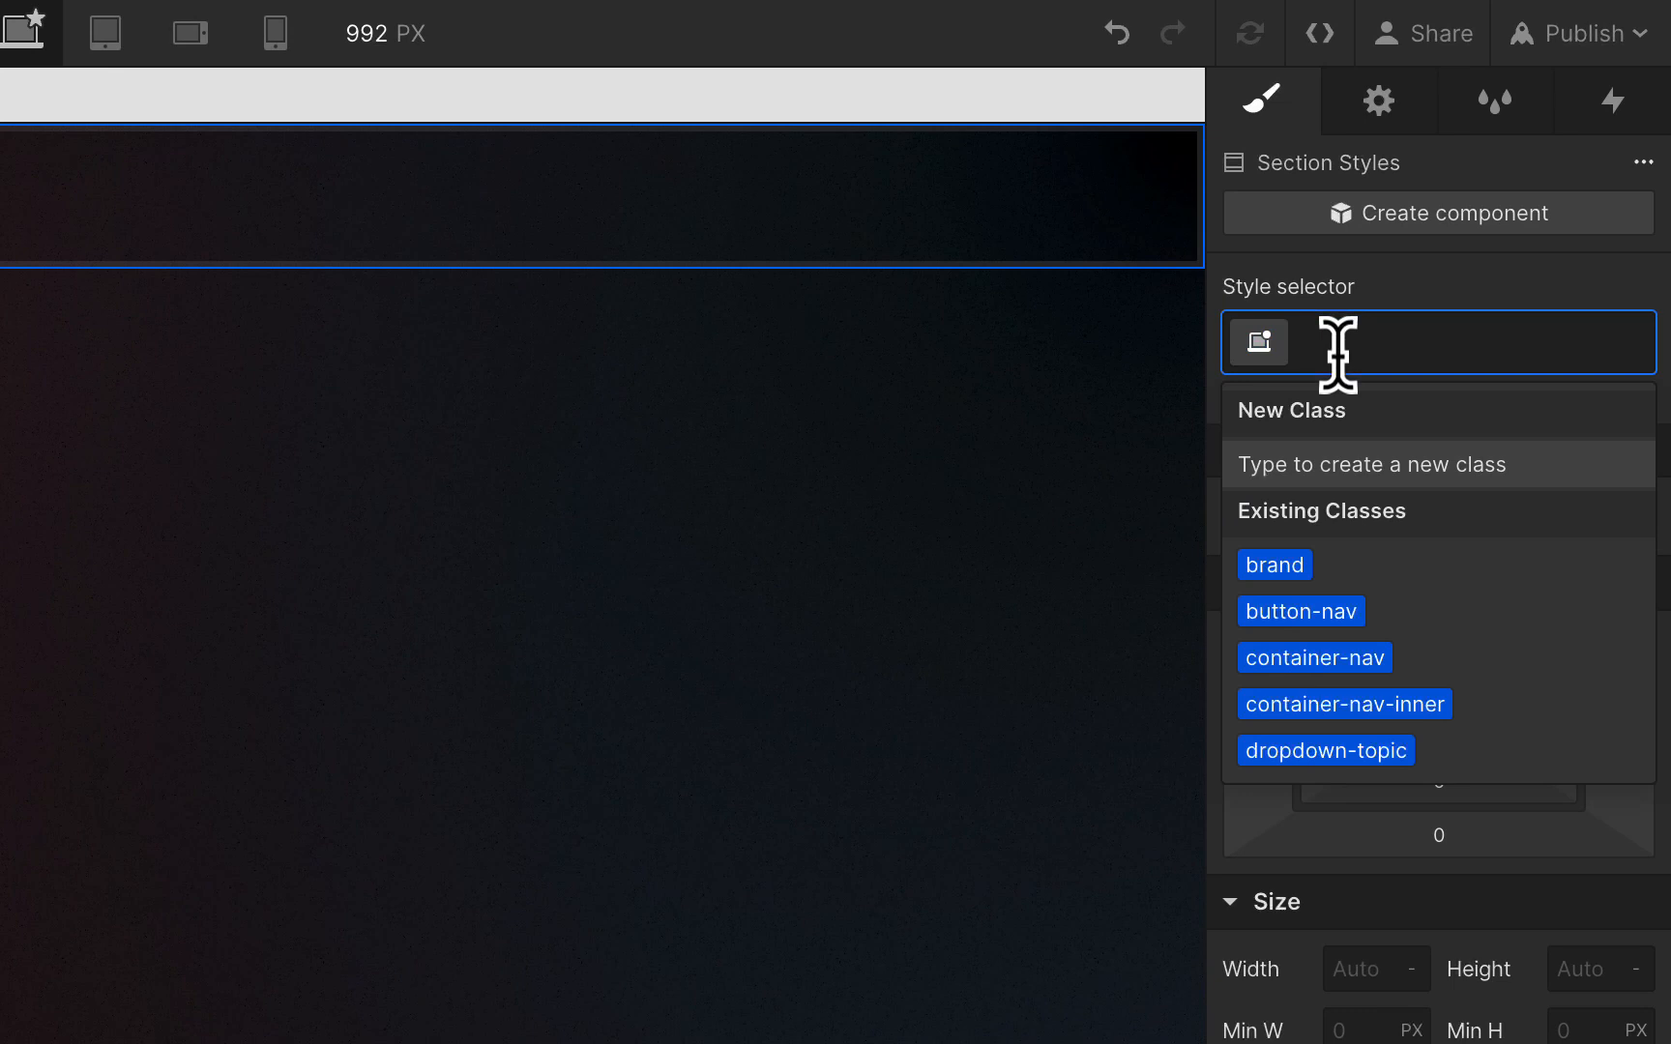
Give the selected section a new class named section and set its top and bottom padding to 100 px.
{"action": "type", "text": "sec"}
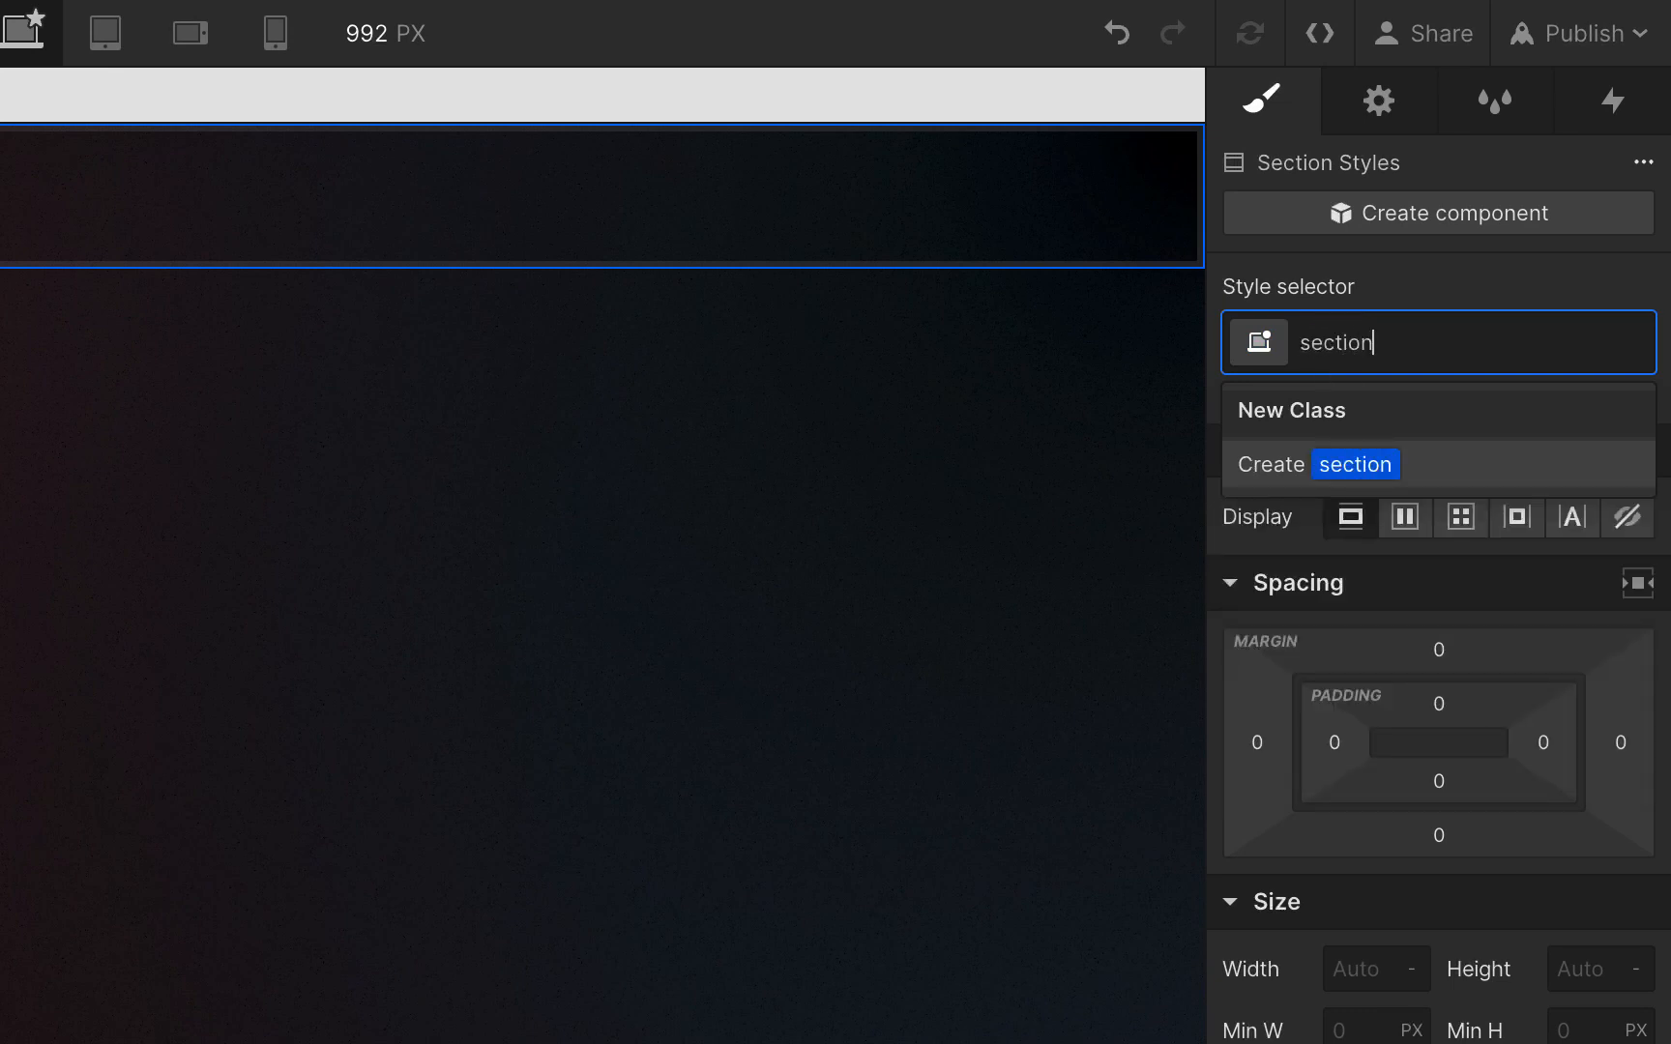
{"action": "type", "text": "tion"}
{"action": "key", "text": "Return"}
{"action": "left_click", "coordinate": [1439, 703]}
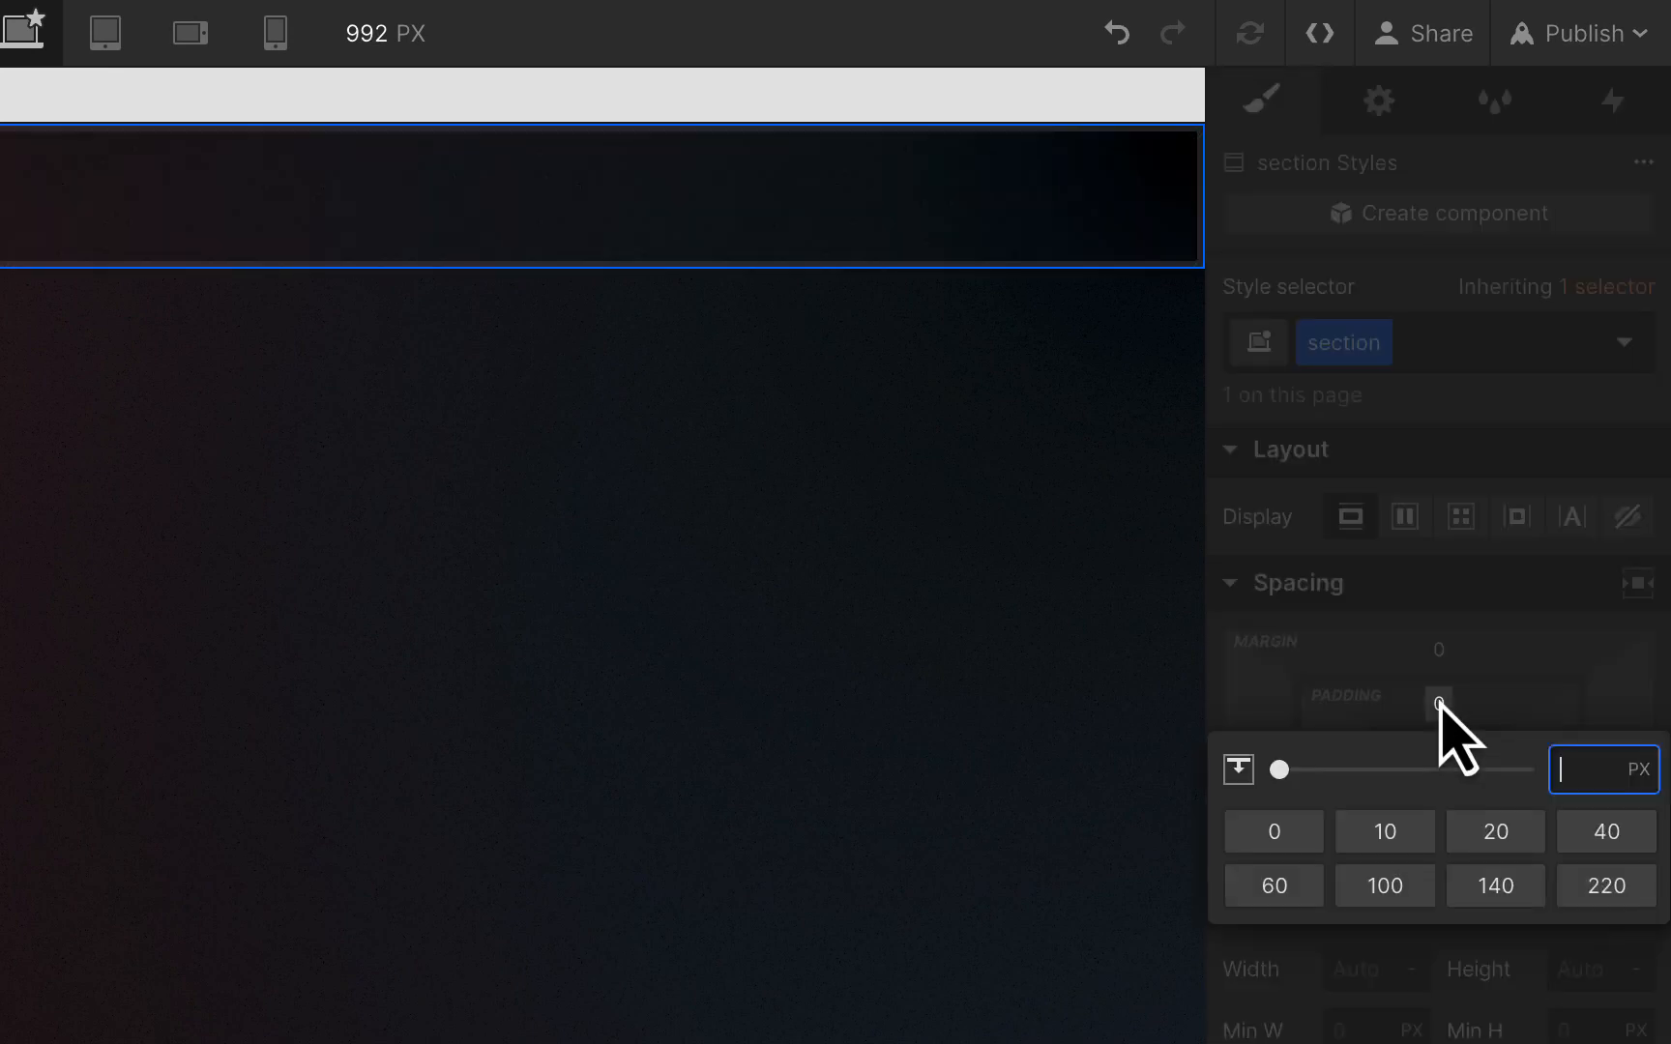
{"action": "left_click", "coordinate": [1480, 695]}
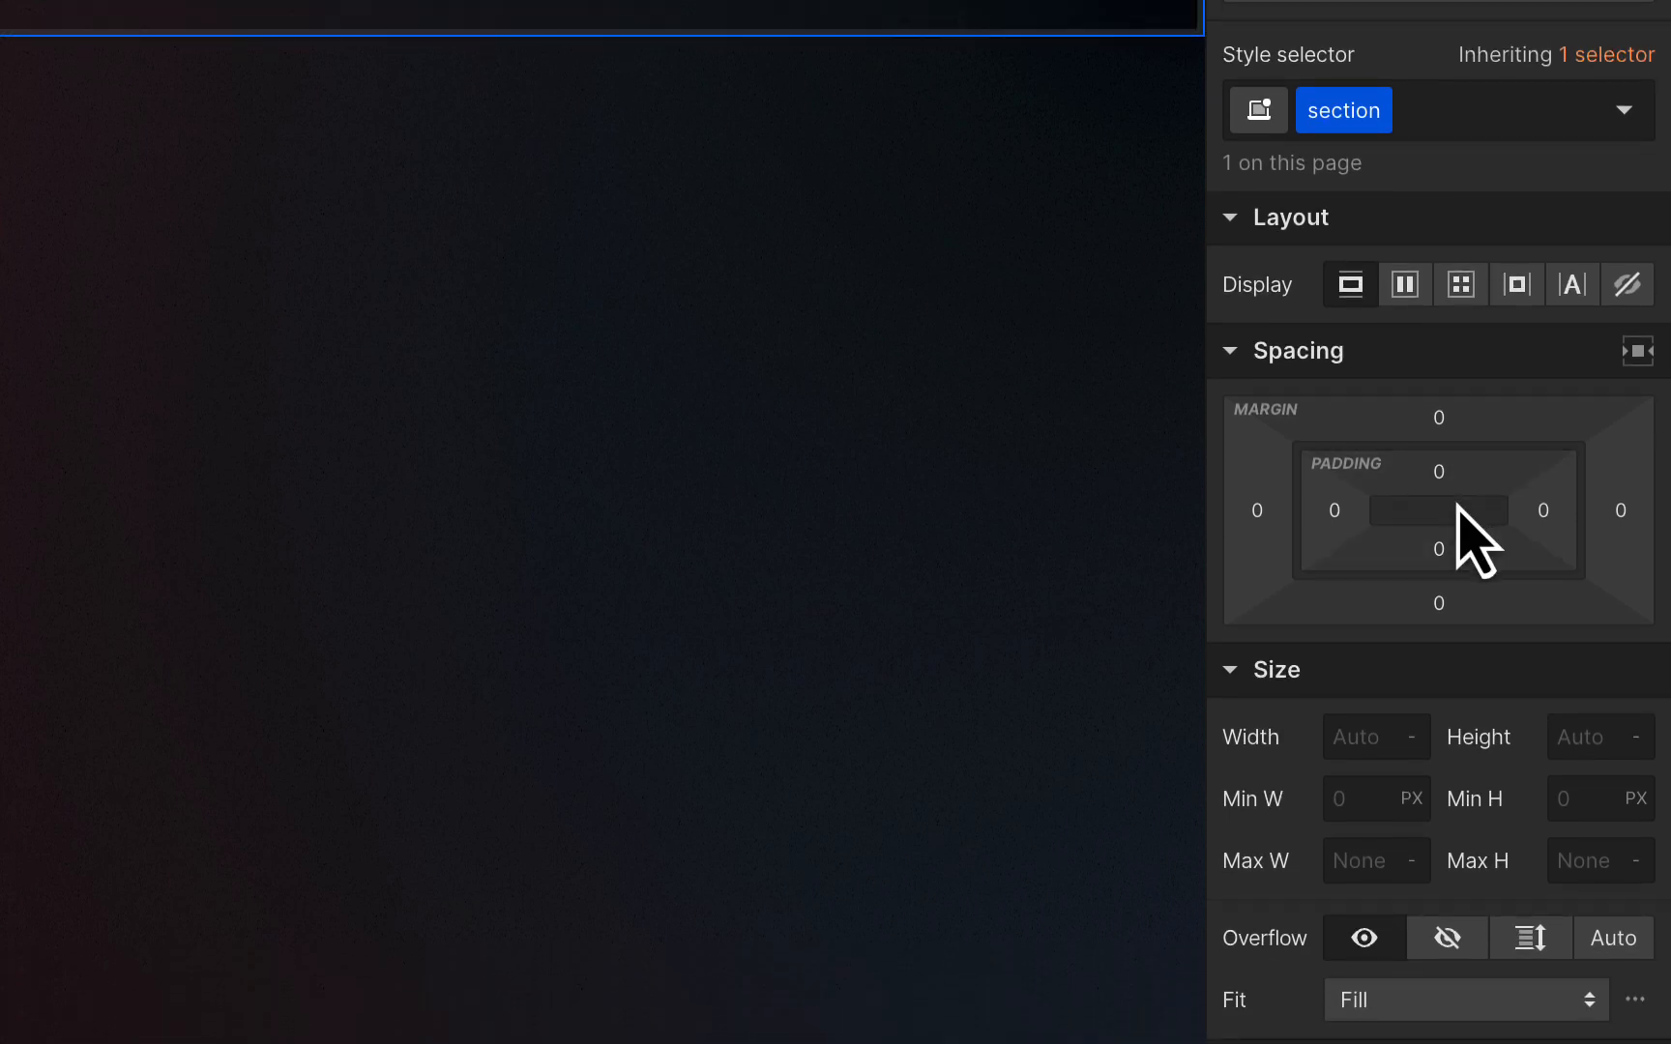
{"action": "left_click_drag", "start_coordinate": [1458, 522], "coordinate": [1466, 686]}
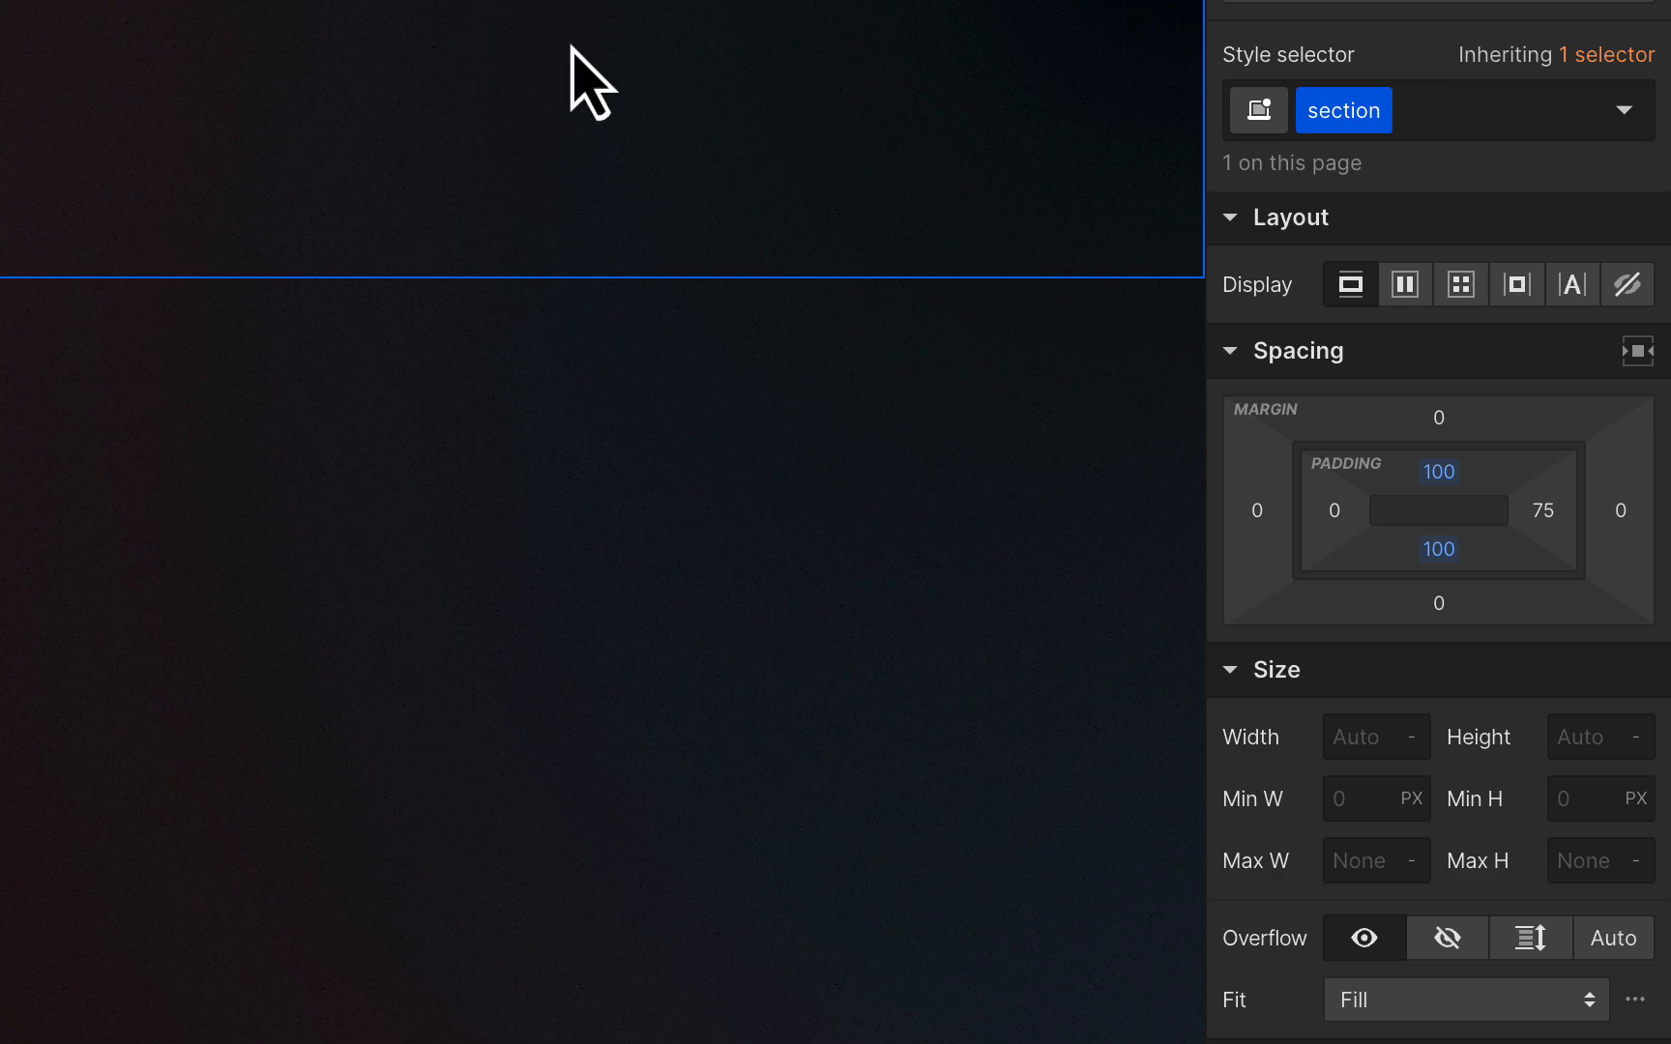
Insert a Container element inside the section.
{"action": "key", "text": "super+k"}
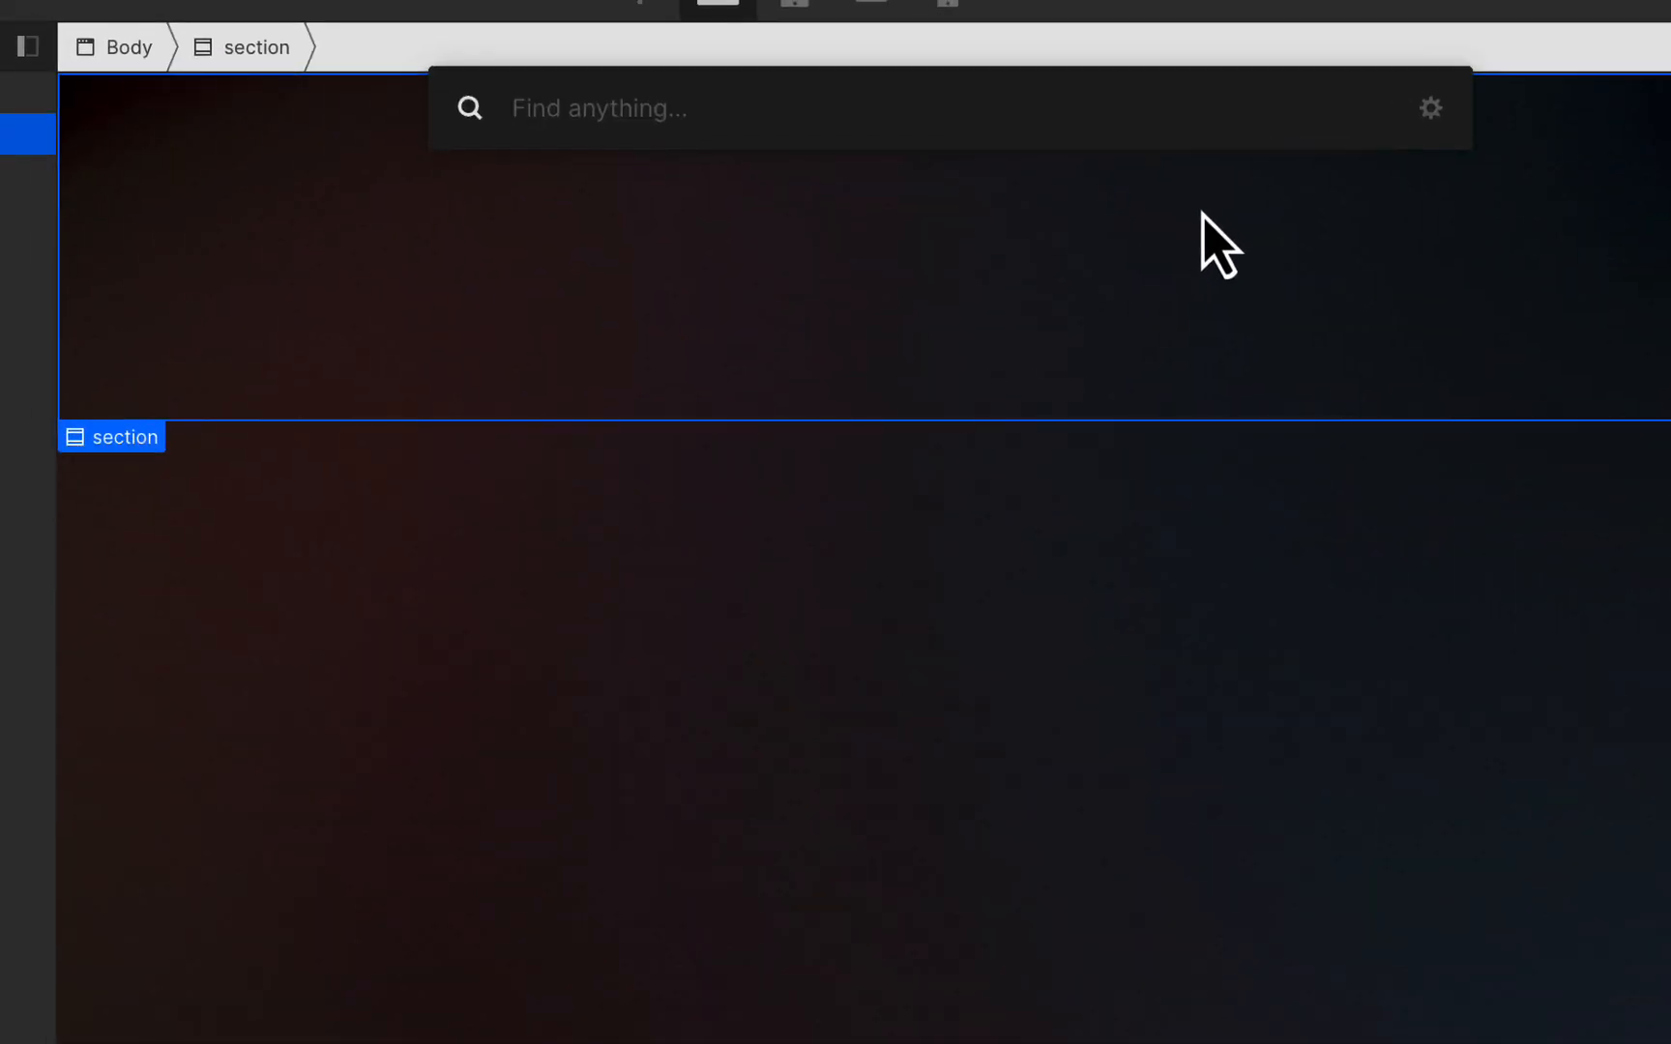
{"action": "type", "text": "cont"}
{"action": "key", "text": "Return"}
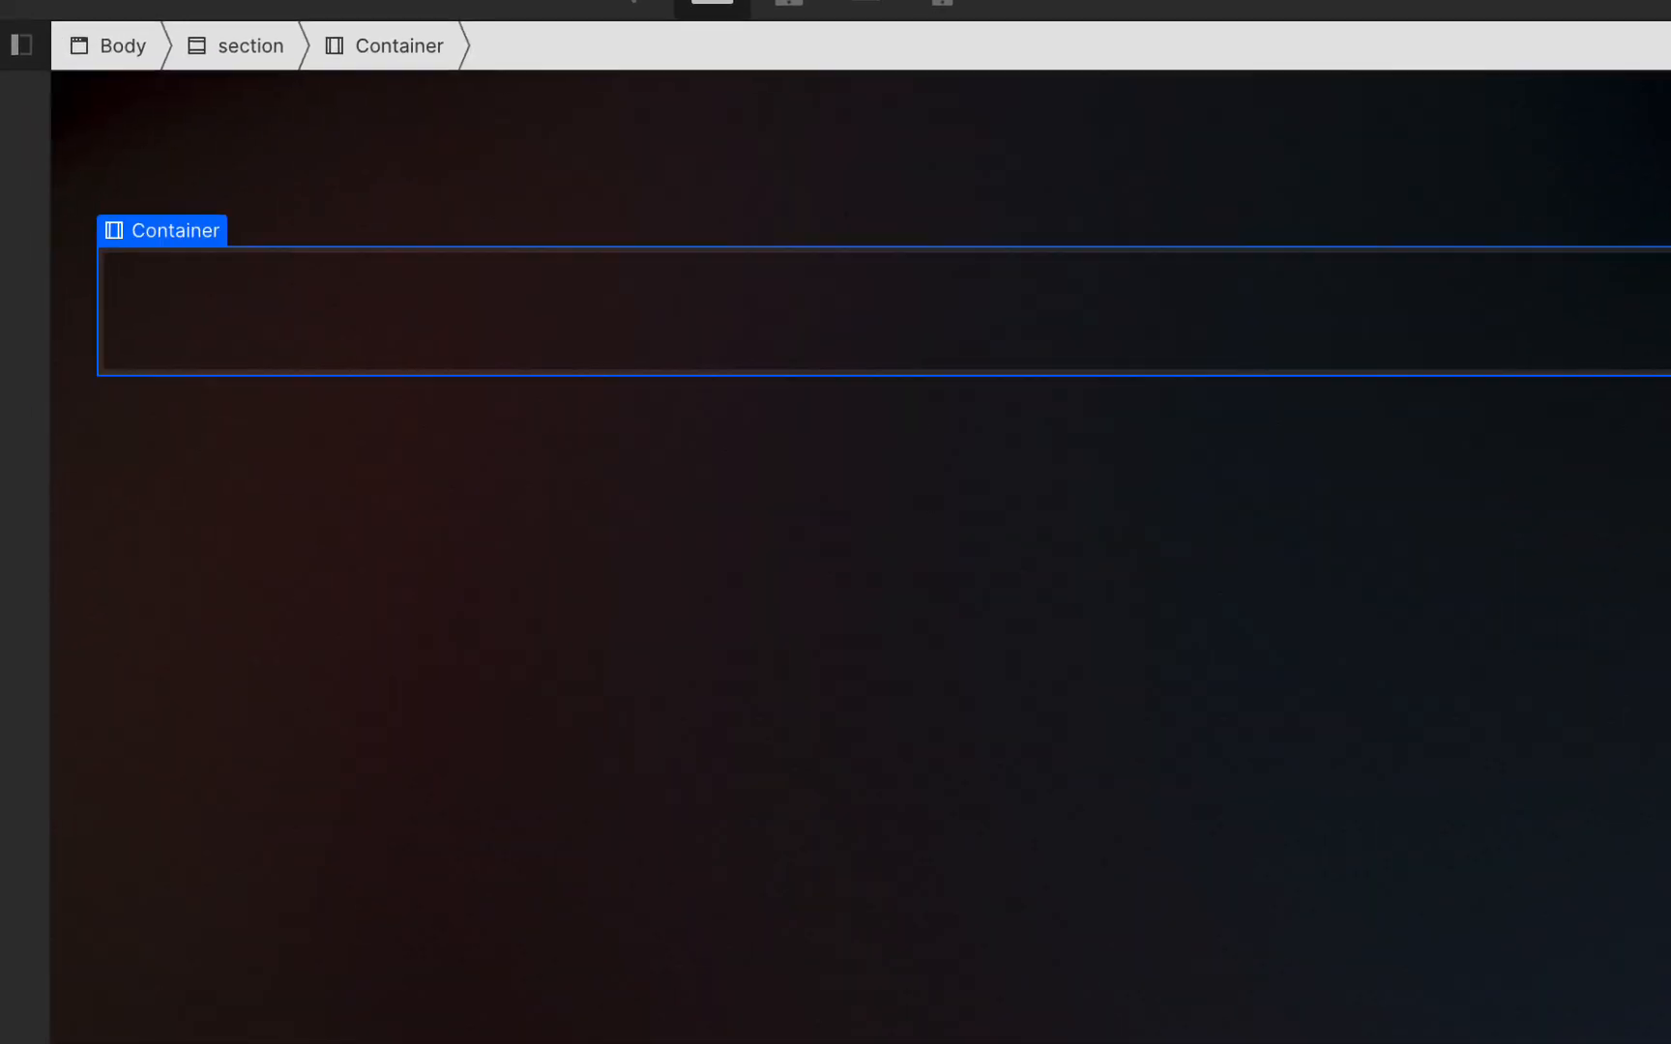
Style the new container with a duplicate of the container-nav class, renamed container, with a maximum width of 1320 px.
{"action": "key", "text": "super+Return"}
{"action": "type", "text": "cont"}
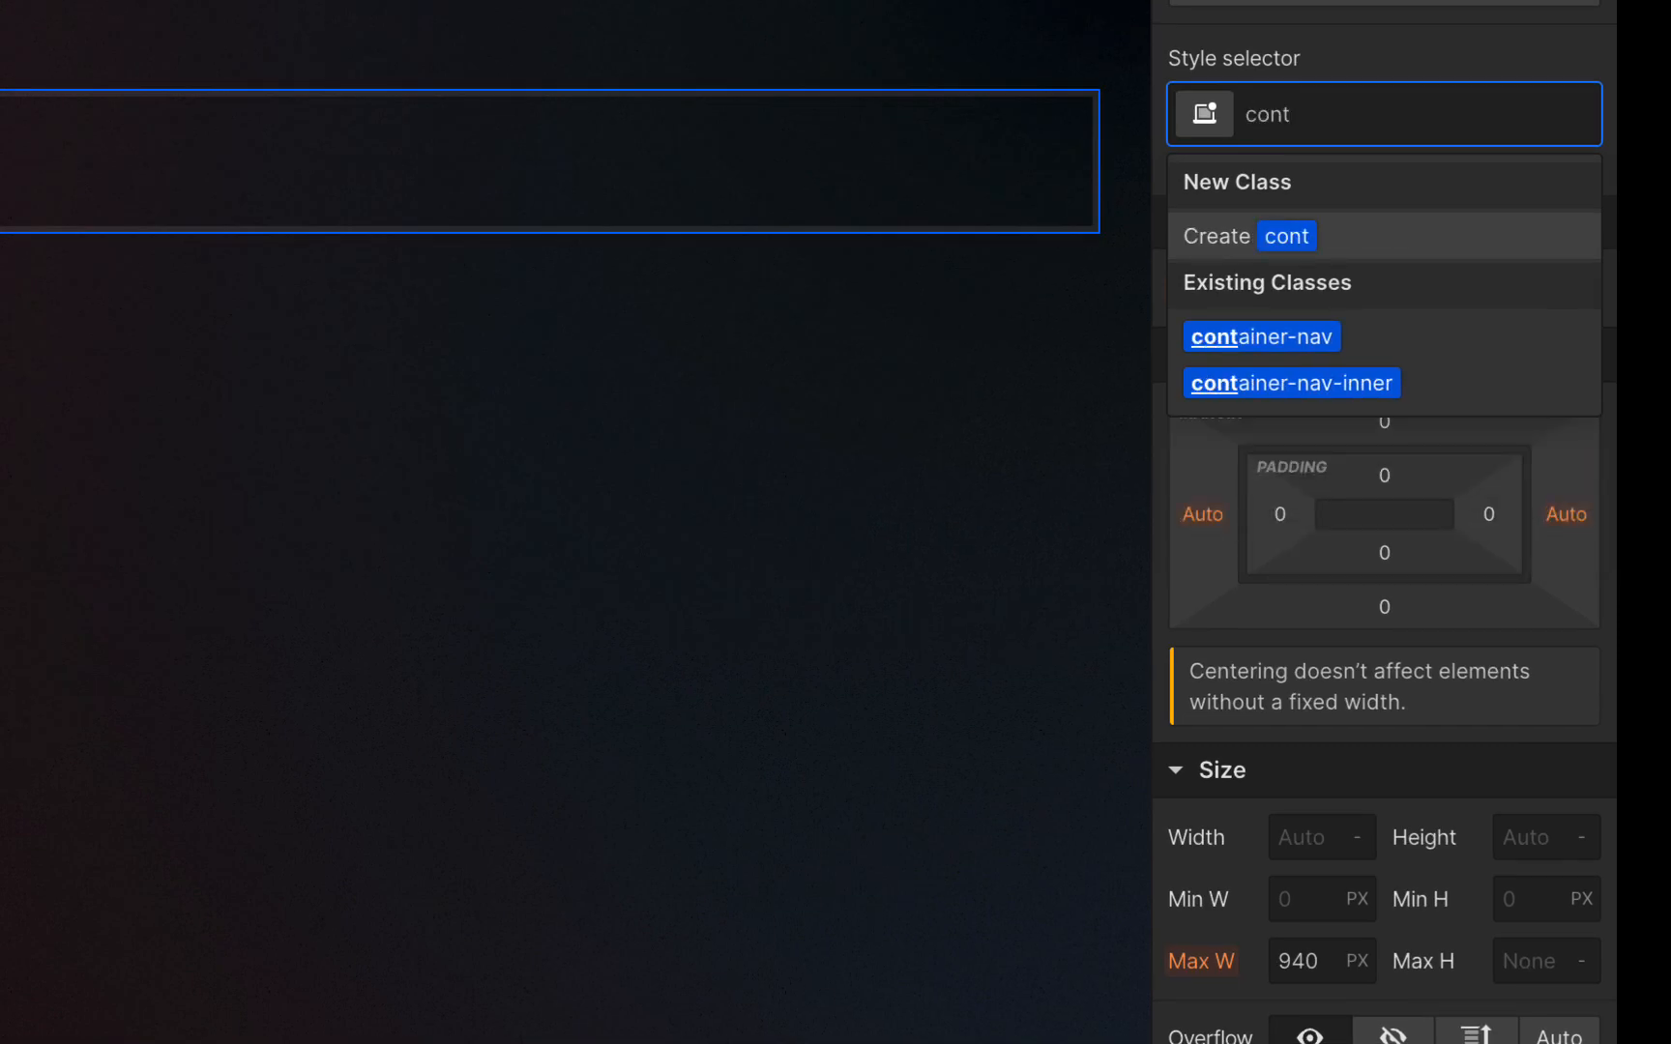
{"action": "key", "text": "Down"}
{"action": "key", "text": "Return"}
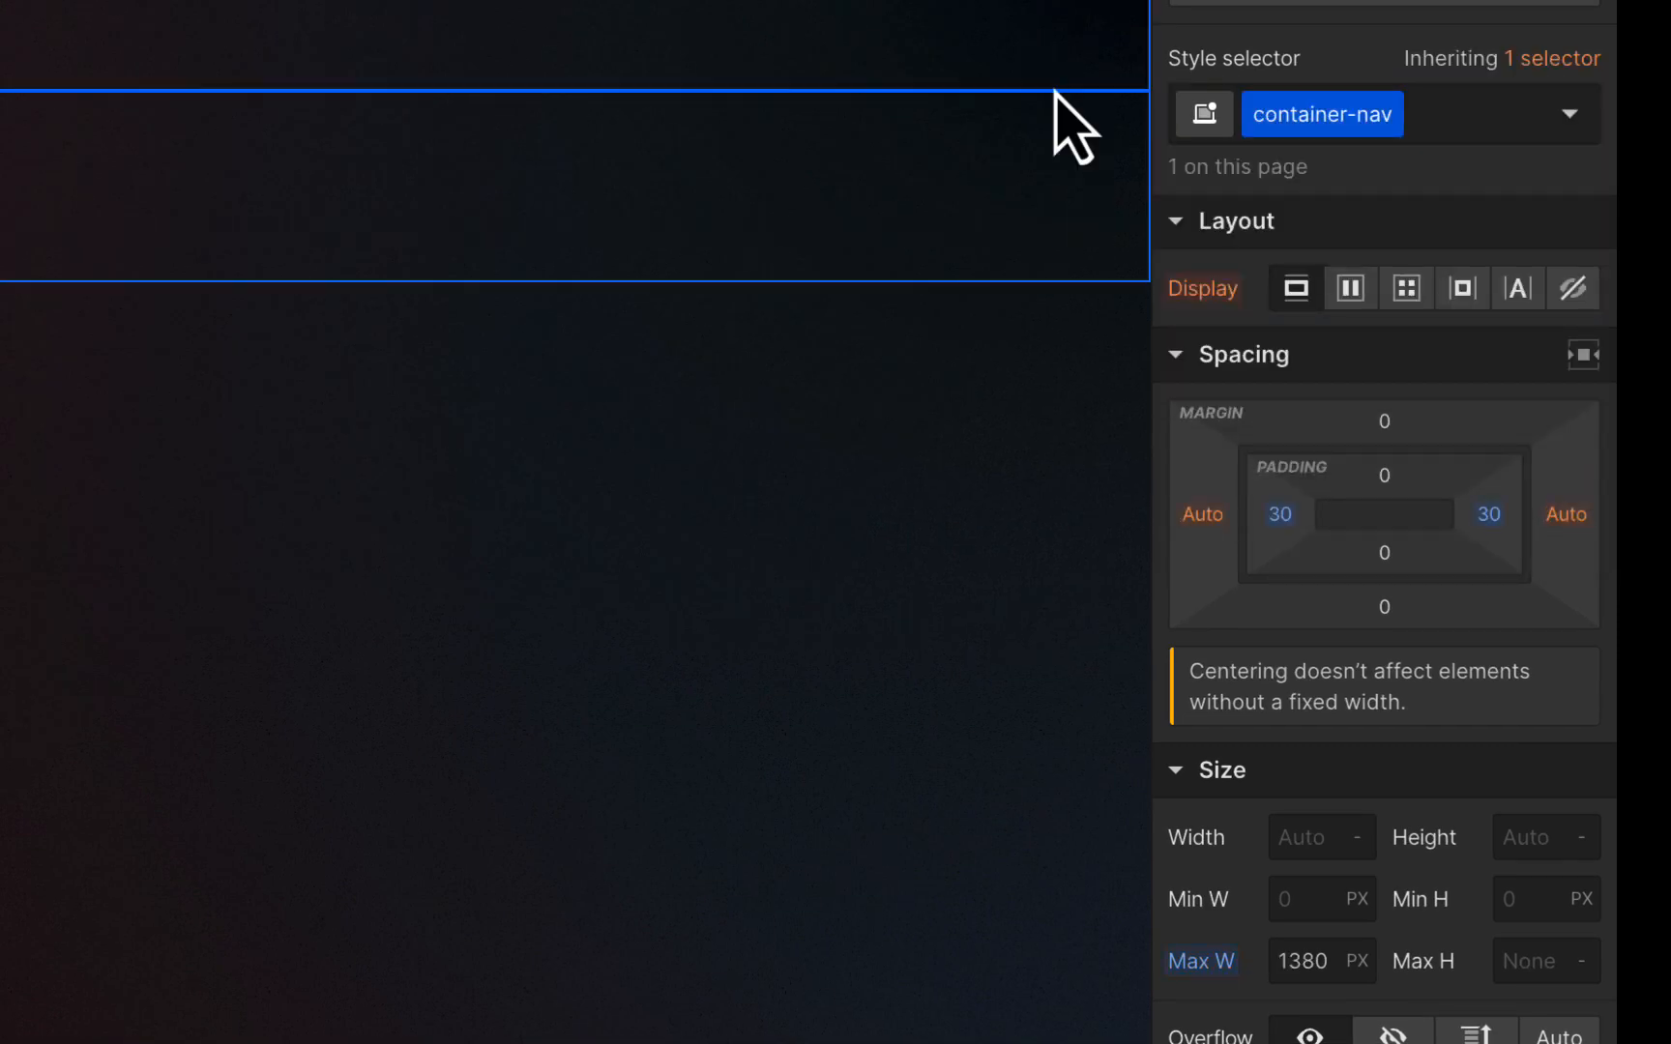
{"action": "left_click", "coordinate": [1390, 114]}
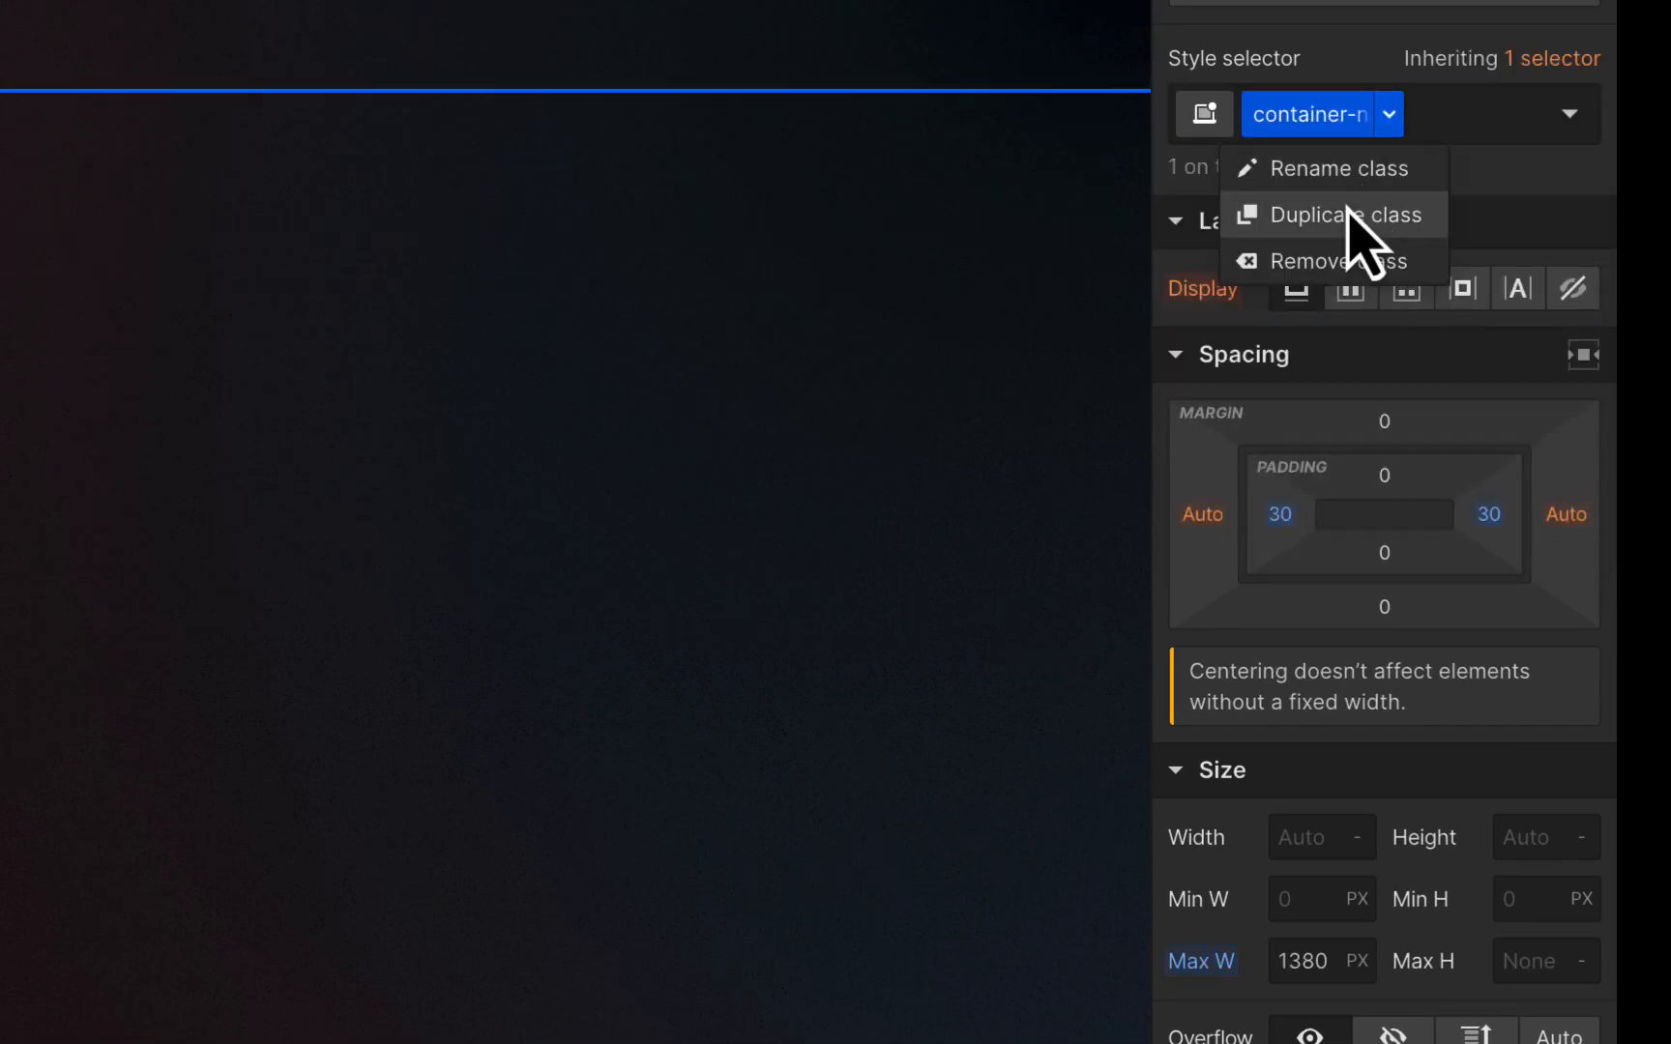
{"action": "left_click", "coordinate": [1351, 215]}
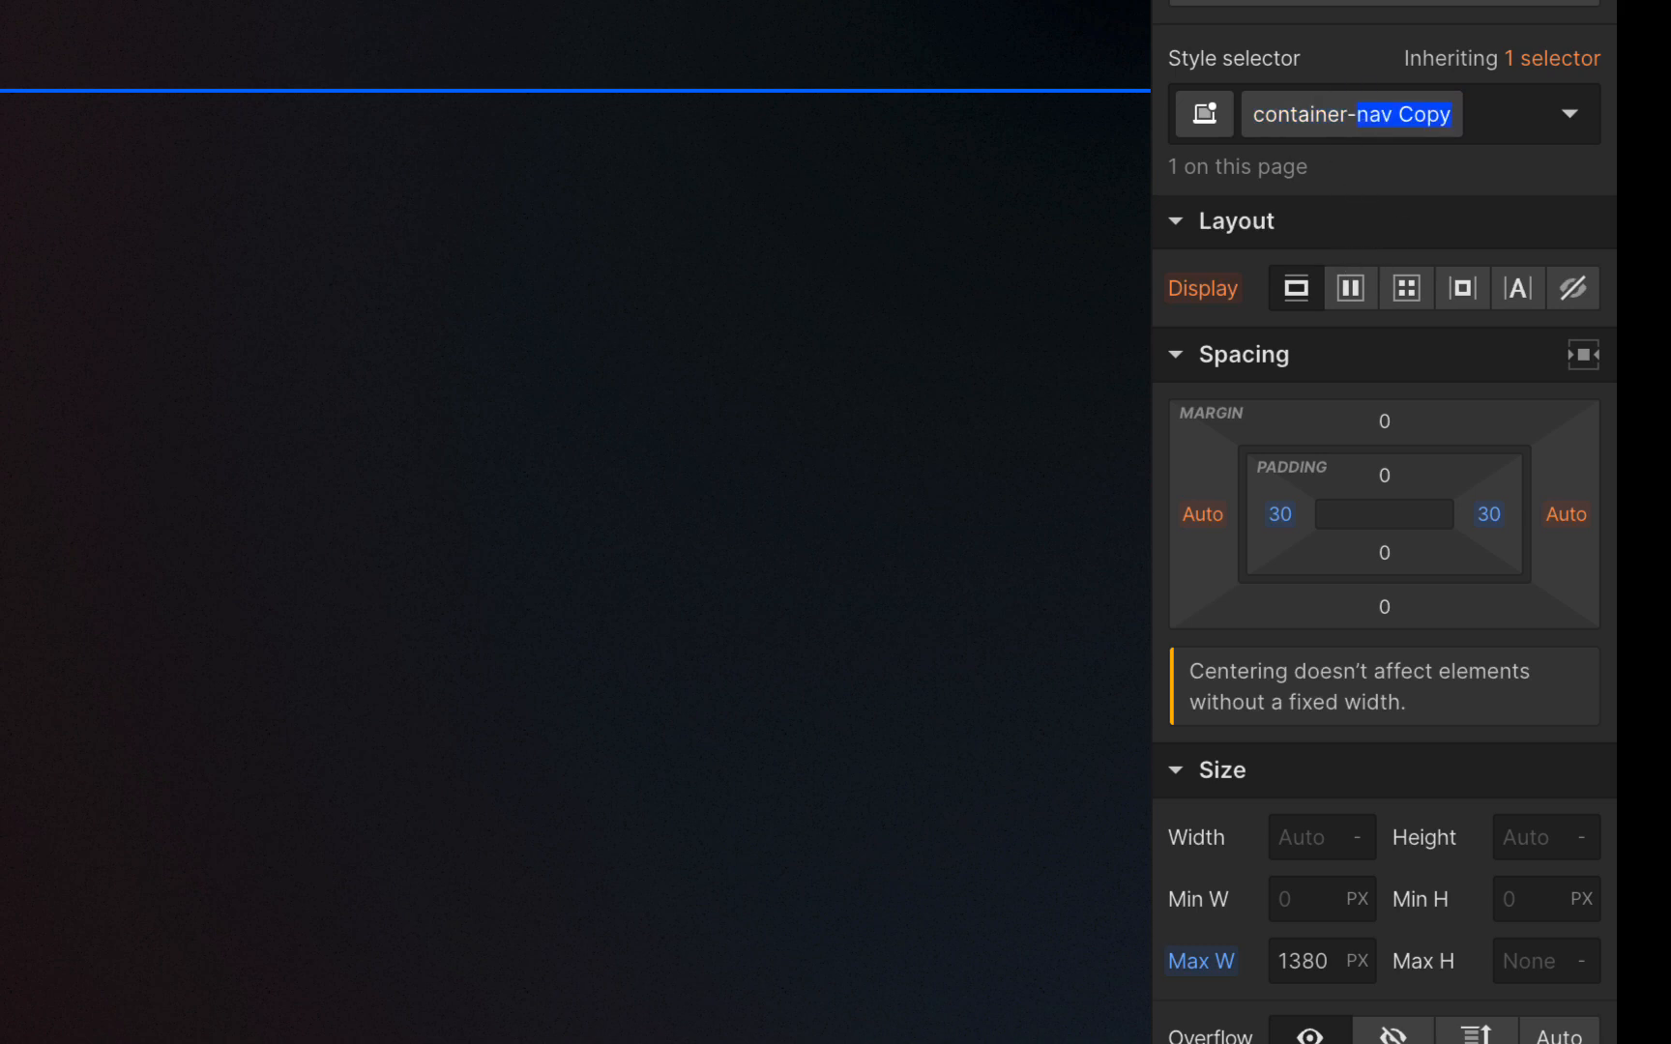
{"action": "key", "text": "BackSpace"}
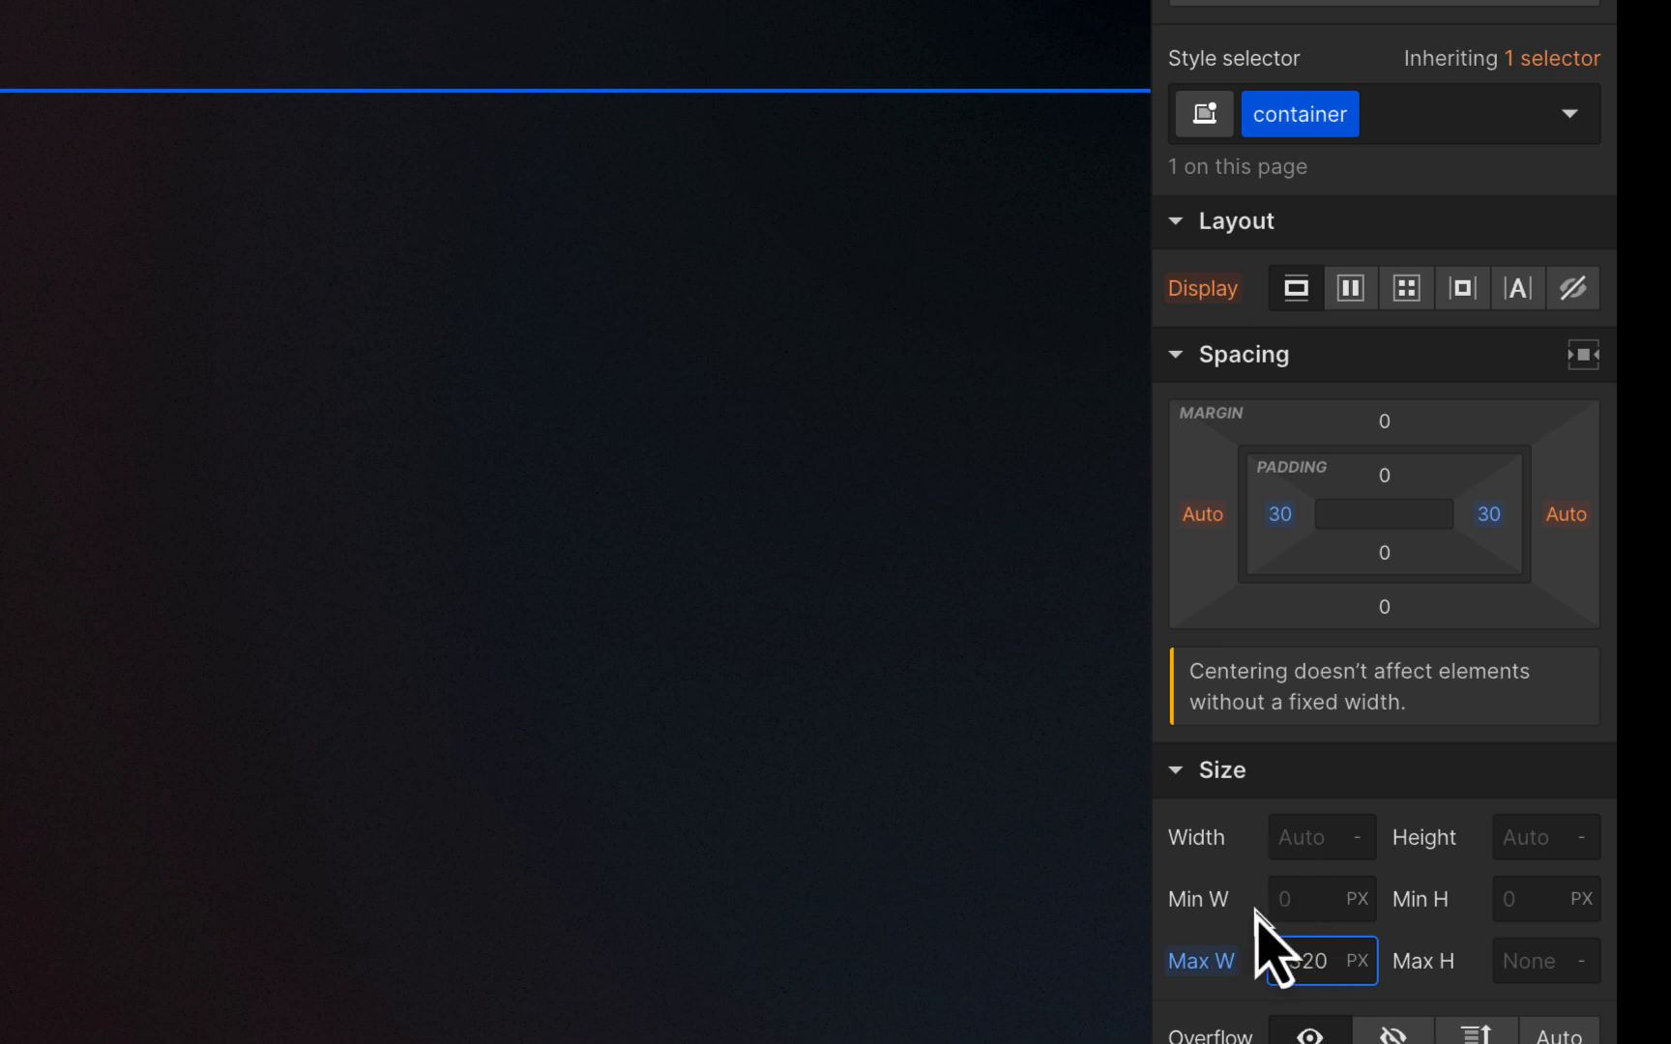
Insert a Slider element inside the container and dismiss its quick settings.
{"action": "left_click", "coordinate": [677, 464]}
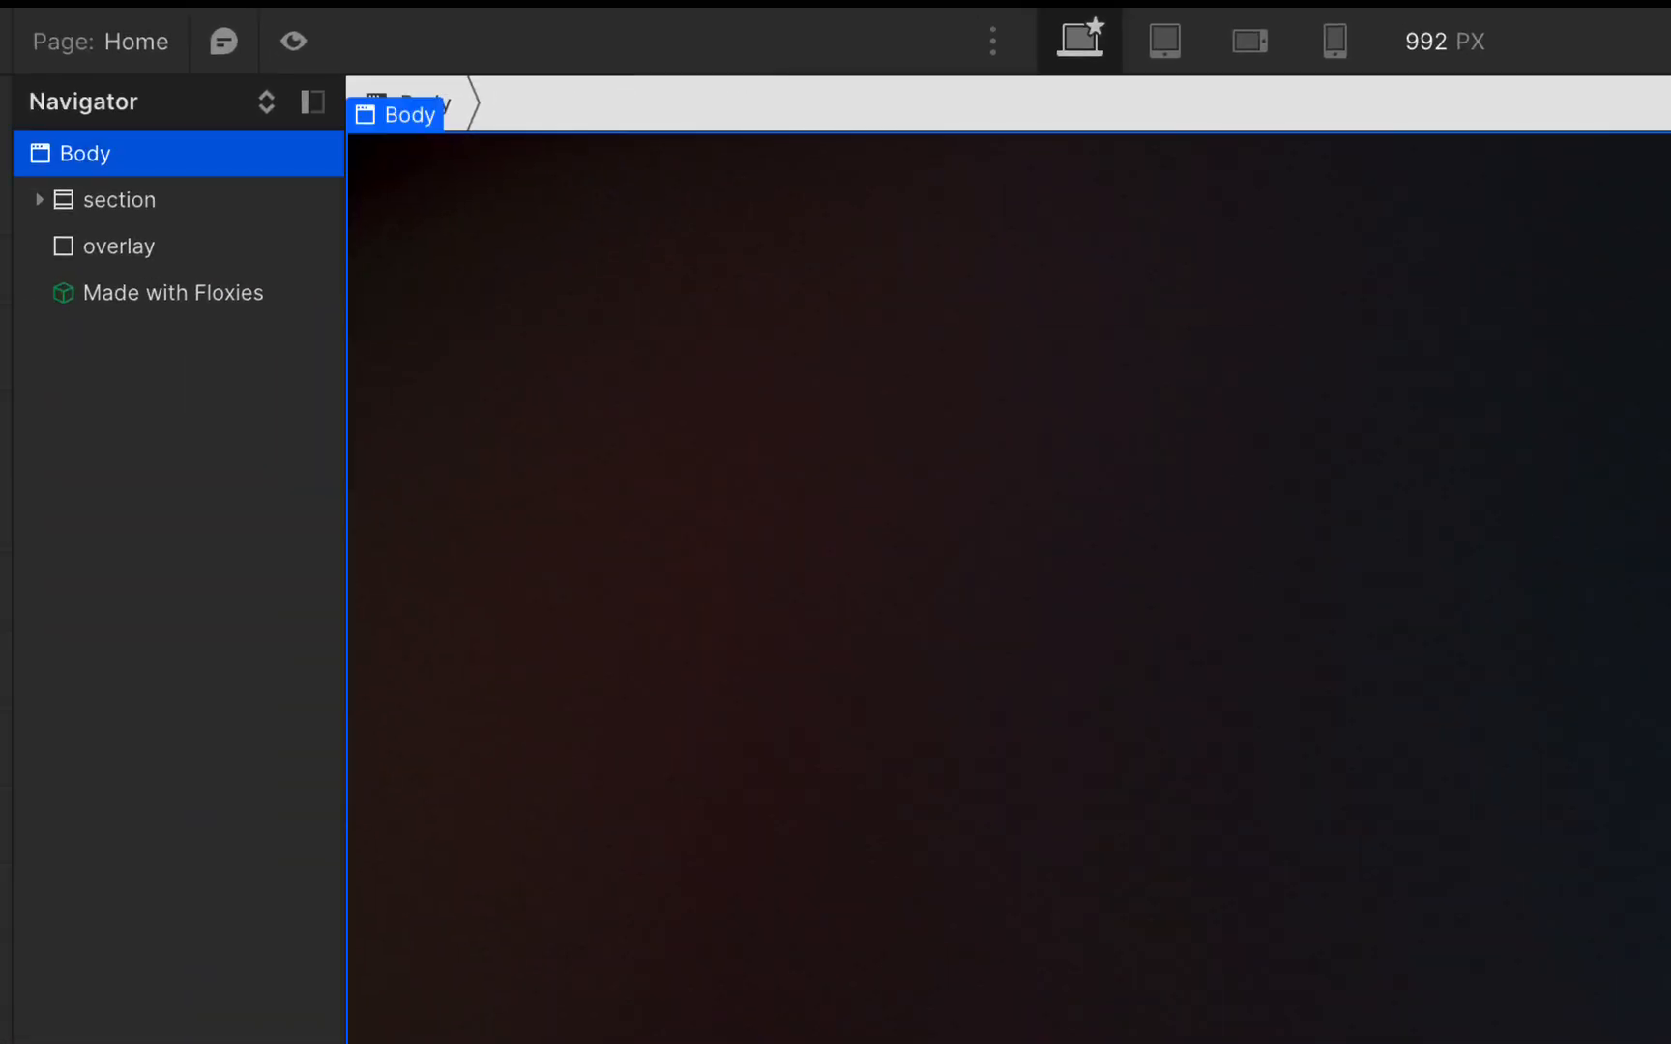
{"action": "left_click", "coordinate": [1074, 253]}
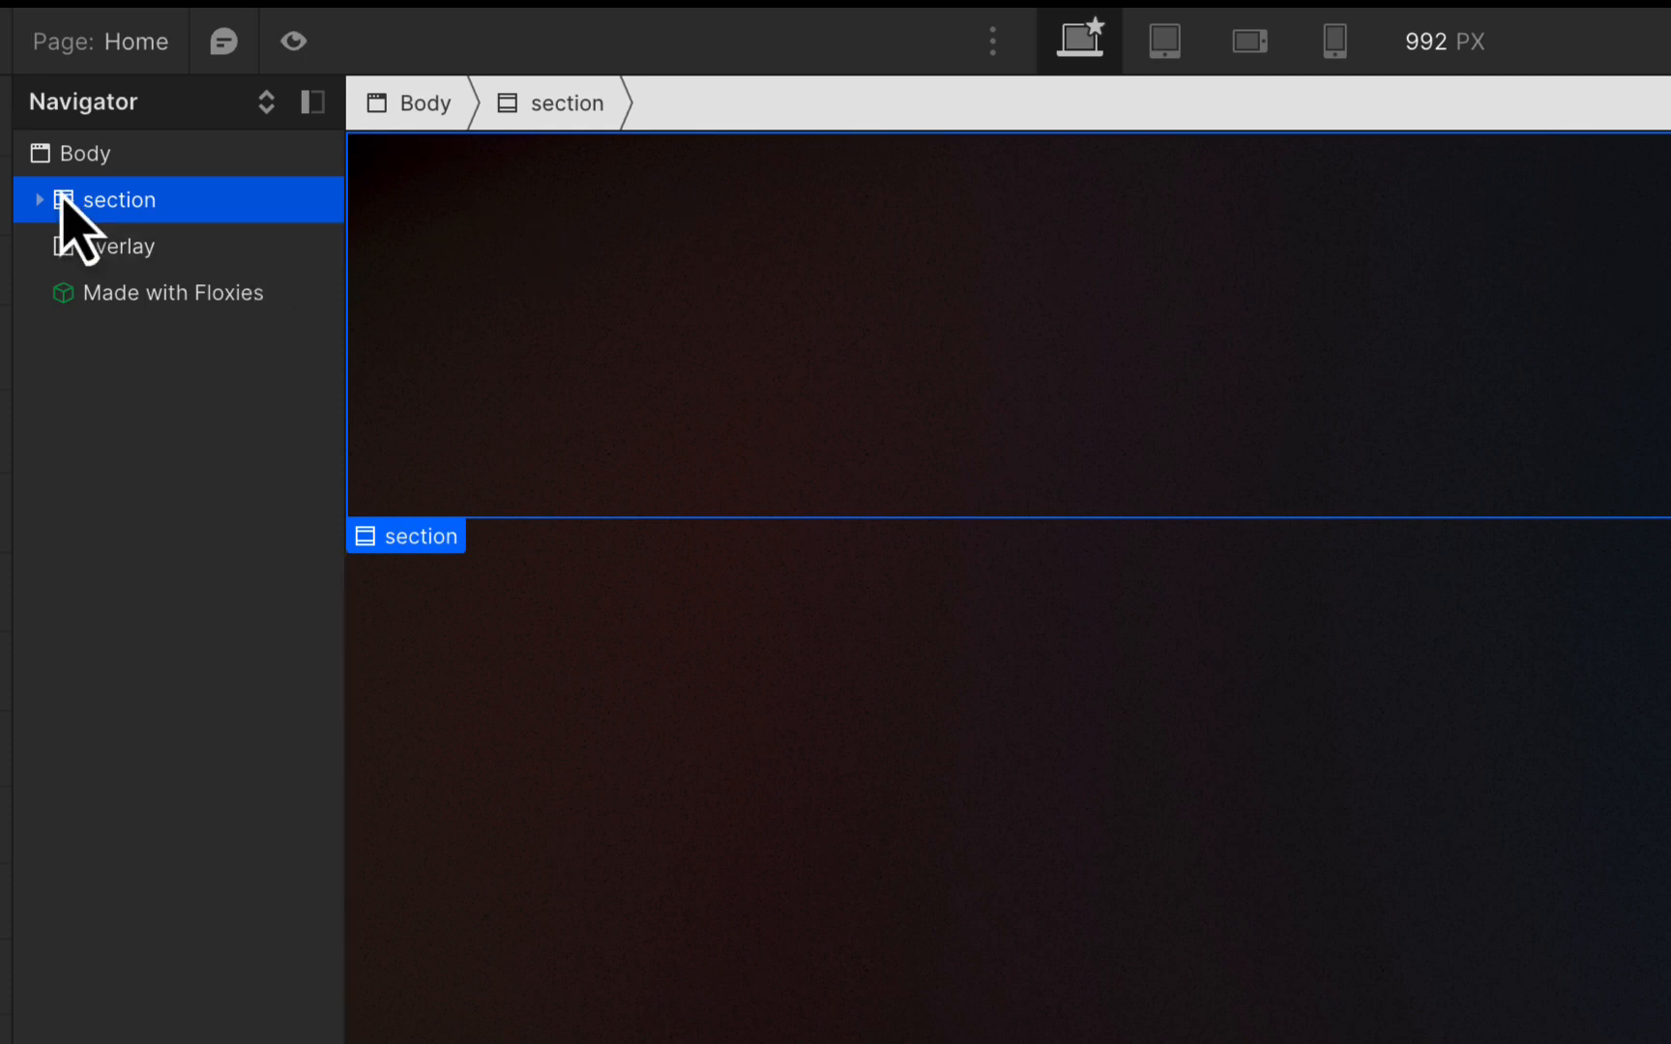
{"action": "left_click", "coordinate": [40, 199]}
{"action": "left_click", "coordinate": [104, 265]}
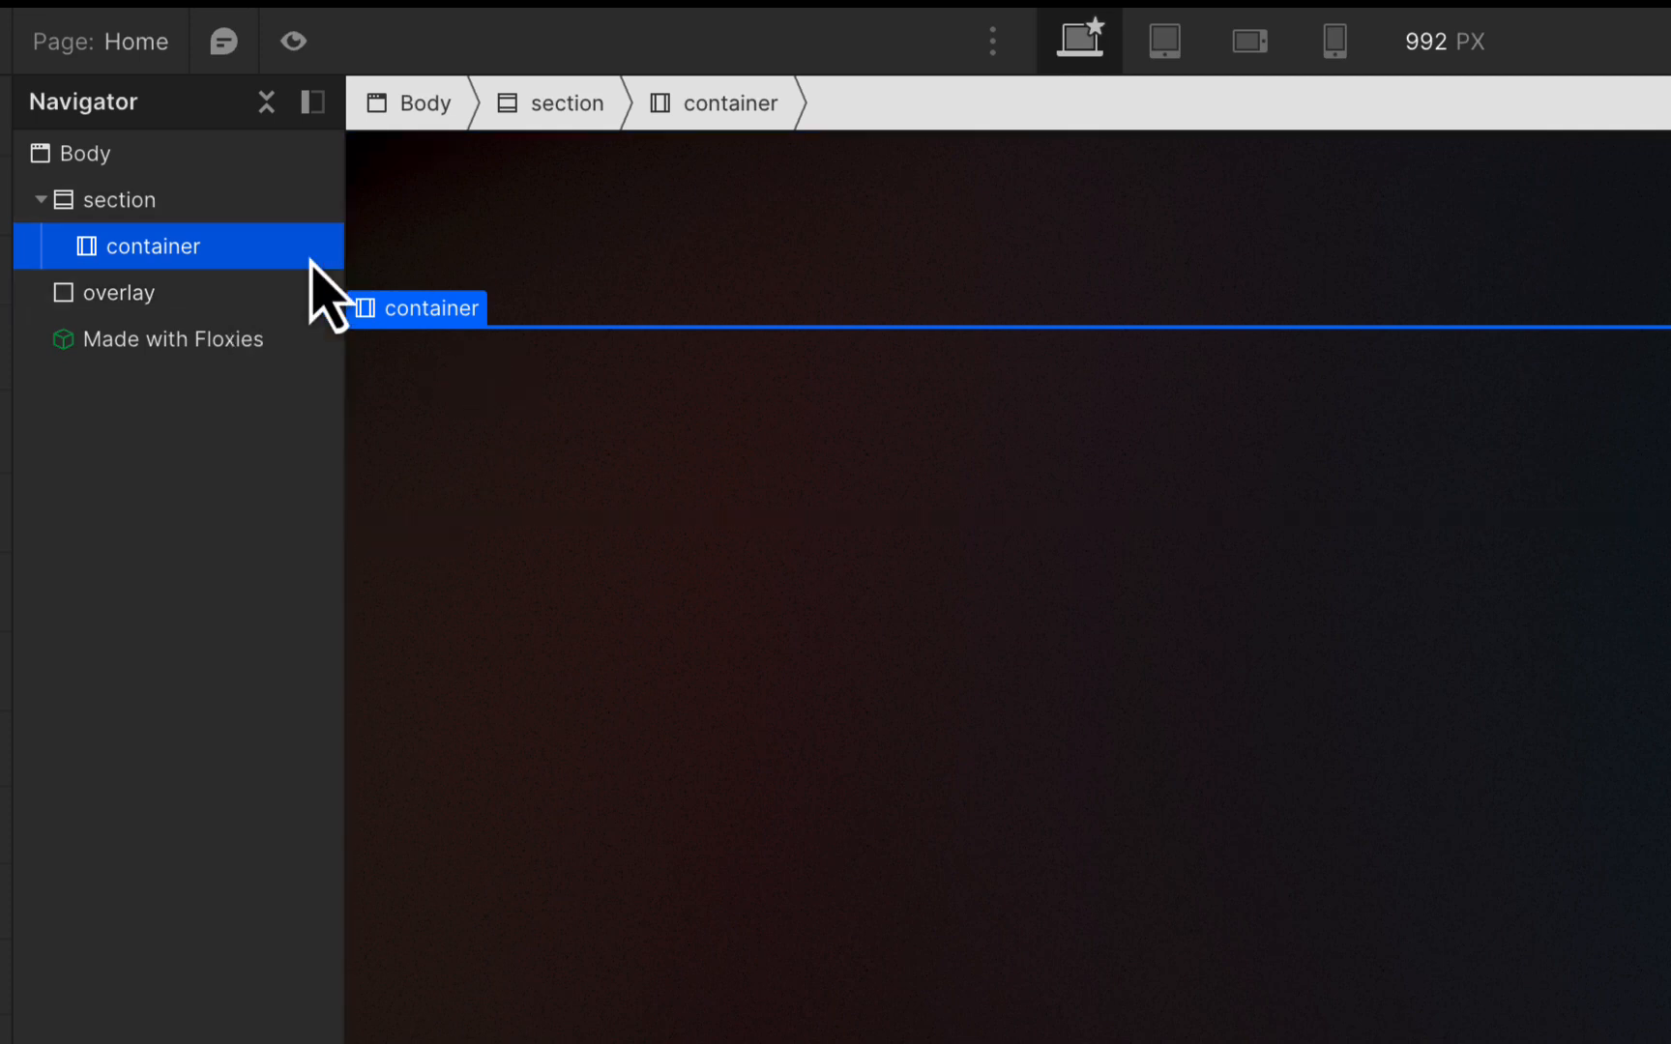
{"action": "key", "text": "ctrl+e"}
{"action": "type", "text": "Sl"}
{"action": "key", "text": "Return"}
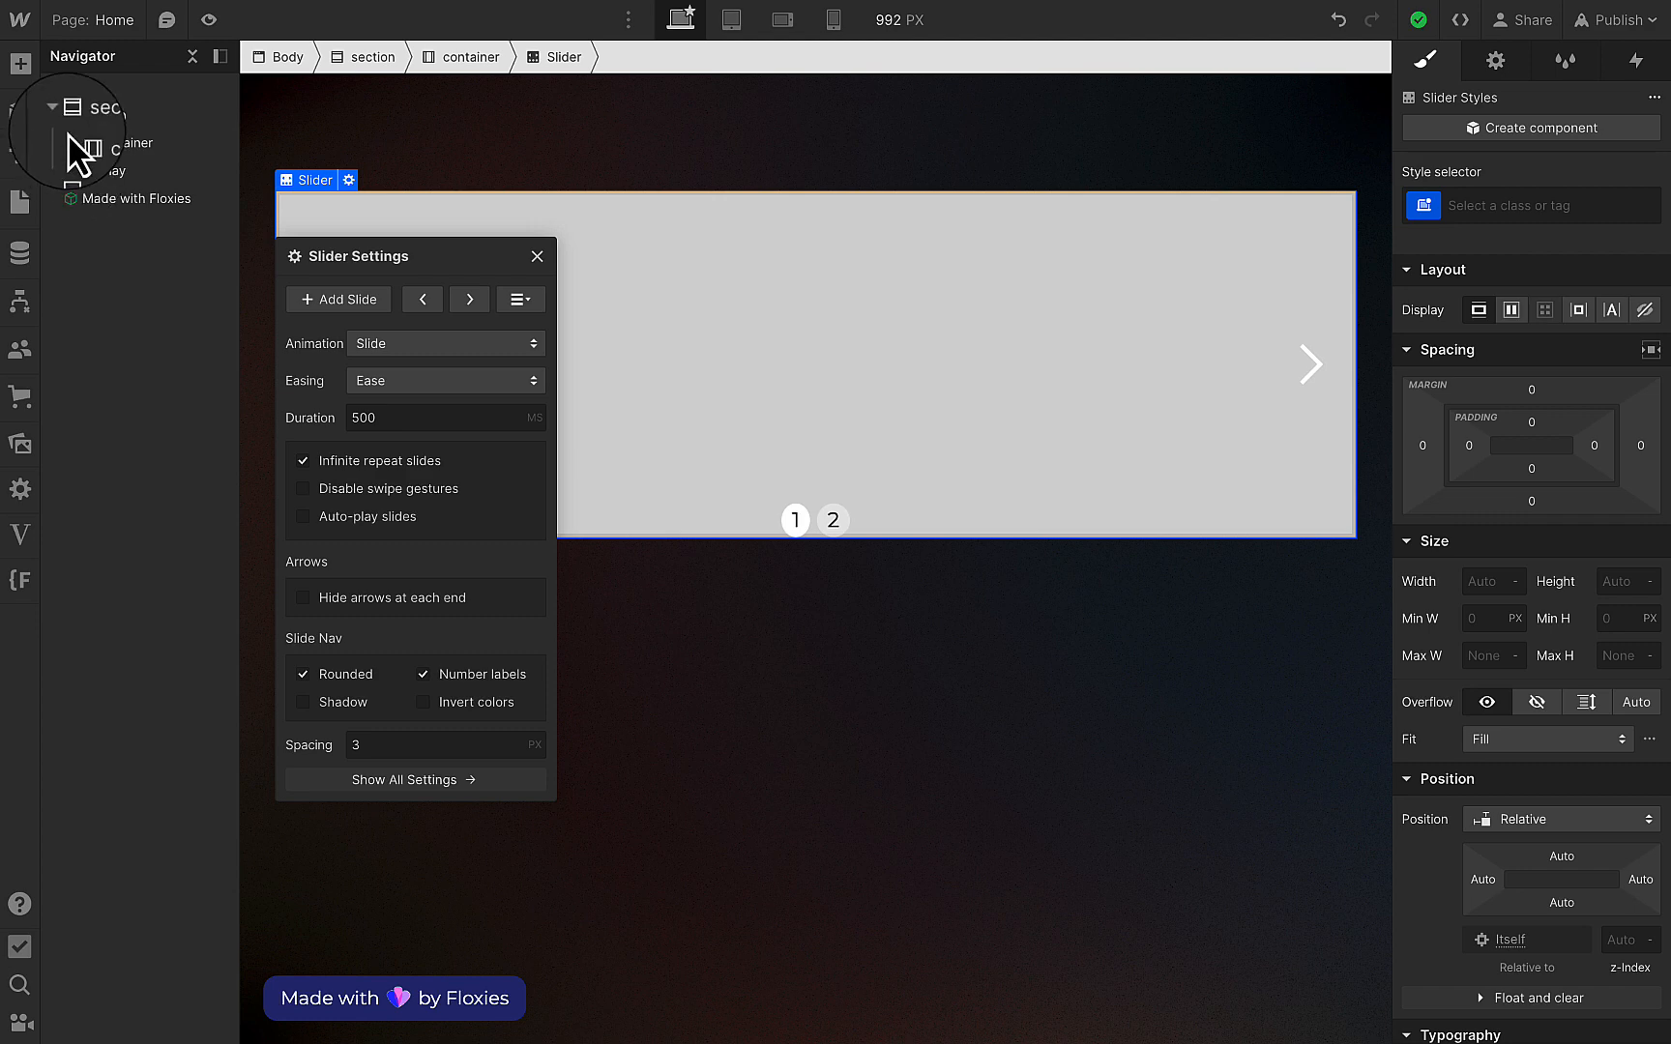
{"action": "left_click", "coordinate": [70, 143]}
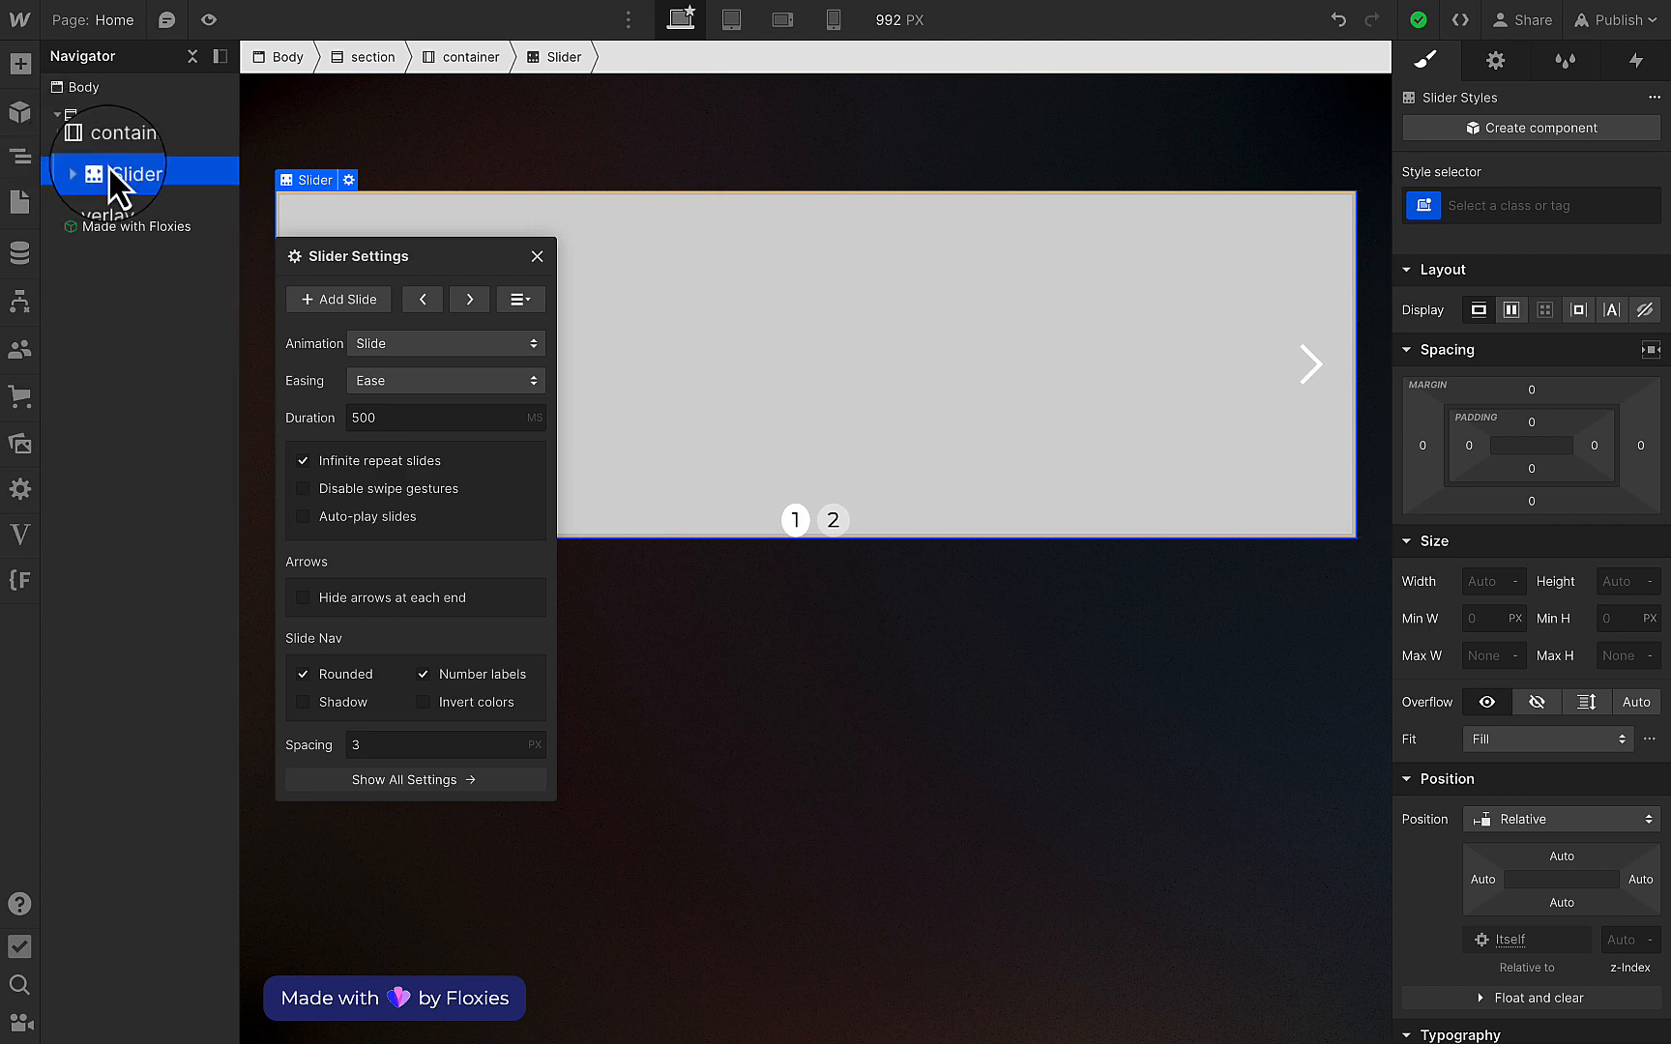
{"action": "left_click", "coordinate": [538, 257]}
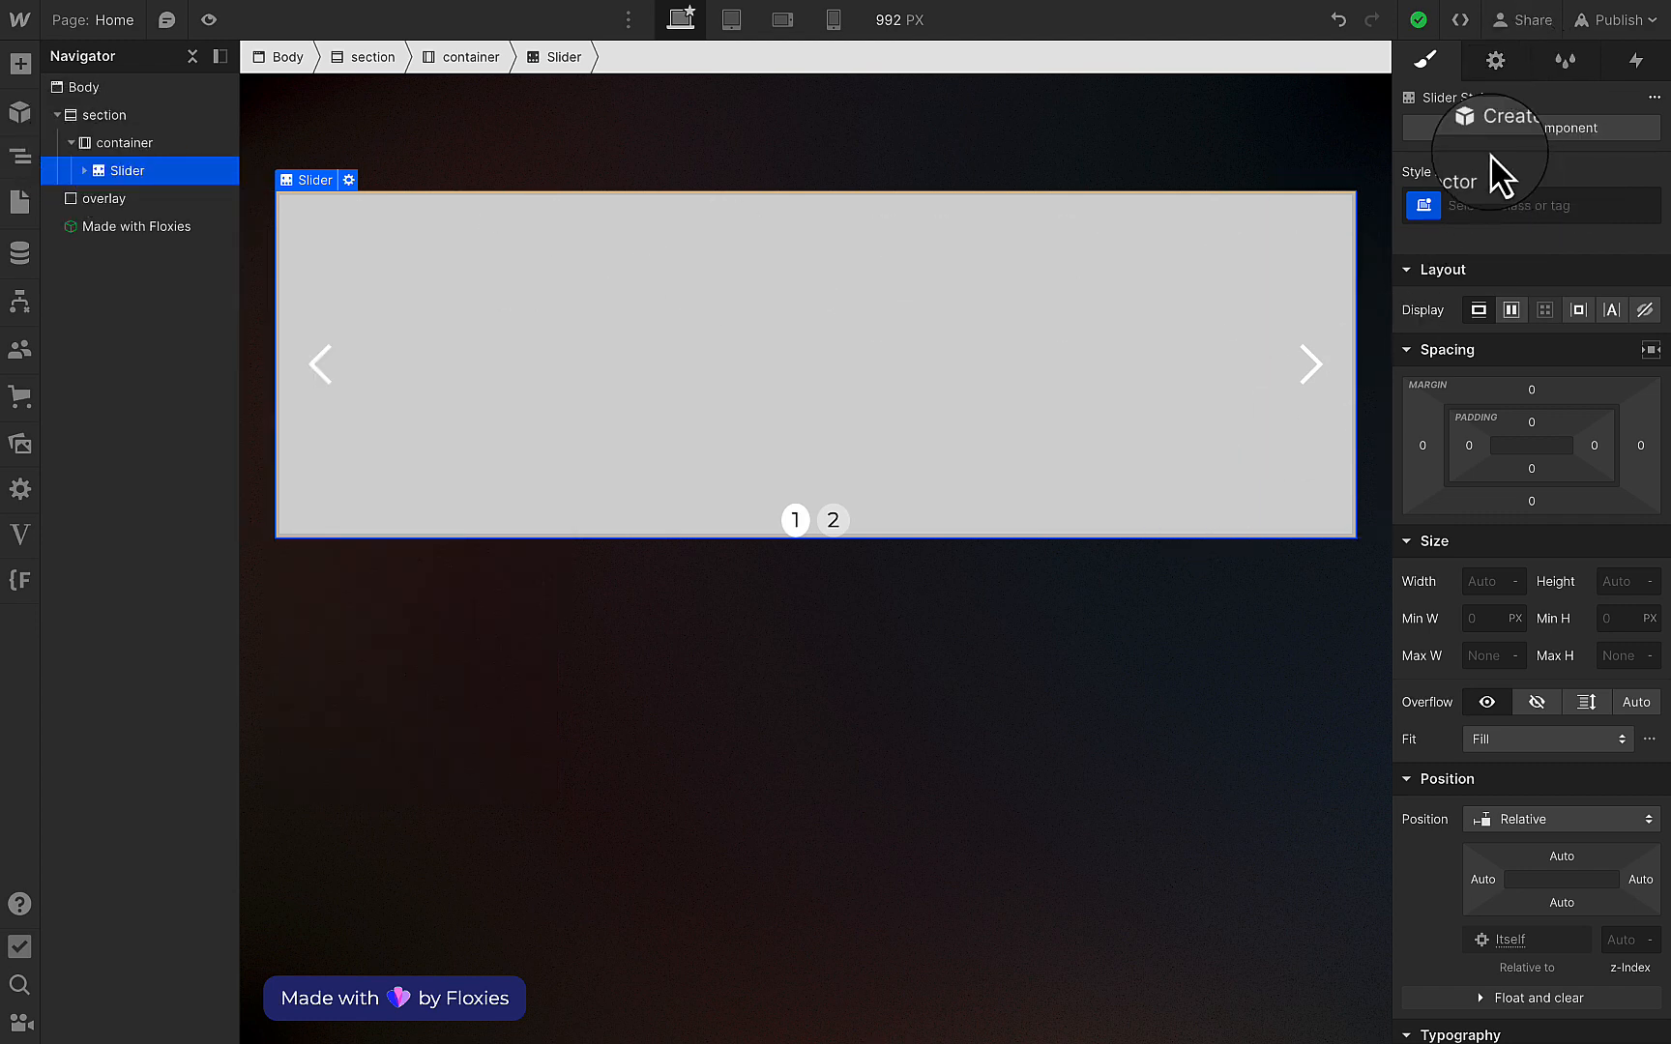
Disable the slider's infinite repeat and number labels, and assign the slider a new class named slider.
{"action": "left_click", "coordinate": [1496, 64]}
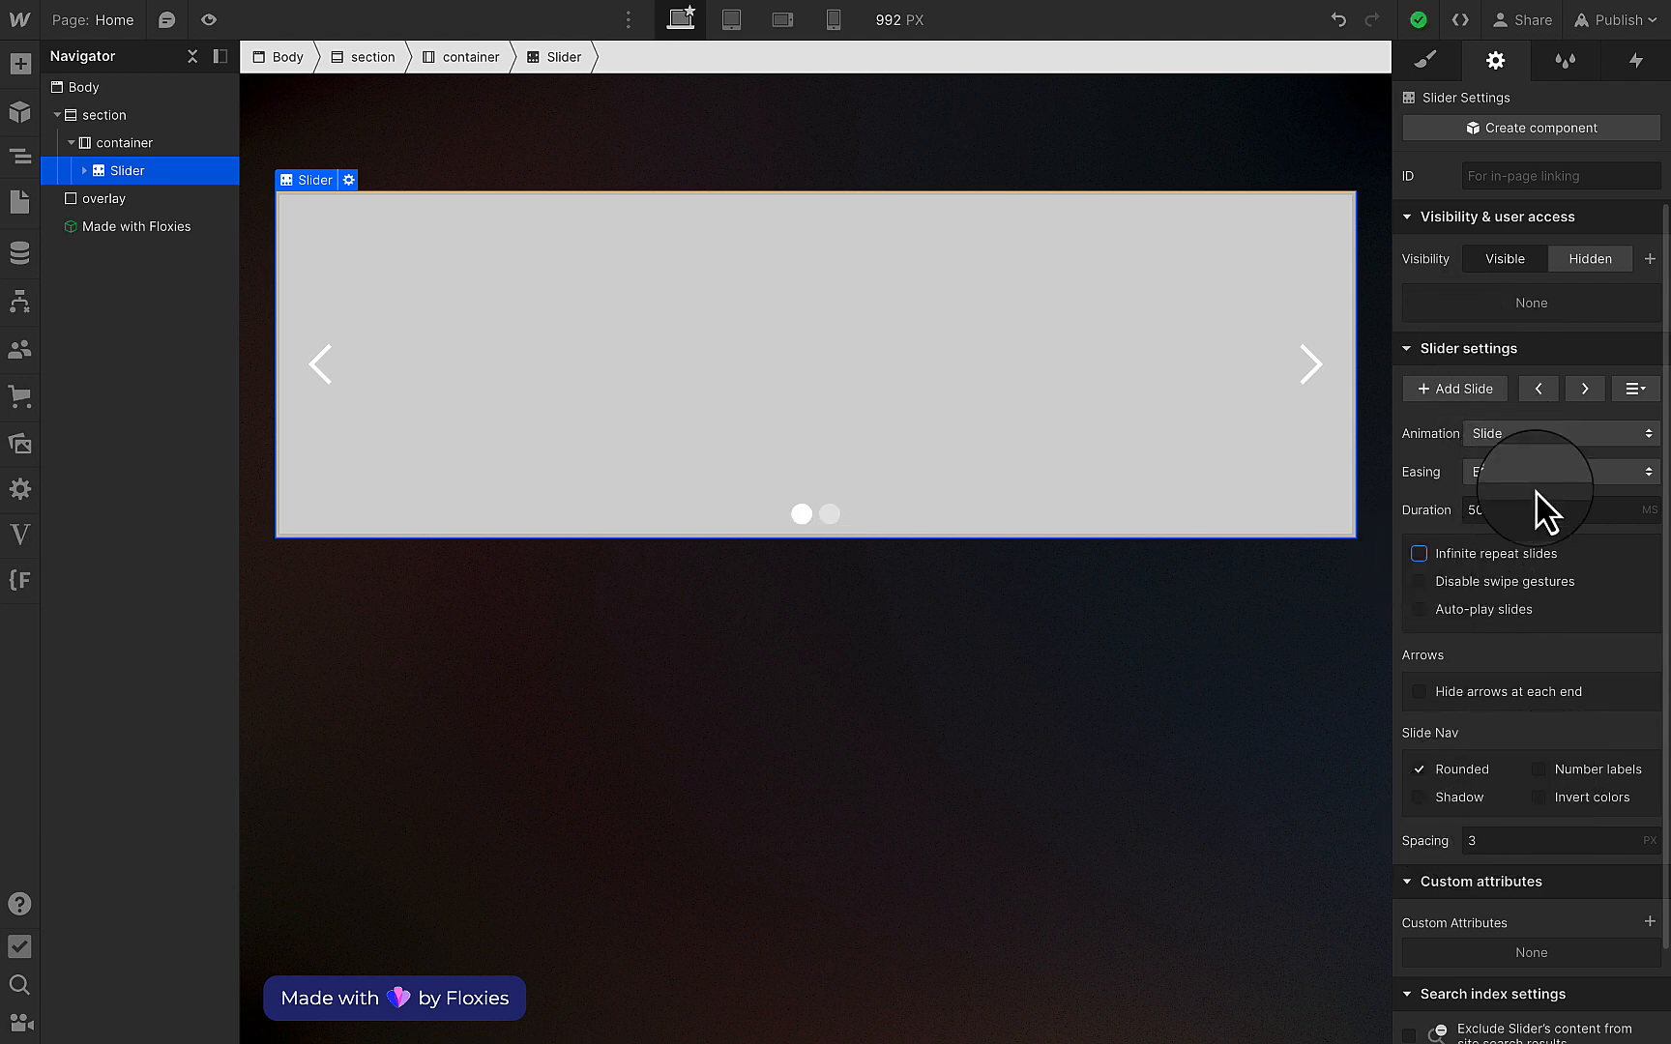
{"action": "left_click", "coordinate": [1427, 62]}
{"action": "left_click", "coordinate": [1489, 208]}
{"action": "type", "text": "slider"}
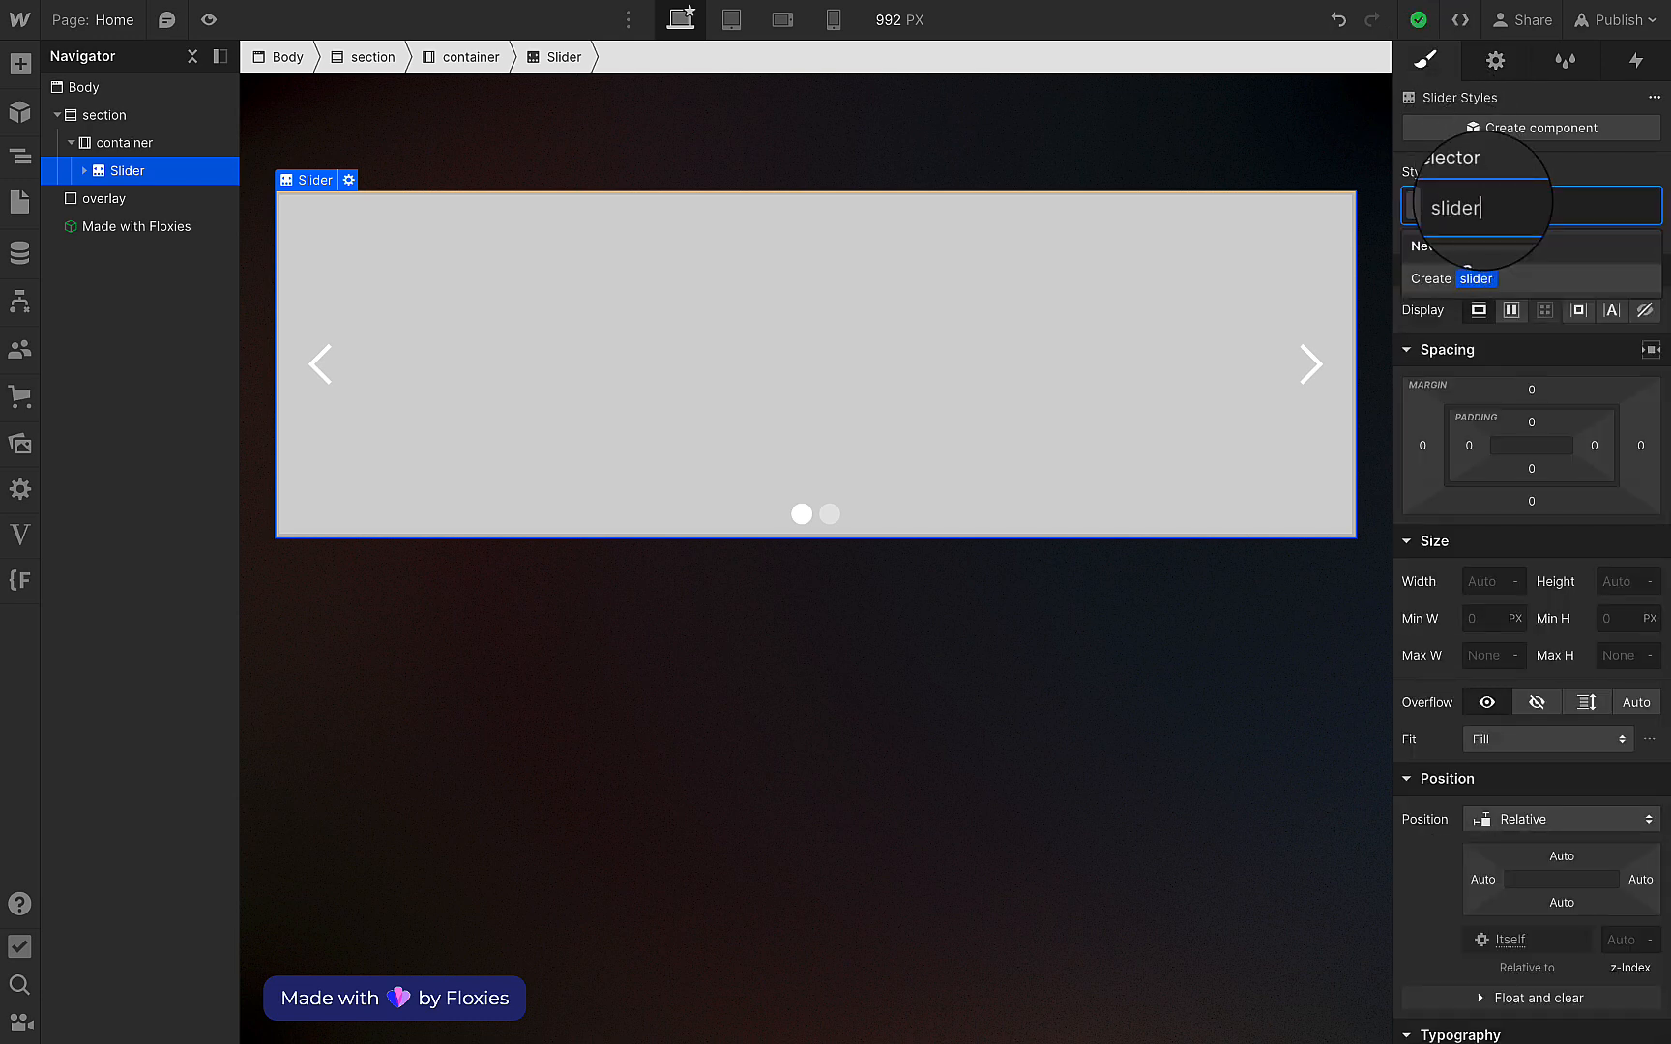
{"action": "key", "text": "Return"}
Set the slider's background color to transparent using the saved swatch.
{"action": "scroll", "coordinate": [1494, 399], "scroll_direction": "down", "scroll_amount": 10}
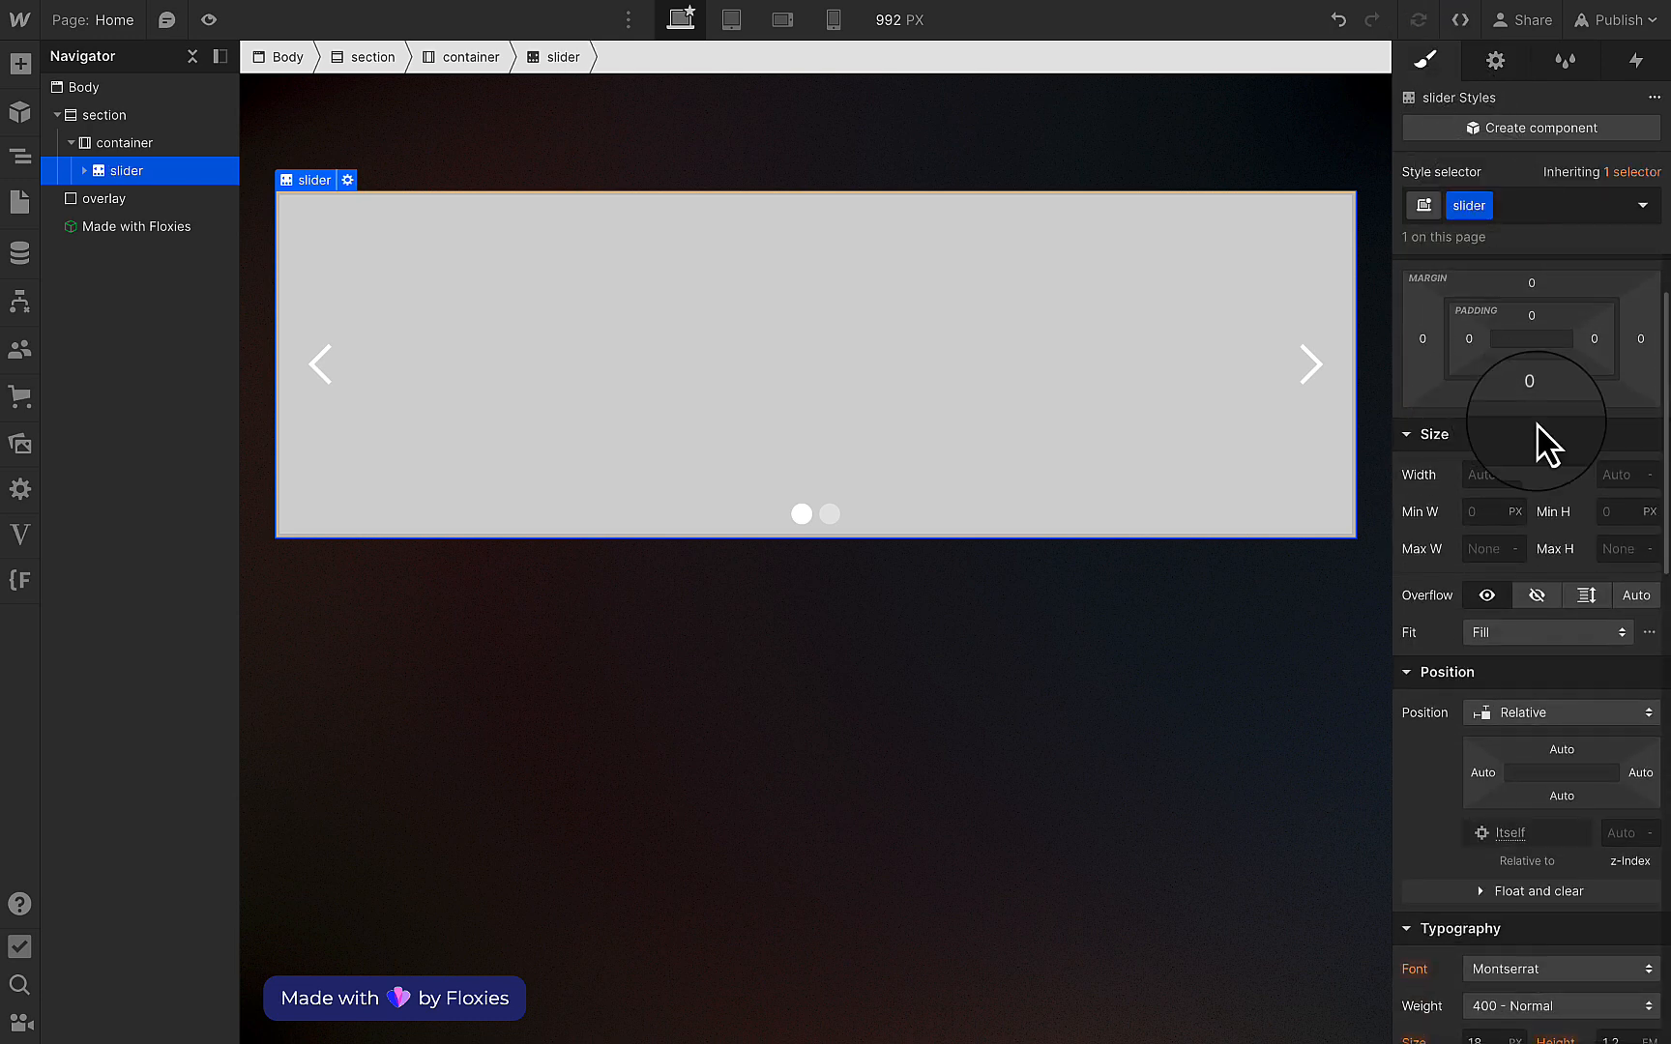
{"action": "left_click", "coordinate": [1483, 588]}
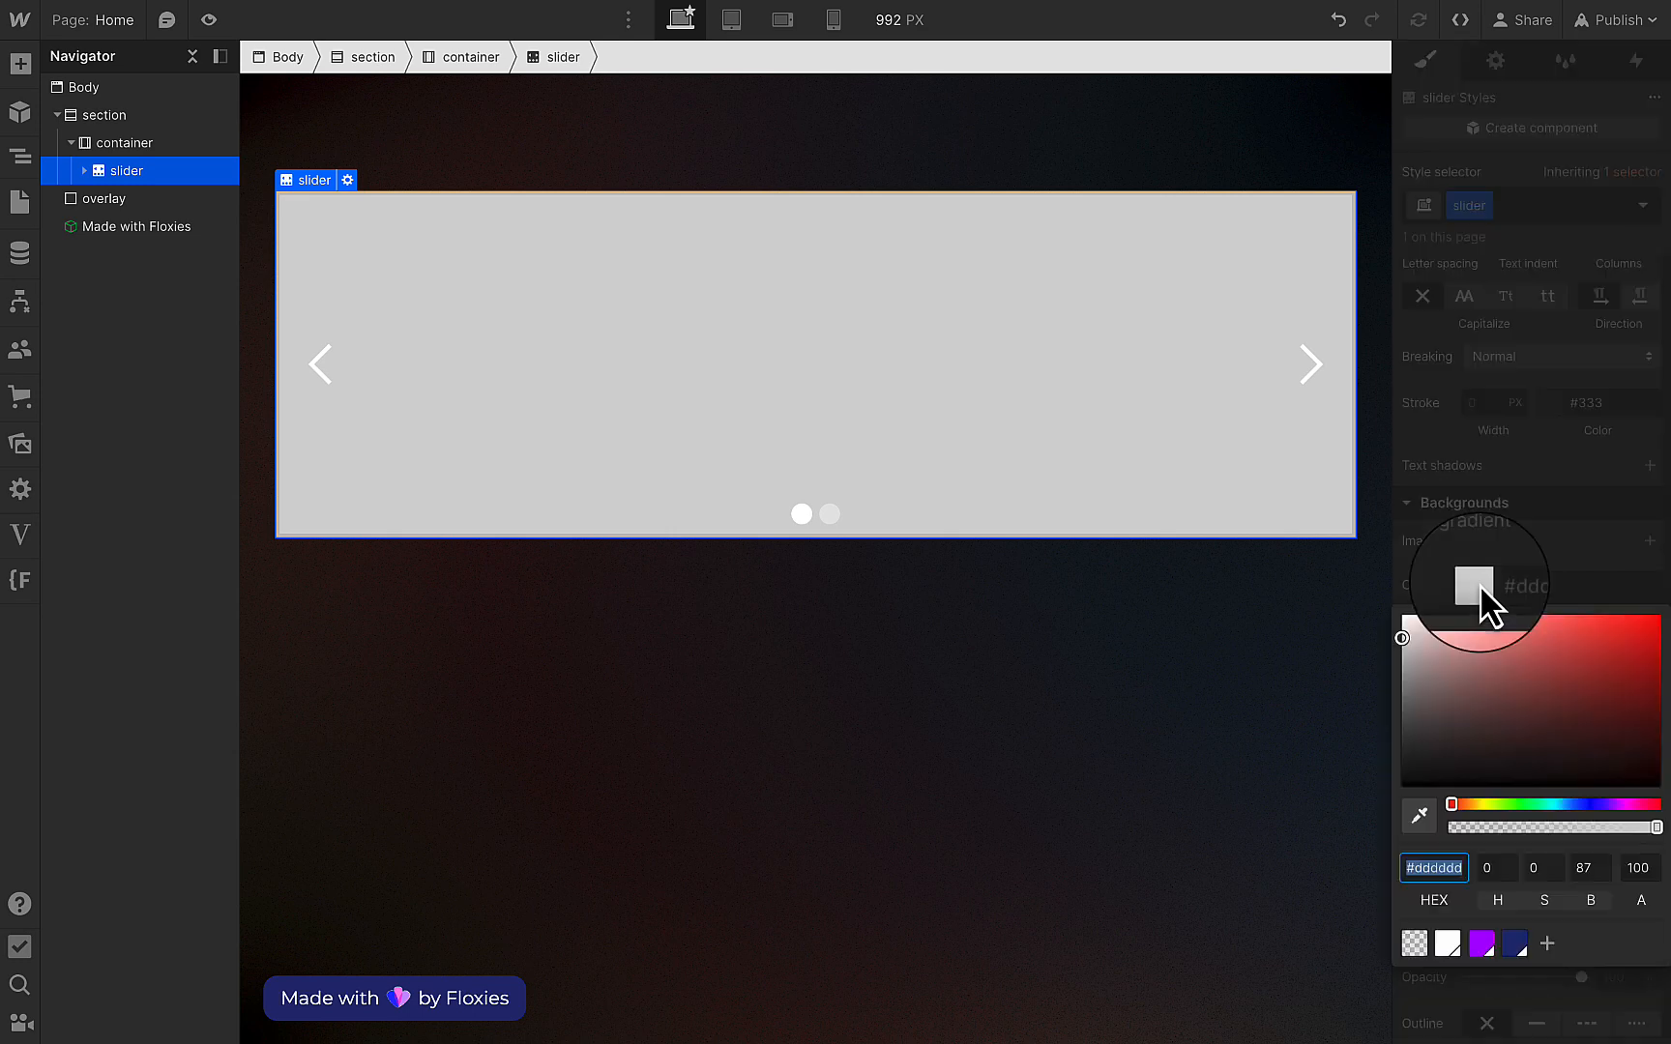
{"action": "left_click", "coordinate": [1416, 940]}
{"action": "left_click", "coordinate": [1523, 416]}
Set the slider's height to 100%.
{"action": "scroll", "coordinate": [1513, 421], "scroll_direction": "up", "scroll_amount": 10}
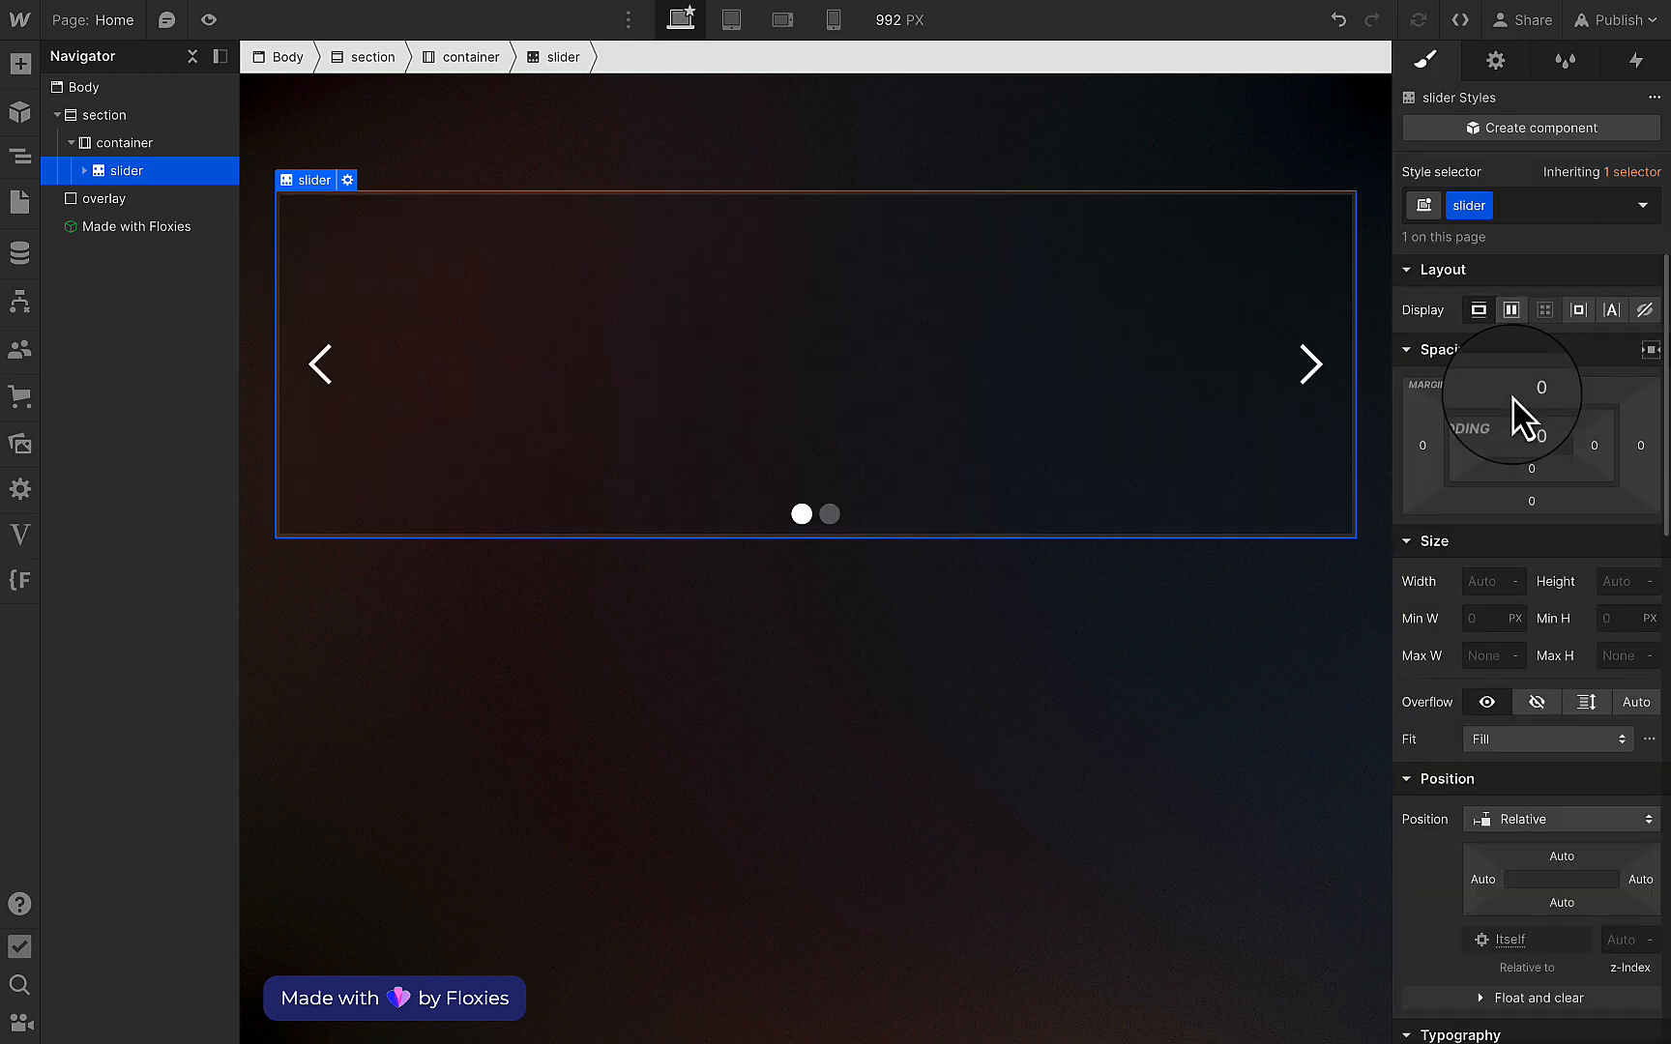
{"action": "type", "text": "100"}
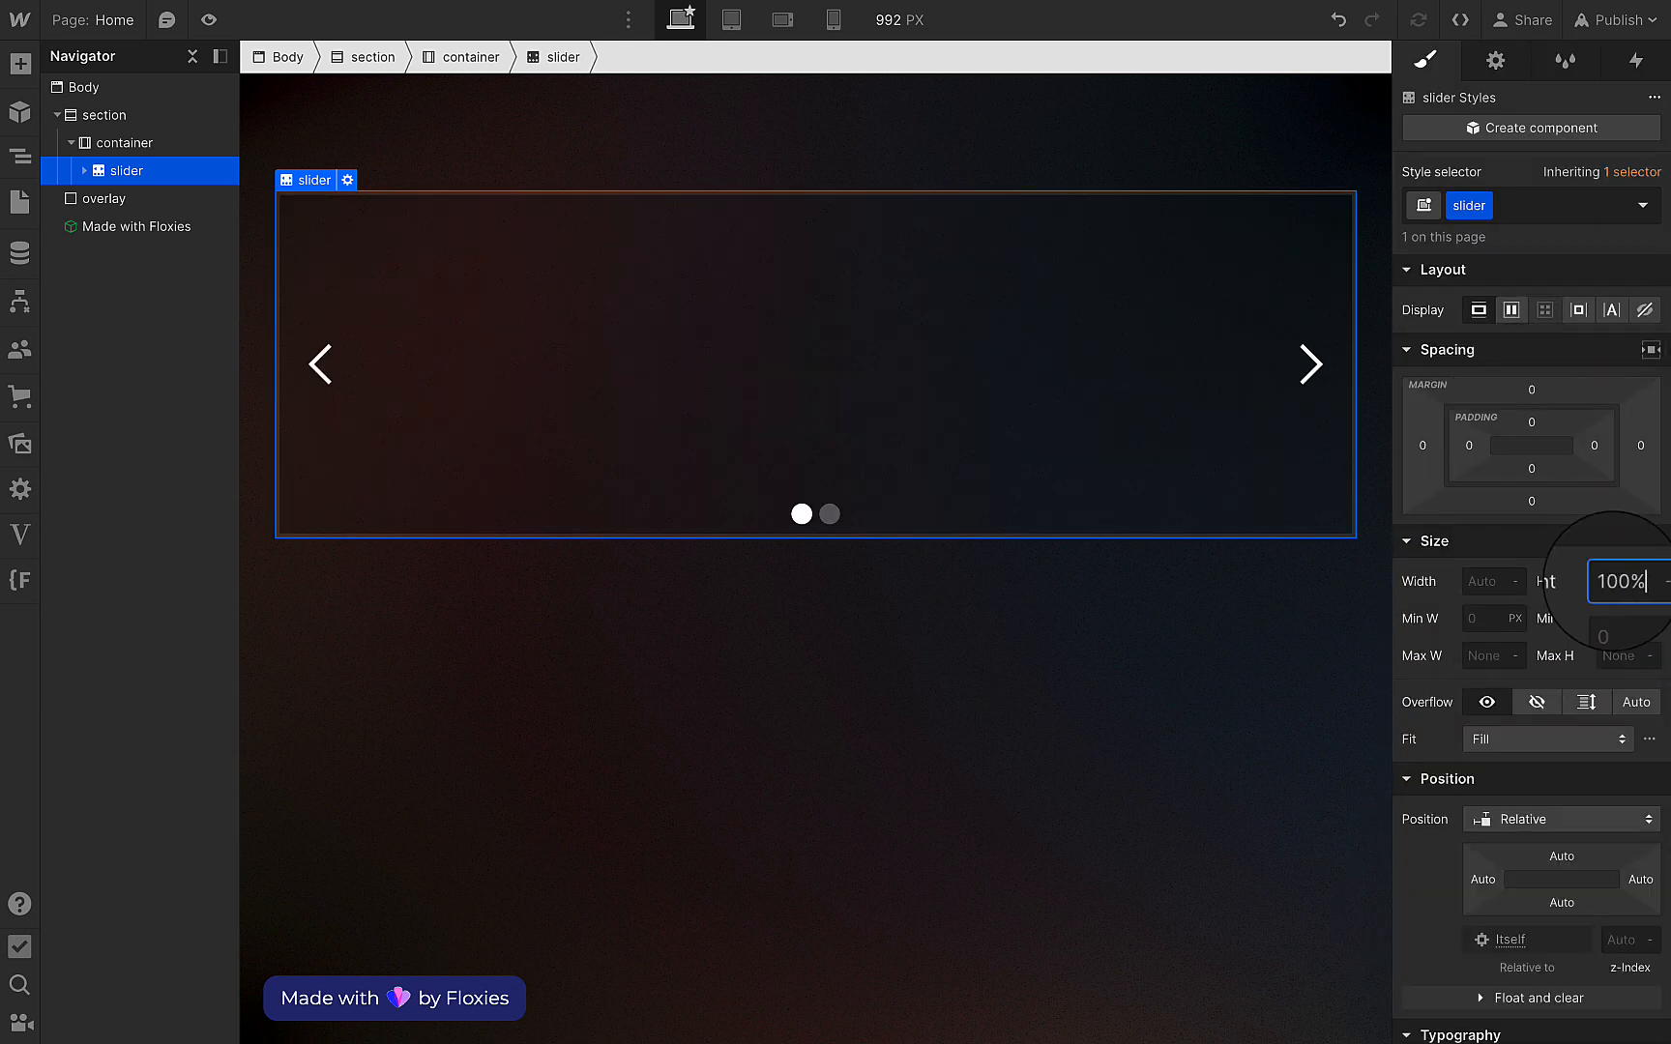
{"action": "type", "text": "%"}
{"action": "key", "text": "Return"}
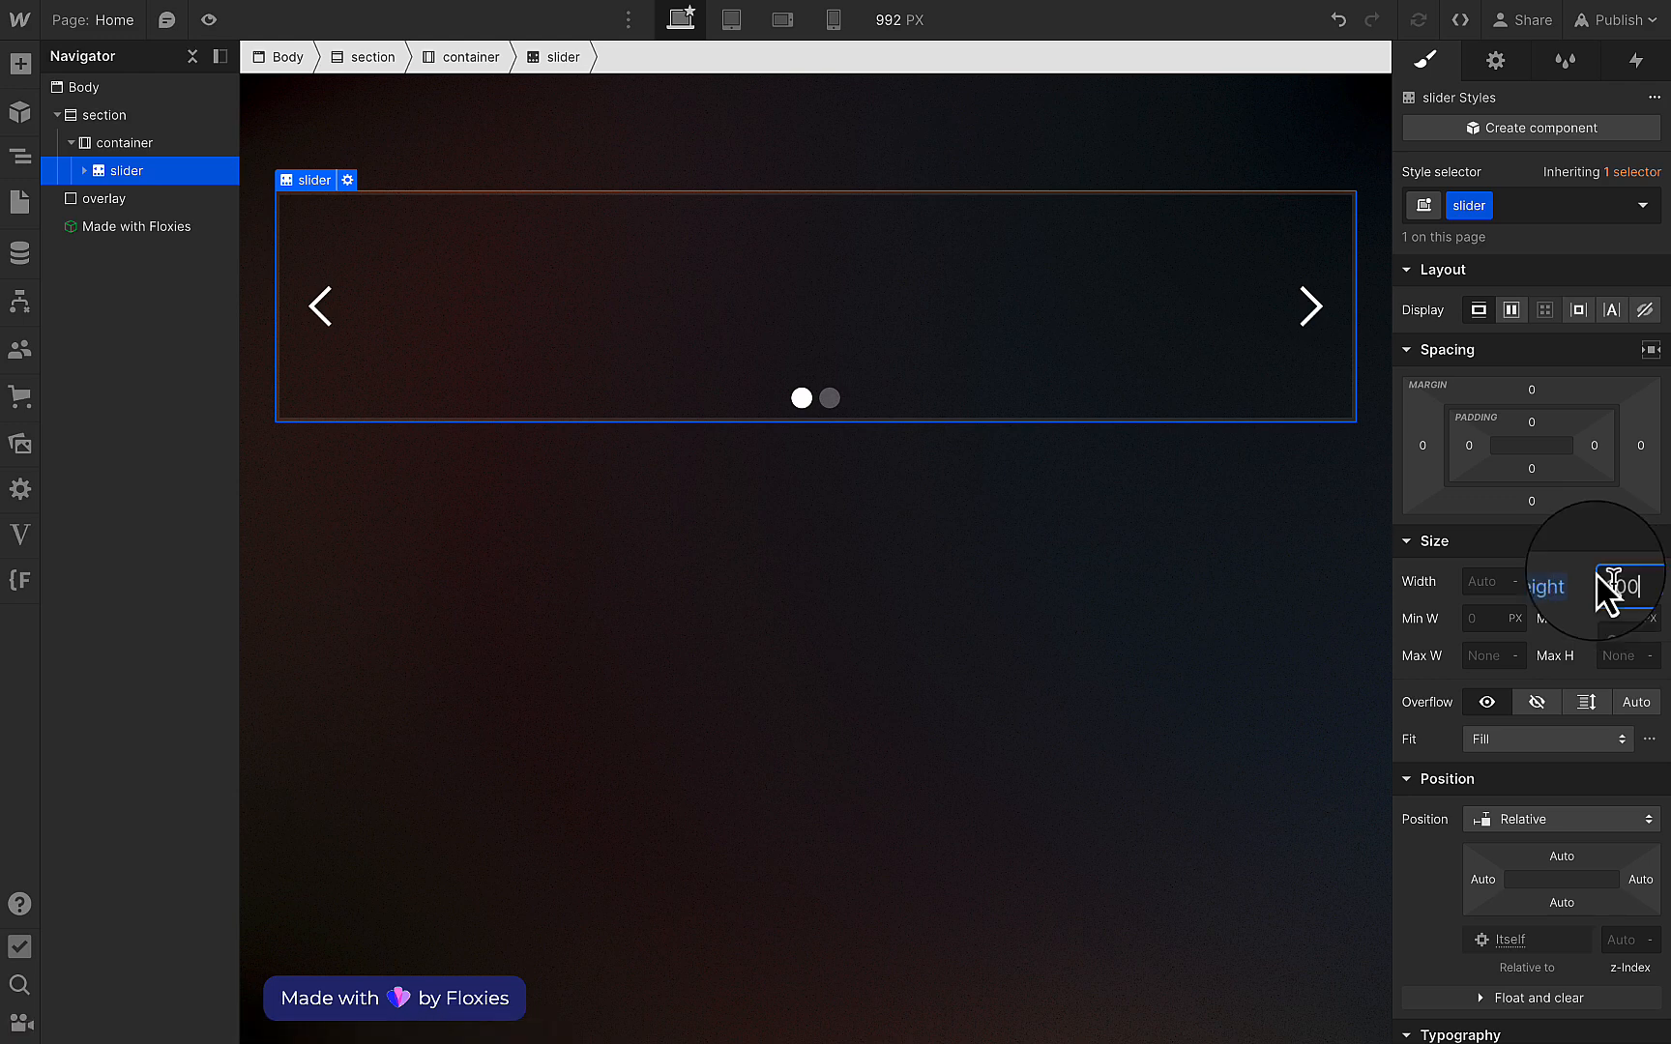
Insert a Div Block inside Slide 1 and give it a new class named image-wrap.
{"action": "left_click", "coordinate": [1054, 327]}
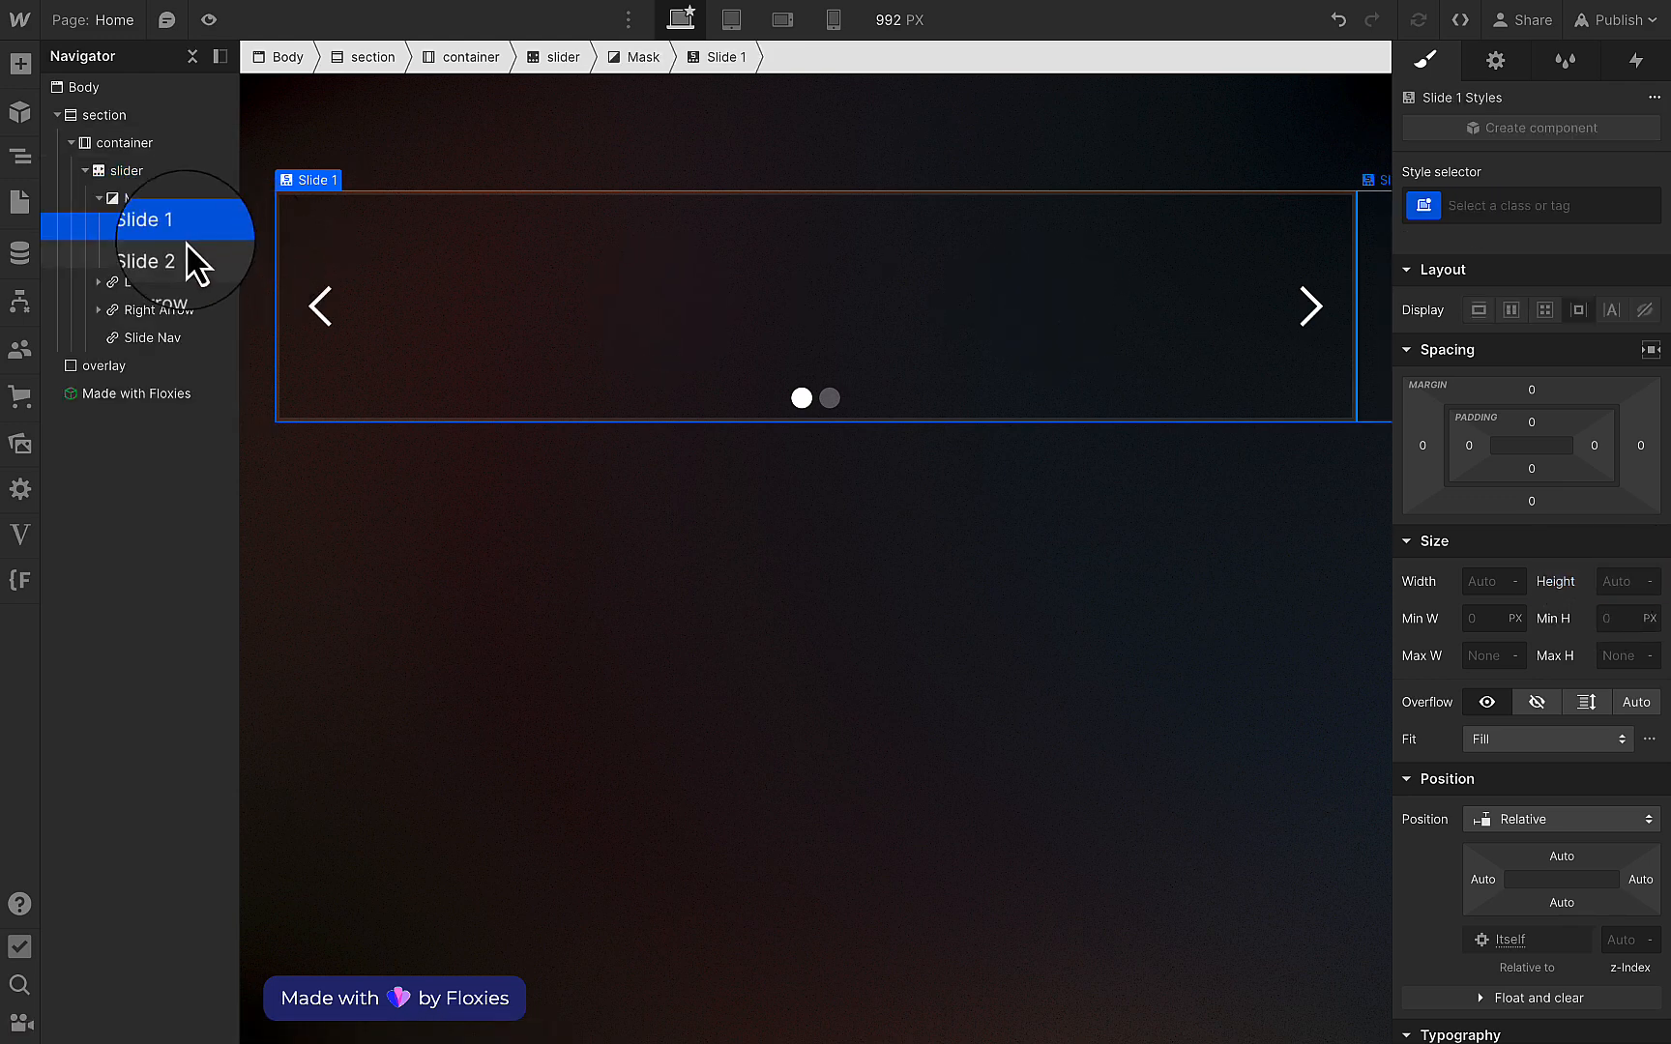
{"action": "key", "text": "super+e"}
{"action": "type", "text": "div"}
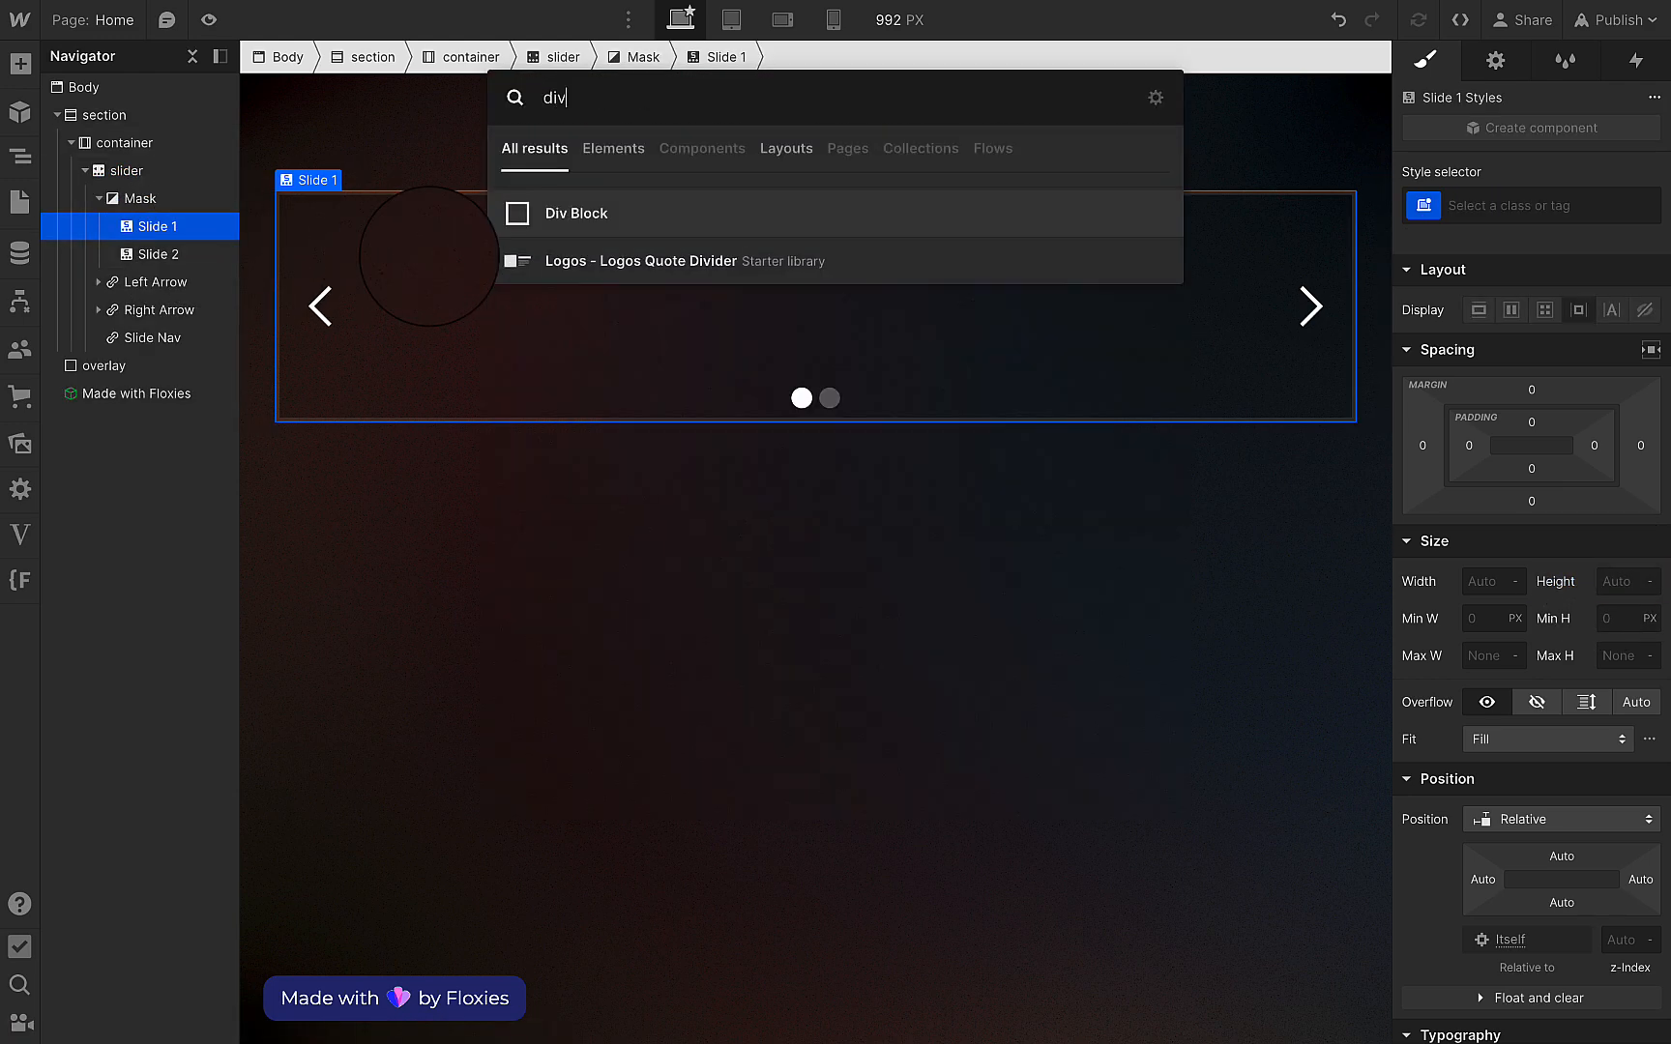
{"action": "key", "text": "Return"}
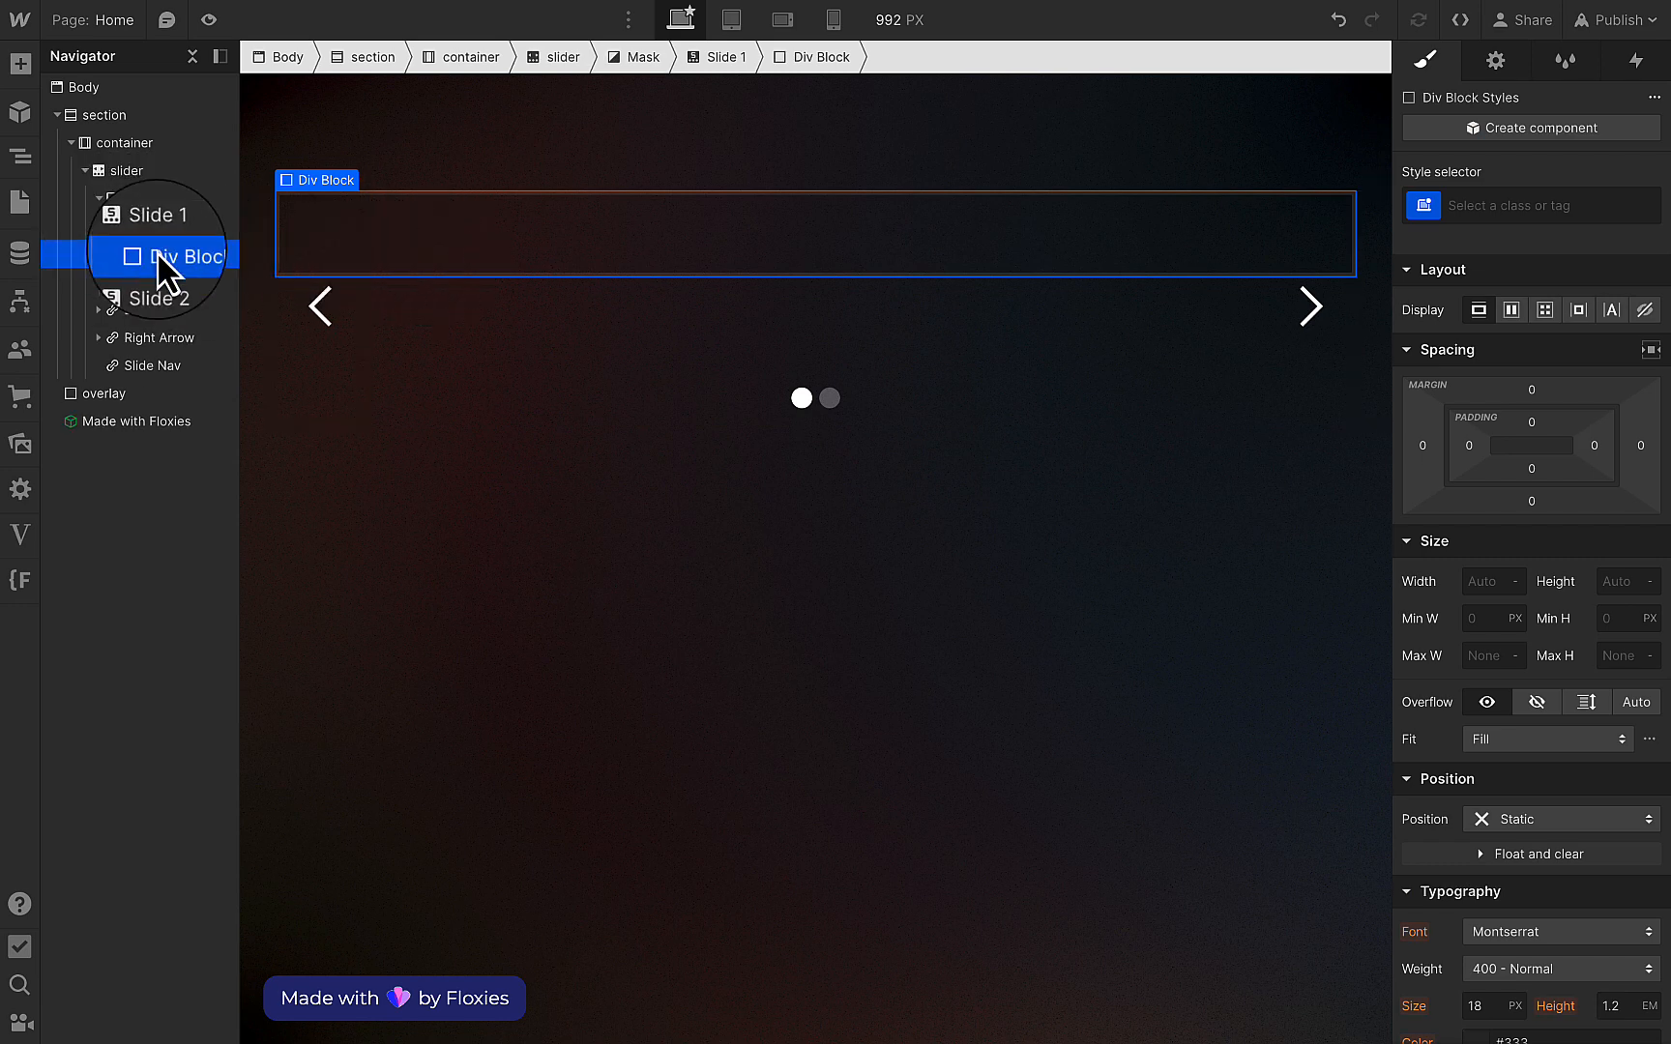
{"action": "left_click", "coordinate": [1493, 209]}
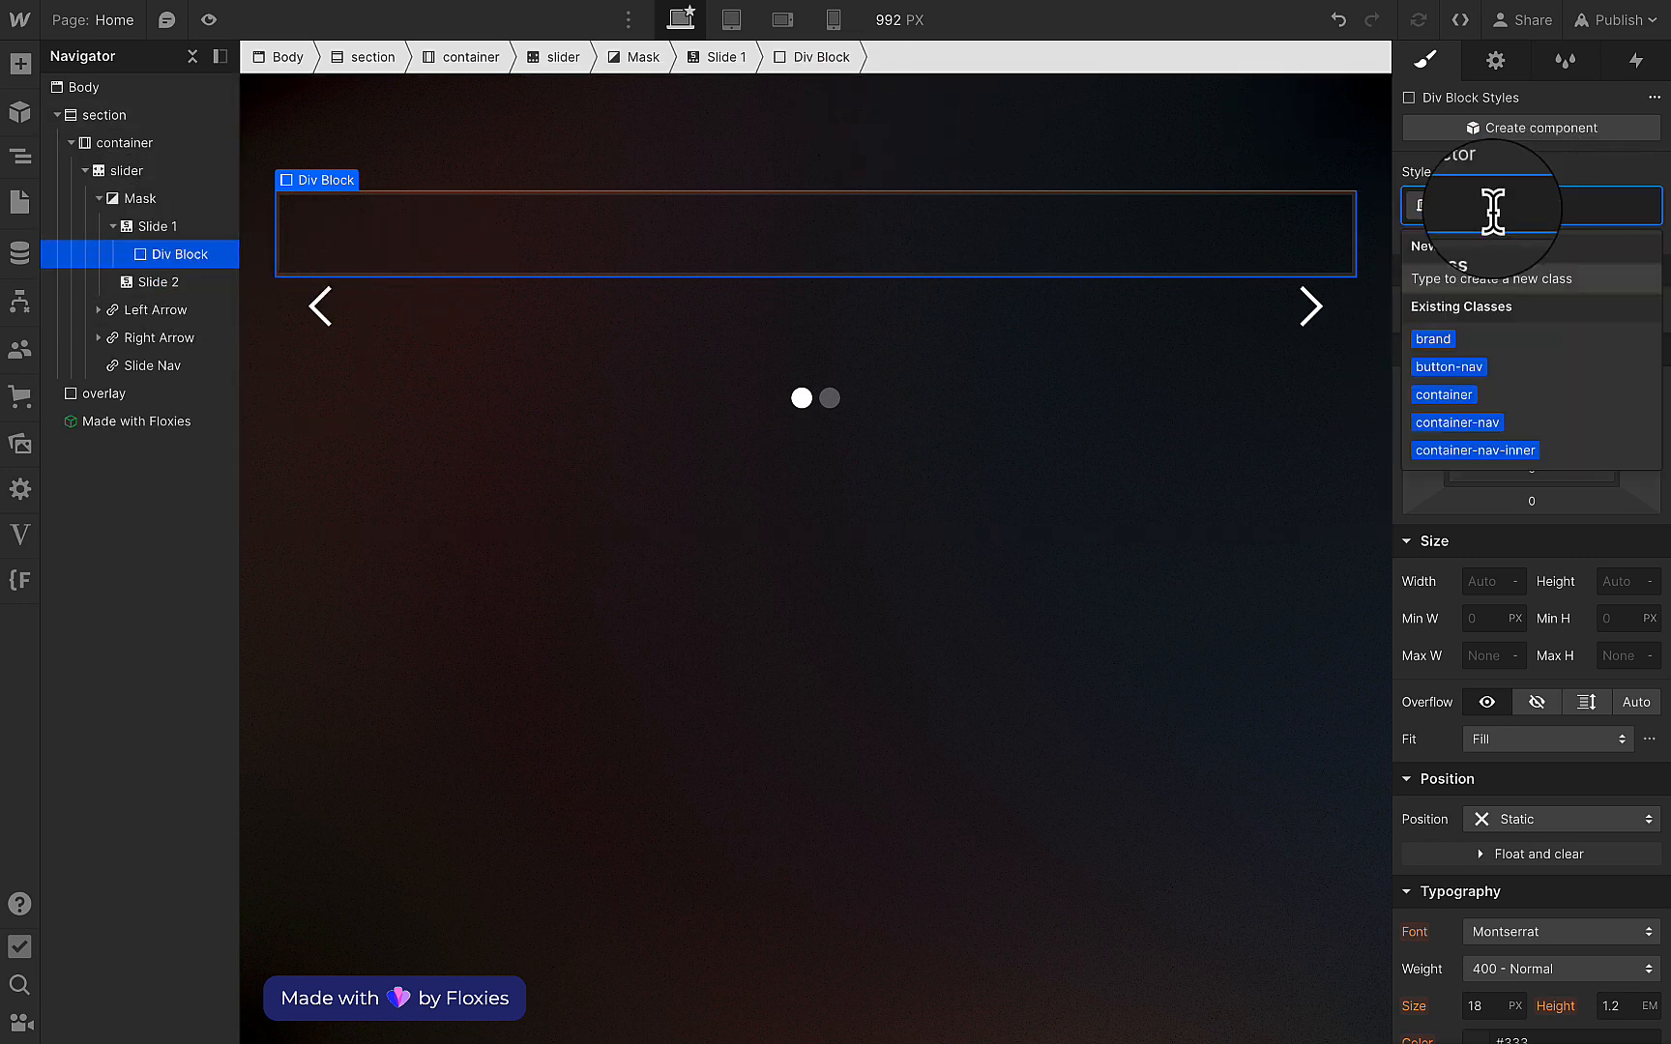
{"action": "type", "text": "image-wrap"}
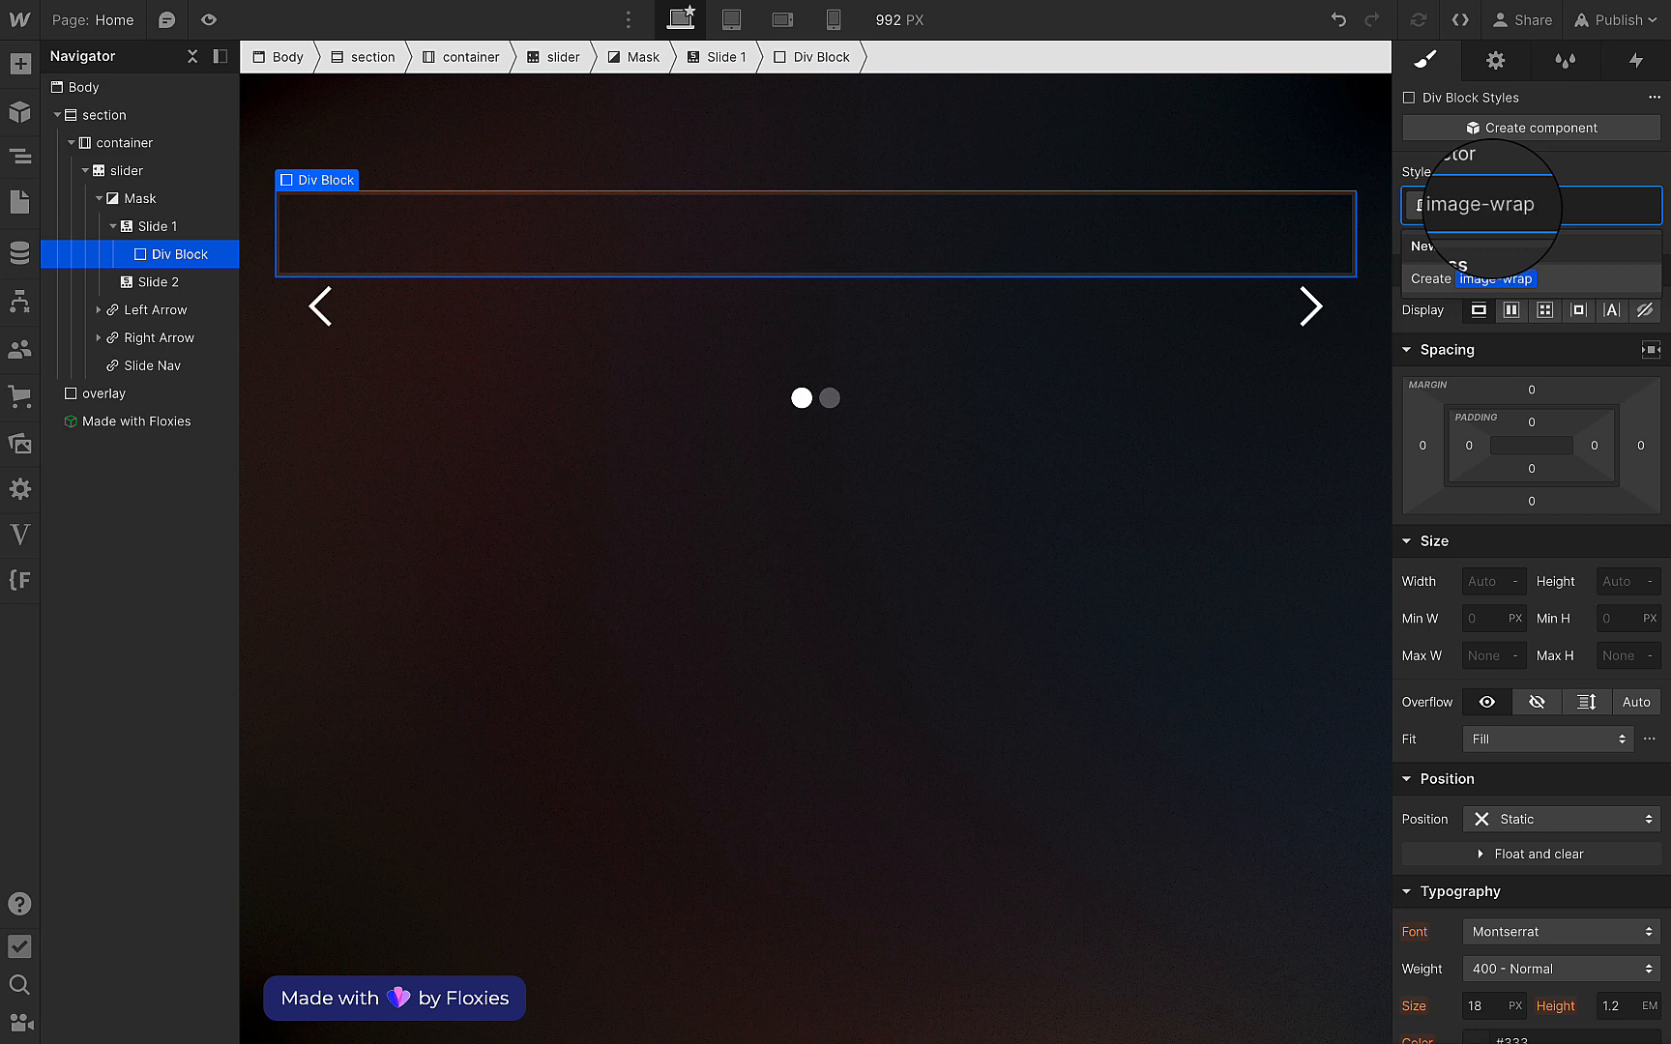
{"action": "key", "text": "Return"}
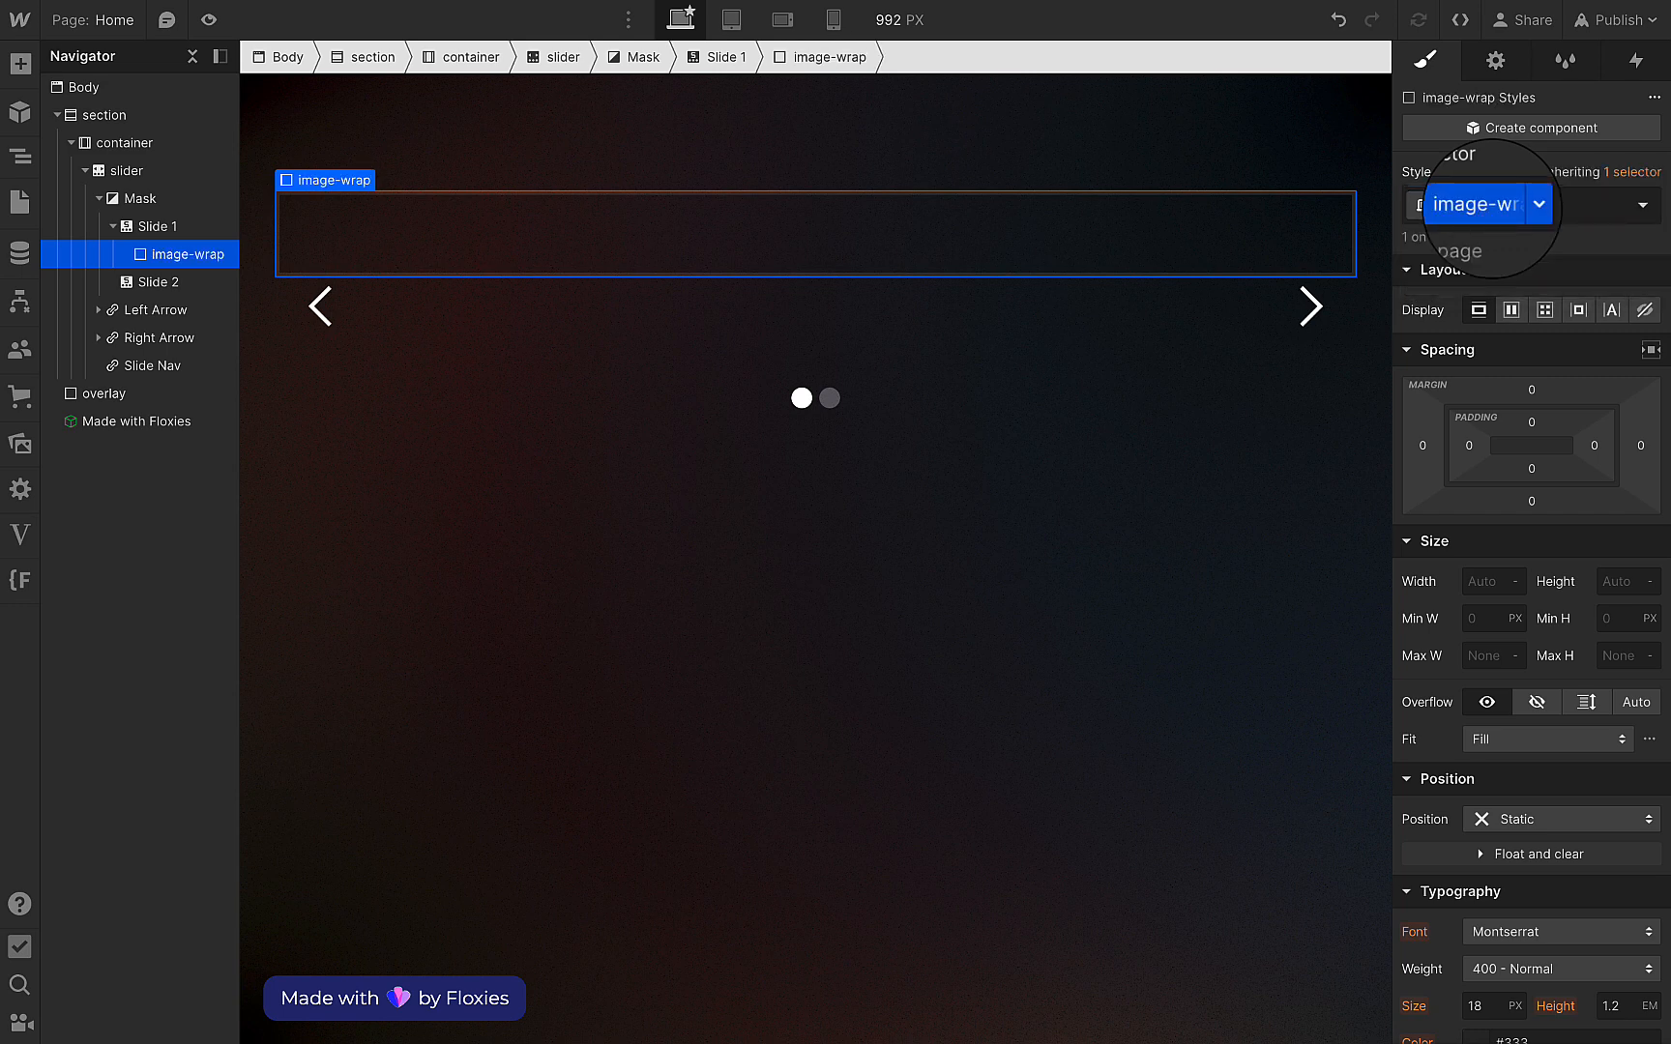
Insert an Image element inside image-wrap and use the diving-in-asia JPG of the scuba diver and coral reef as its source.
{"action": "key", "text": "super+k"}
{"action": "type", "text": "ima"}
{"action": "key", "text": "Return"}
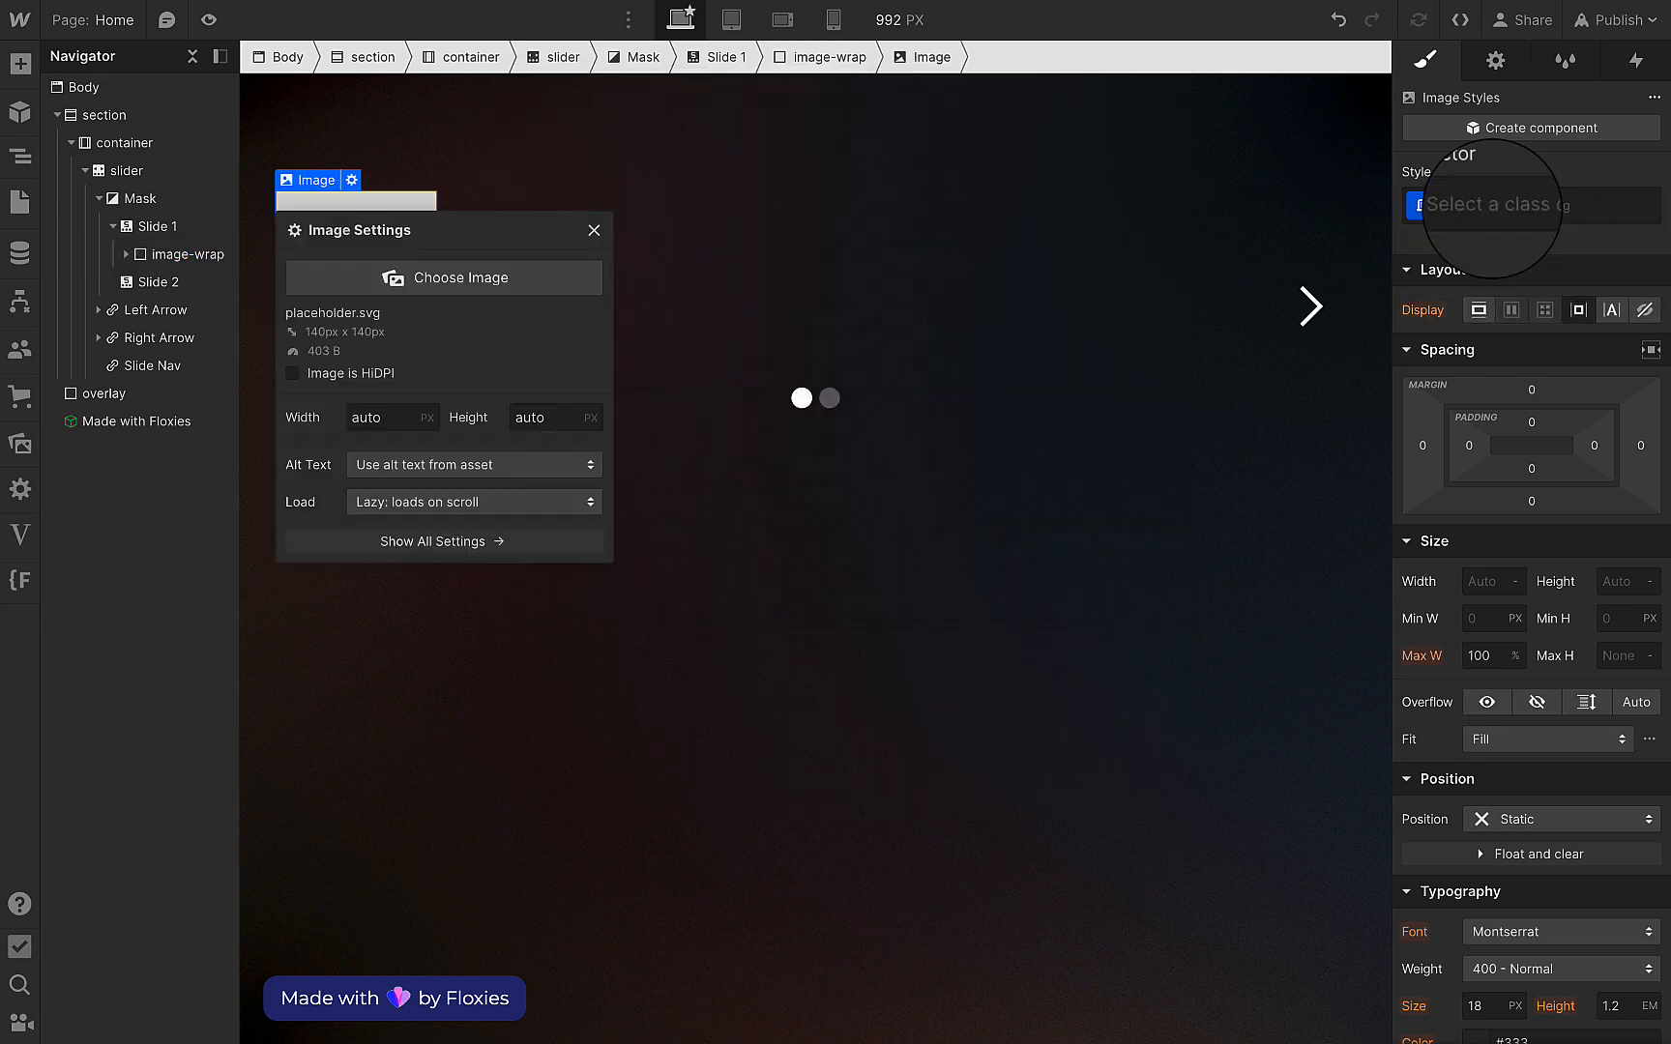
{"action": "key", "text": "j"}
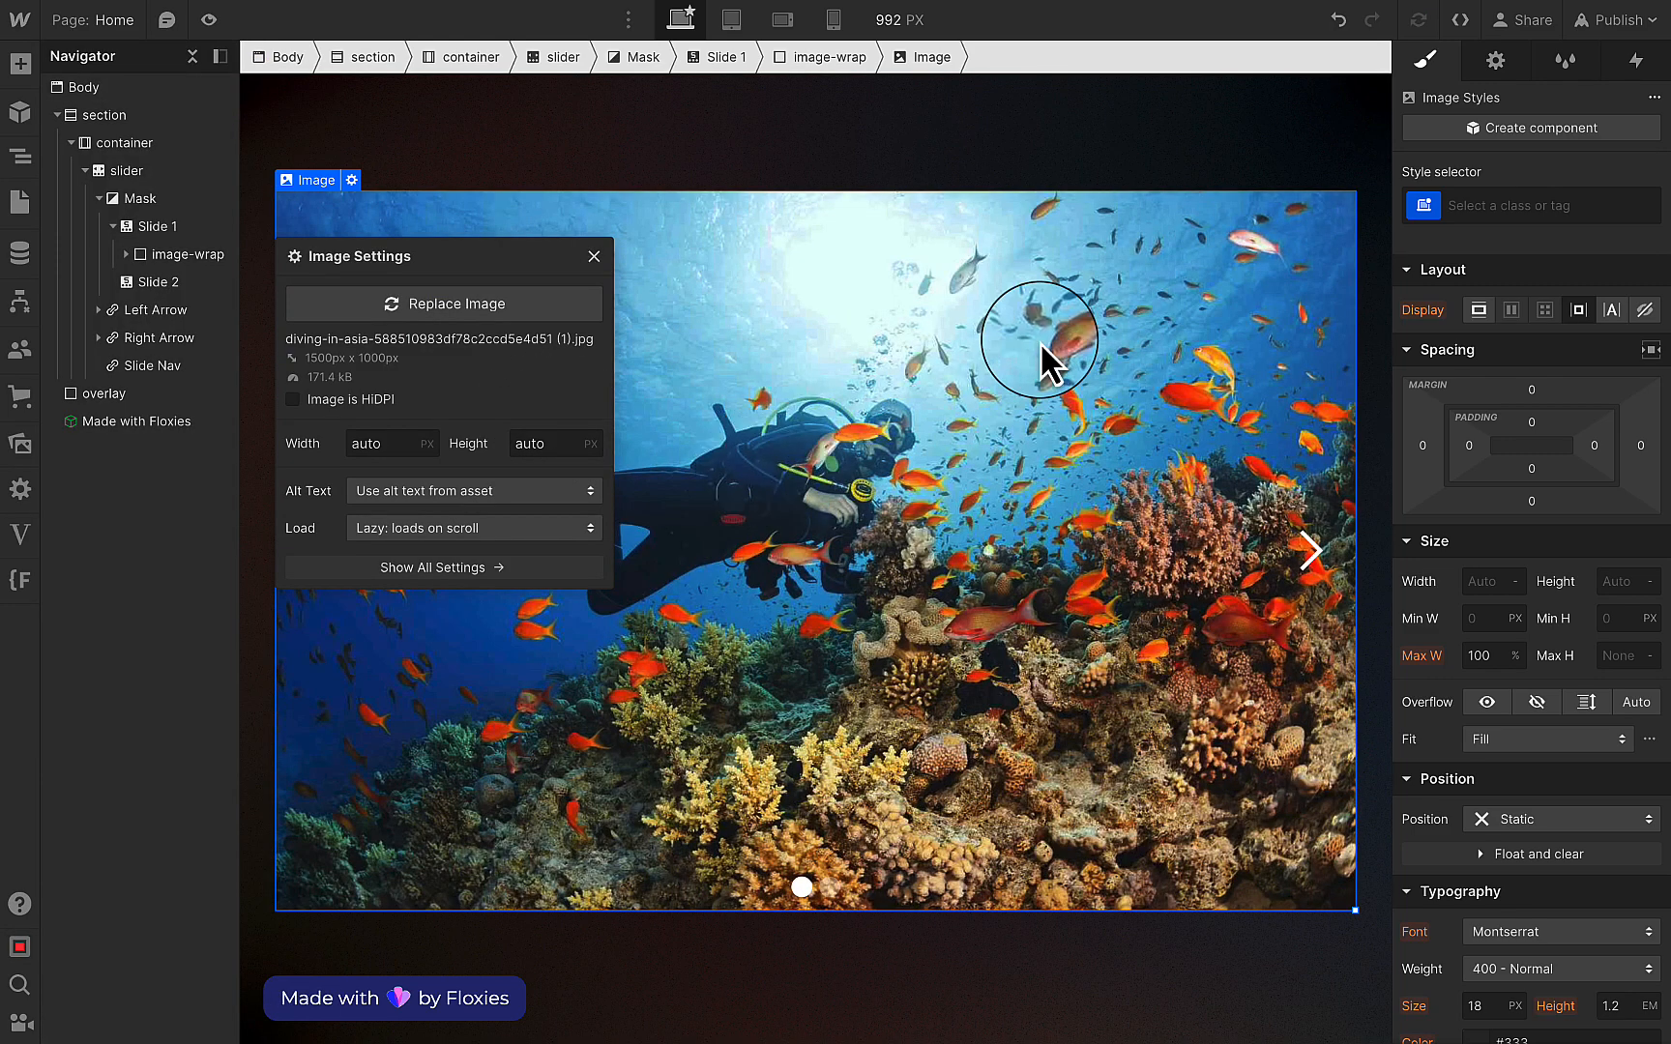
{"action": "left_click", "coordinate": [783, 344]}
Give the image in Slide 1 a new class named image-cover.
{"action": "left_click", "coordinate": [1470, 203]}
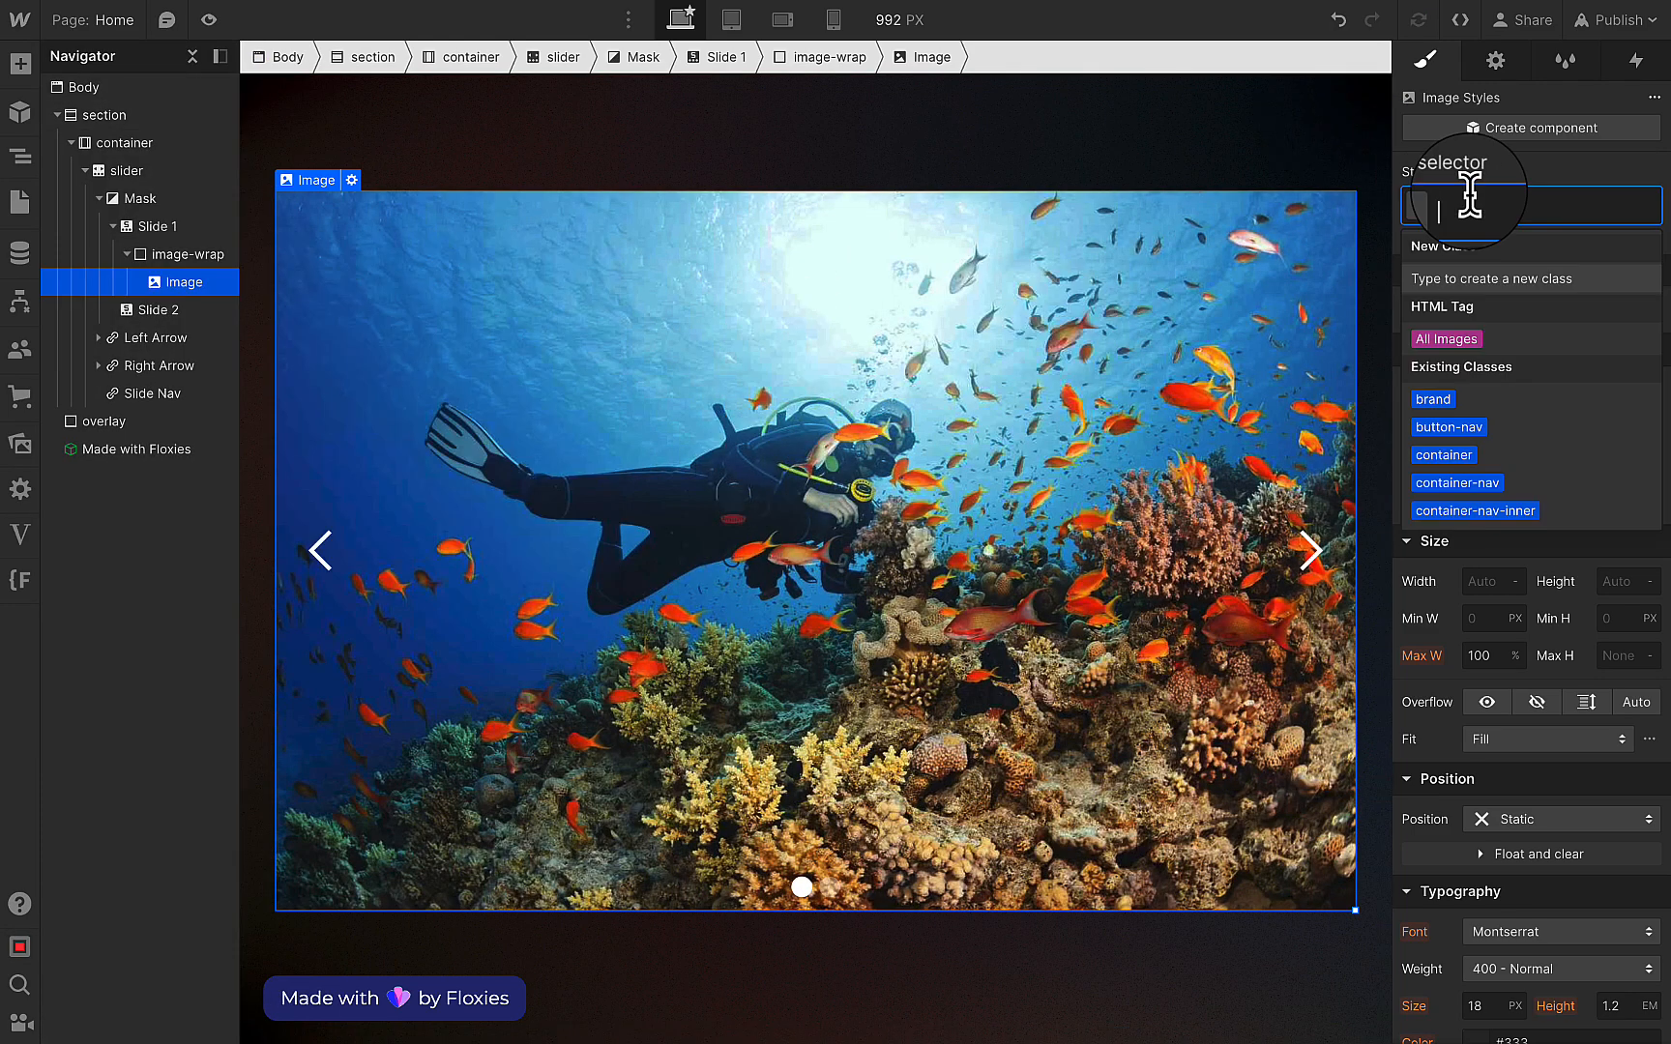
{"action": "type", "text": "image"}
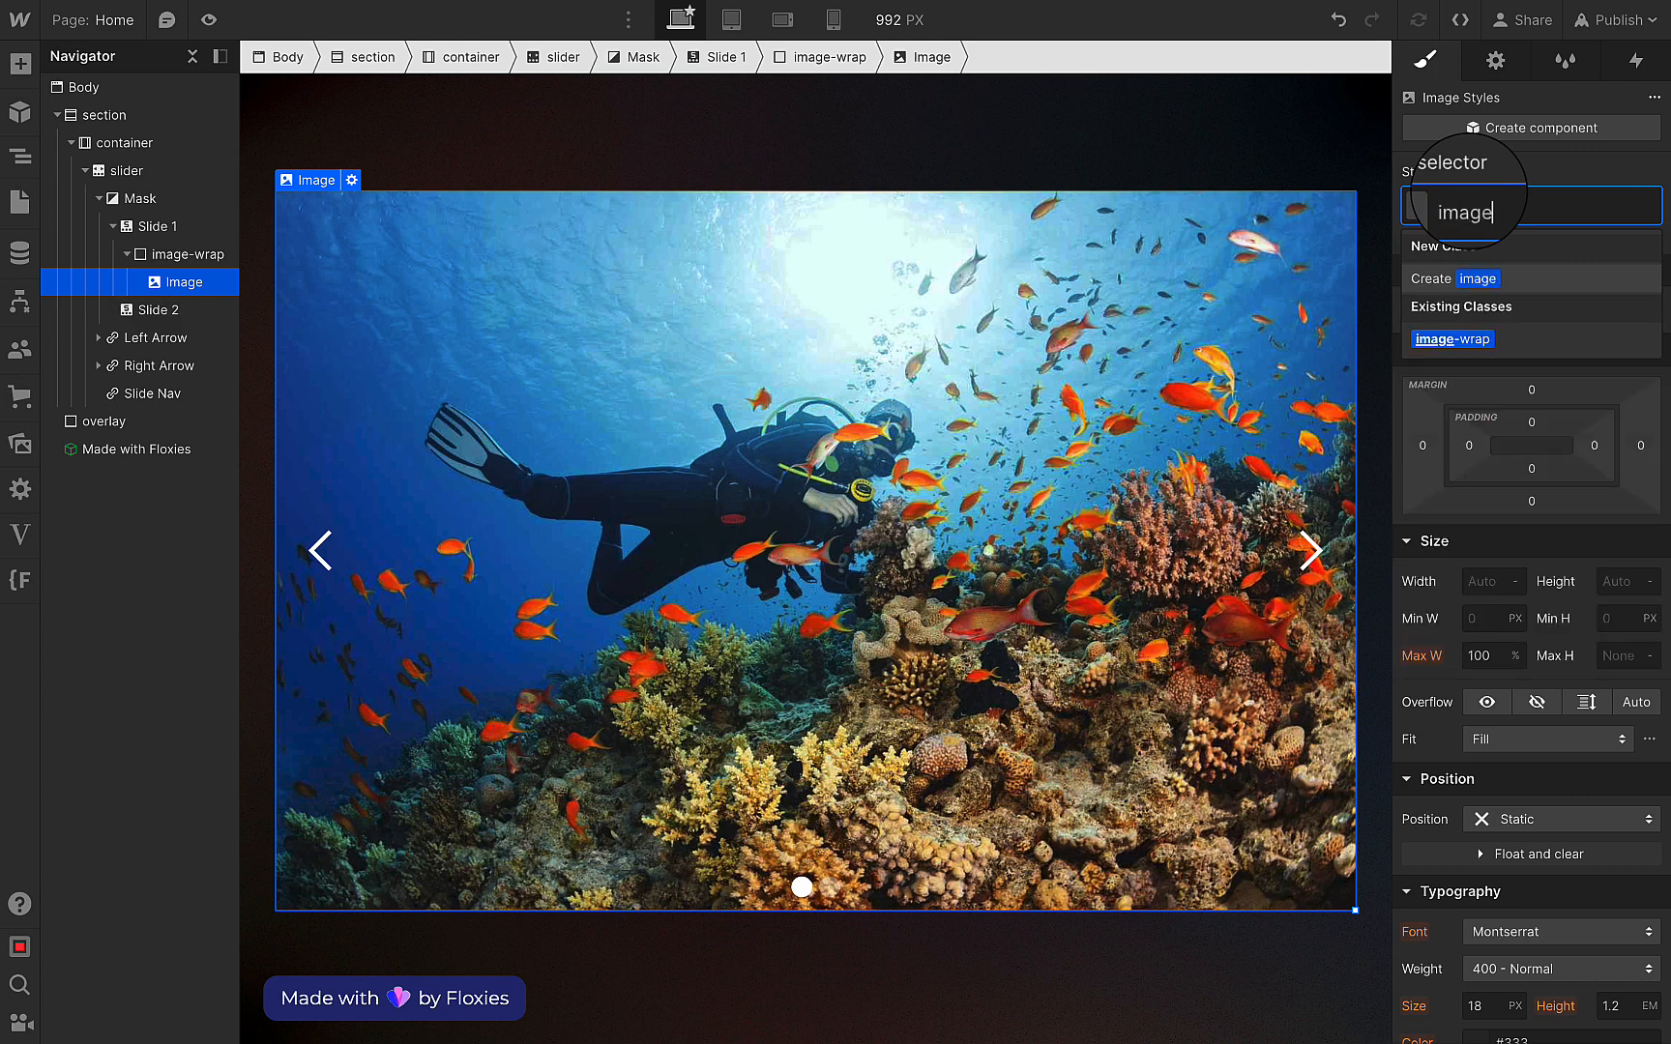
{"action": "type", "text": "-co"}
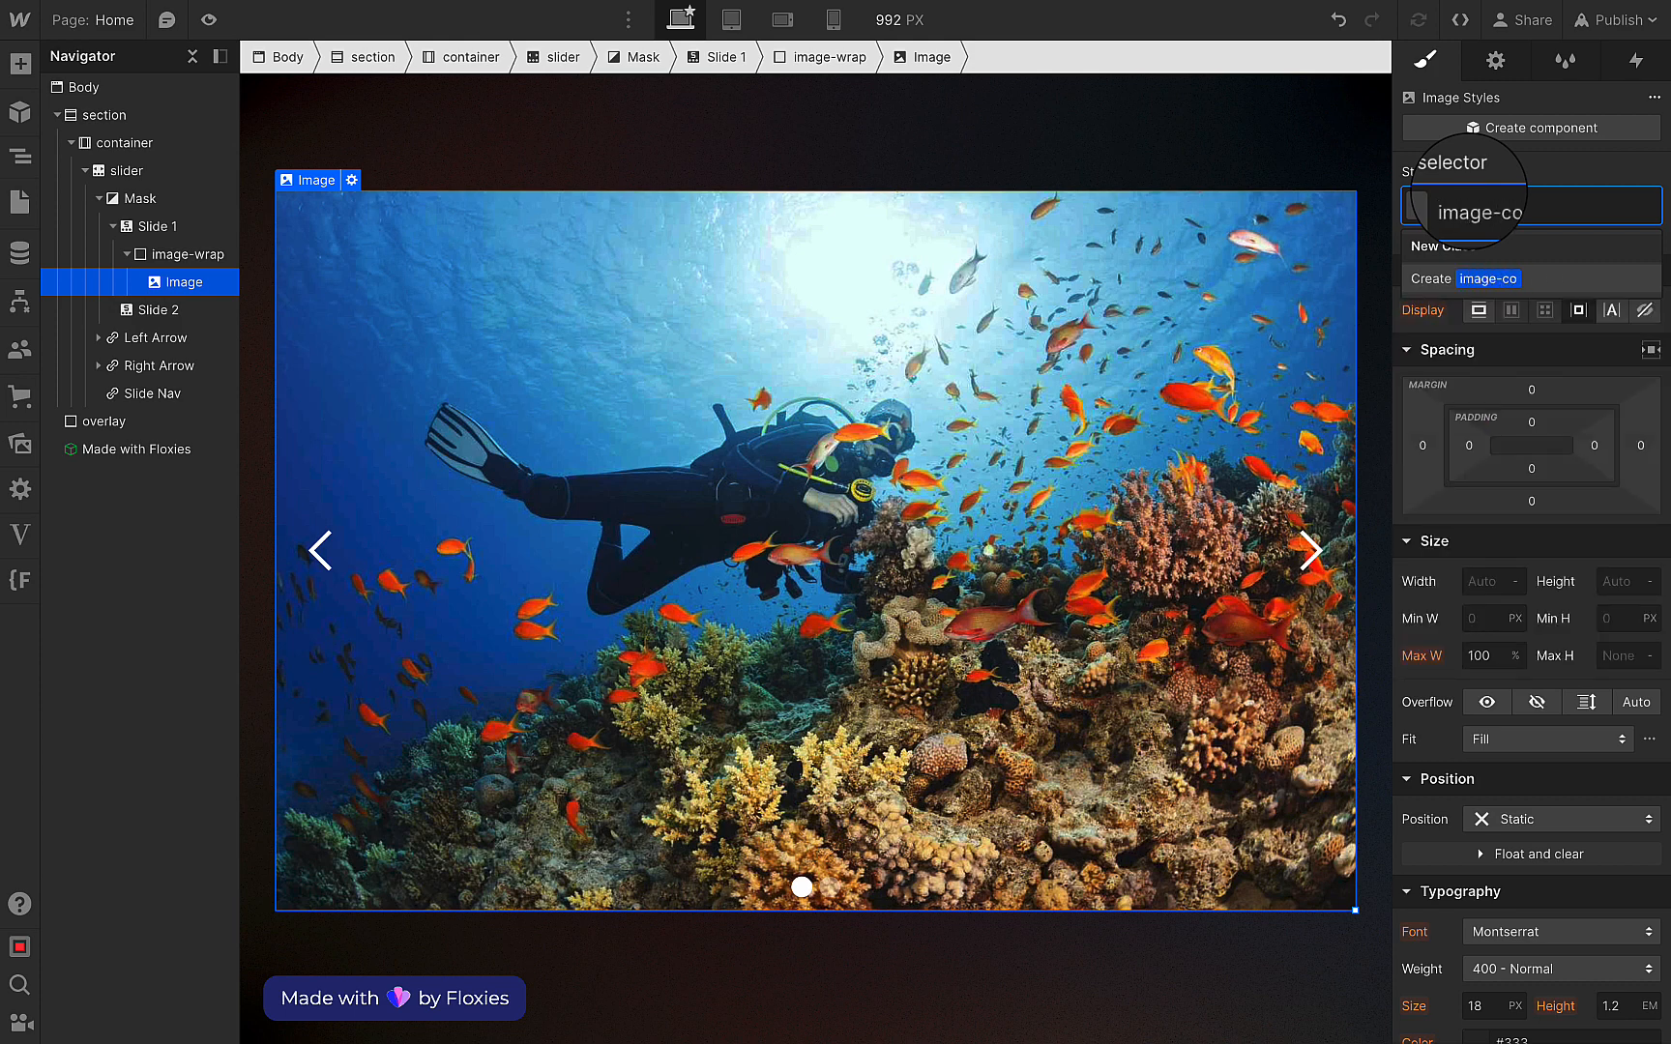
{"action": "type", "text": "ver"}
{"action": "key", "text": "Return"}
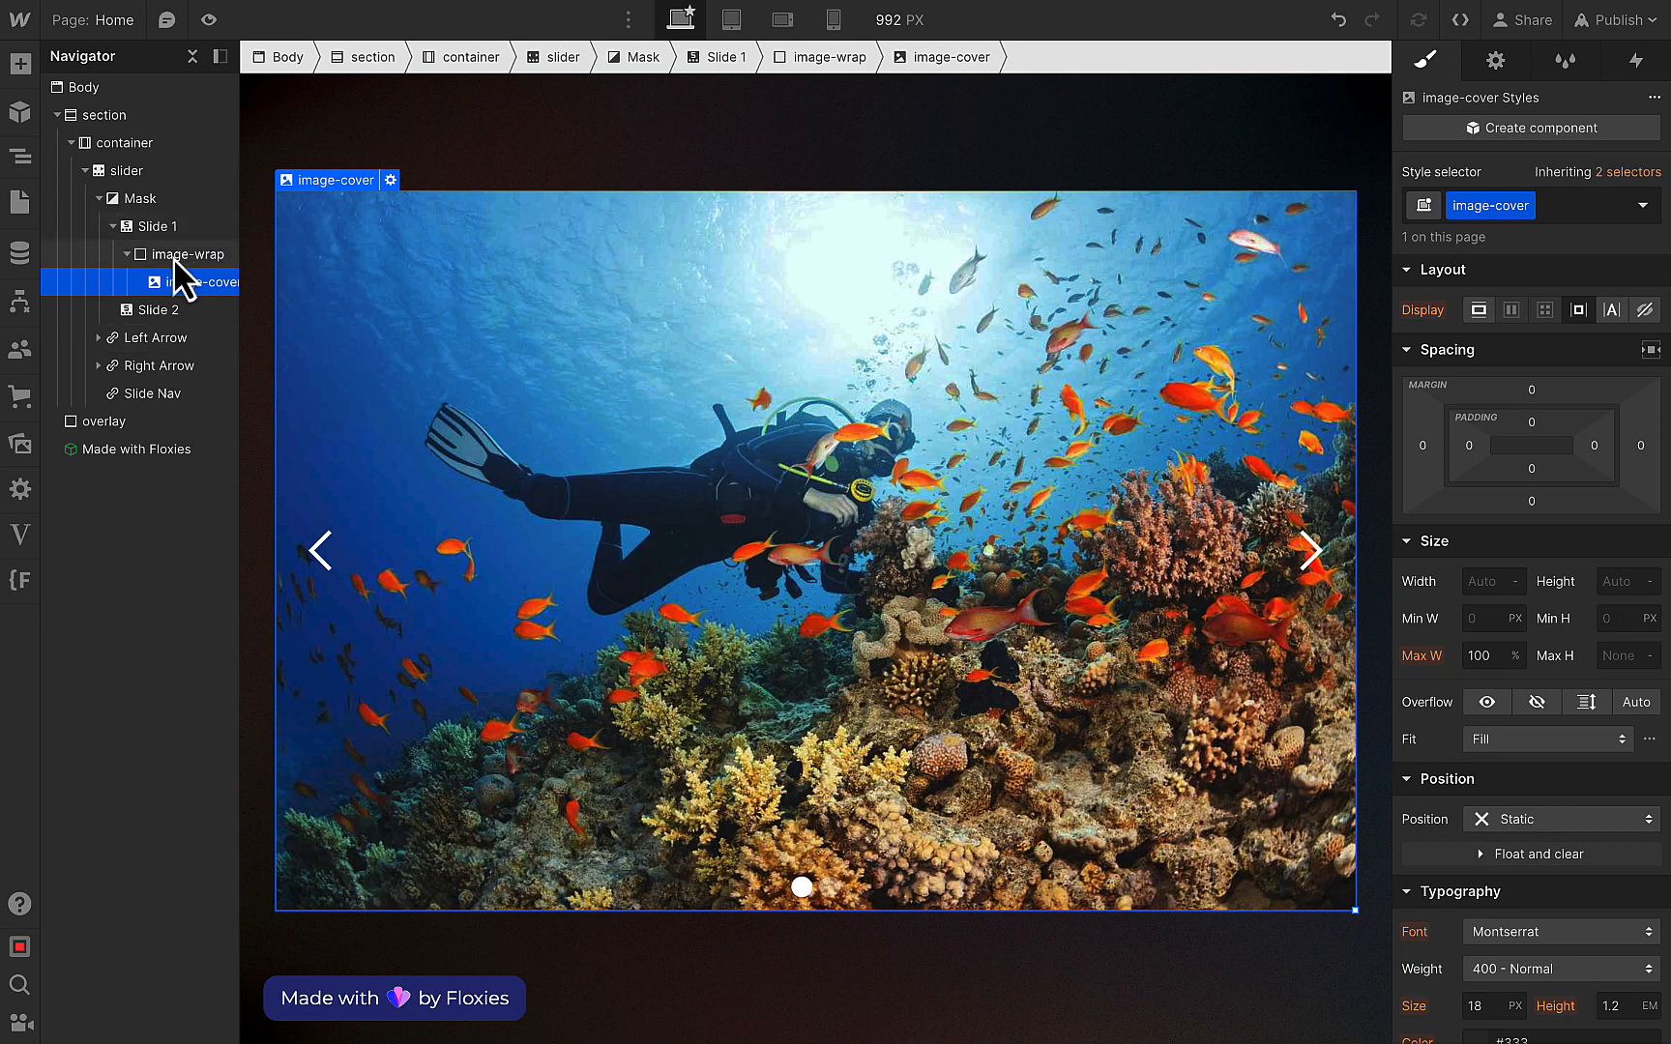
Set the image-wrap div's width to 100% and its top padding to 50%.
{"action": "left_click", "coordinate": [184, 255]}
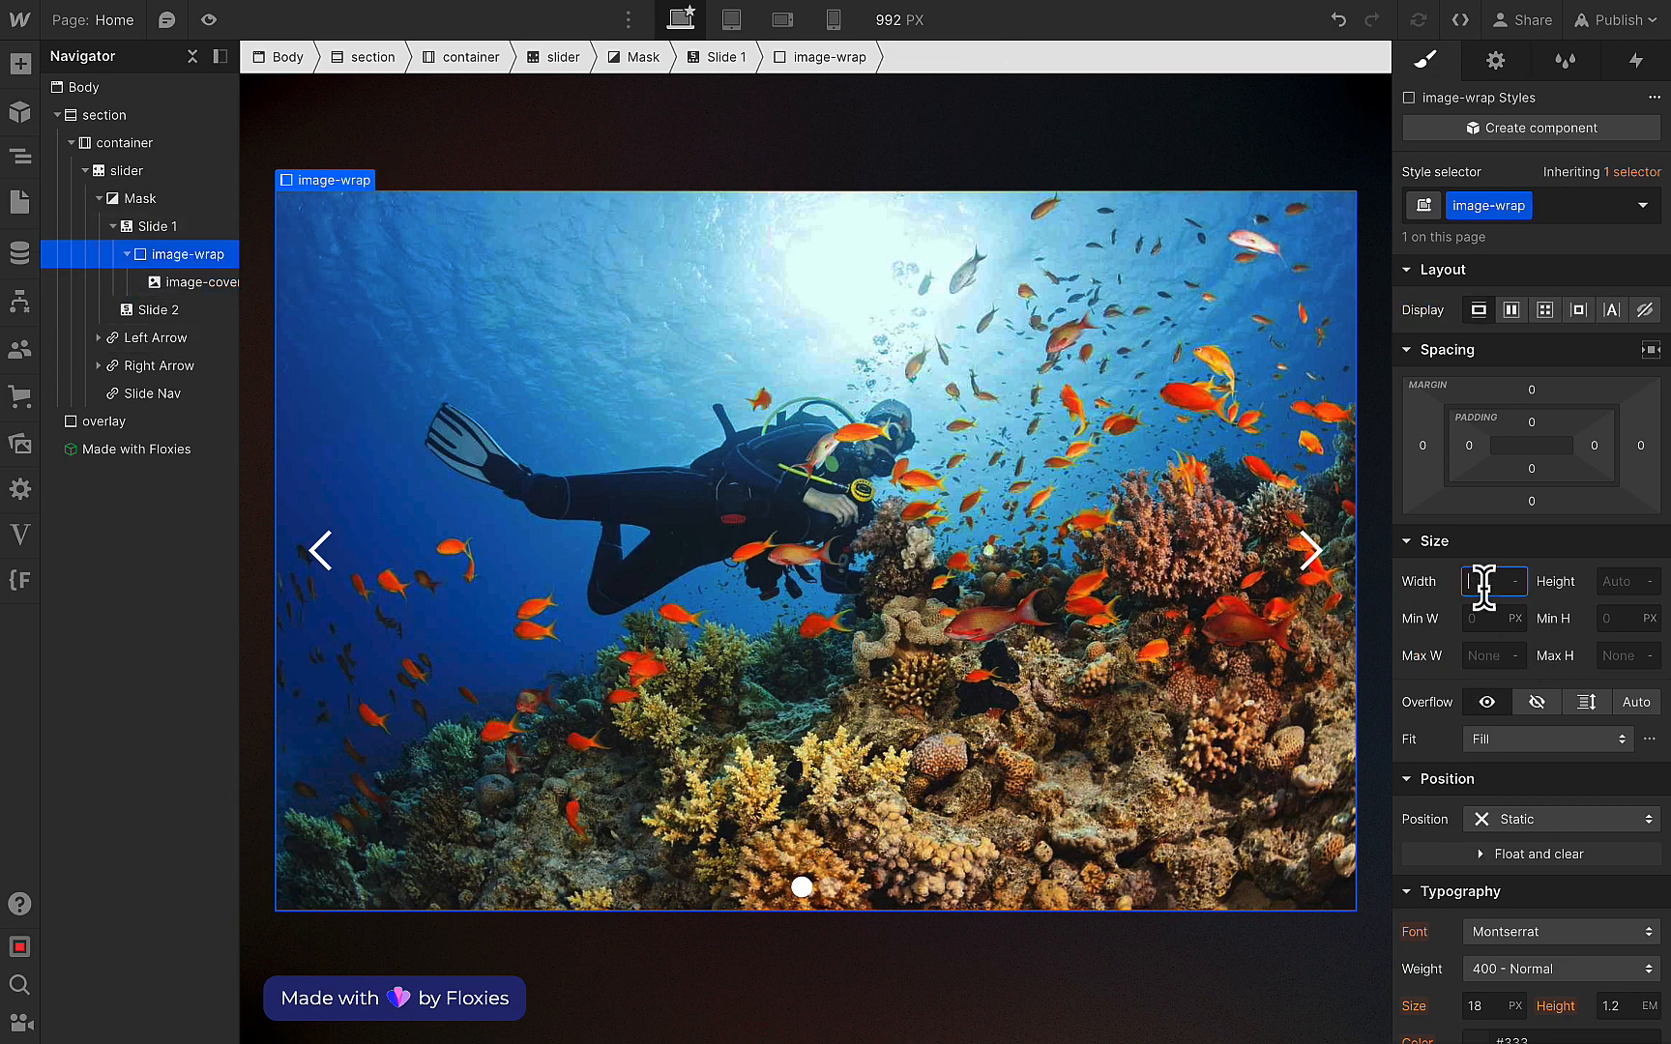
{"action": "left_click", "coordinate": [1539, 360]}
{"action": "left_click", "coordinate": [1535, 437]}
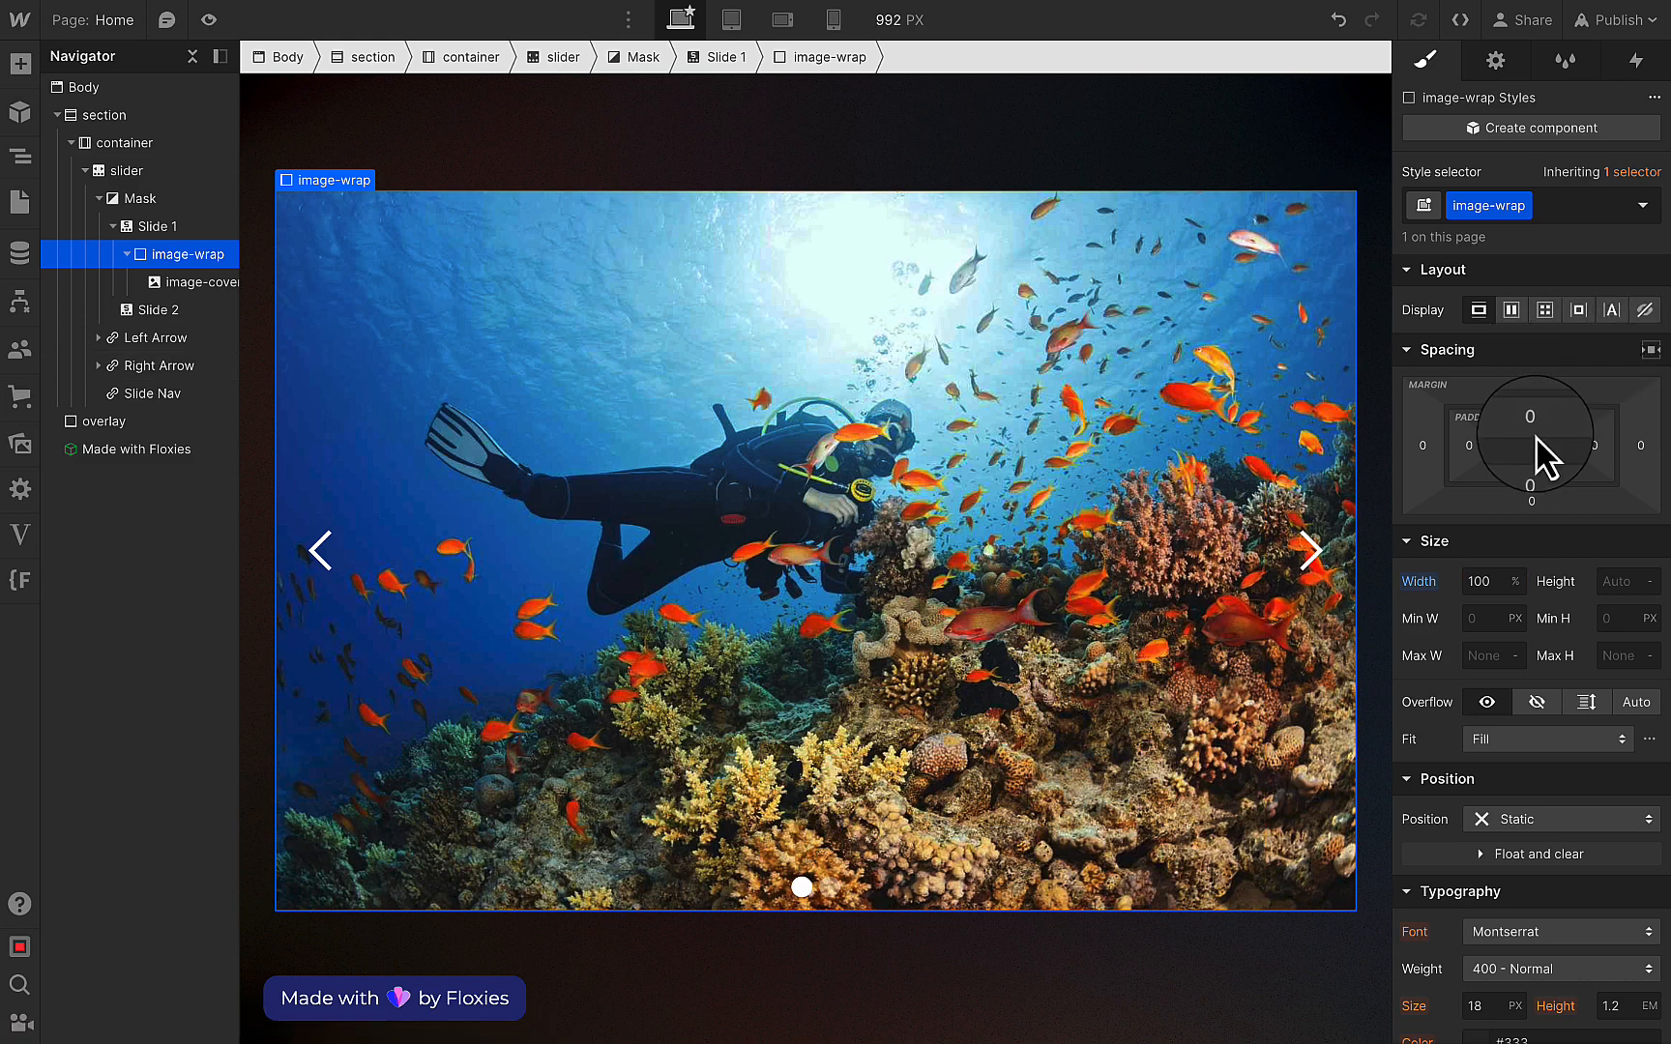
{"action": "left_click", "coordinate": [1532, 424]}
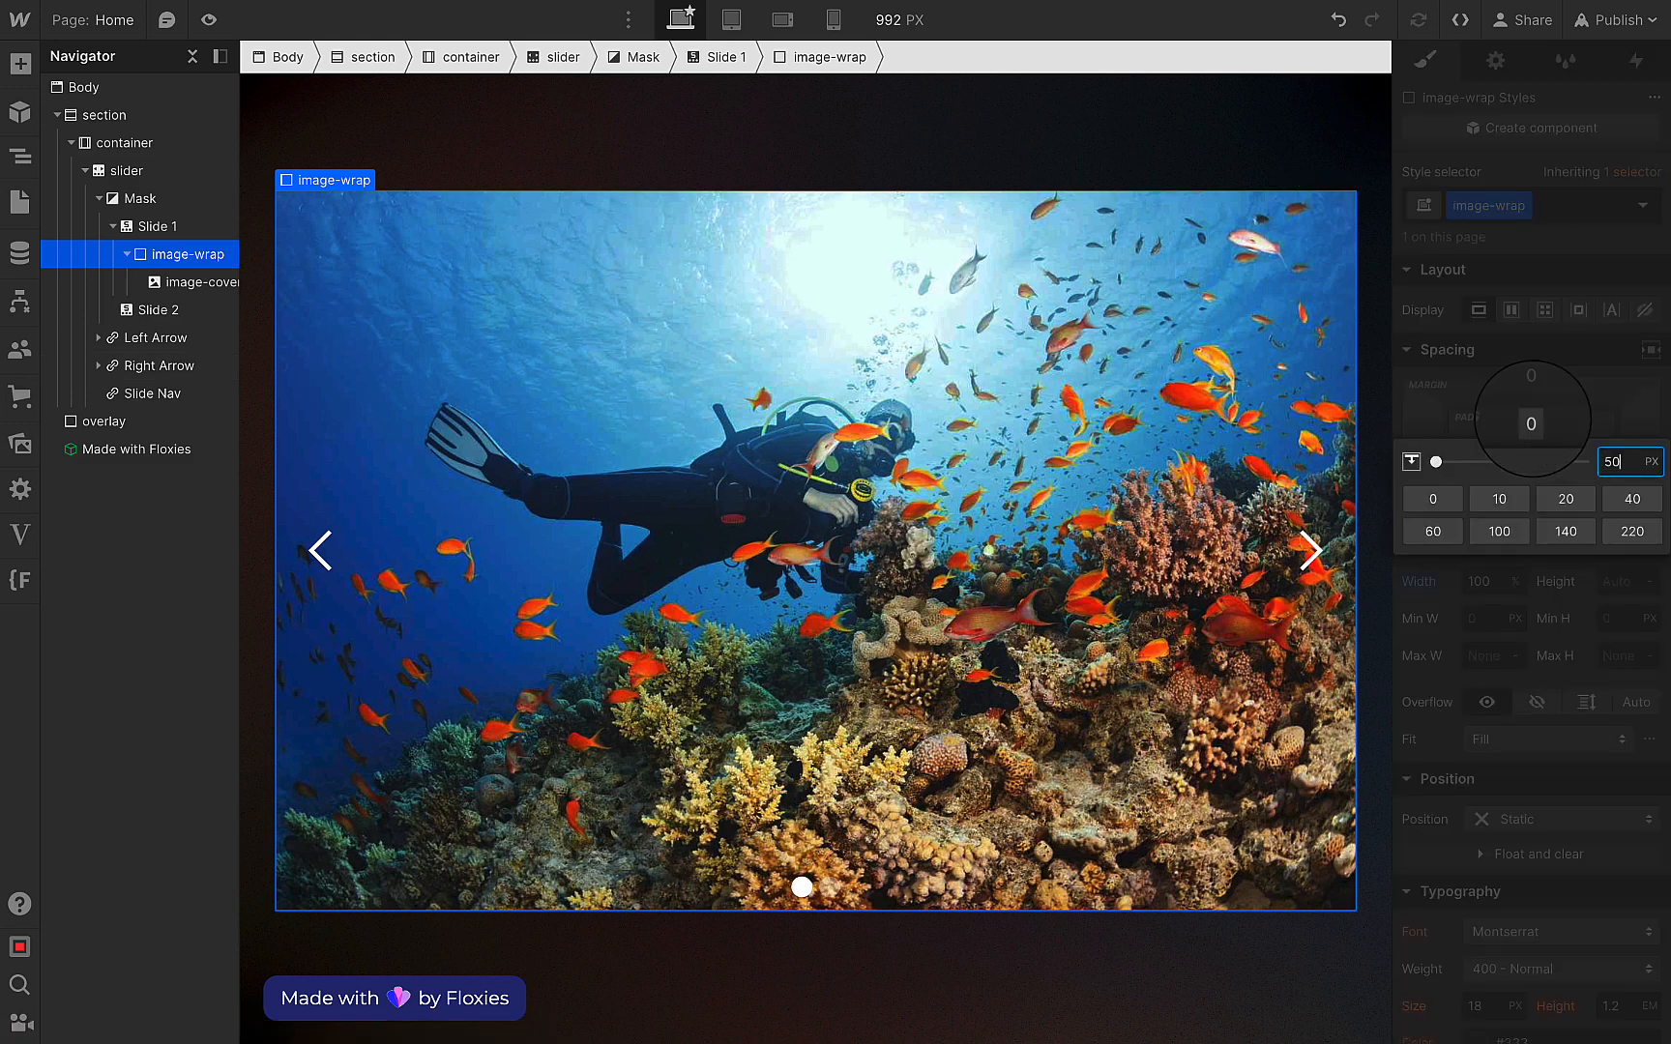
{"action": "type", "text": "50%"}
{"action": "key", "text": "Return"}
Set the image-wrap div's position to Relative.
{"action": "scroll", "coordinate": [1052, 548], "scroll_direction": "down", "scroll_amount": 2}
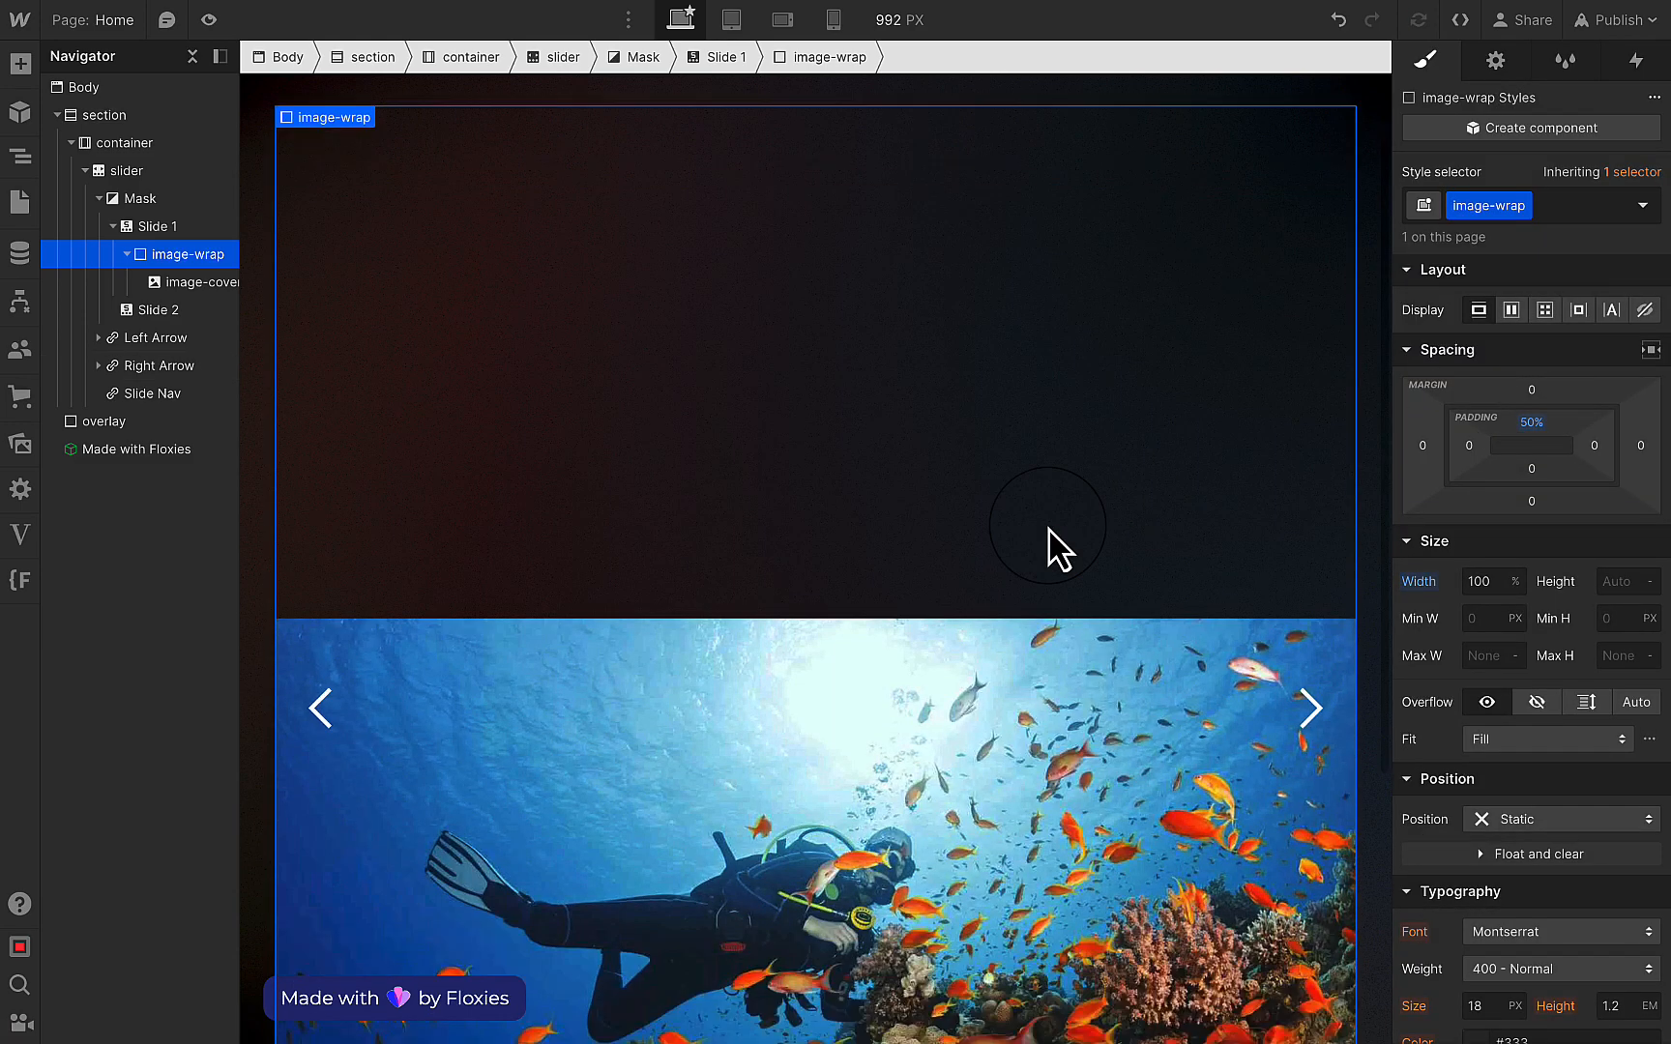
{"action": "left_click", "coordinate": [1515, 827]}
{"action": "left_click", "coordinate": [1513, 844]}
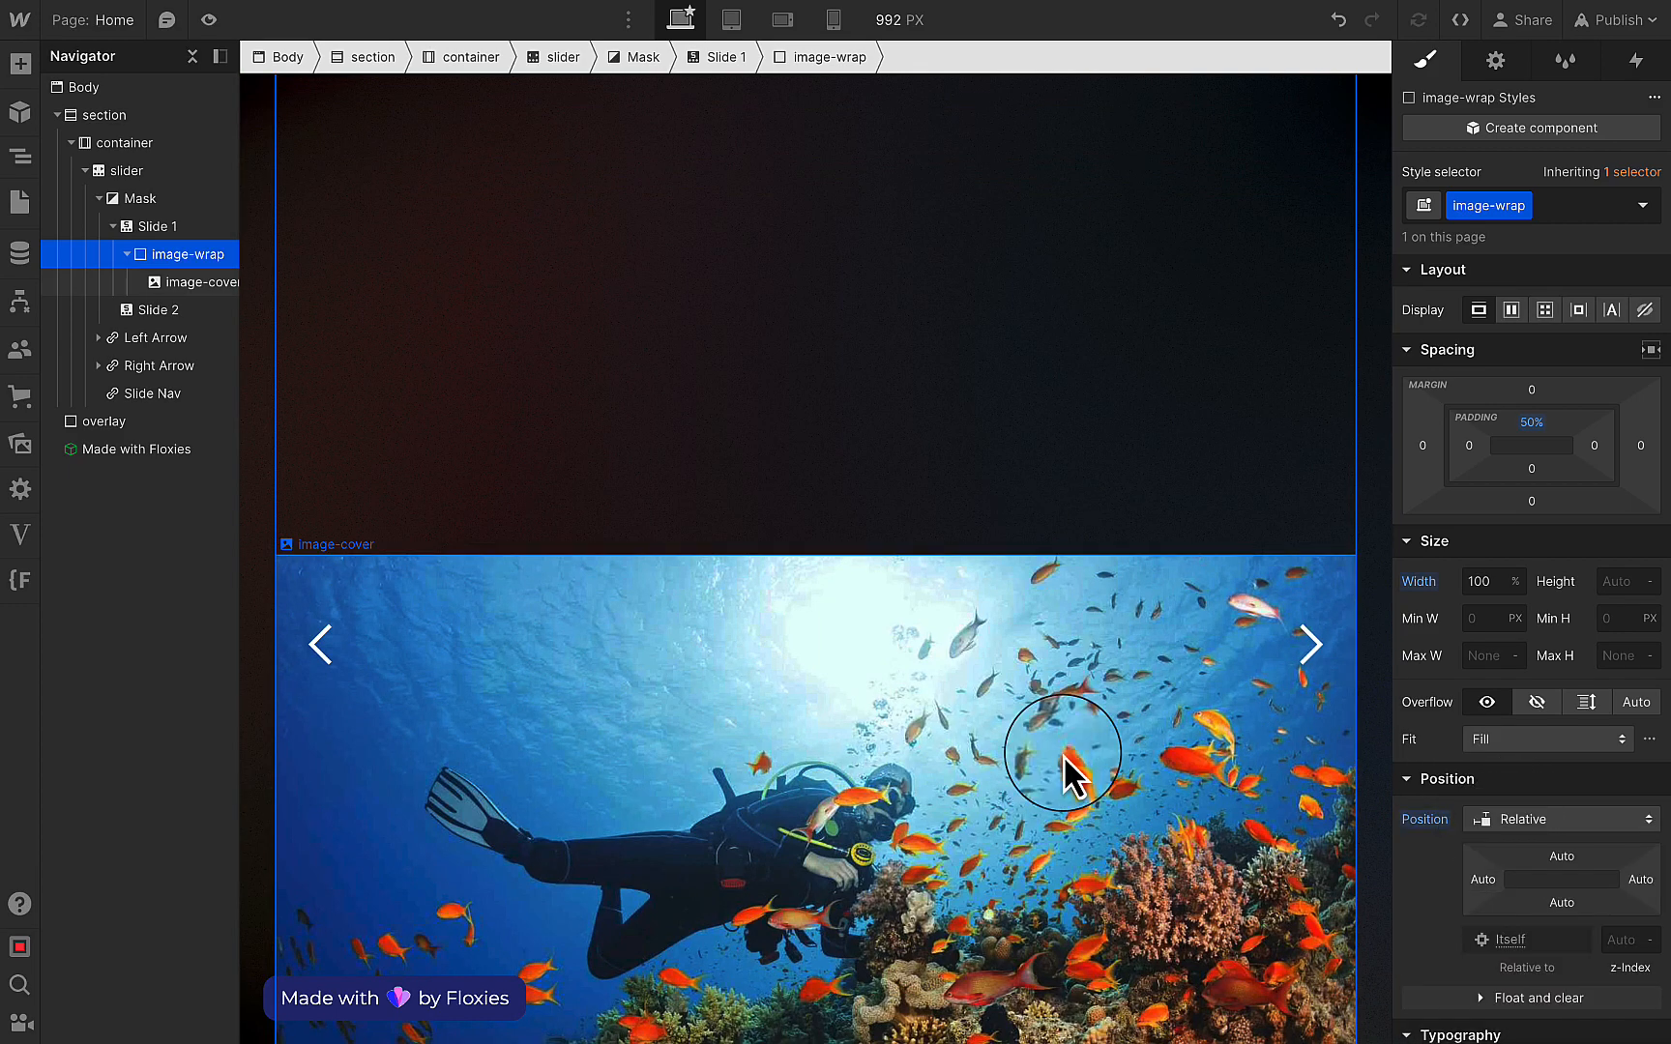
Set image-cover's position to Absolute with the full preset, giving 0% offsets on all four sides.
{"action": "left_click", "coordinate": [601, 683]}
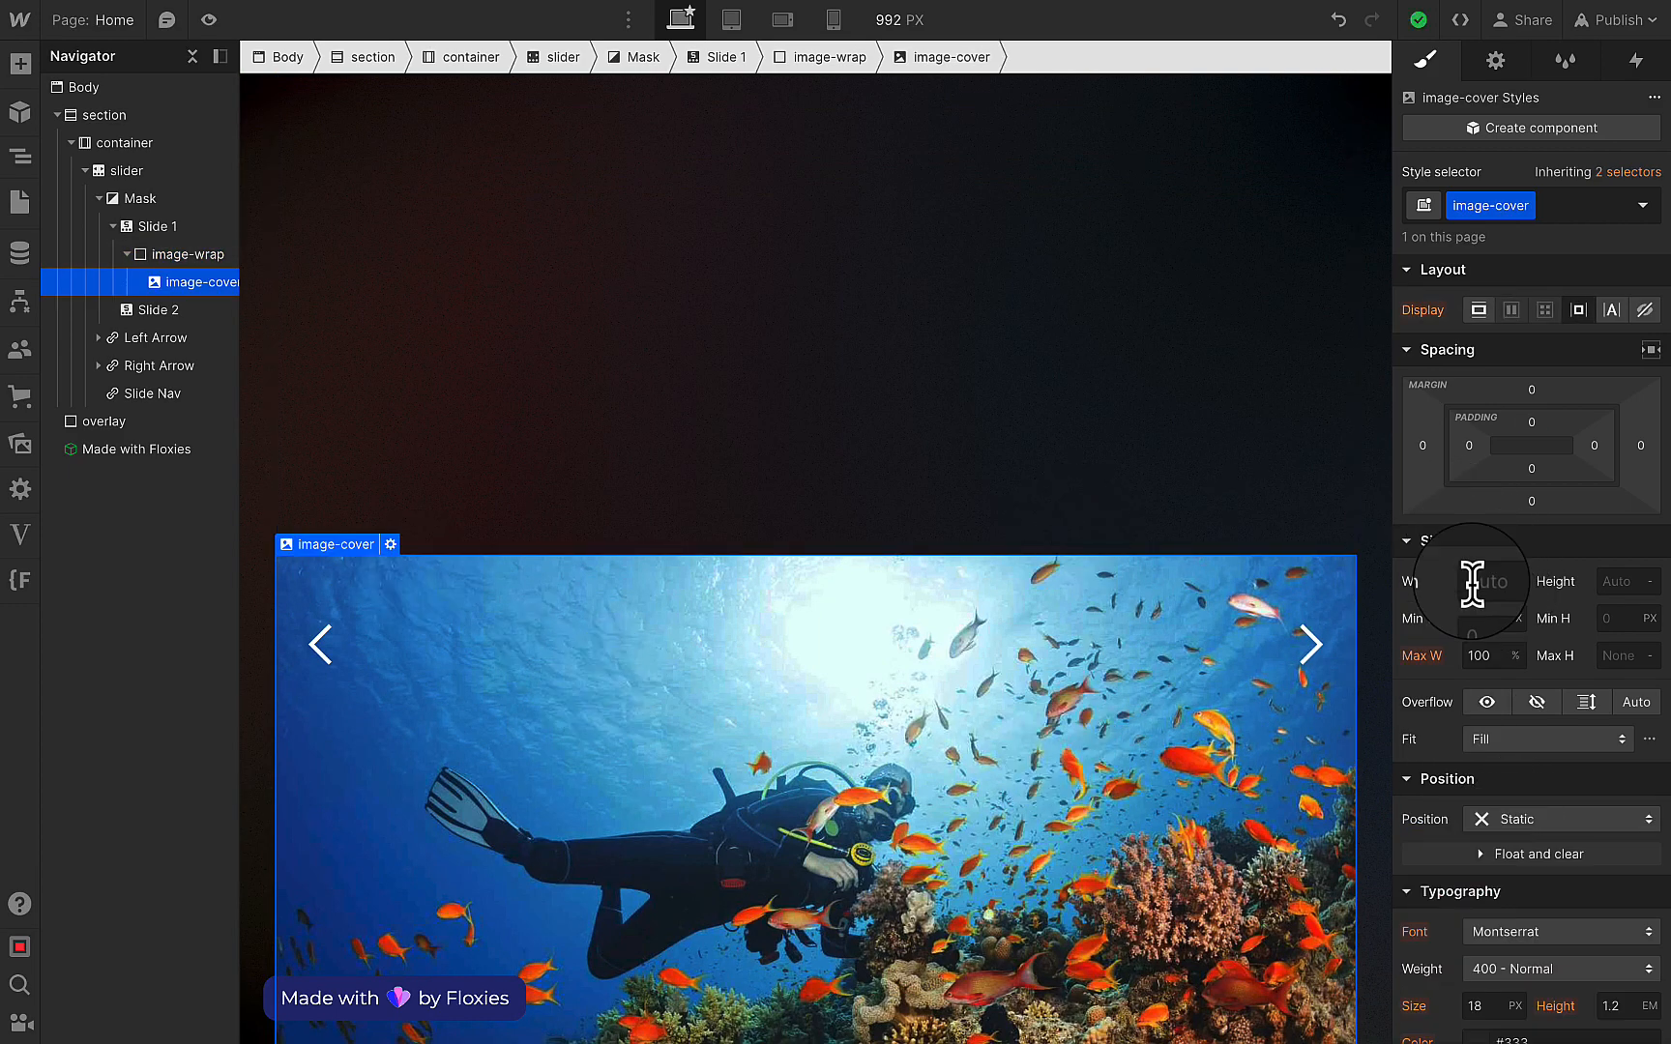
{"action": "scroll", "coordinate": [1479, 595], "scroll_direction": "down", "scroll_amount": 2}
{"action": "scroll", "coordinate": [1477, 601], "scroll_direction": "down", "scroll_amount": 1}
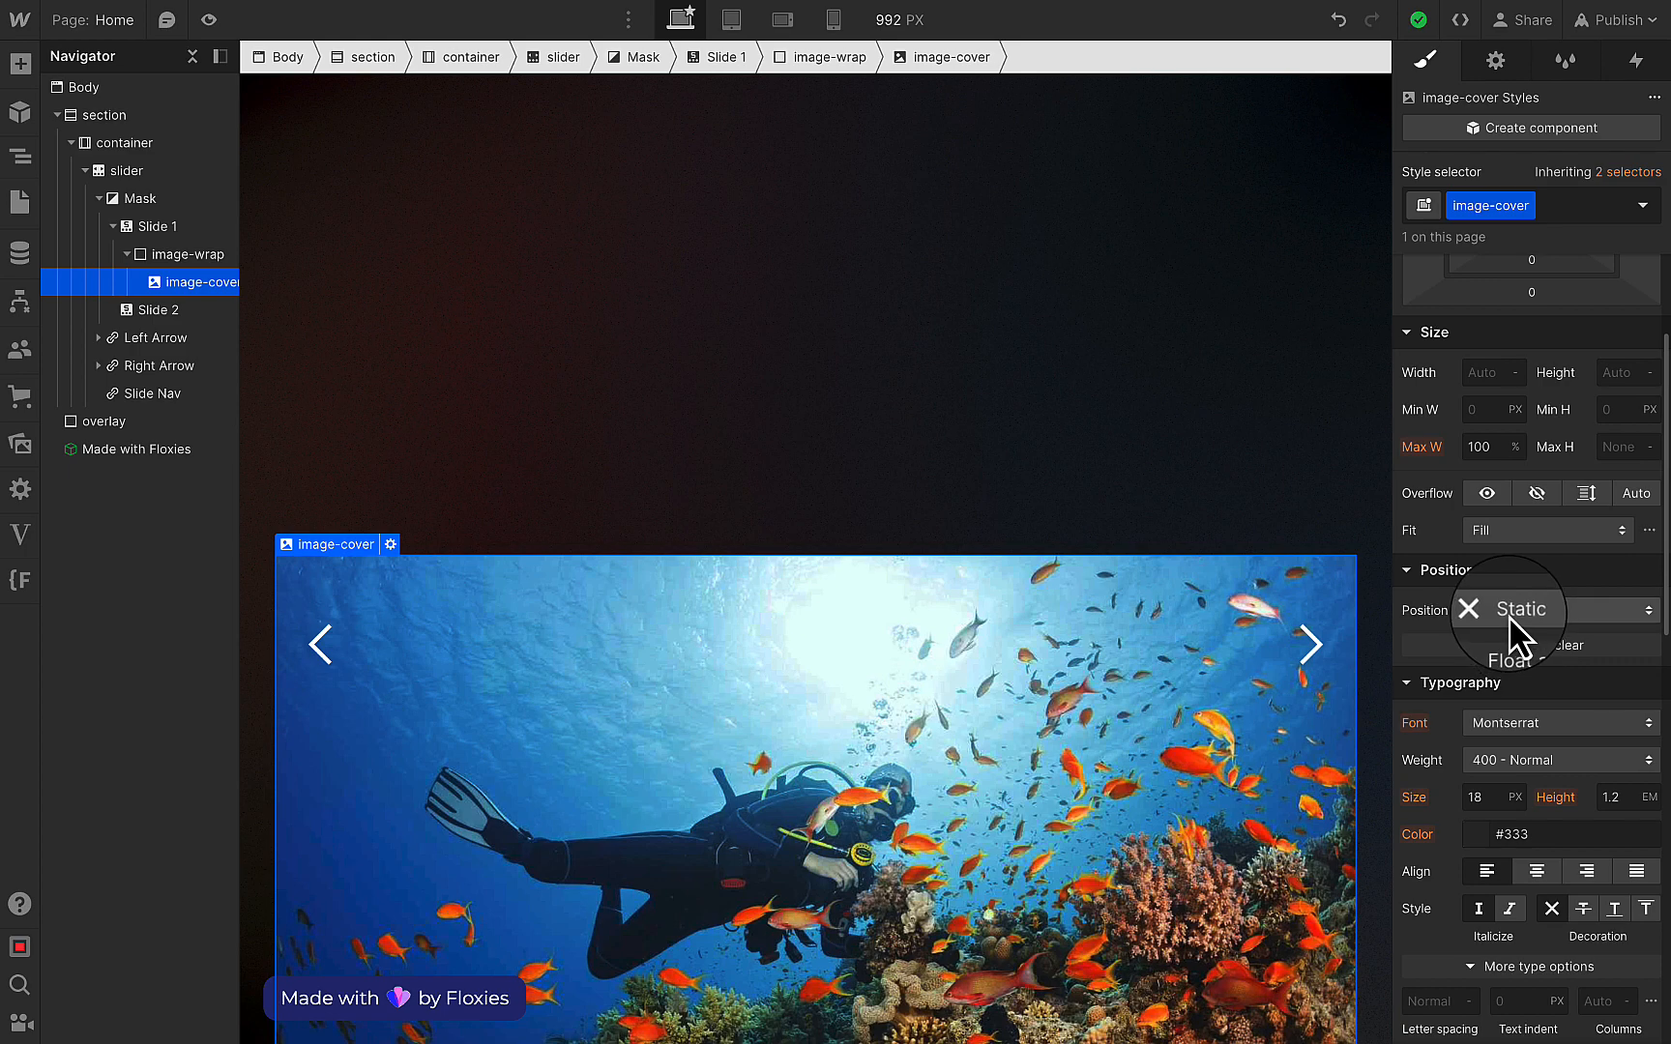
{"action": "left_click", "coordinate": [1507, 612]}
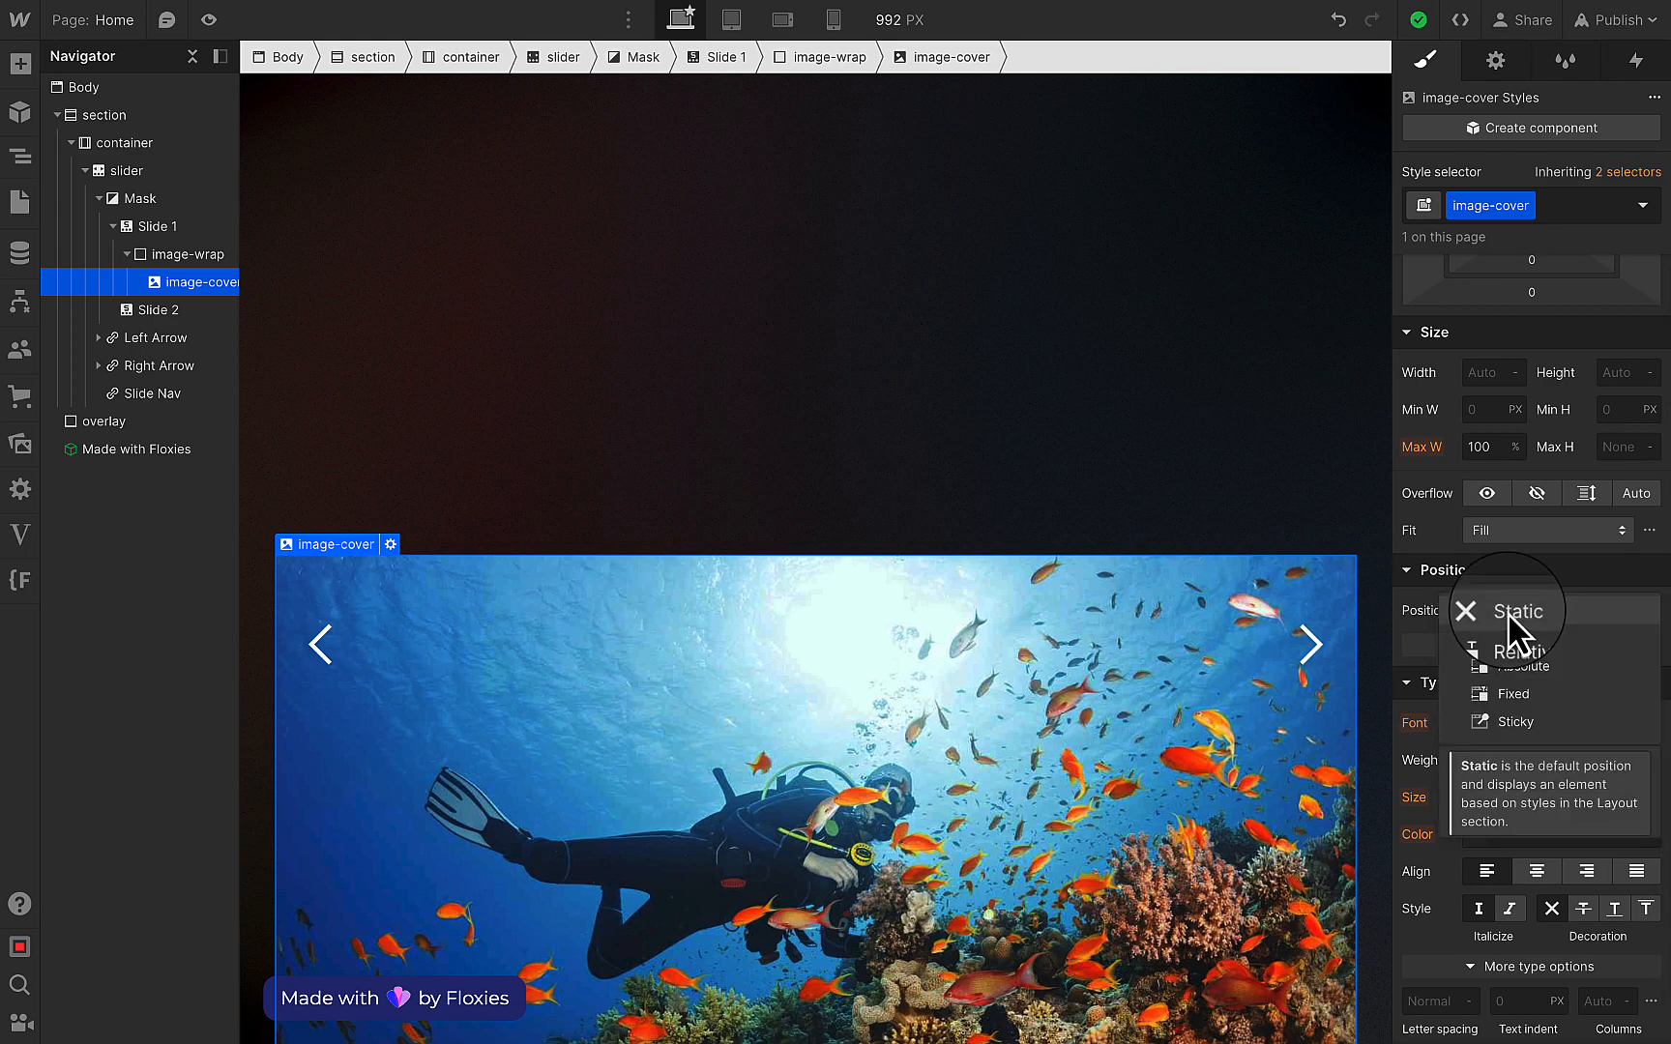
{"action": "left_click", "coordinate": [1510, 676]}
{"action": "left_click", "coordinate": [1650, 644]}
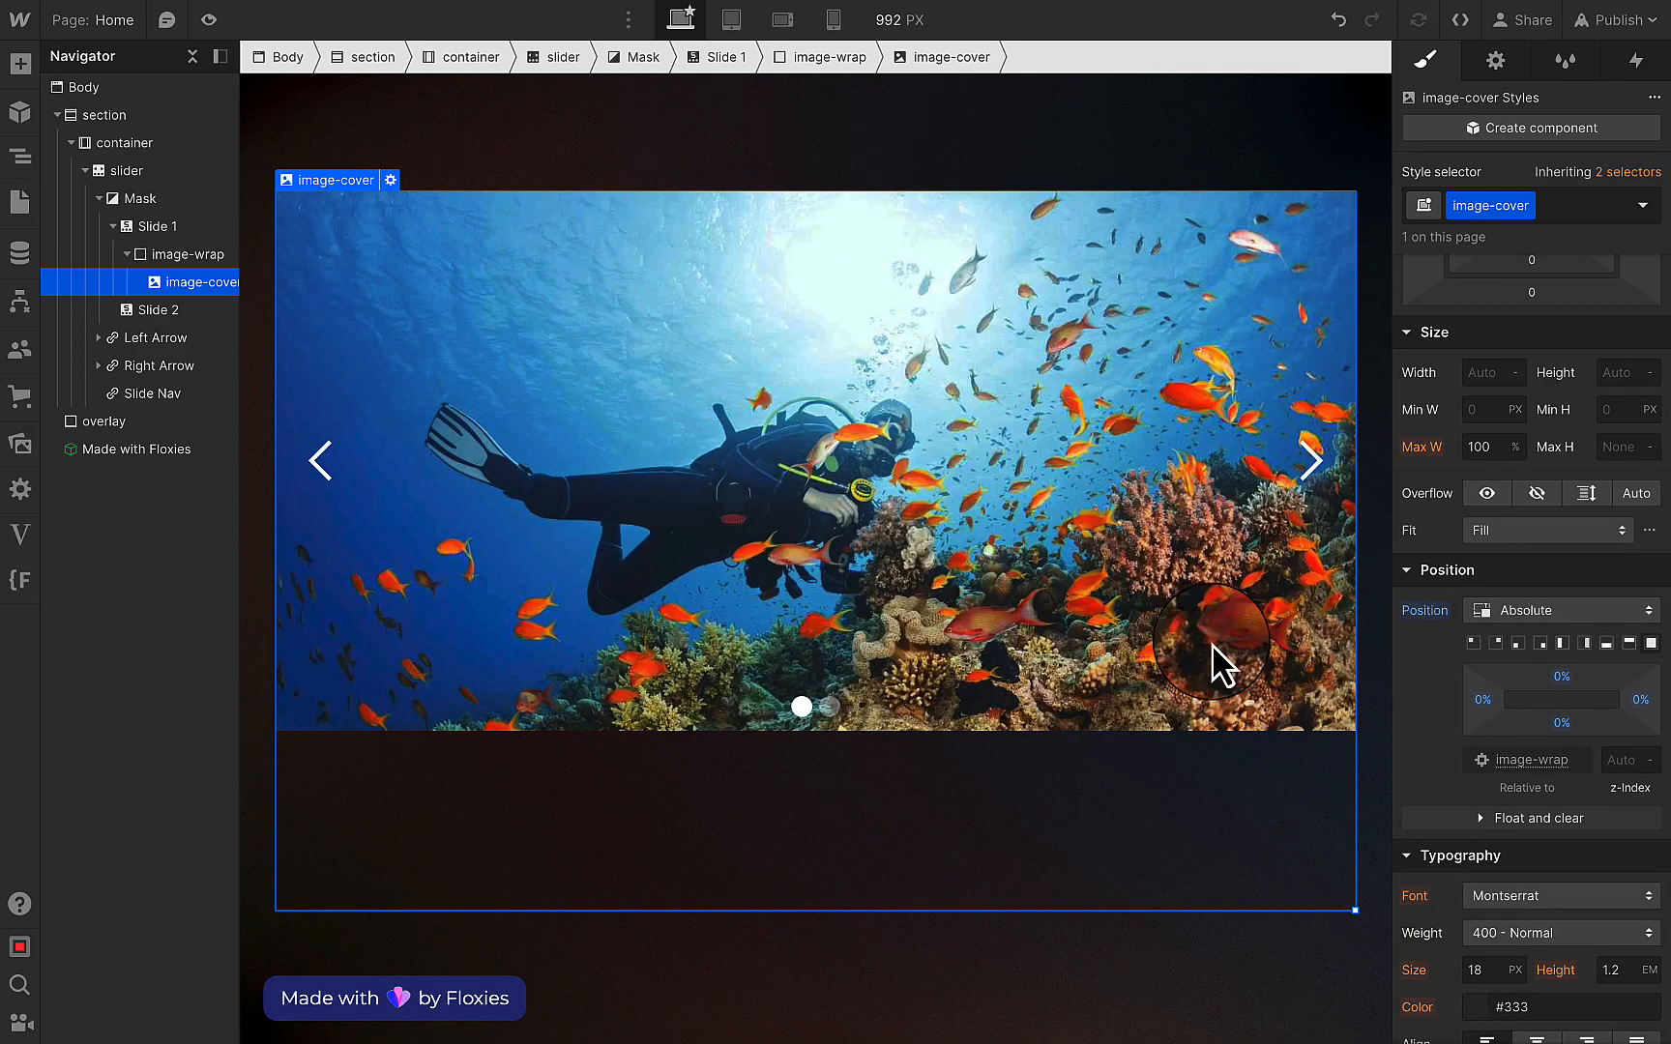
Set image-cover's width and height to 100% and its fit to Cover.
{"action": "scroll", "coordinate": [1482, 422], "scroll_direction": "up", "scroll_amount": 1}
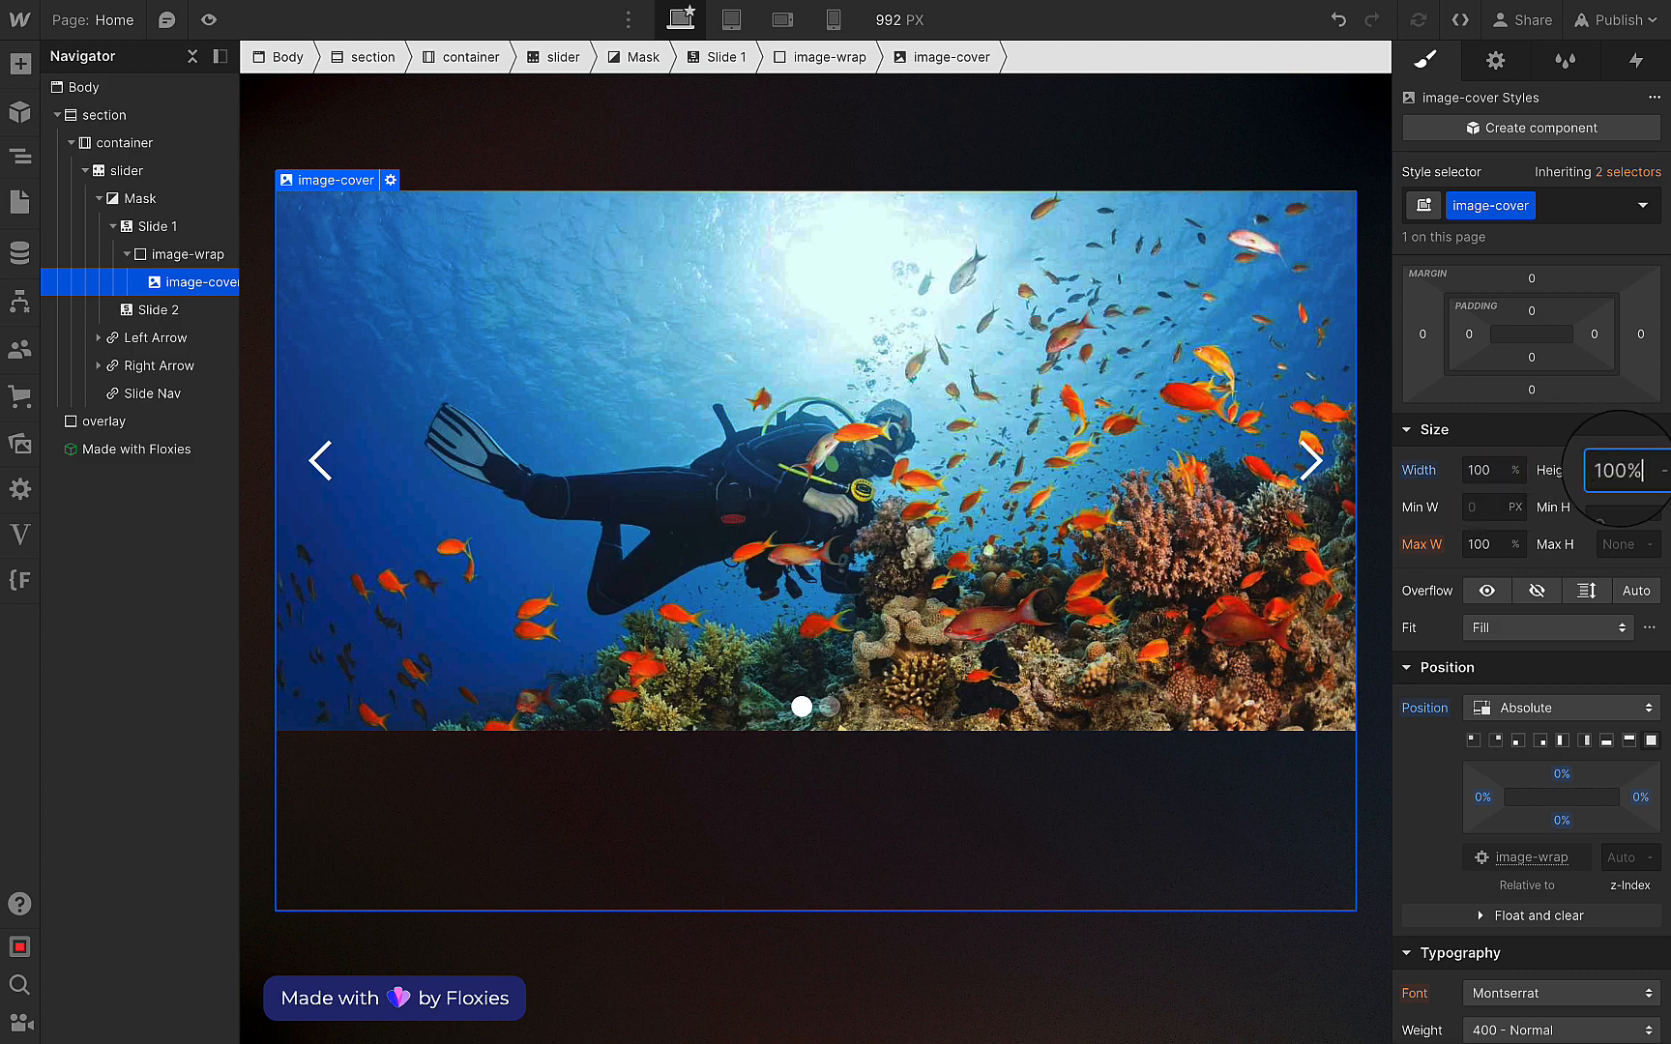
{"action": "key", "text": "Return"}
{"action": "left_click", "coordinate": [1485, 635]}
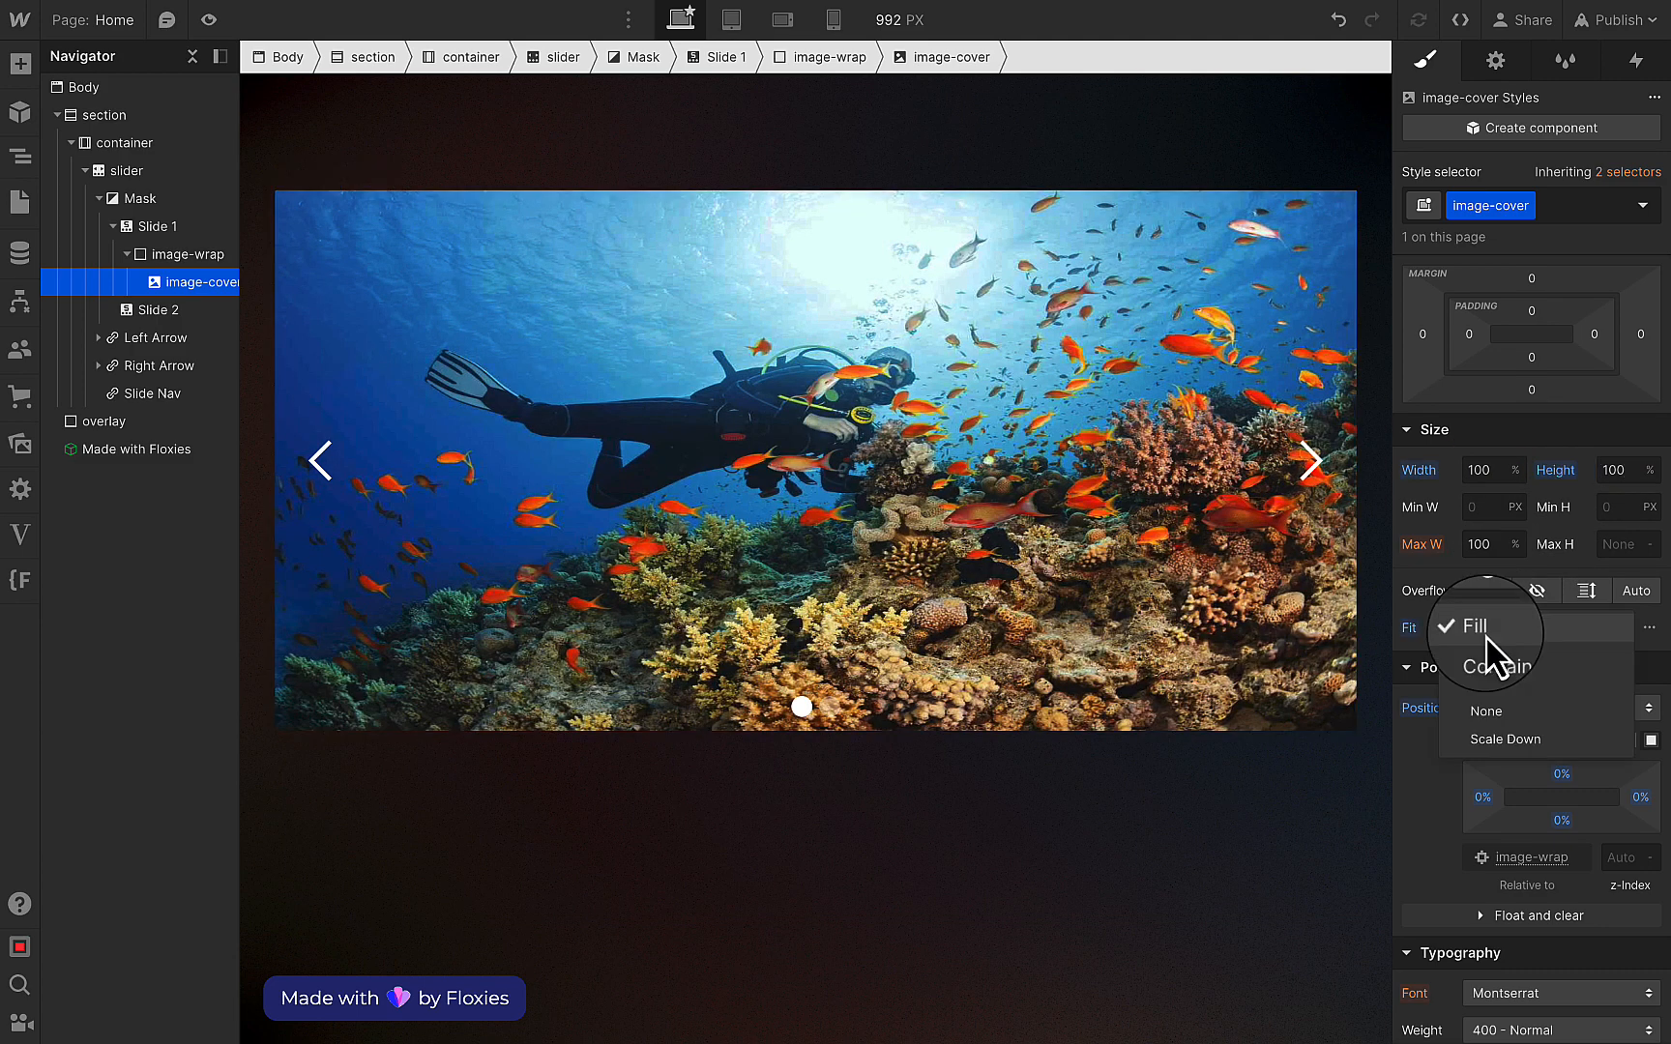
{"action": "left_click", "coordinate": [1486, 688]}
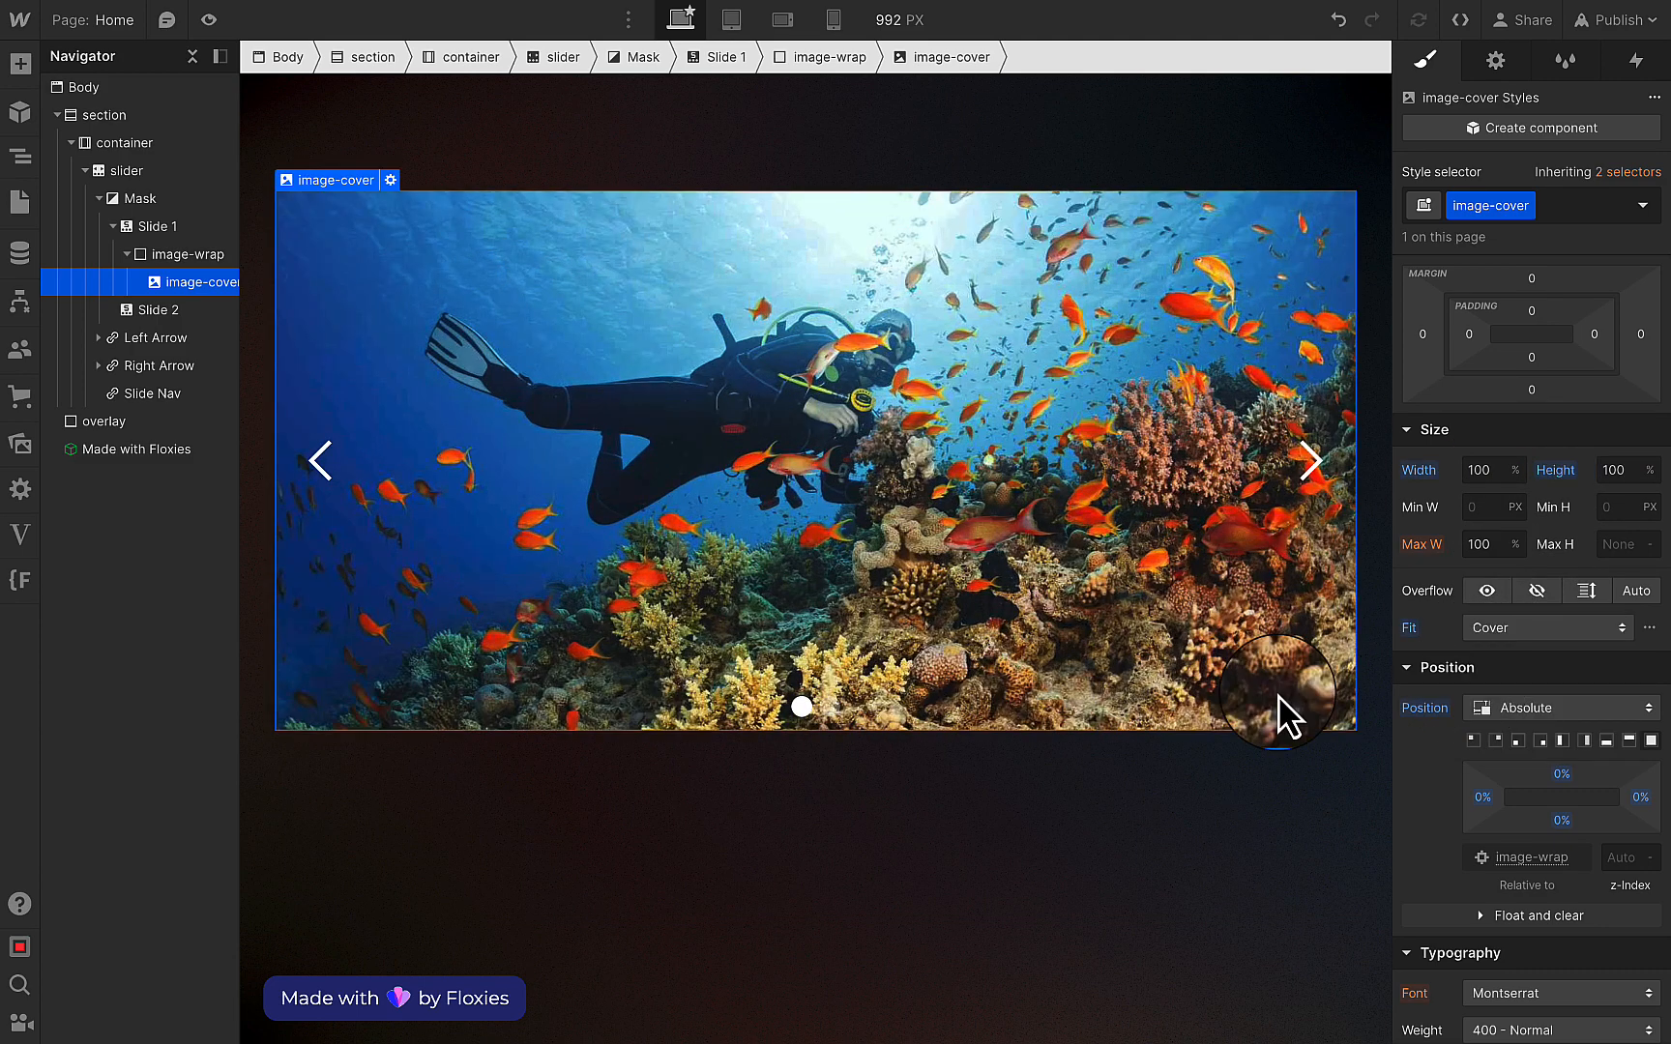
{"action": "left_click", "coordinate": [1013, 938]}
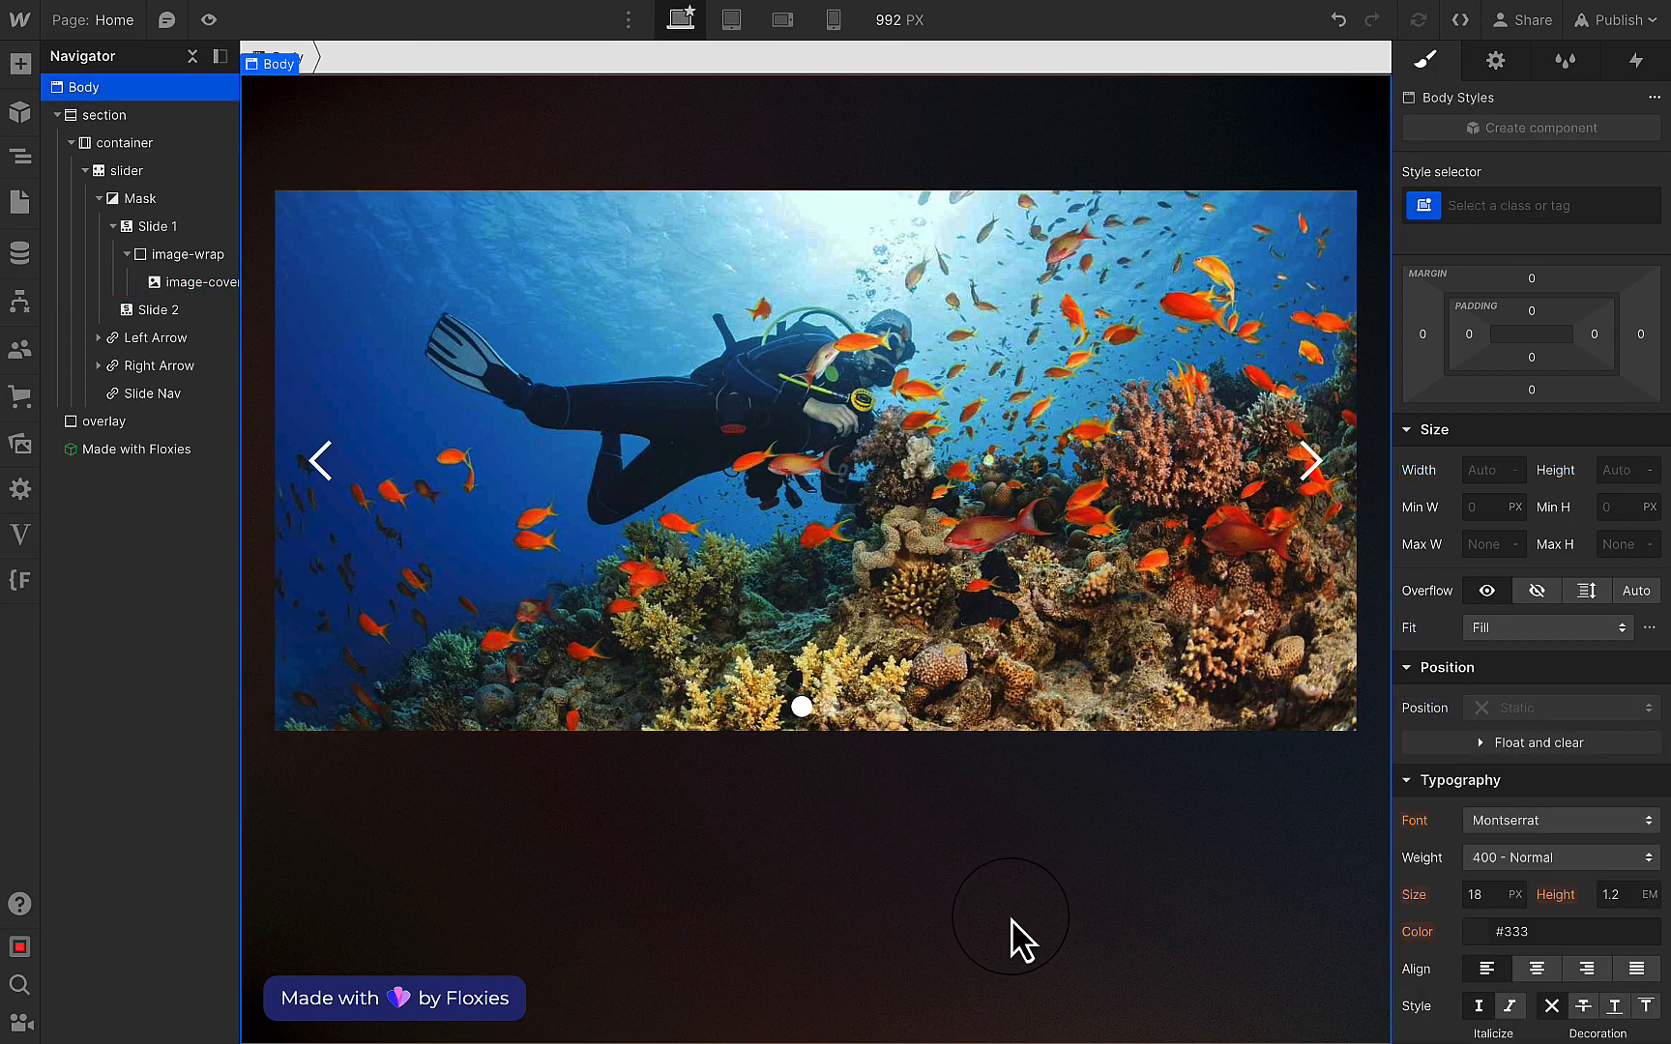
Copy the image-wrap div from Slide 1 and paste it into Slide 2.
{"action": "left_click", "coordinate": [808, 425]}
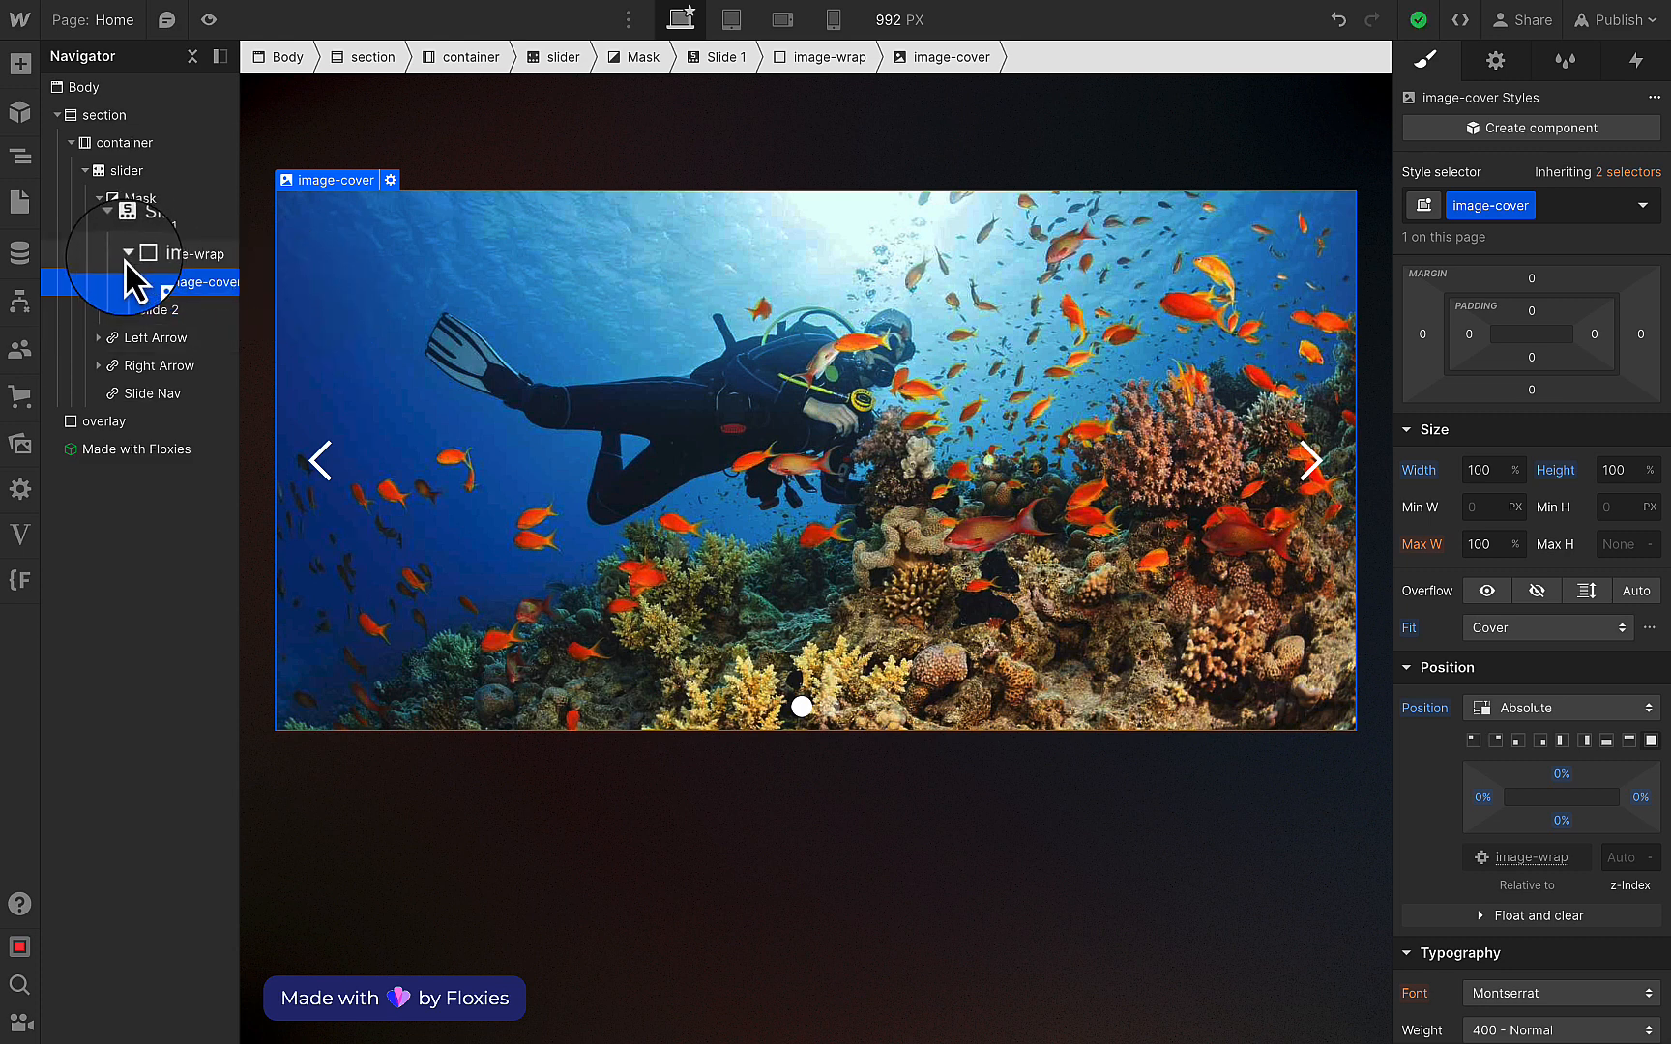
{"action": "left_click", "coordinate": [154, 256]}
{"action": "left_click", "coordinate": [162, 289]}
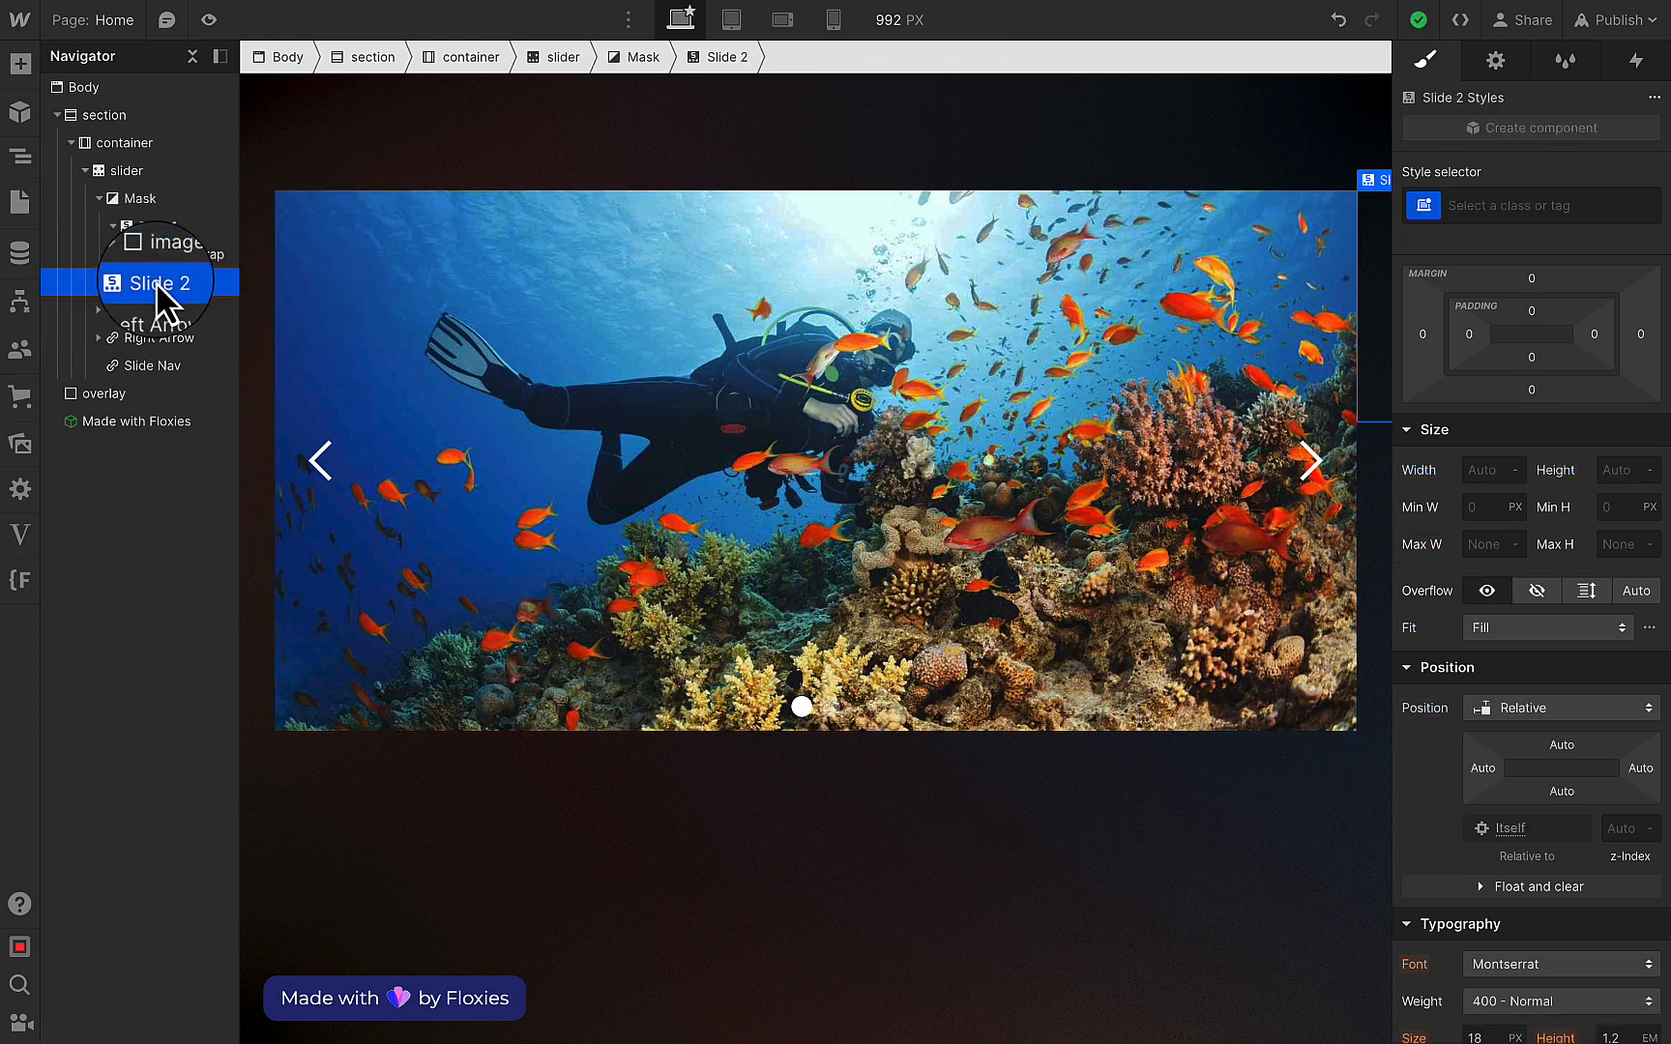
Add two more slides to the slider and paste the copied image-wrap into Slide 3 and Slide 4.
{"action": "left_click", "coordinate": [1496, 62]}
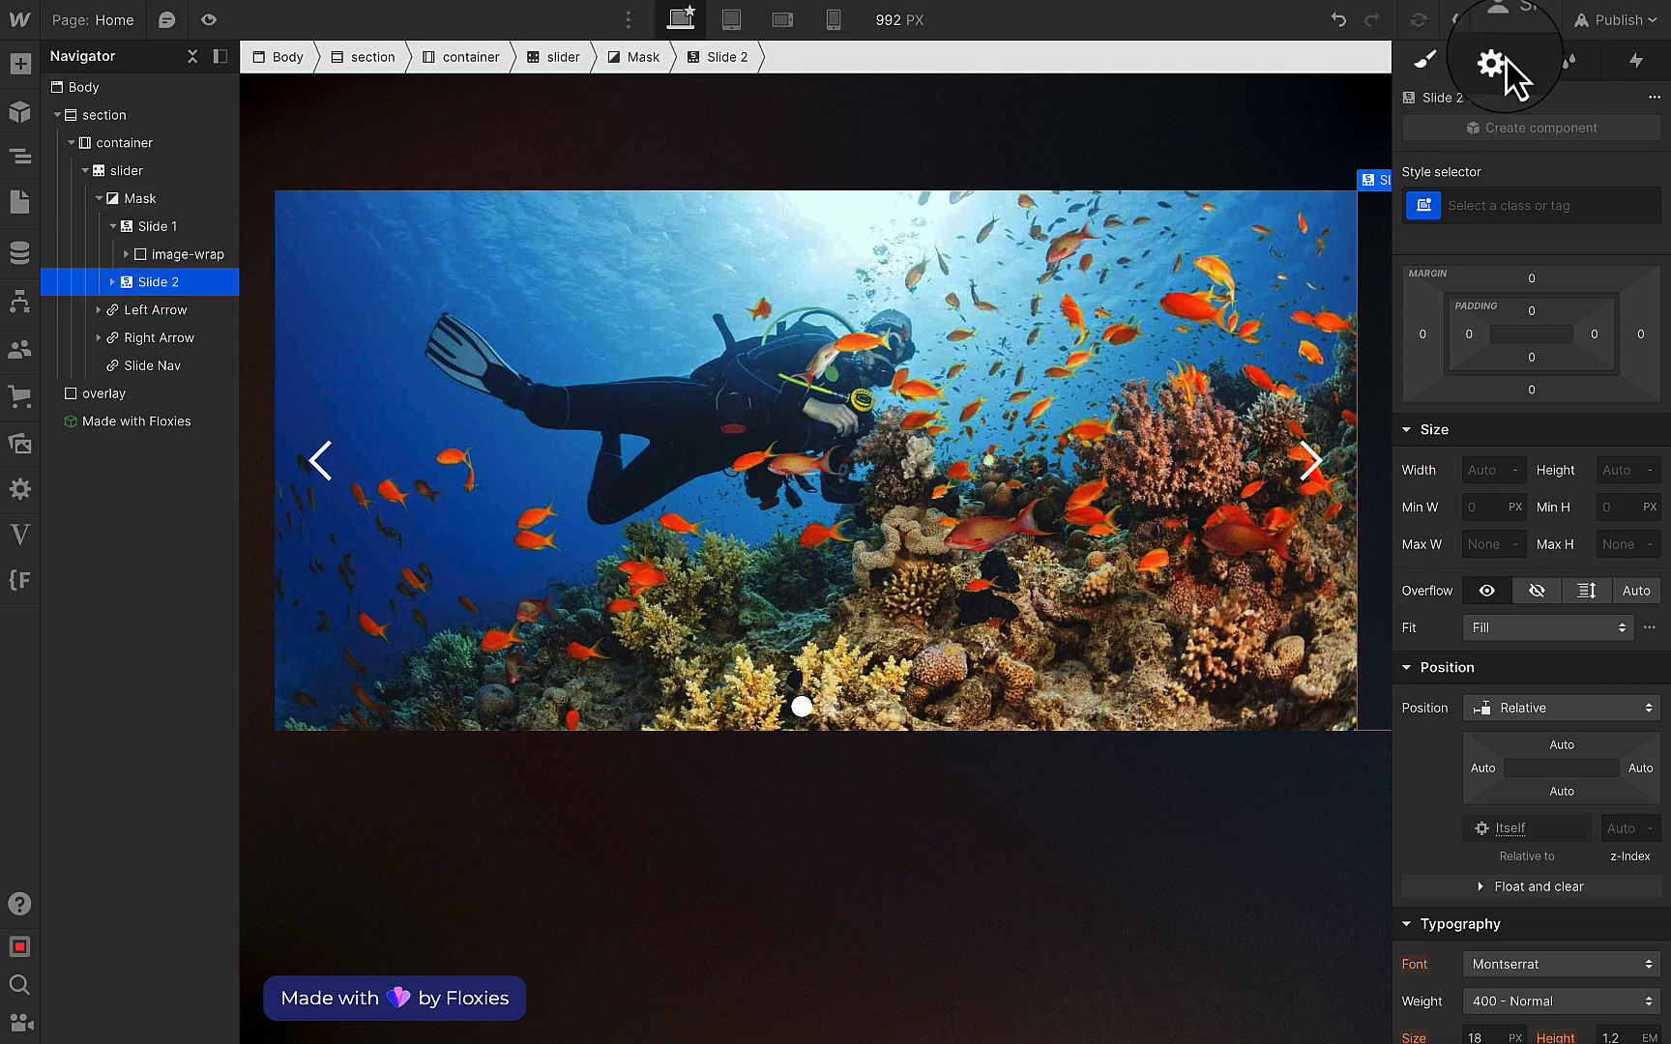
{"action": "left_click", "coordinate": [1465, 435]}
{"action": "left_click", "coordinate": [1466, 430]}
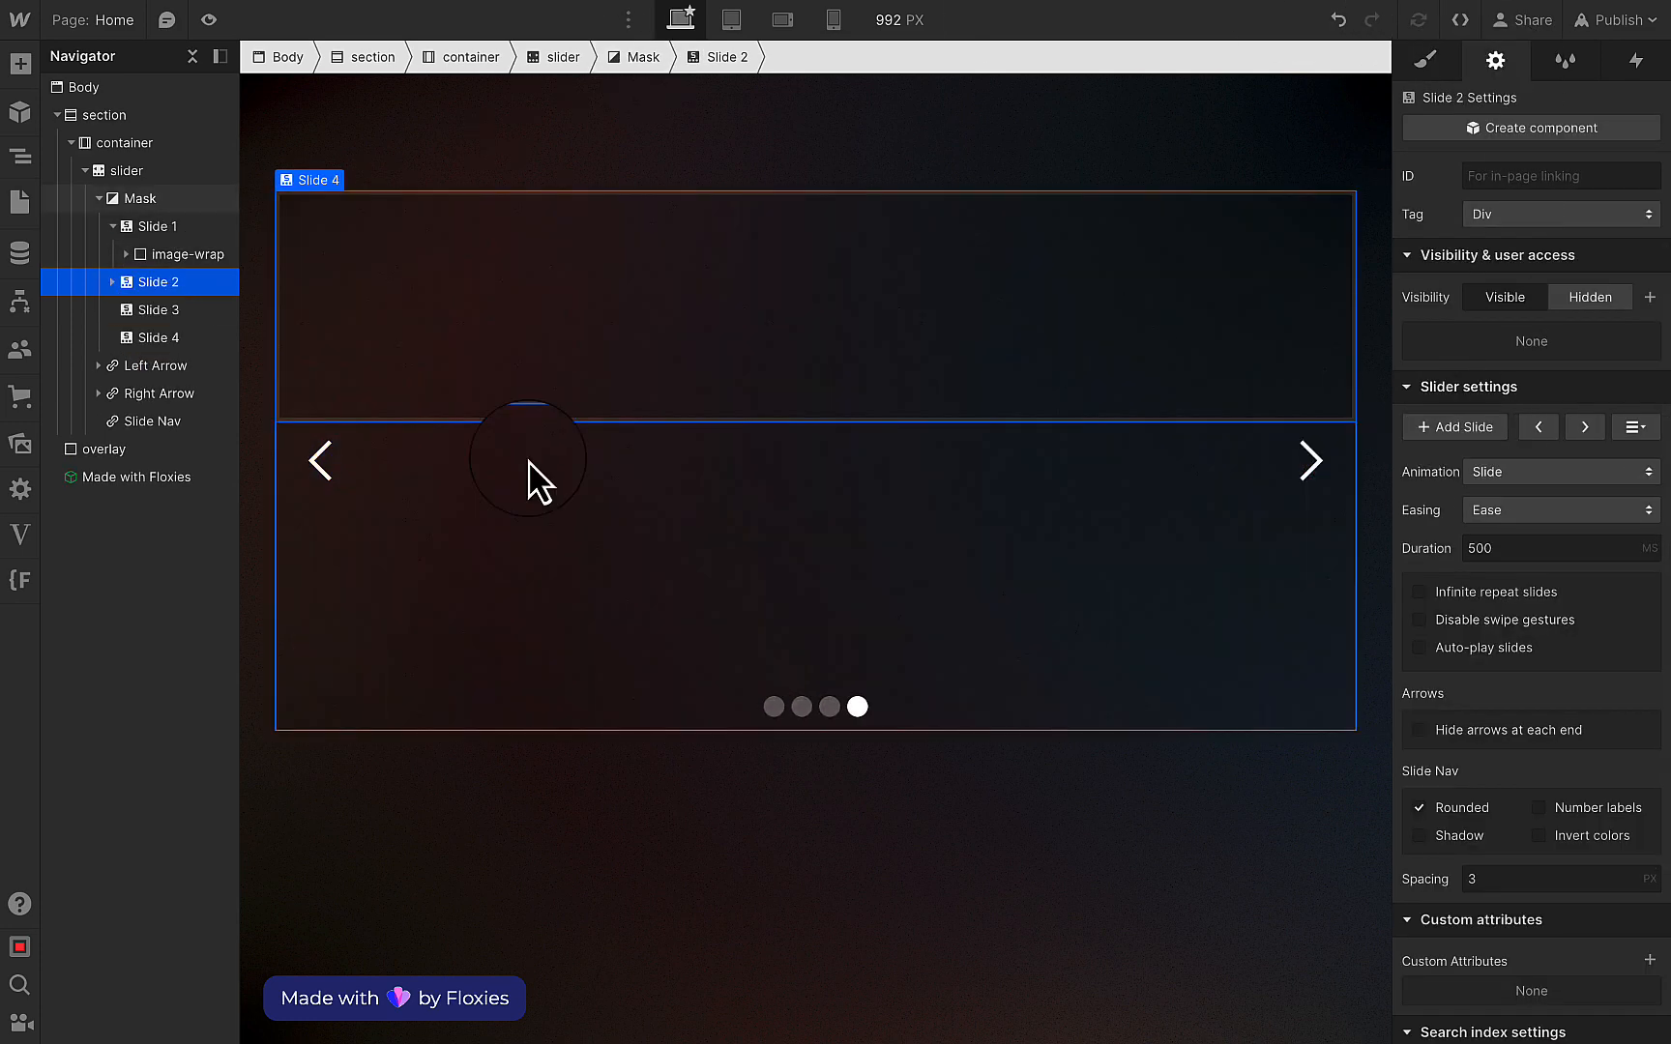
{"action": "left_click", "coordinate": [174, 310]}
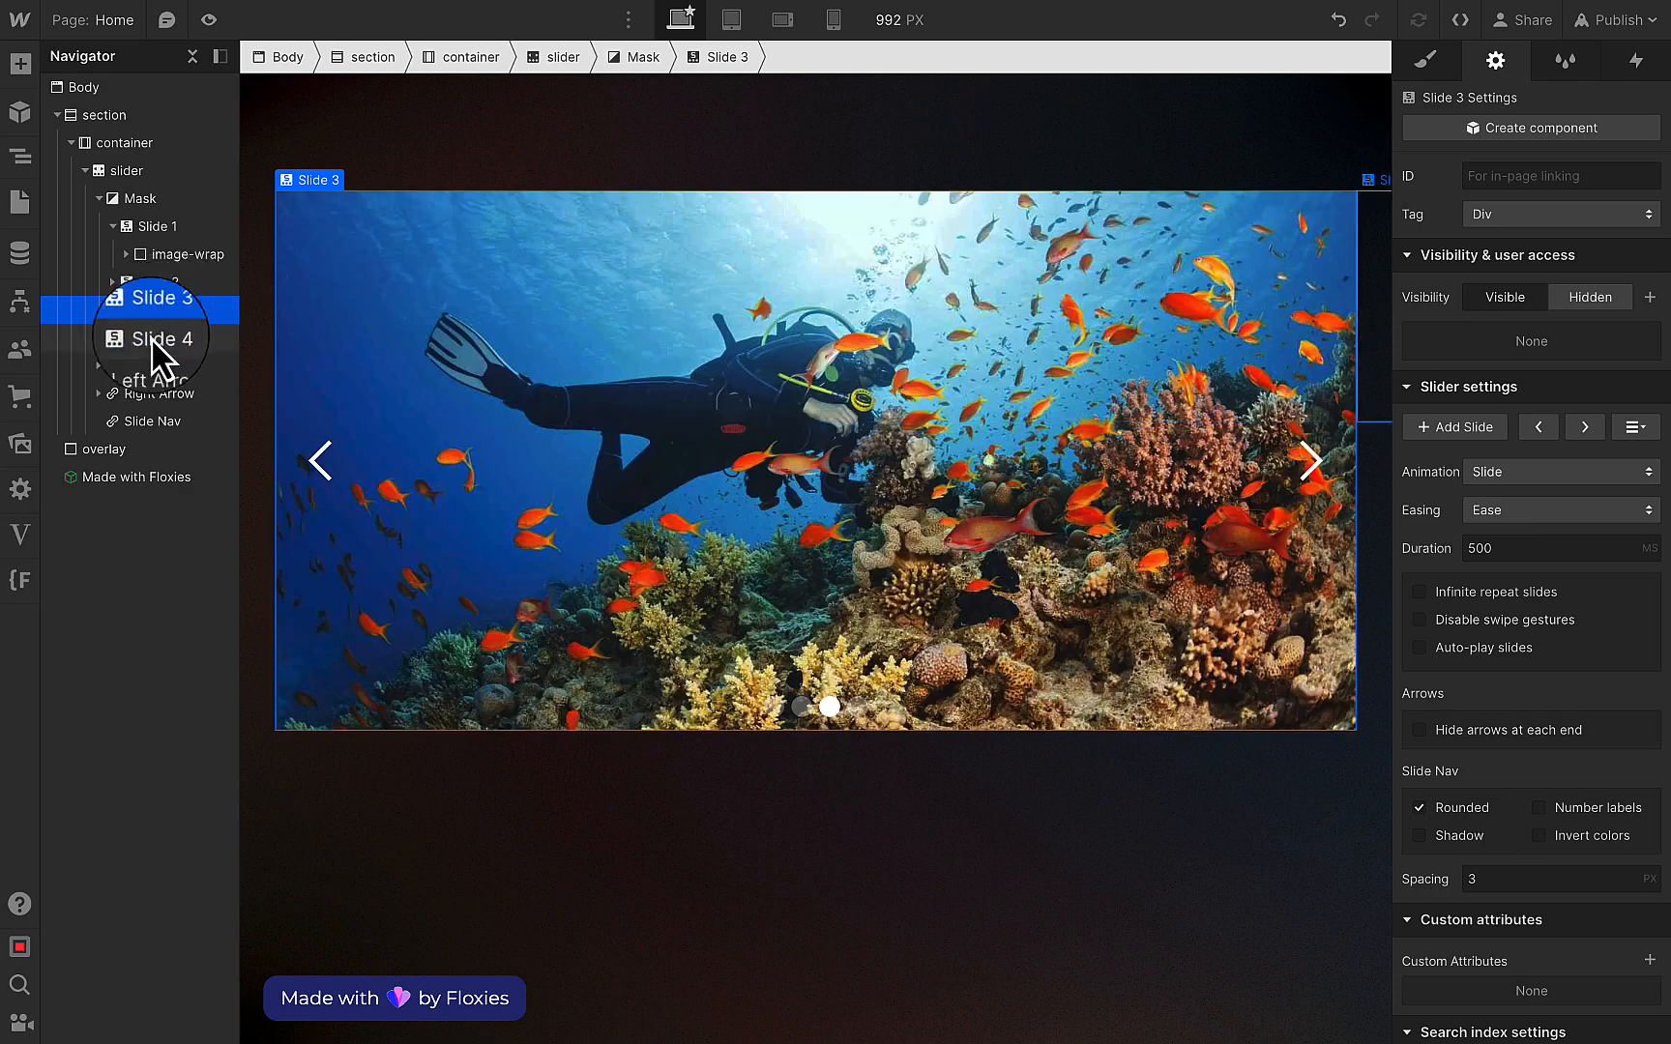
{"action": "left_click", "coordinate": [152, 336]}
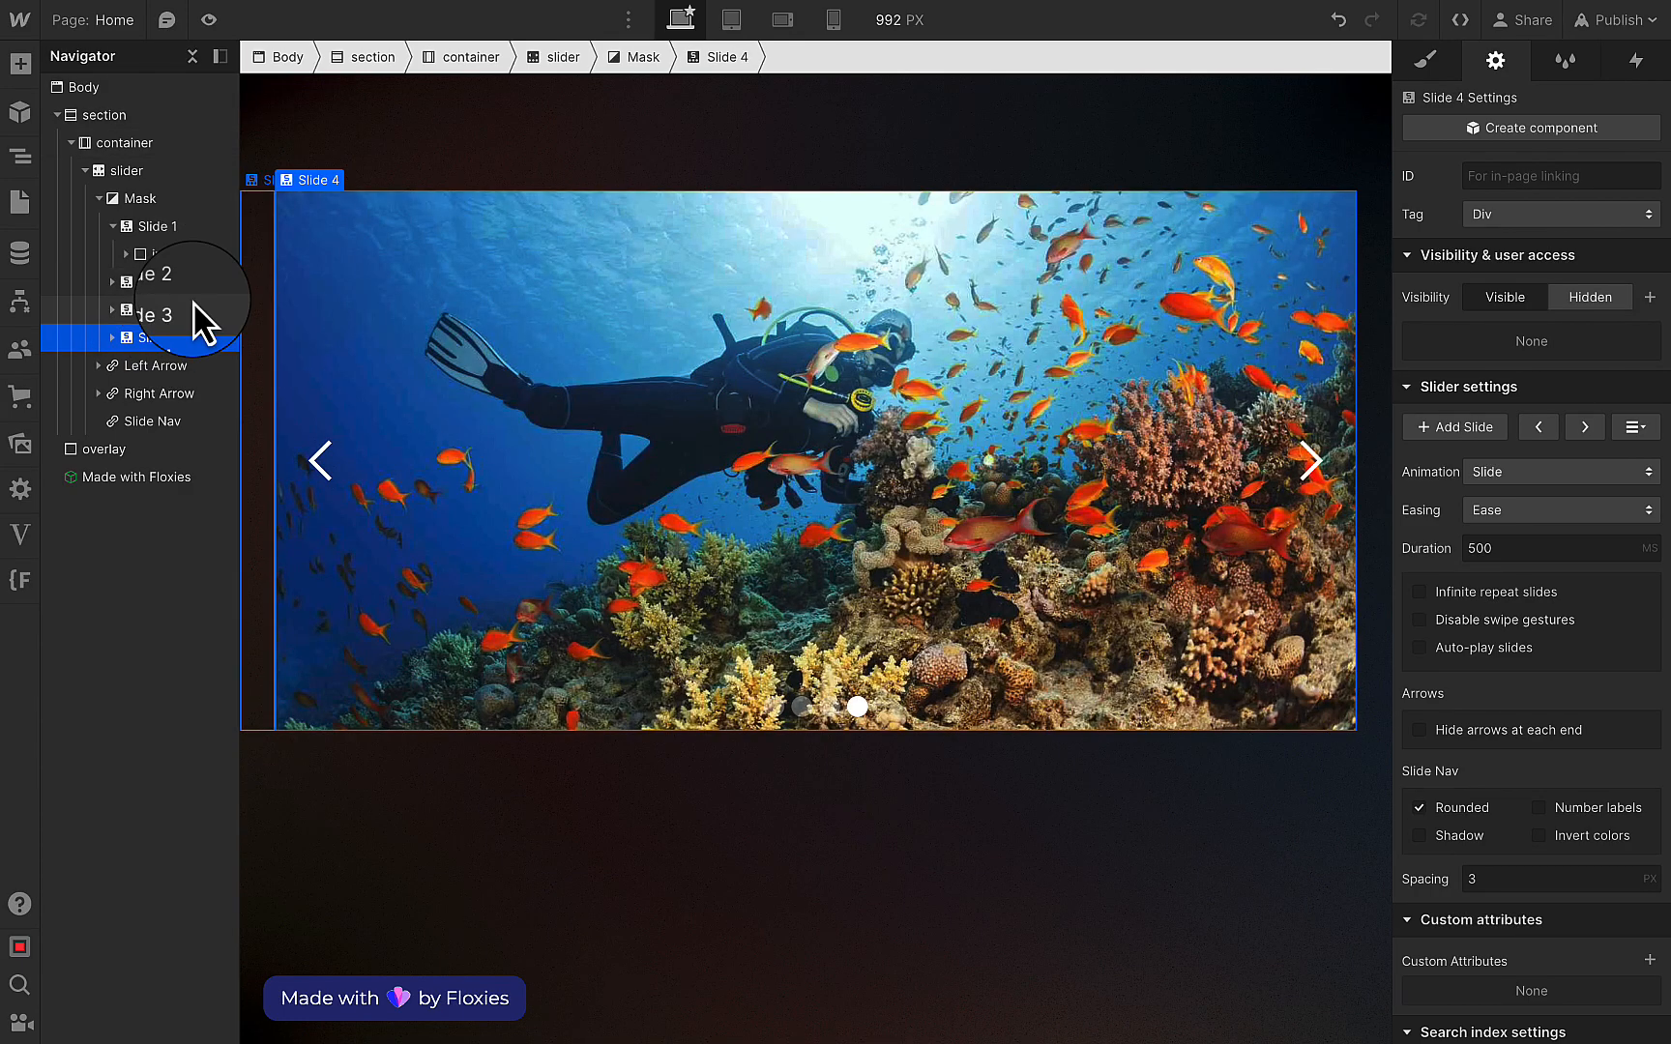
Try to replace Slide 2's image with the JPG of fog over Danum Valley.
{"action": "left_click", "coordinate": [111, 280]}
{"action": "left_click", "coordinate": [127, 310]}
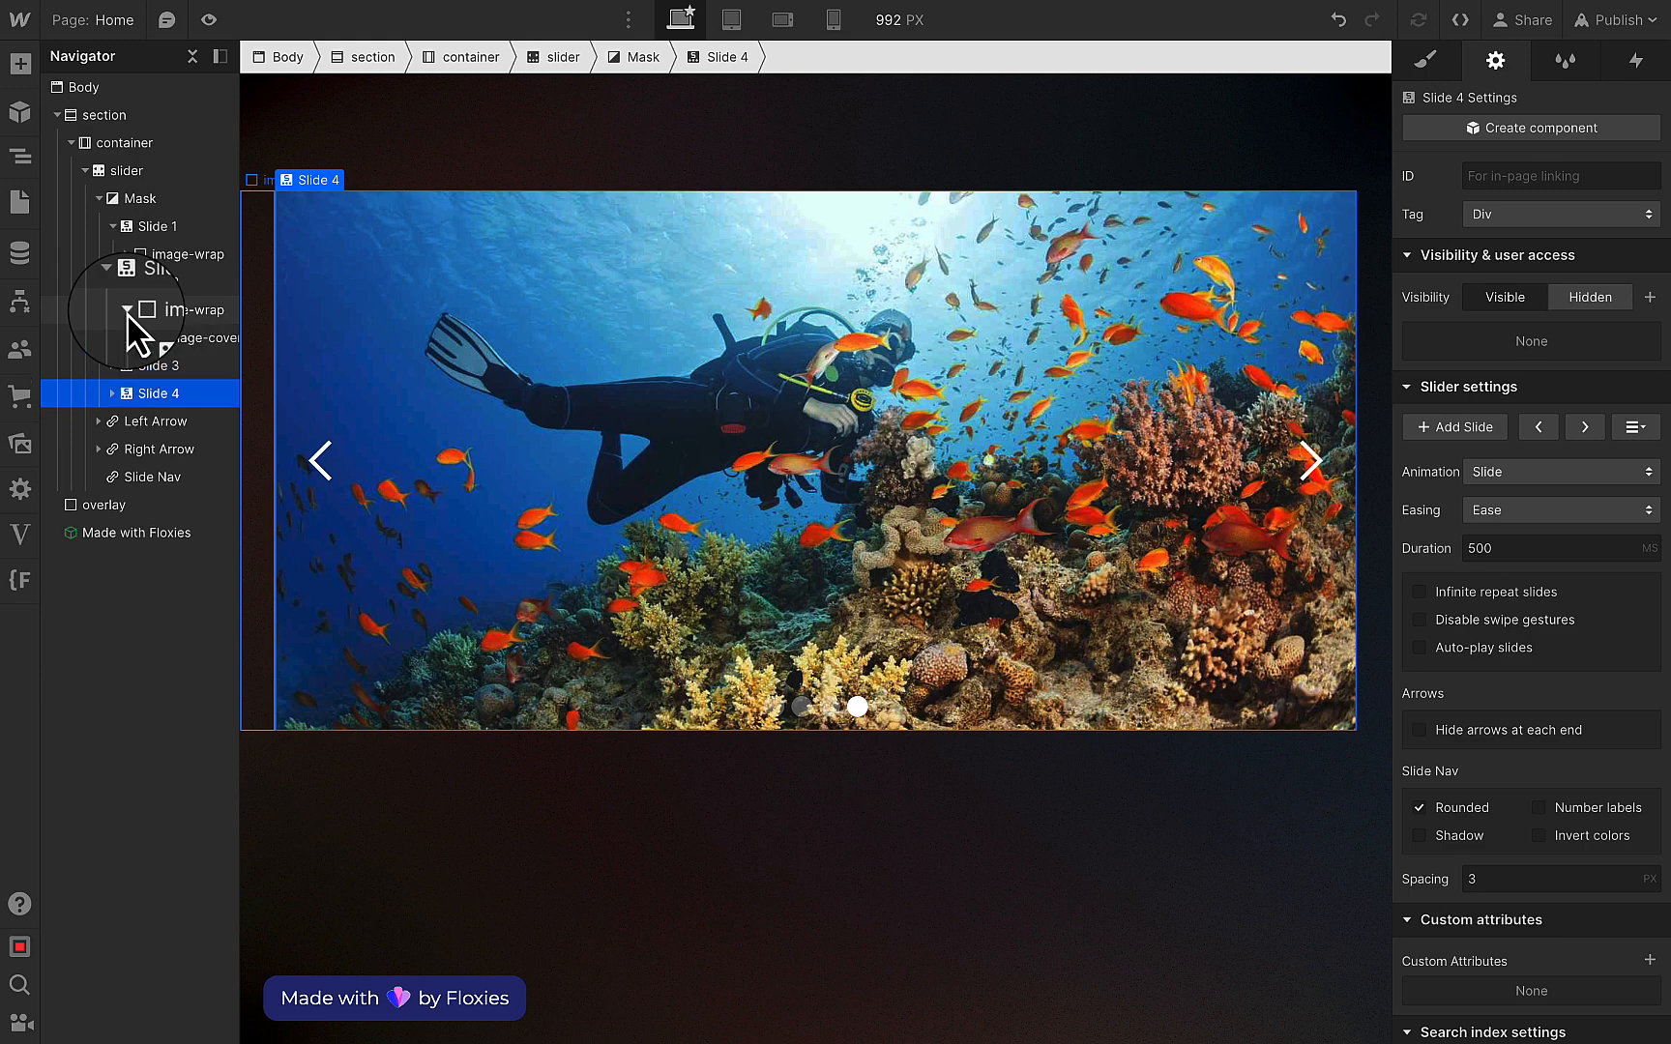
{"action": "left_click", "coordinate": [183, 348]}
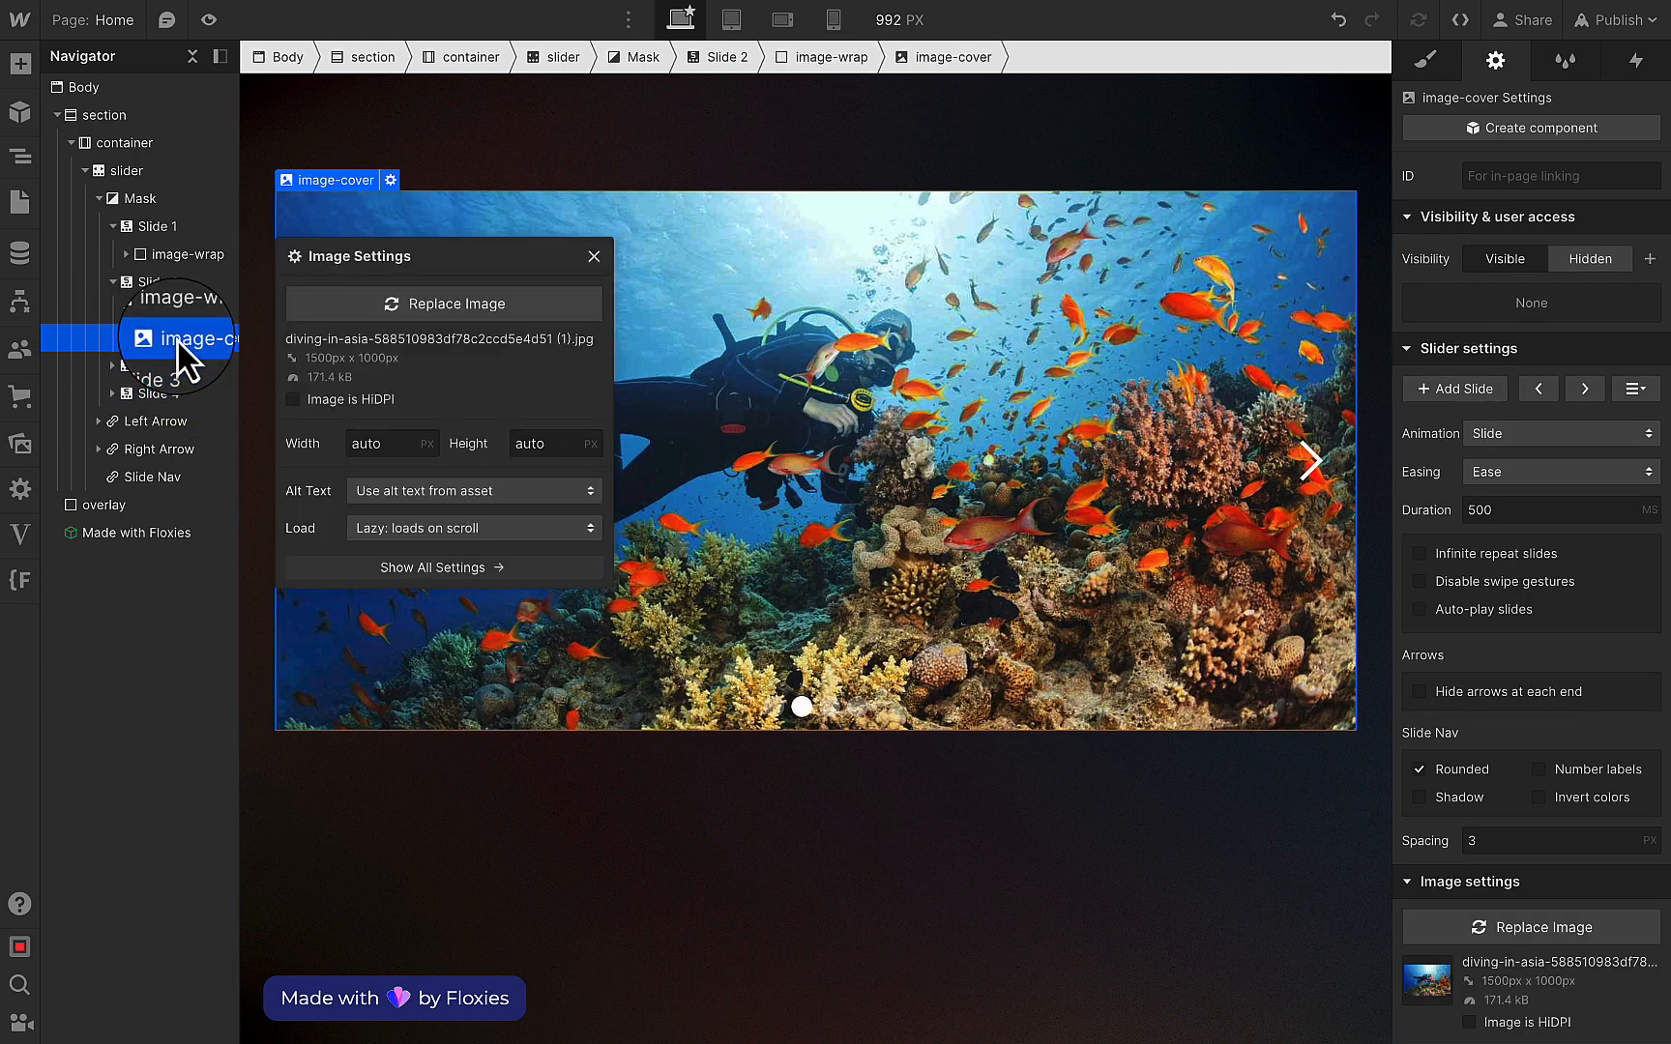
{"action": "left_click", "coordinate": [365, 307]}
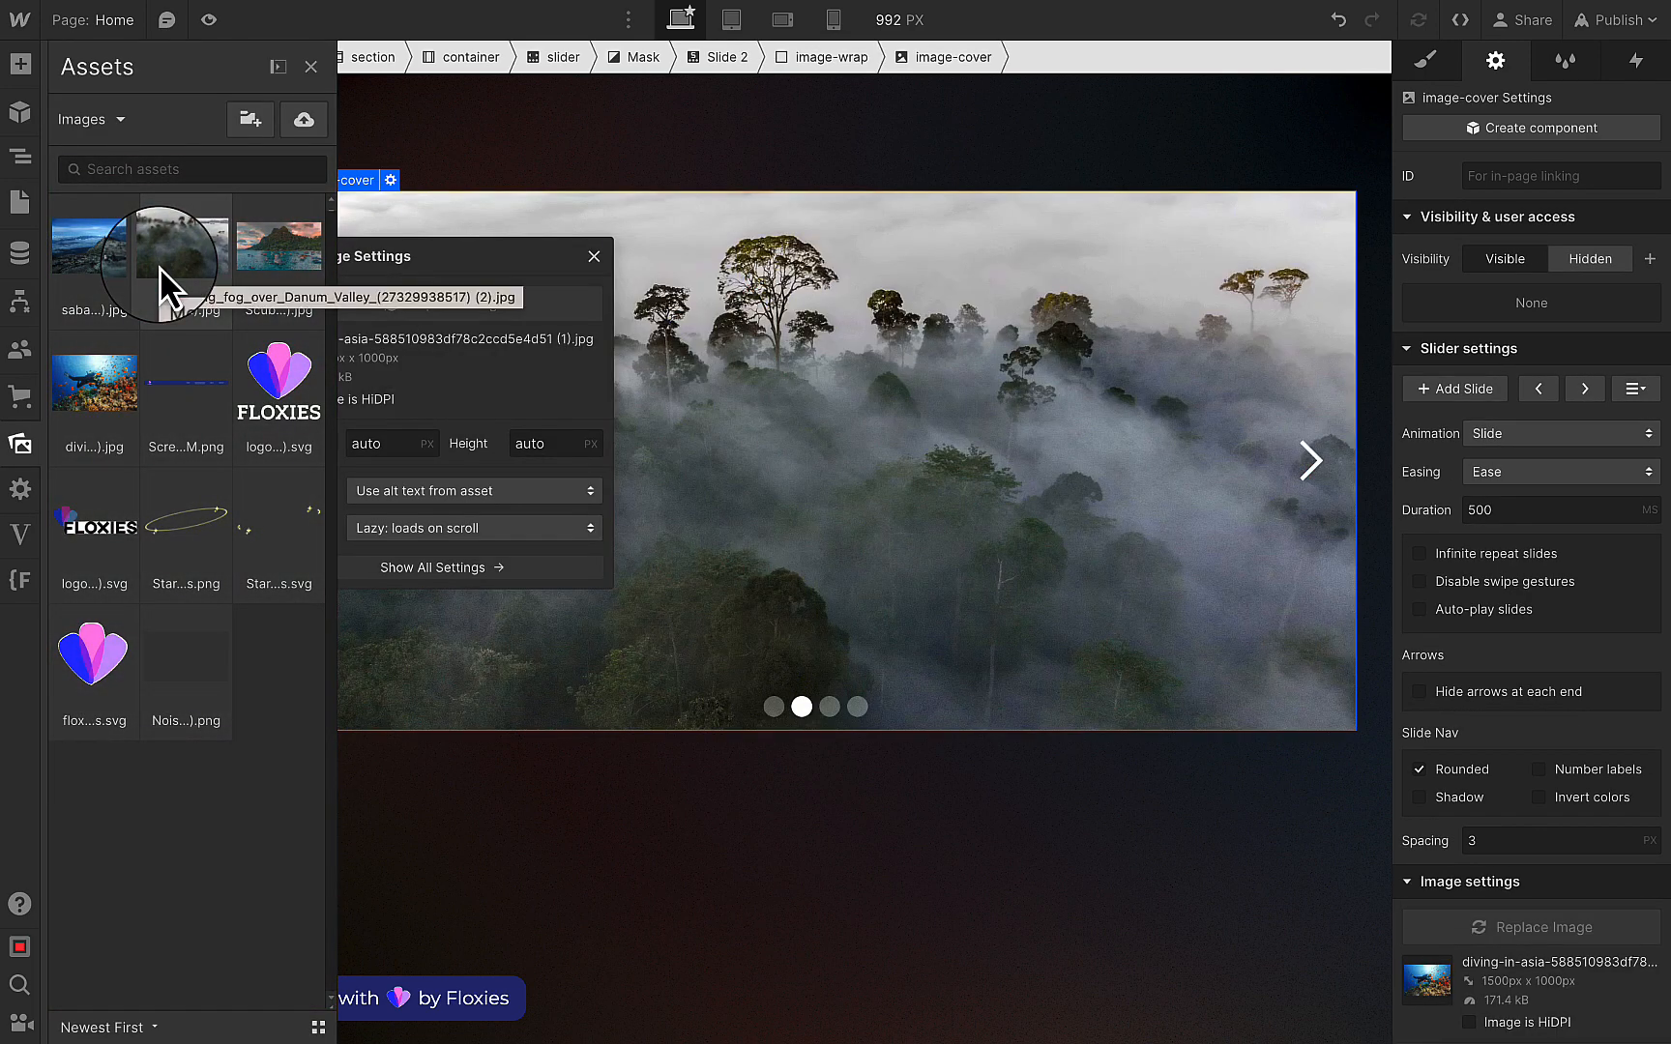
{"action": "left_click", "coordinate": [595, 256]}
{"action": "left_click", "coordinate": [277, 66]}
{"action": "left_click", "coordinate": [21, 158]}
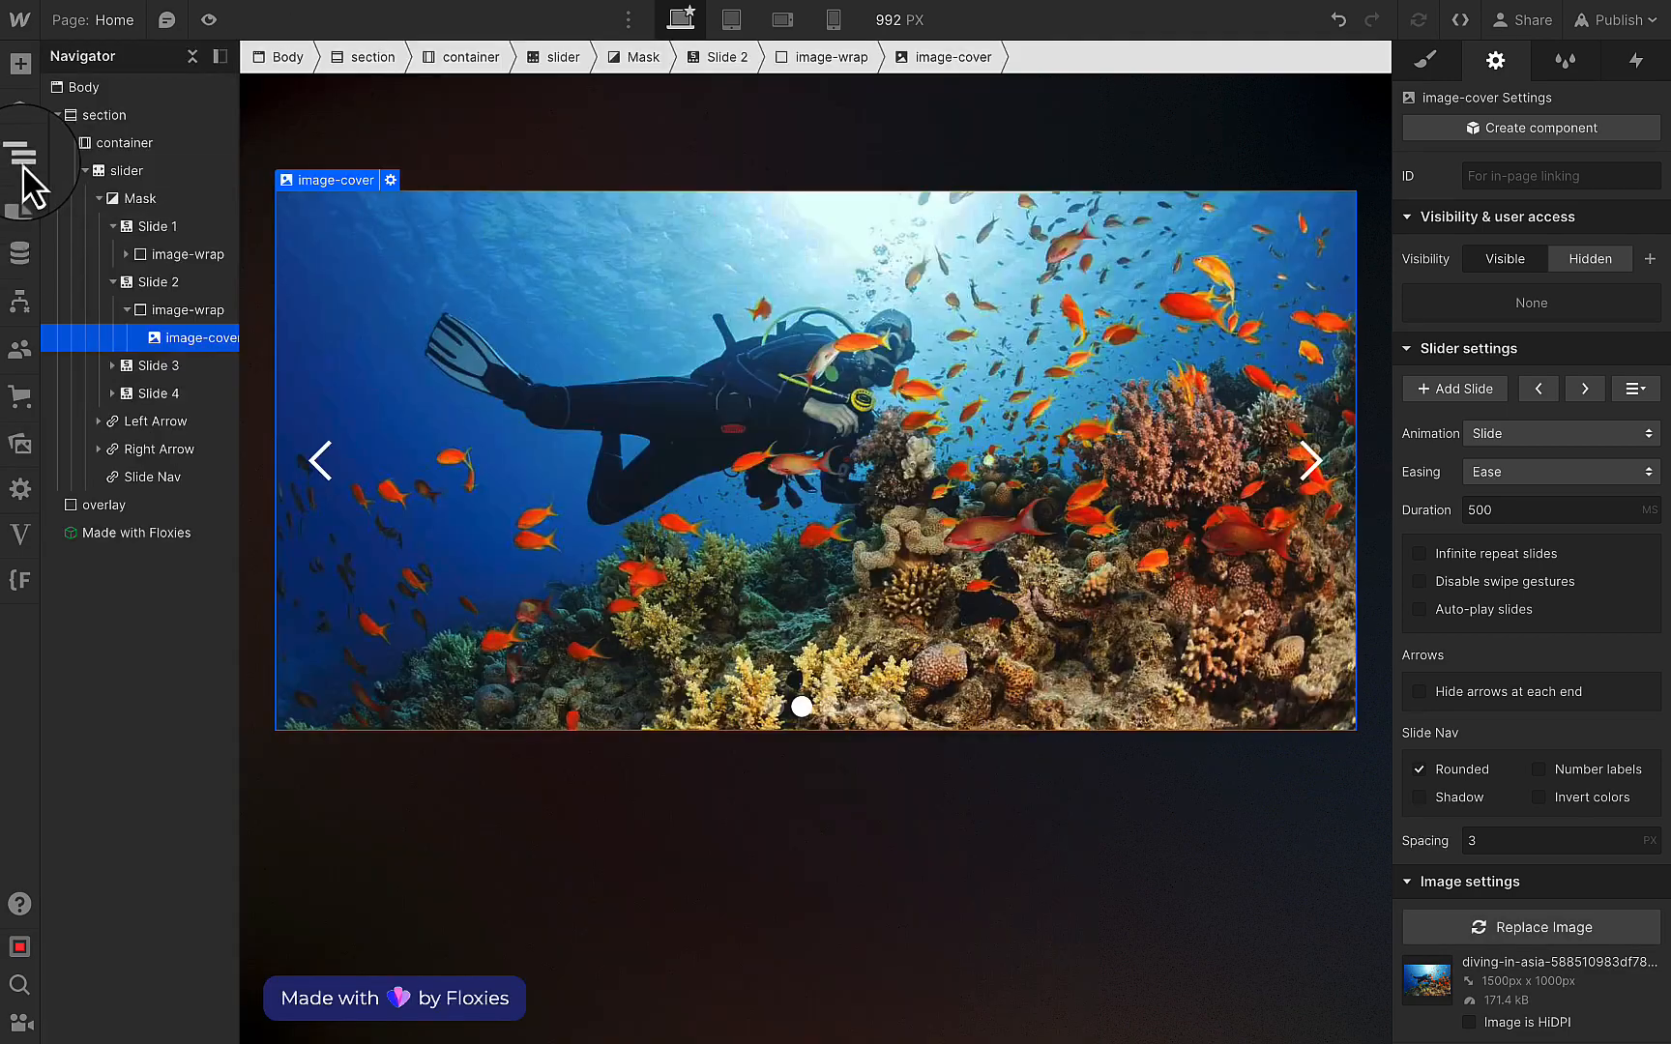
Replace Slide 2's image with the mountain JPG whose file name starts with saba.
{"action": "left_click", "coordinate": [127, 255]}
{"action": "left_click", "coordinate": [199, 282]}
{"action": "scroll", "coordinate": [1547, 851], "scroll_direction": "down", "scroll_amount": 1}
{"action": "left_click", "coordinate": [1559, 839]}
{"action": "left_click", "coordinate": [199, 365]}
{"action": "left_click", "coordinate": [1532, 927]}
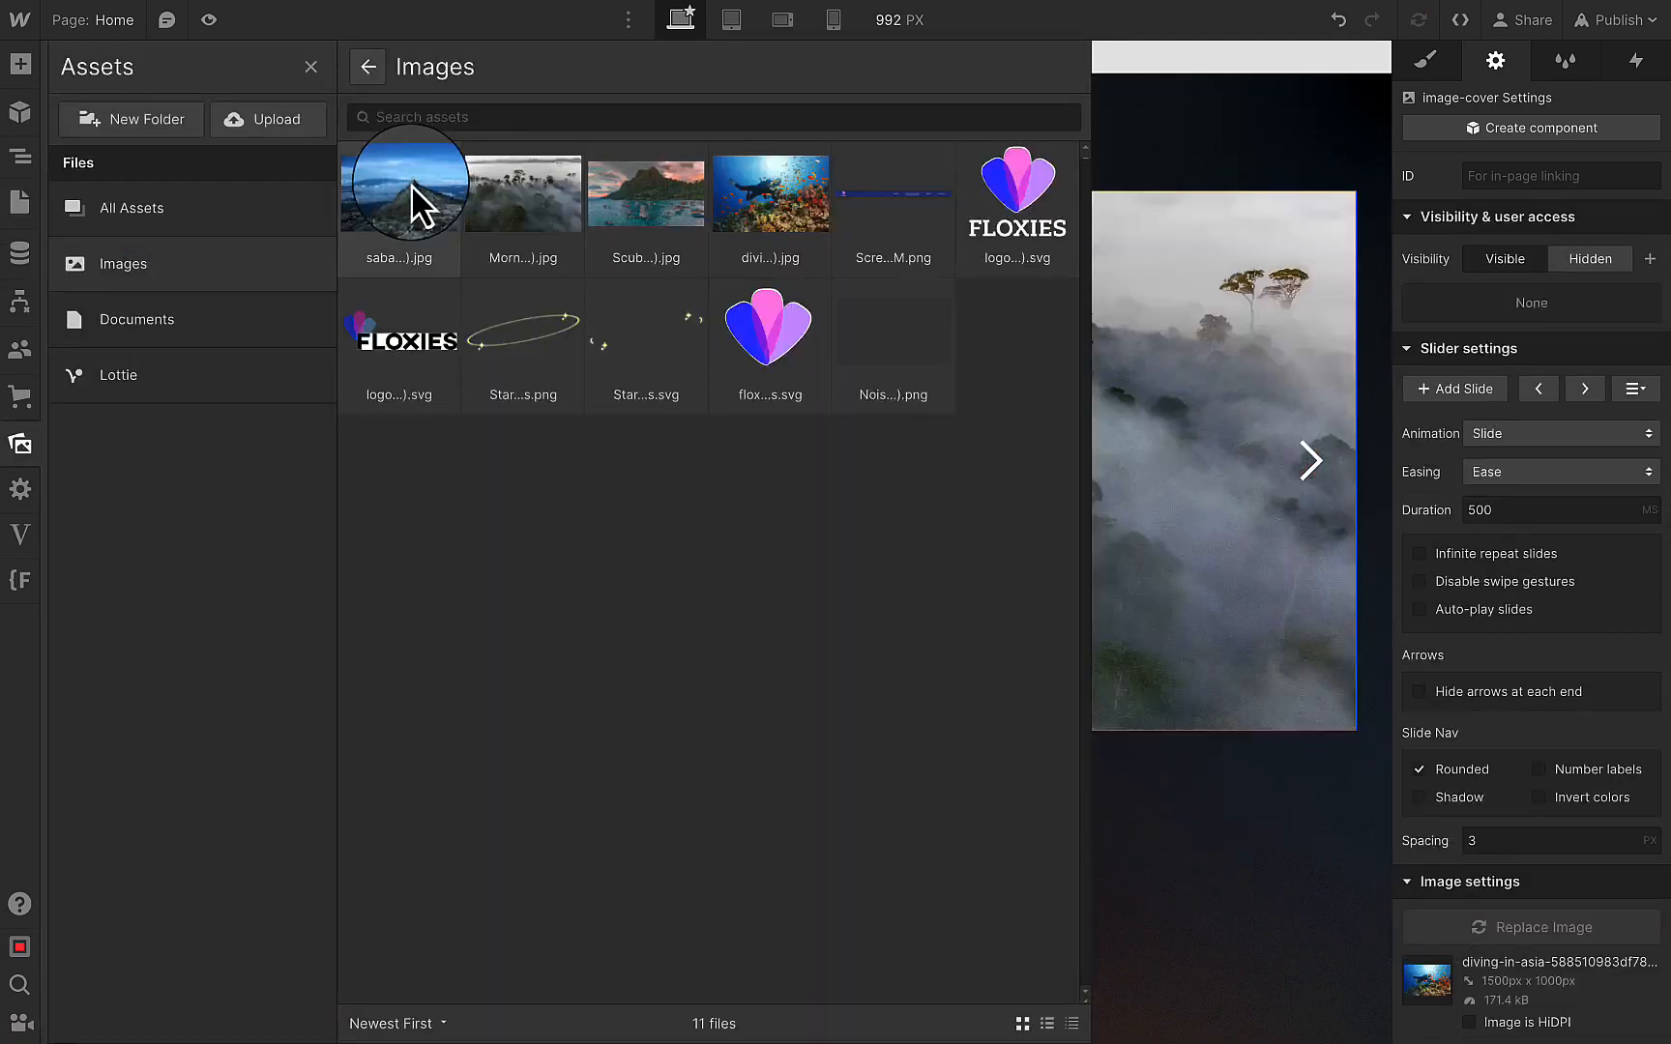
{"action": "left_click", "coordinate": [411, 184]}
Replace the image-cover source in Slide 3 with the foggy forest JPG whose name starts with Morn.
{"action": "left_click", "coordinate": [113, 394]}
{"action": "left_click", "coordinate": [126, 422]}
{"action": "left_click", "coordinate": [199, 448]}
{"action": "left_click", "coordinate": [1532, 927]}
{"action": "left_click", "coordinate": [487, 166]}
Set Slide 4's image to the scuba diver reef JPG and Slide 1's to the island village JPG starting with Scub.
{"action": "left_click", "coordinate": [113, 478]}
{"action": "left_click", "coordinate": [126, 505]}
{"action": "left_click", "coordinate": [199, 532]}
{"action": "left_click", "coordinate": [1531, 927]}
{"action": "left_click", "coordinate": [772, 187]}
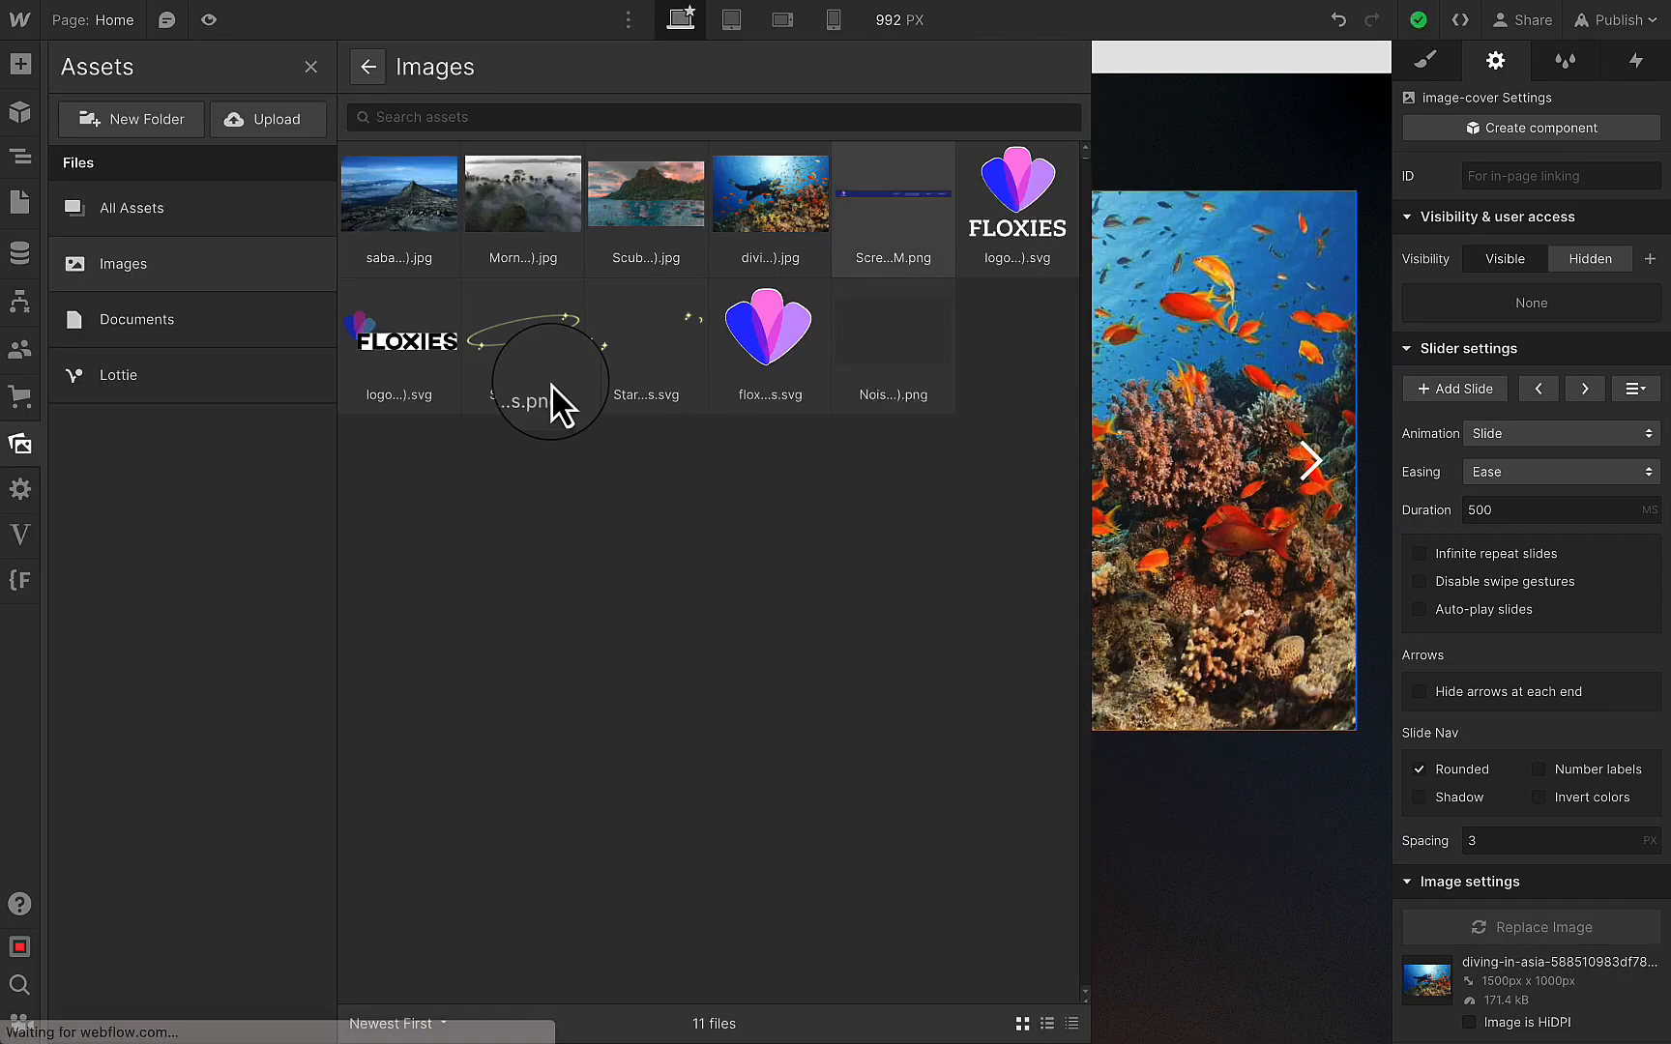
{"action": "left_click", "coordinate": [199, 282]}
Give the slider's Left Arrow a new class named left-arrow.
{"action": "left_click", "coordinate": [322, 462]}
{"action": "left_click", "coordinate": [331, 571]}
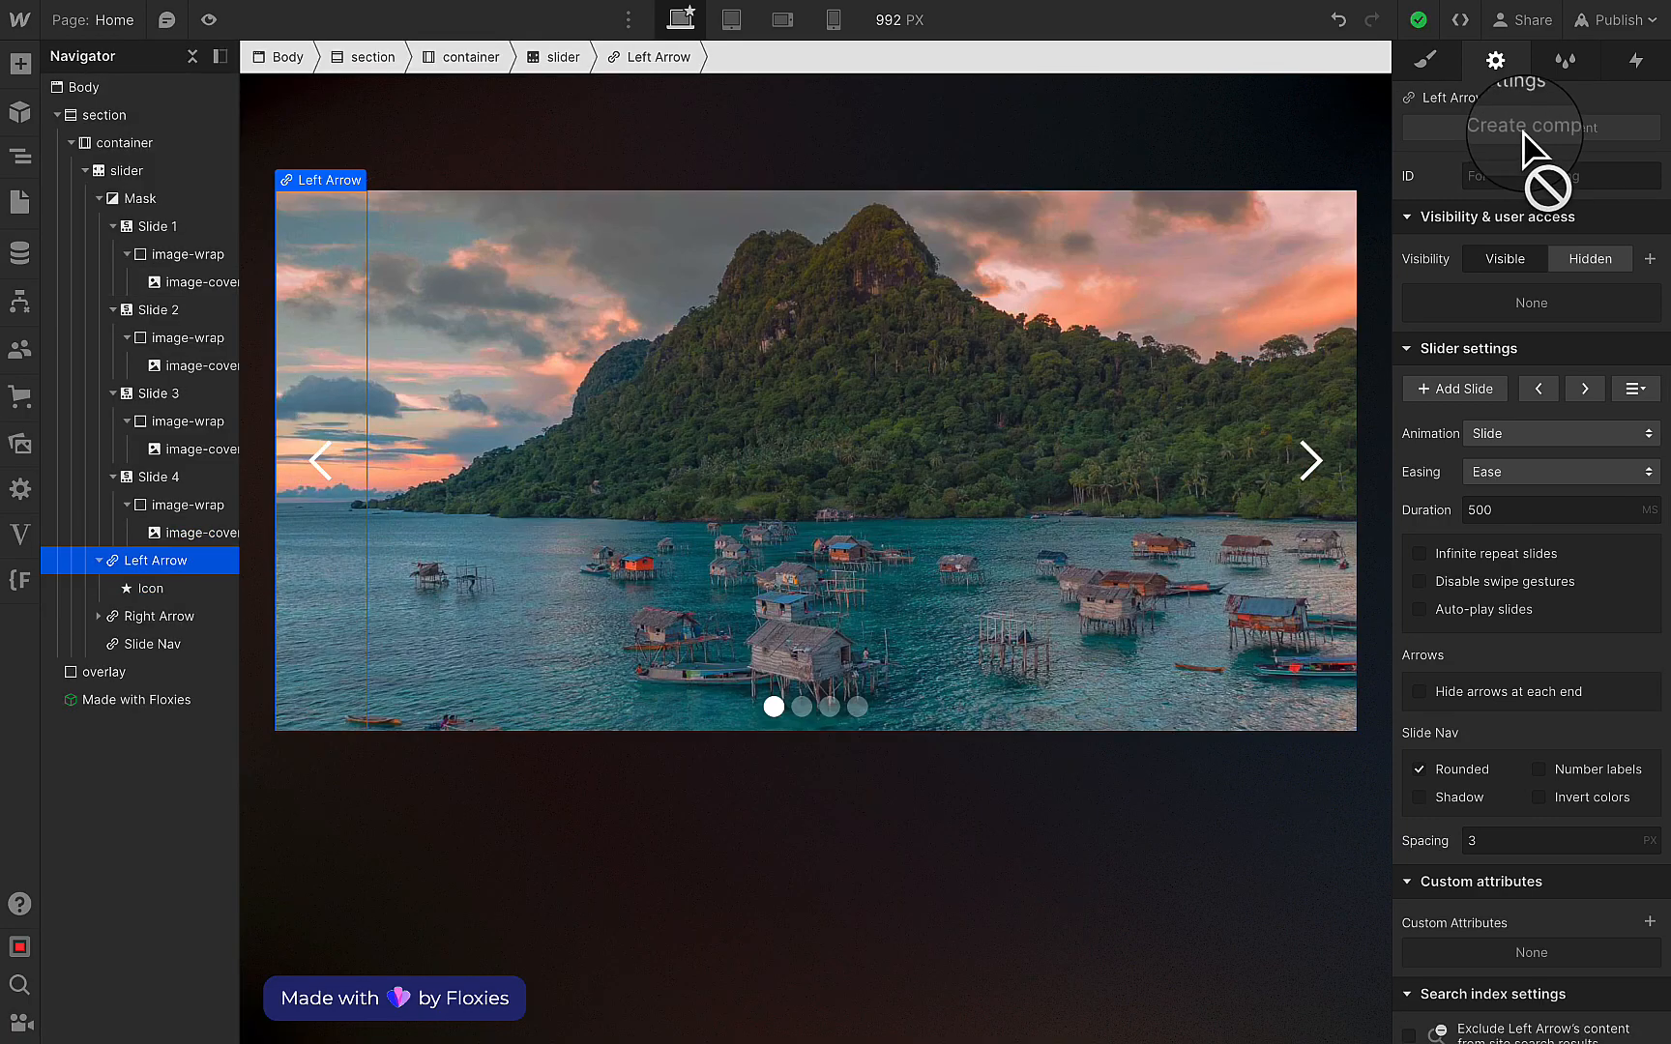
{"action": "left_click", "coordinate": [1427, 61]}
{"action": "left_click", "coordinate": [1482, 201]}
{"action": "type", "text": "left-arrow"}
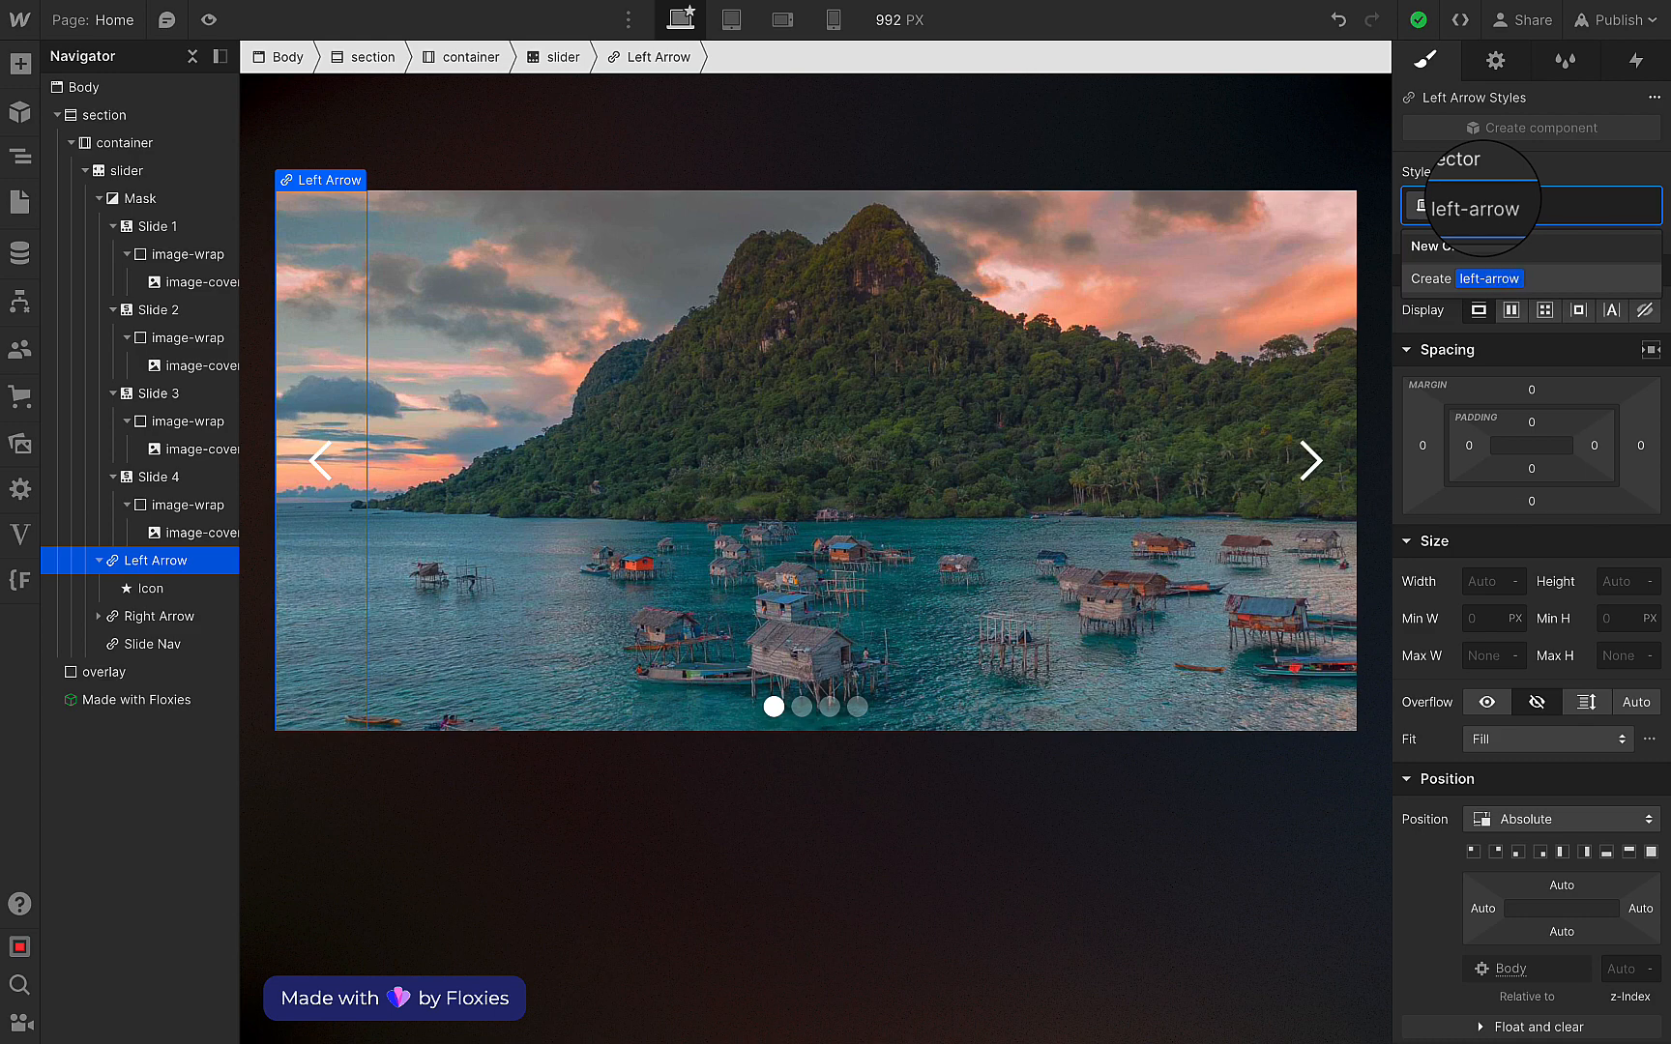
{"action": "key", "text": "Return"}
Set left-arrow's display to flex with centered alignment.
{"action": "scroll", "coordinate": [1530, 585], "scroll_direction": "down", "scroll_amount": 3}
{"action": "scroll", "coordinate": [1538, 594], "scroll_direction": "up", "scroll_amount": 3}
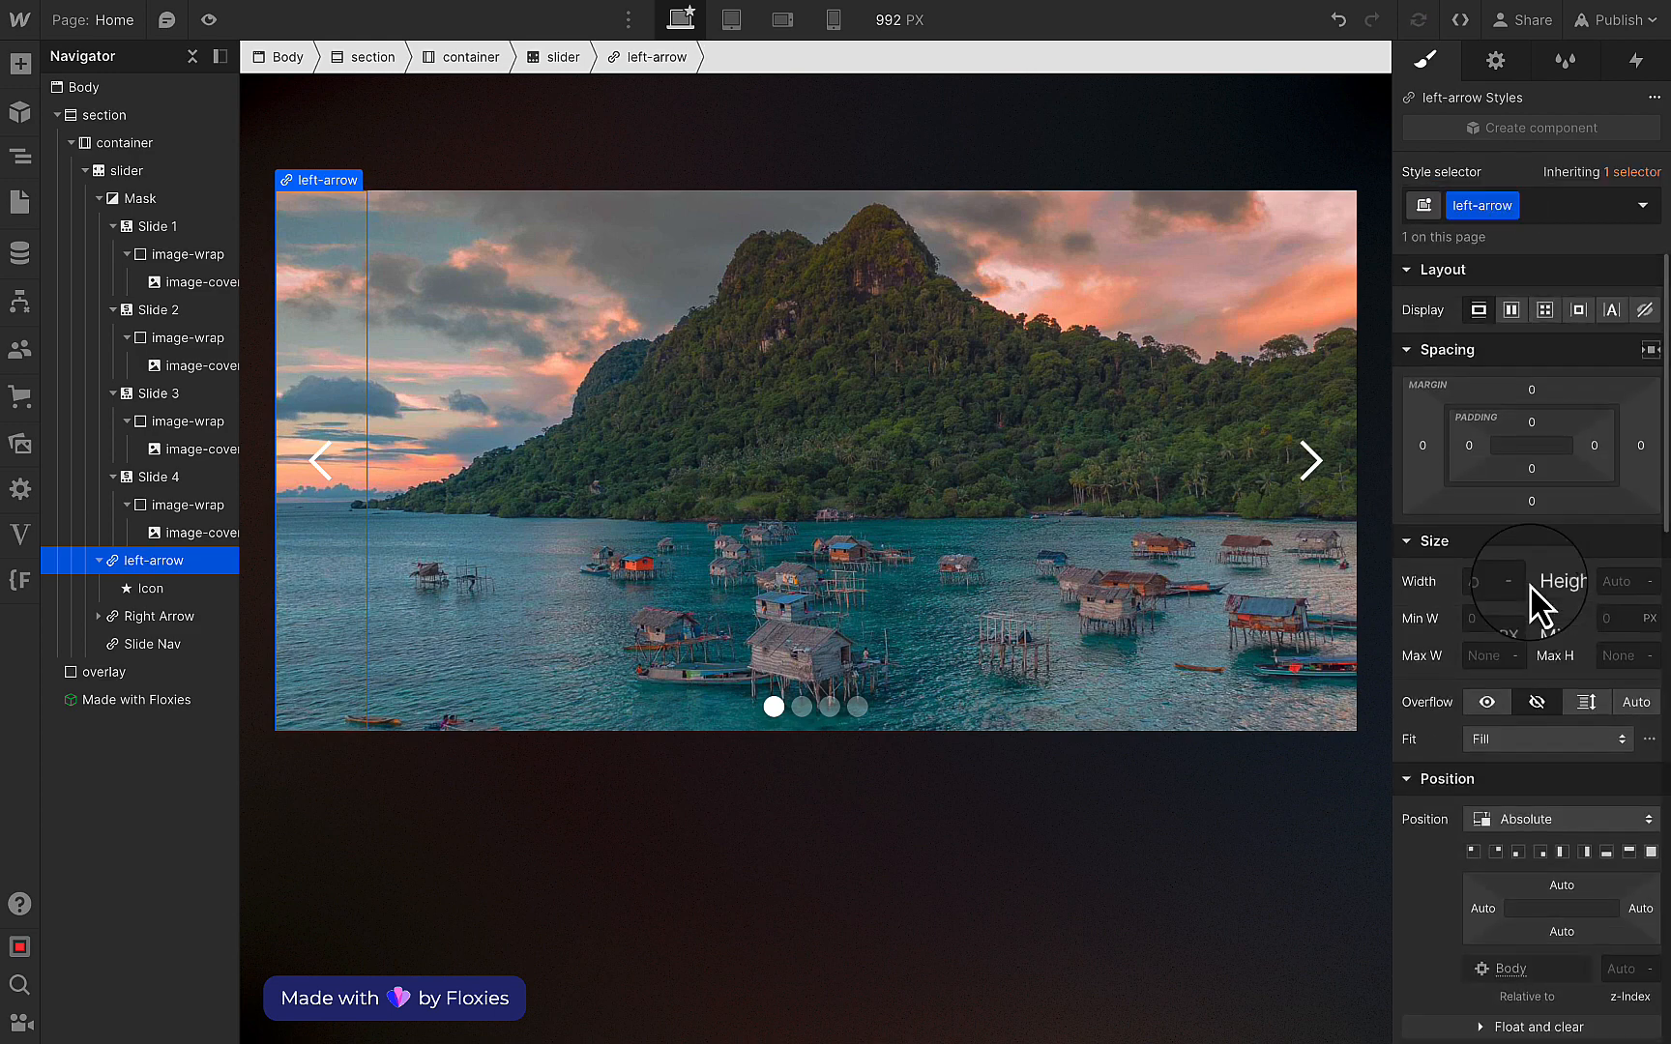
{"action": "left_click", "coordinate": [1511, 309]}
{"action": "left_click", "coordinate": [1520, 391]}
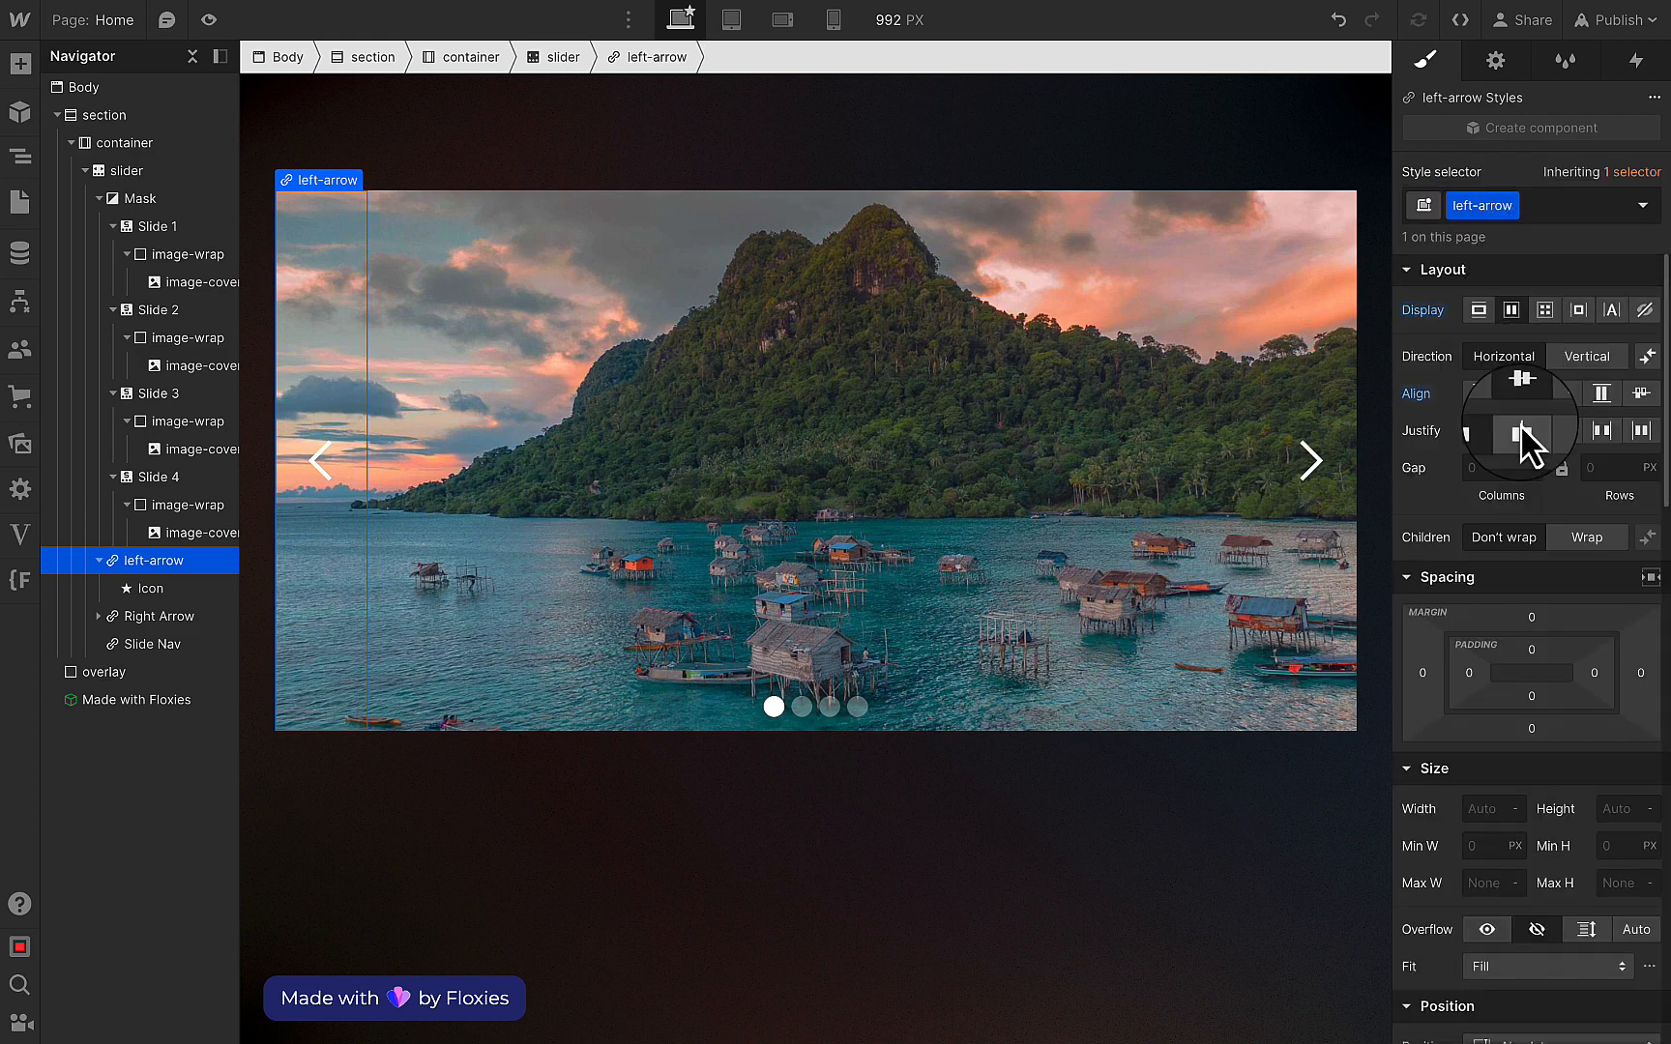
Insert a Text Block after the icon inside left-arrow.
{"action": "left_click", "coordinate": [320, 452]}
{"action": "key", "text": "ctrl+e"}
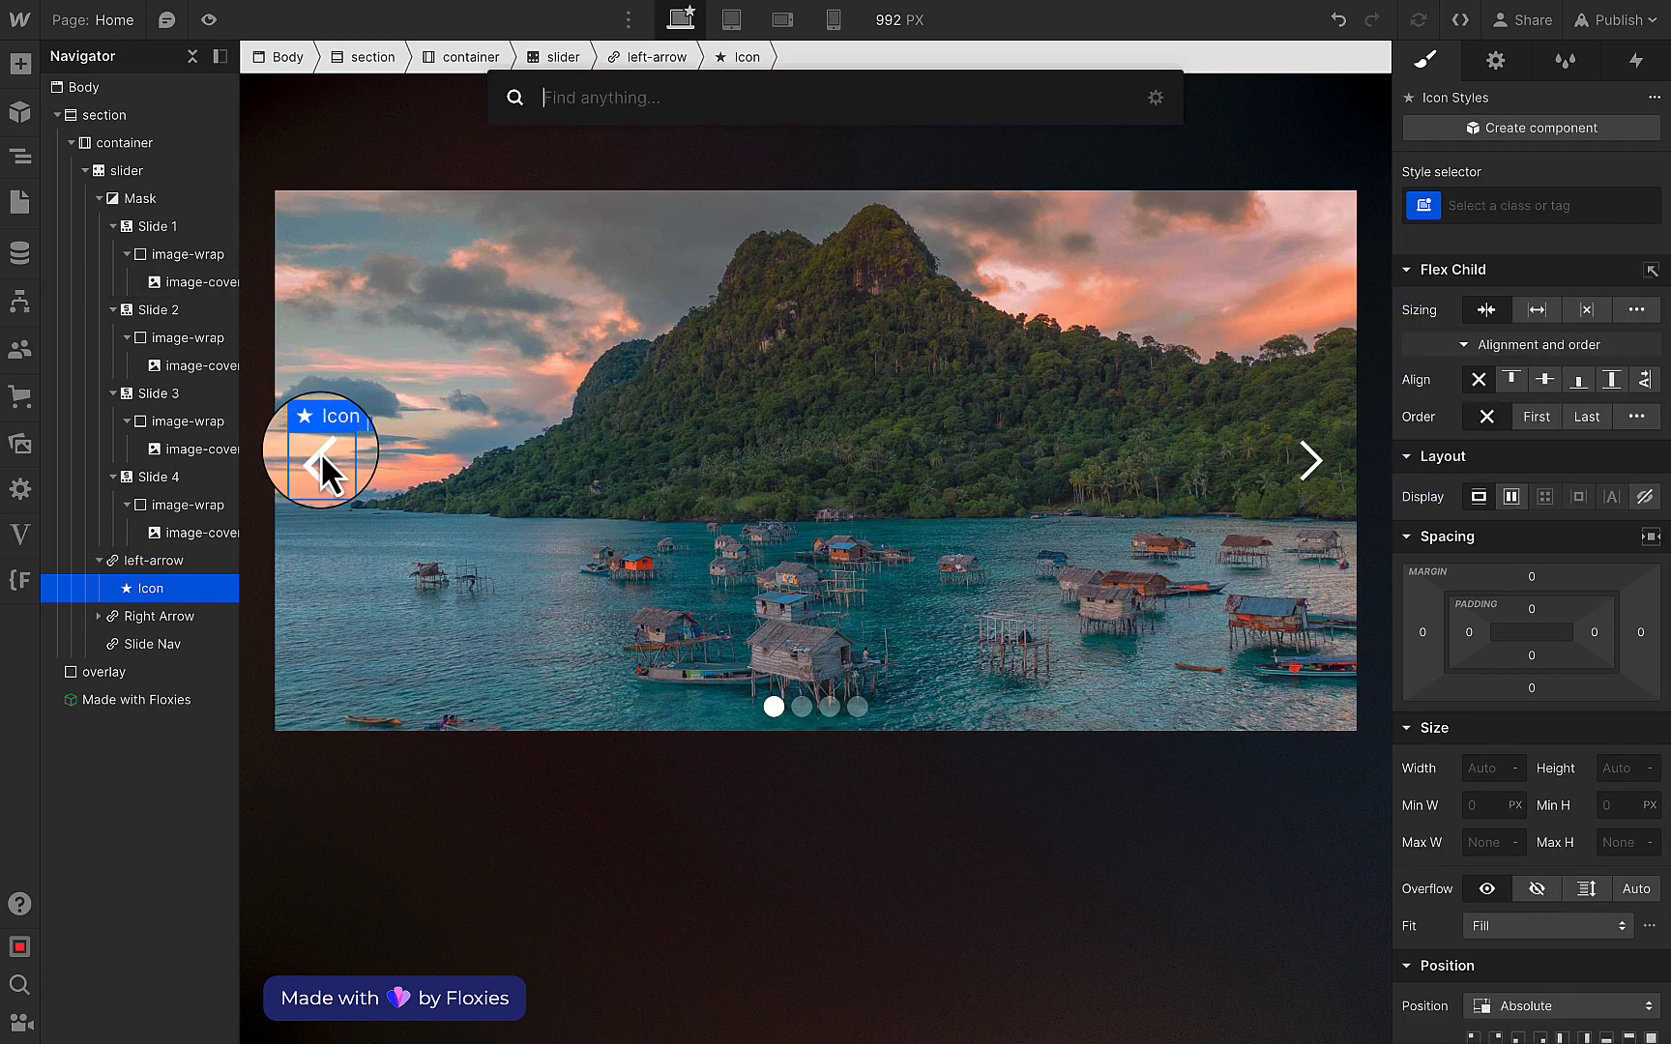
{"action": "type", "text": "tex"}
{"action": "key", "text": "Return"}
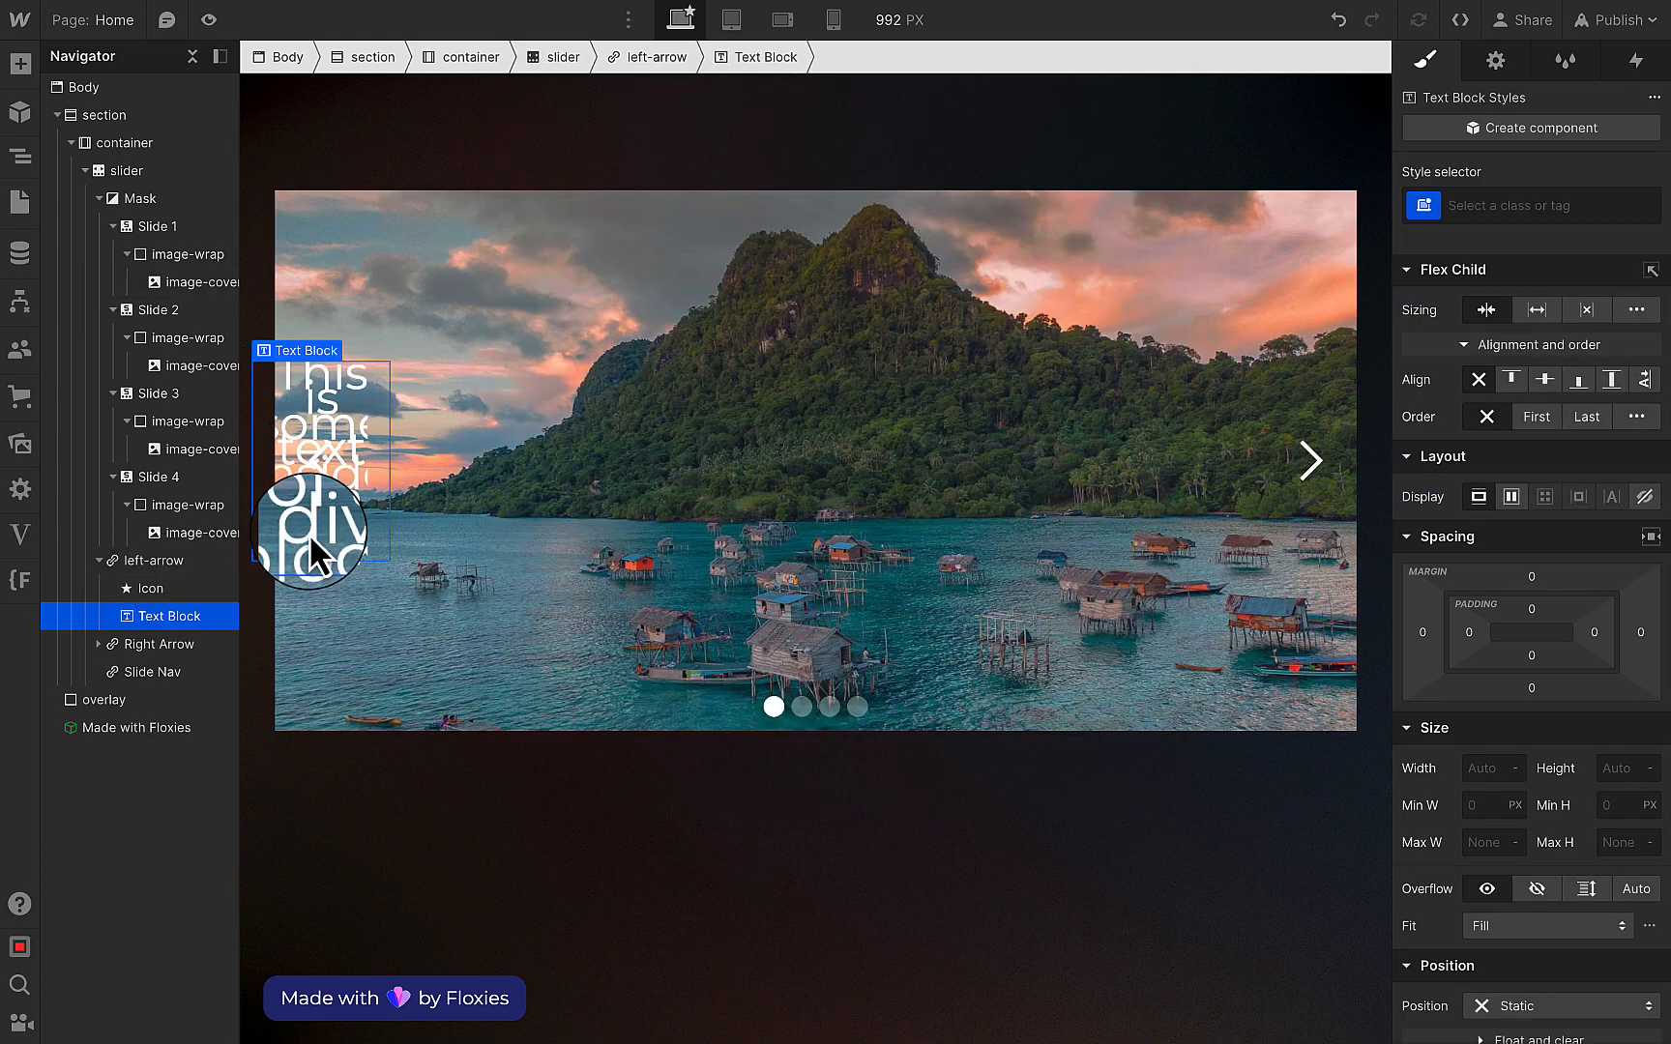
Give the new text block in left-arrow the class fa and set its font to the custom font Fa.
{"action": "scroll", "coordinate": [1460, 667], "scroll_direction": "down", "scroll_amount": 5}
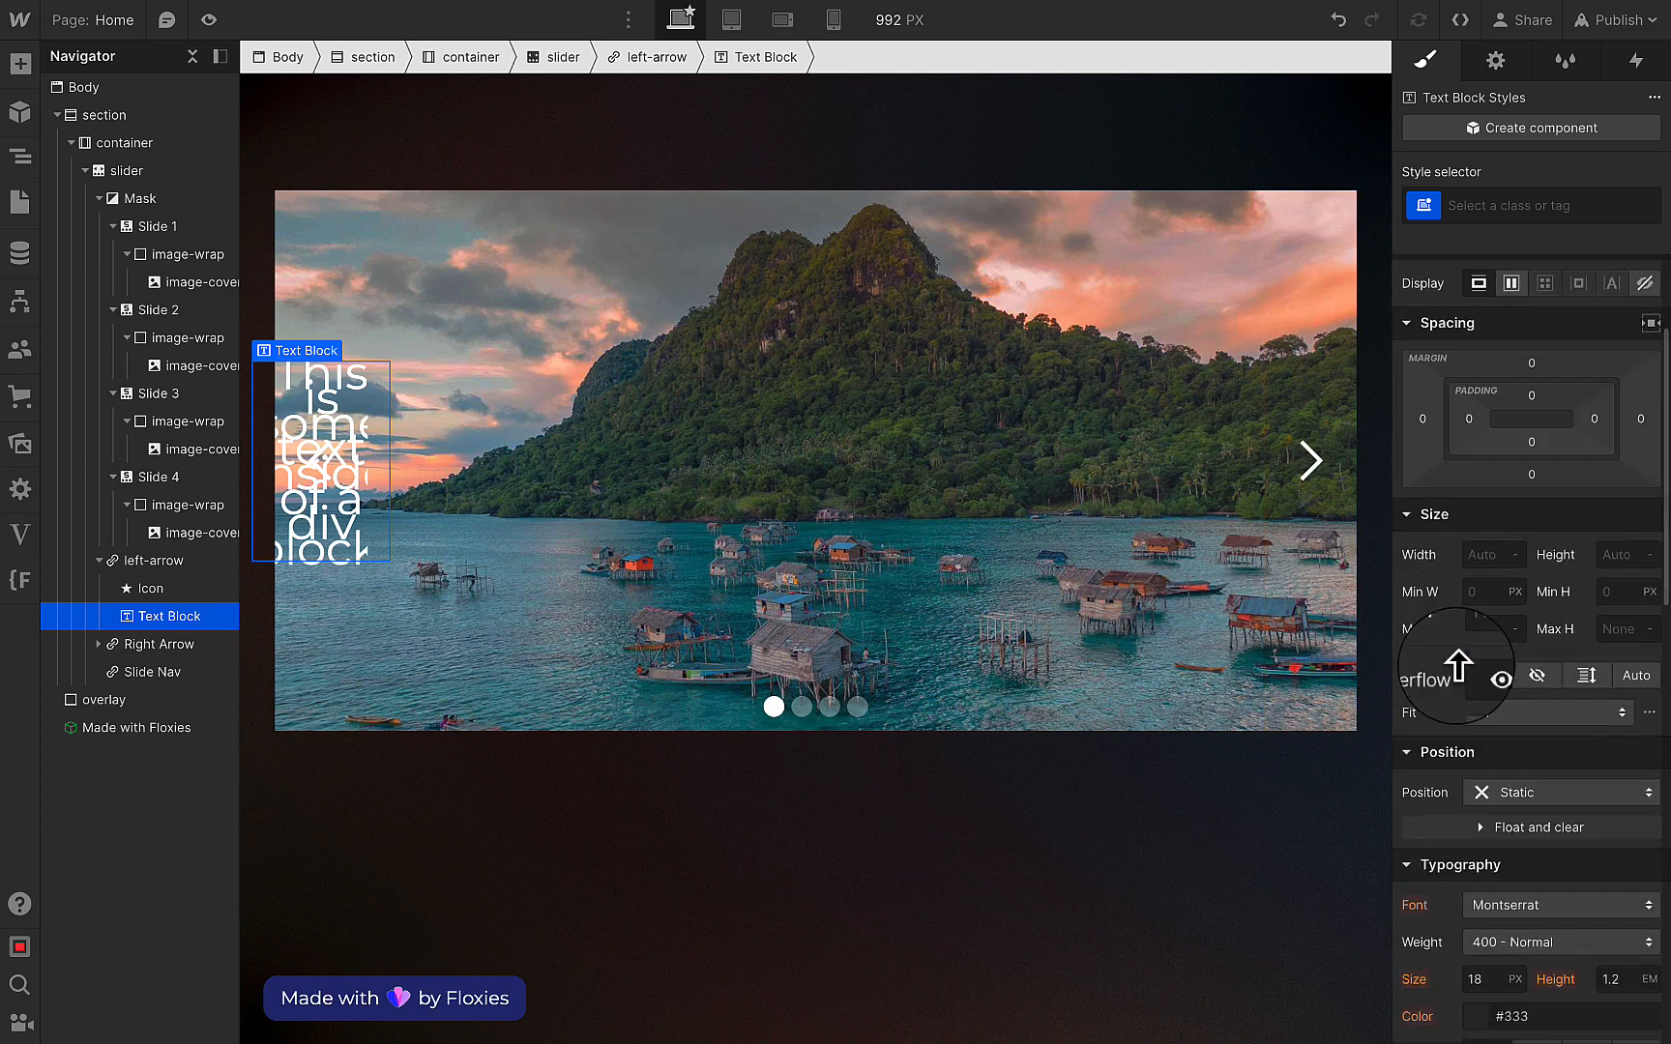
{"action": "left_click", "coordinate": [1500, 686]}
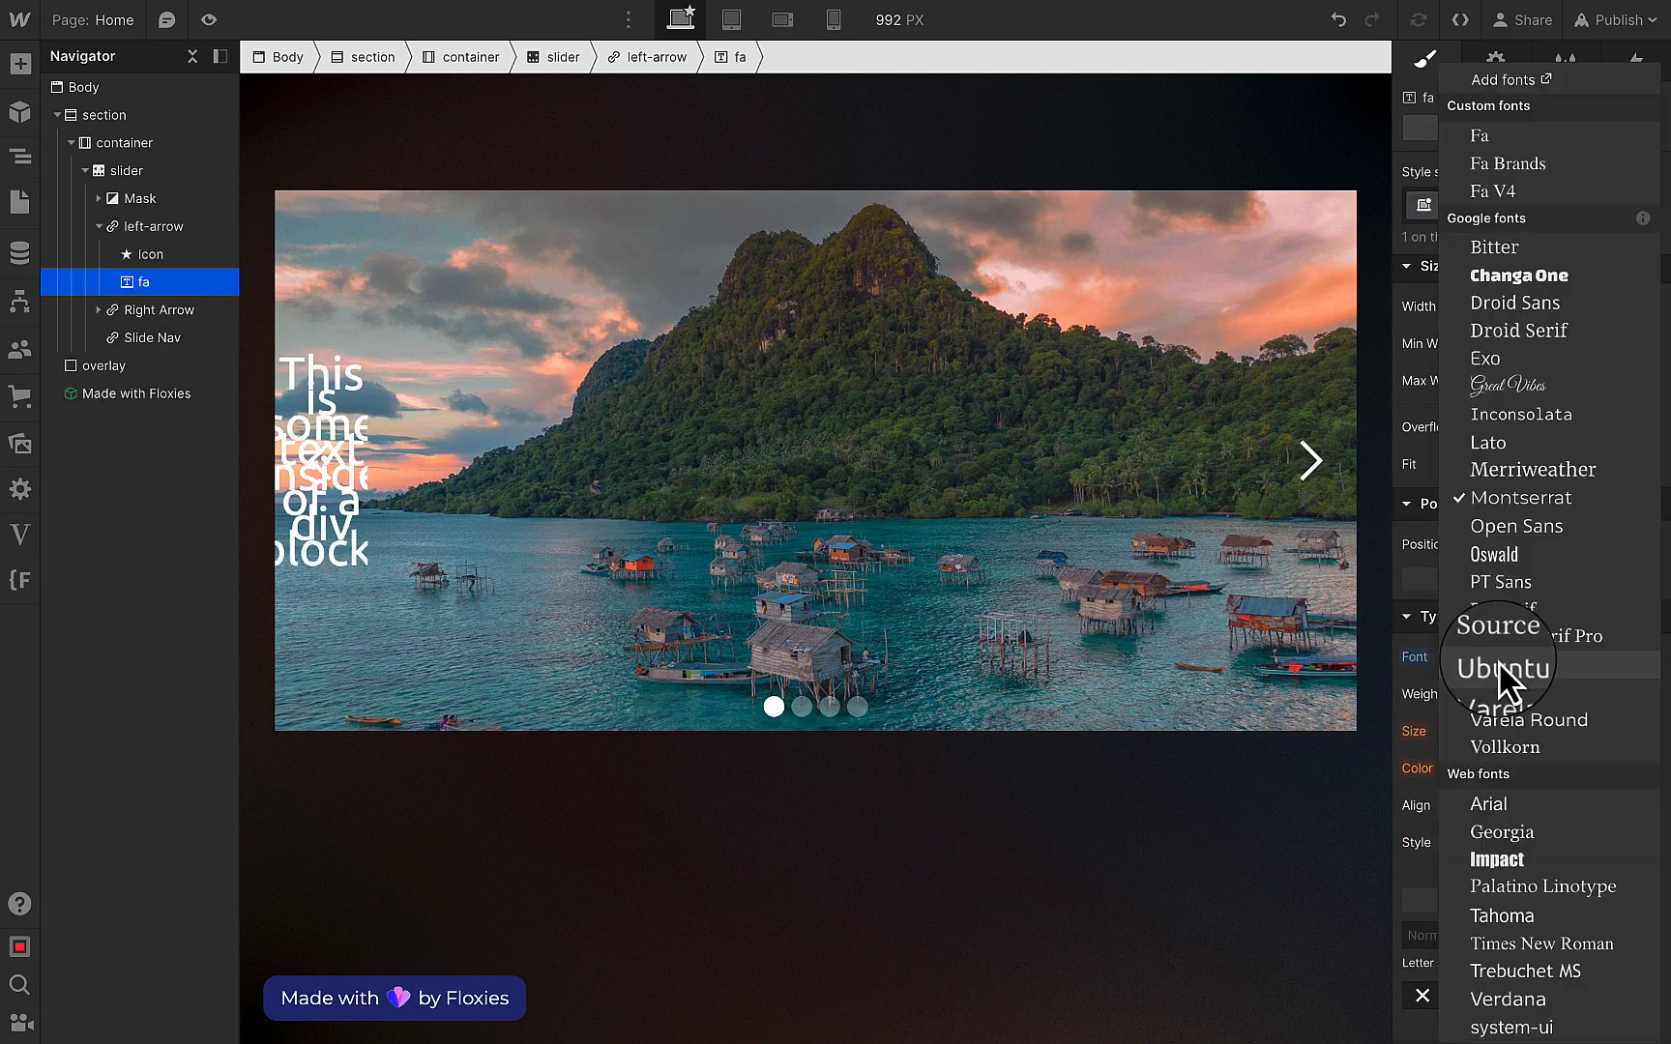
{"action": "left_click", "coordinate": [1559, 141]}
{"action": "left_click", "coordinate": [520, 278]}
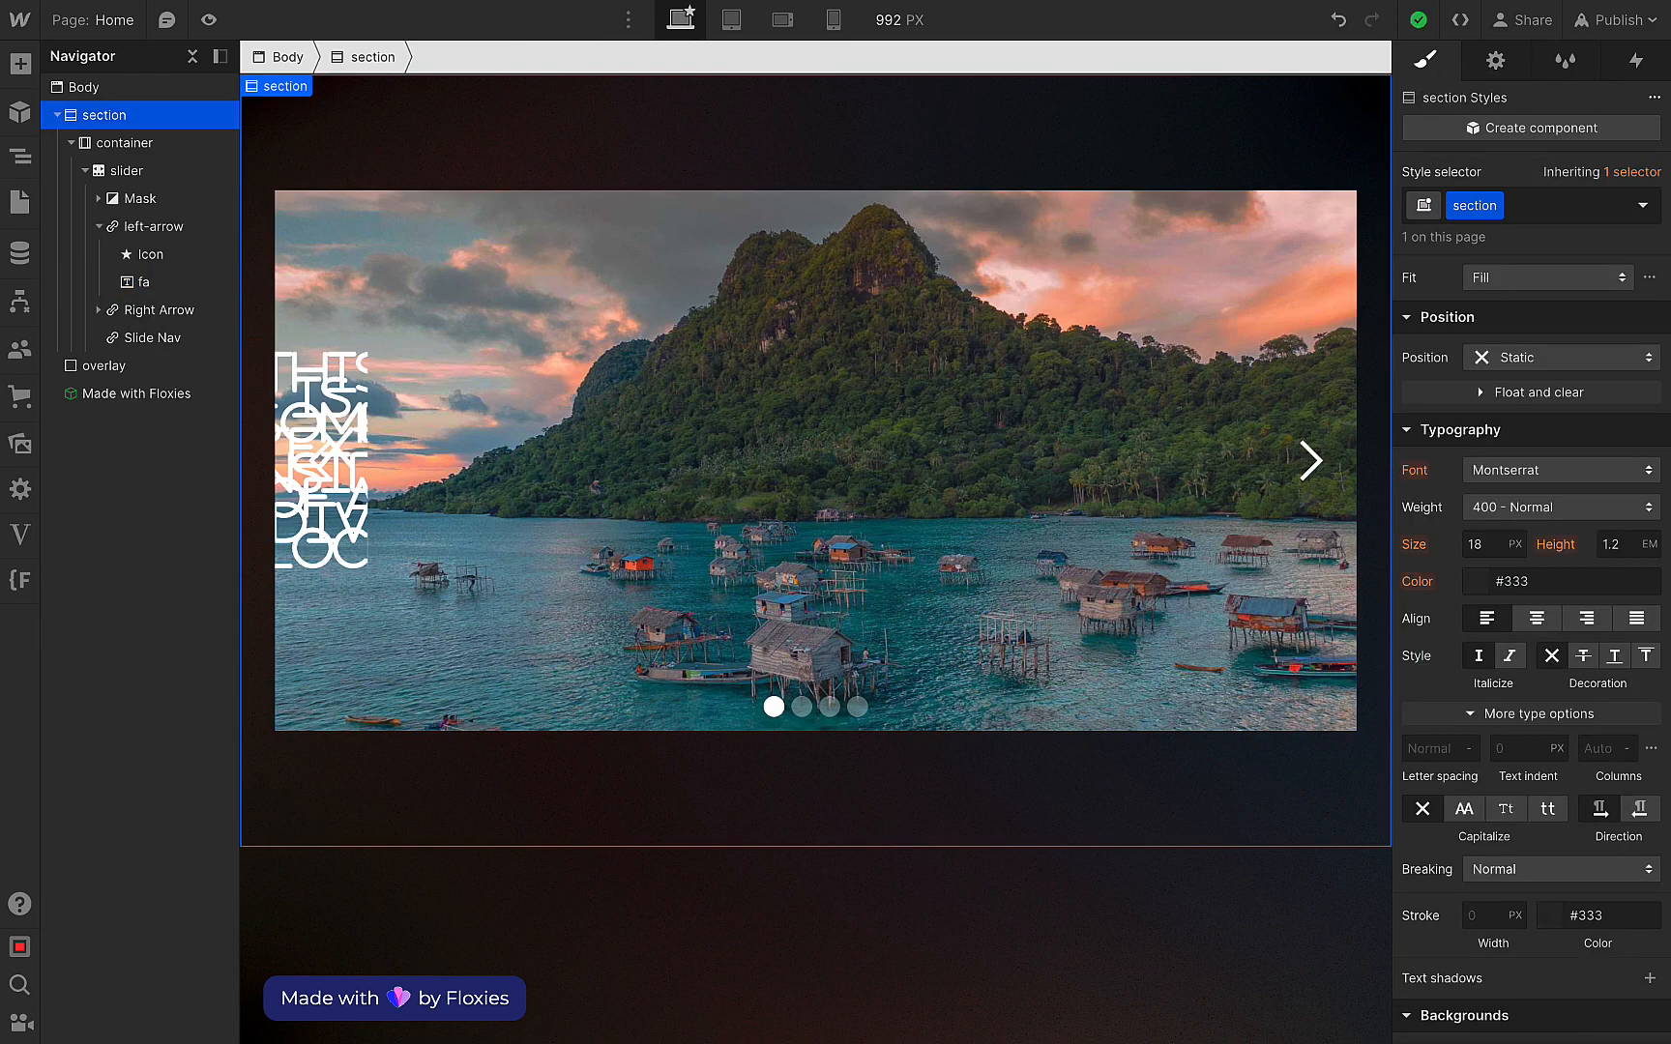
Replace the fa text block's placeholder text with the copied arrow icon glyph.
{"action": "double_click", "coordinate": [345, 482]}
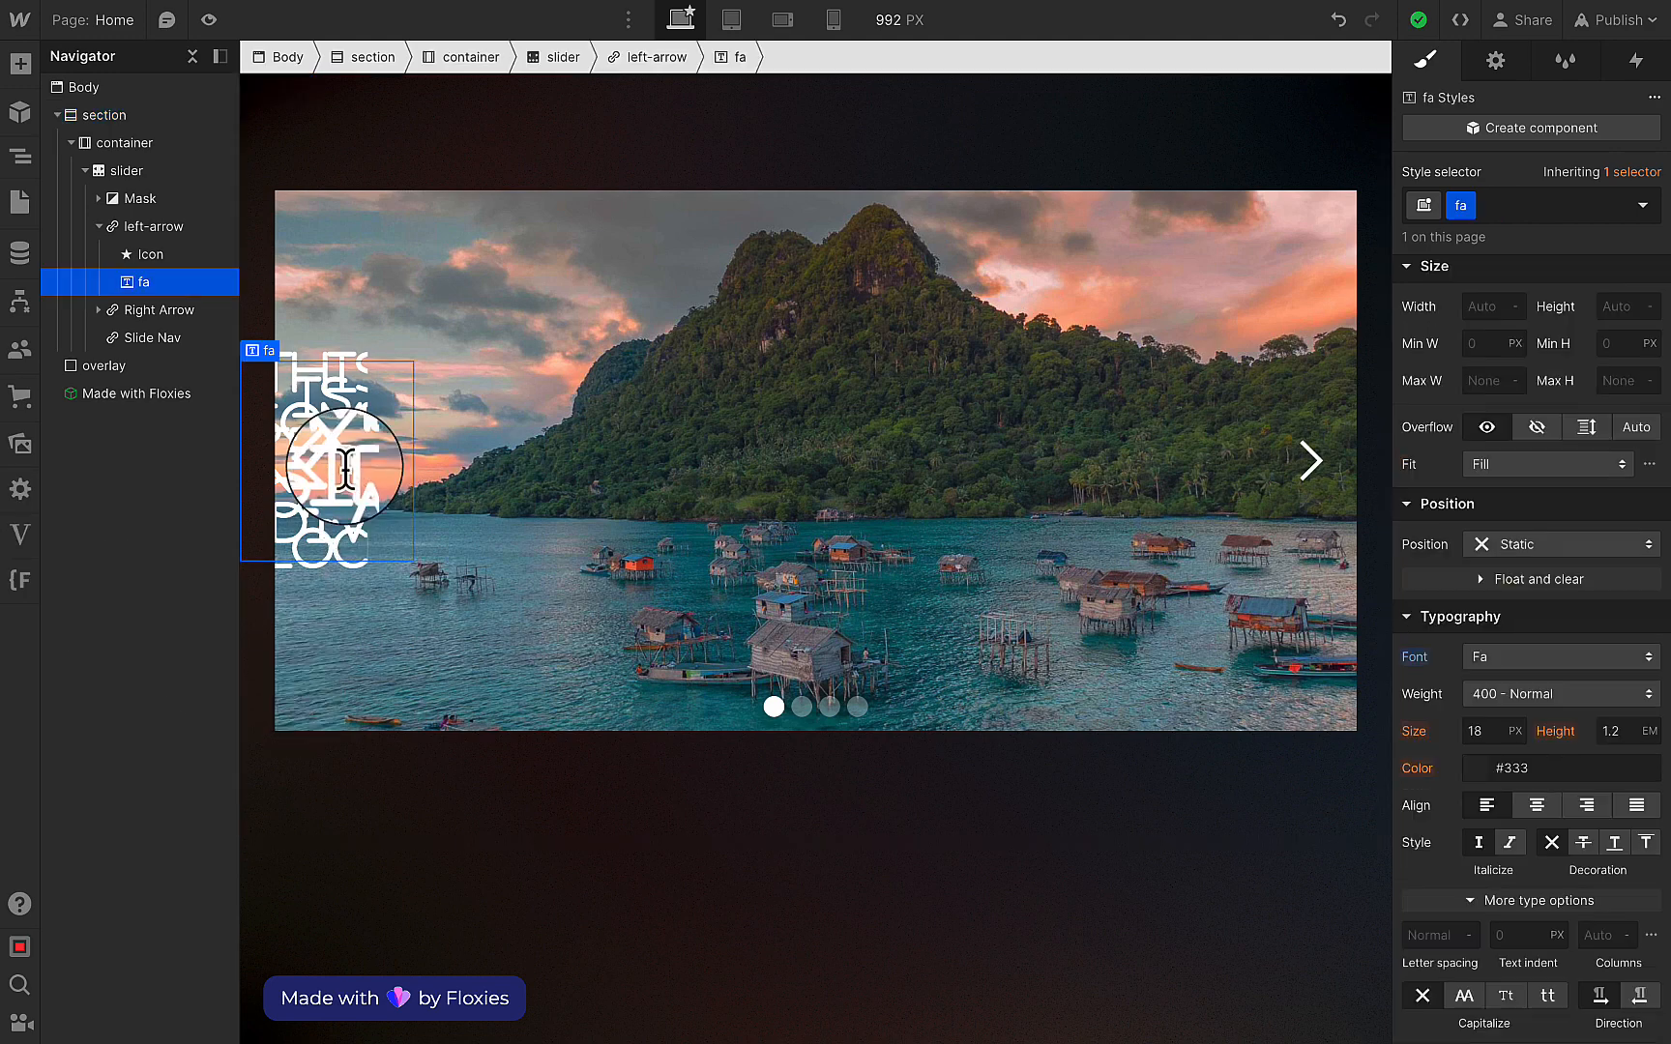
{"action": "key", "text": "super+v"}
{"action": "left_click", "coordinate": [370, 582]}
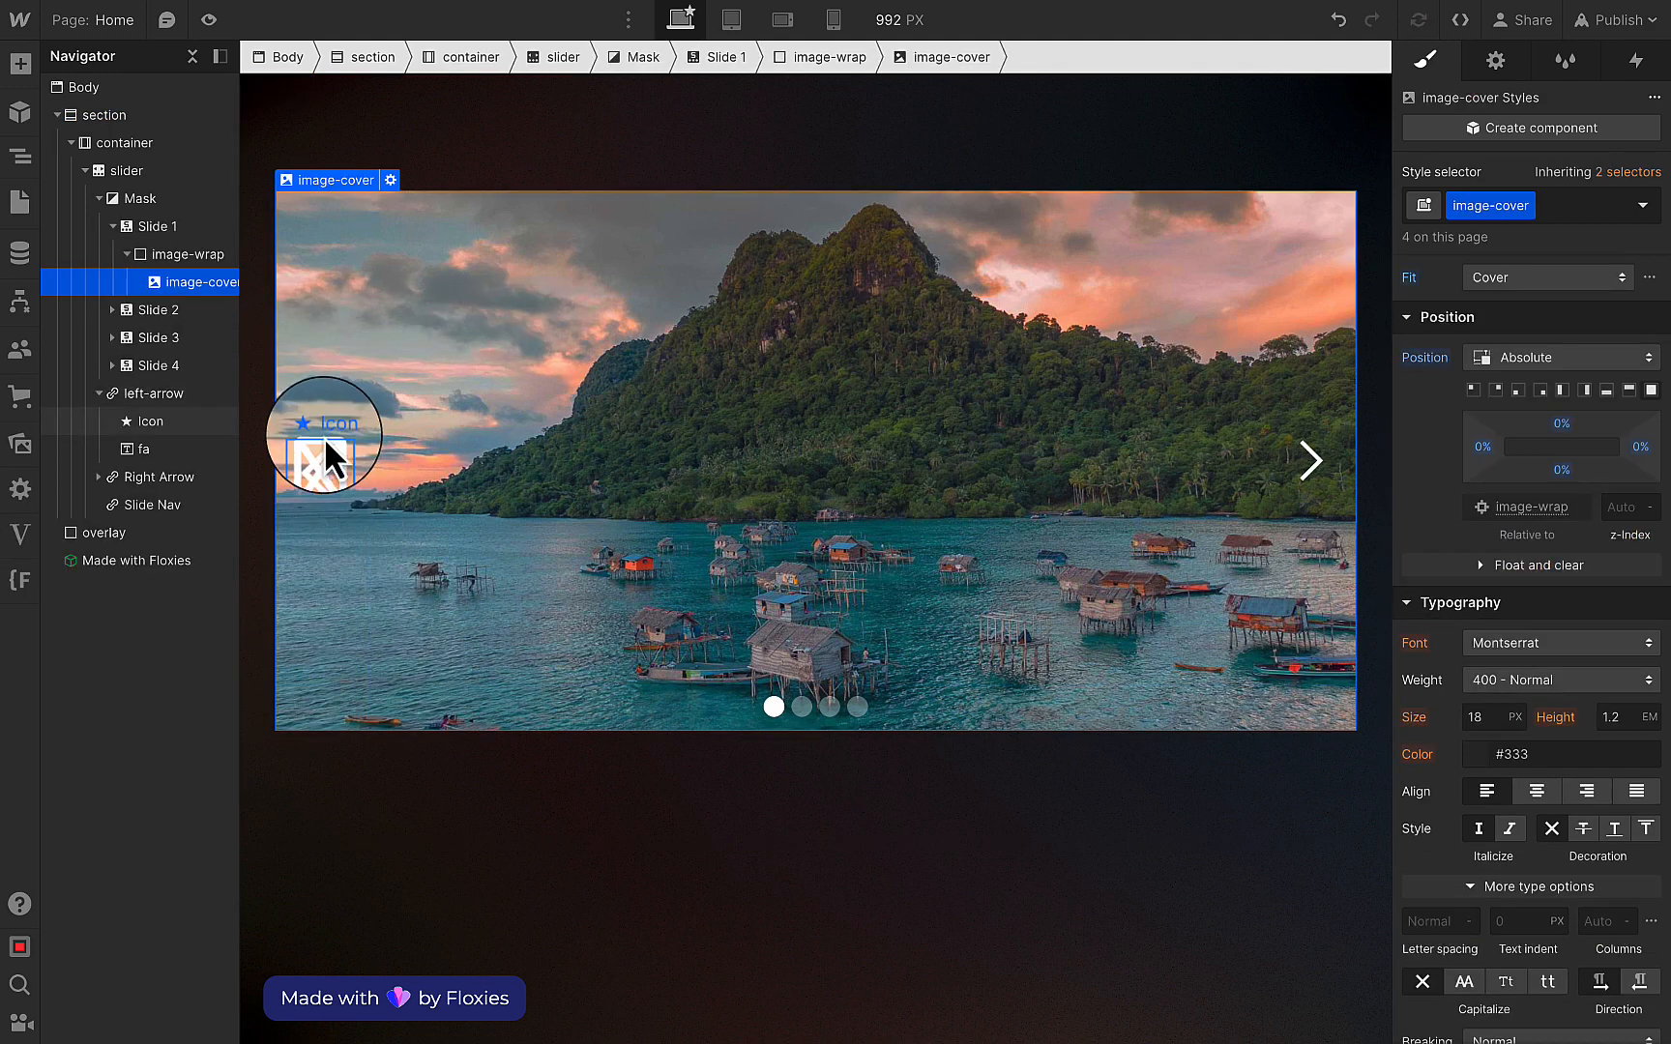
Delete the default Icon from left-arrow, keeping the fa text block.
{"action": "left_click", "coordinate": [322, 458]}
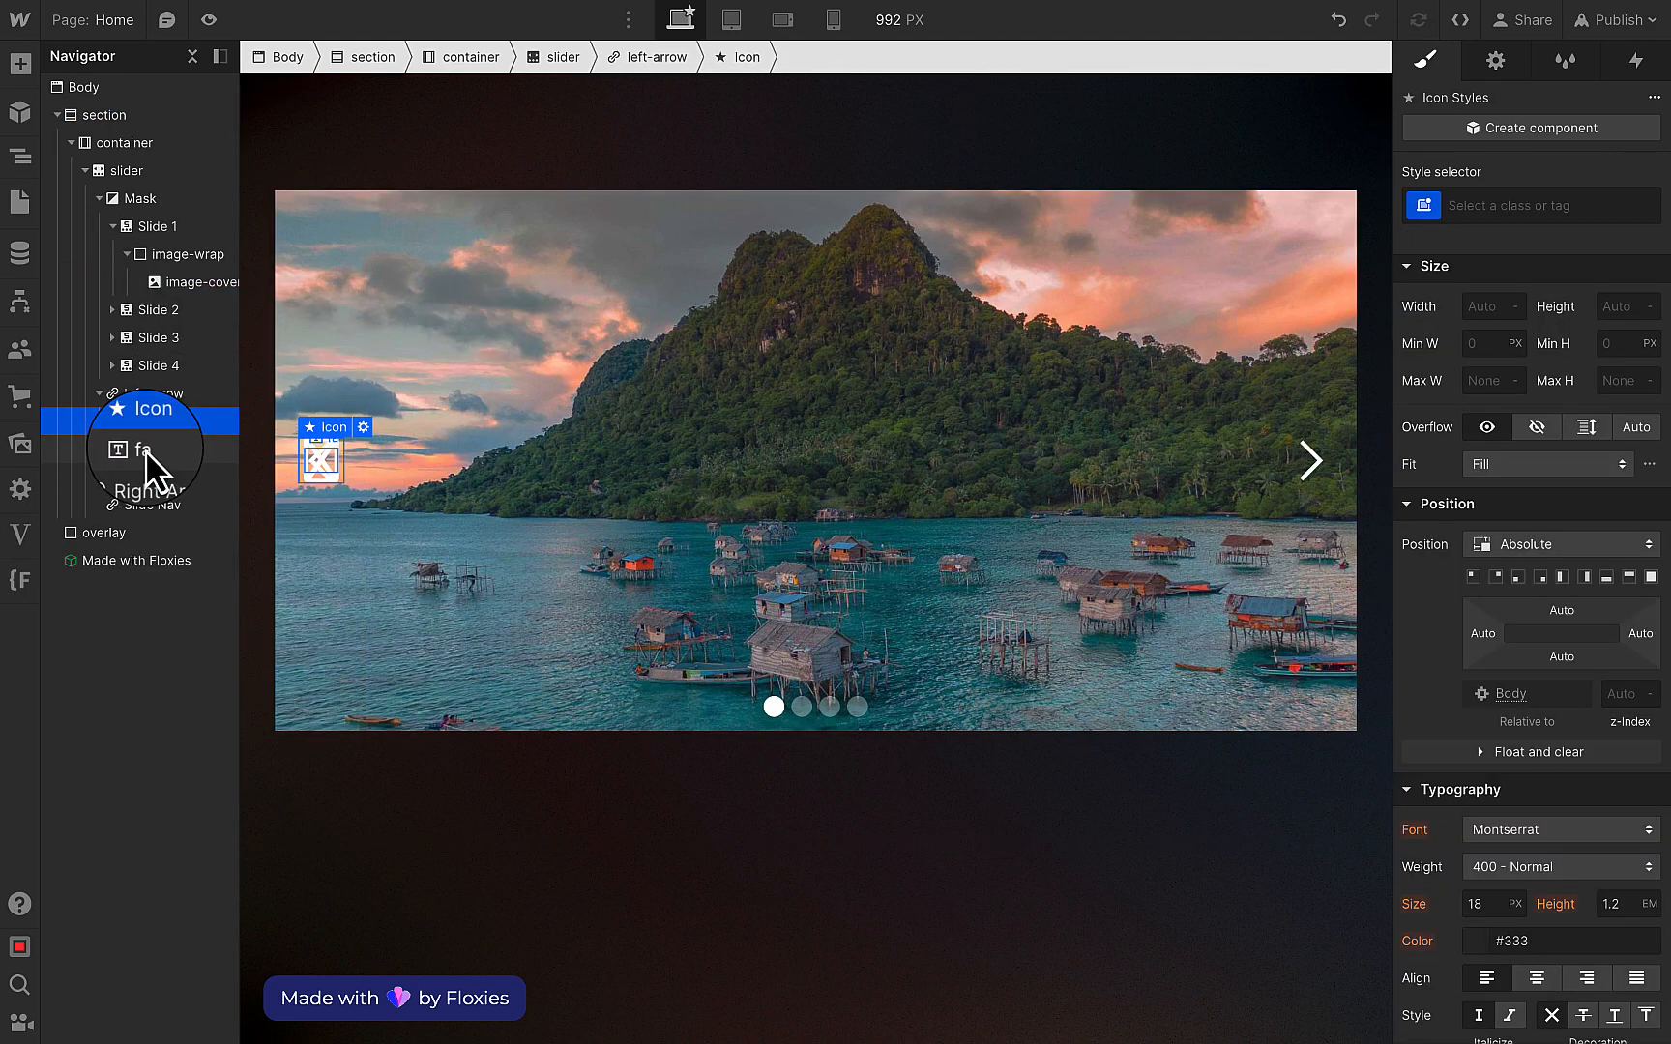
{"action": "left_click", "coordinate": [145, 448]}
{"action": "left_click", "coordinate": [148, 418]}
{"action": "key", "text": "Delete"}
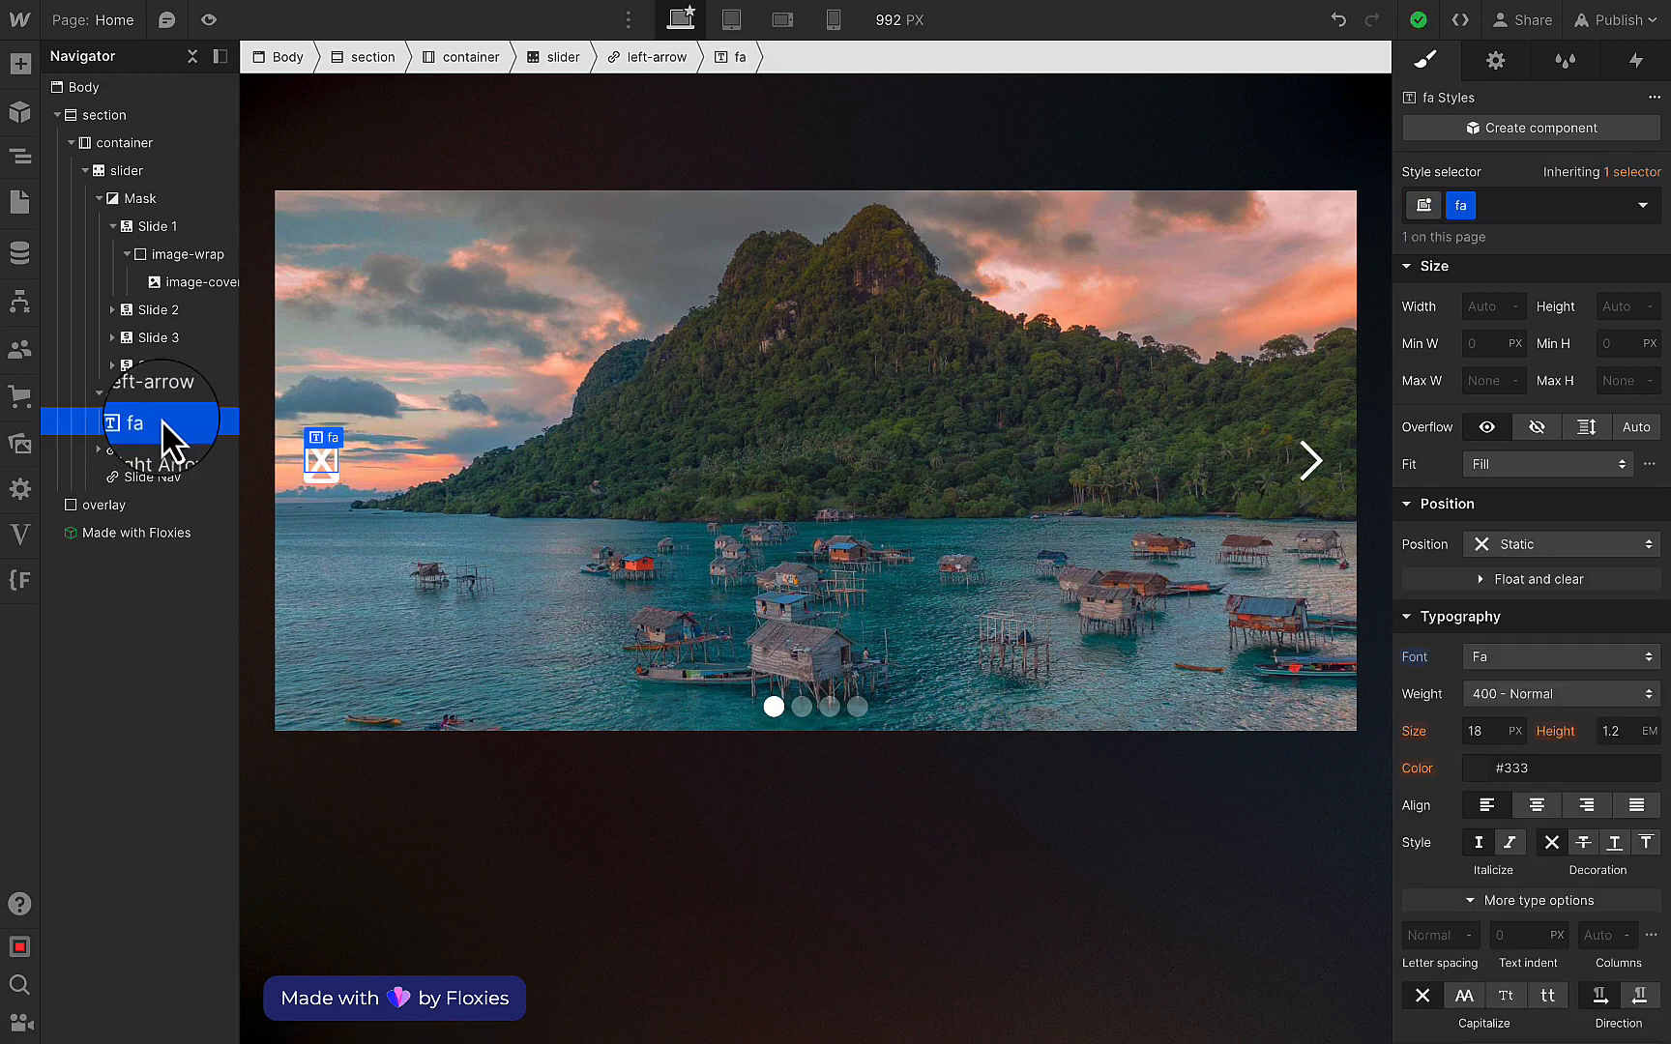
Set the fa text block's line height to 1.1 em and its weight to 900 - Black.
{"action": "left_click", "coordinate": [1611, 732]}
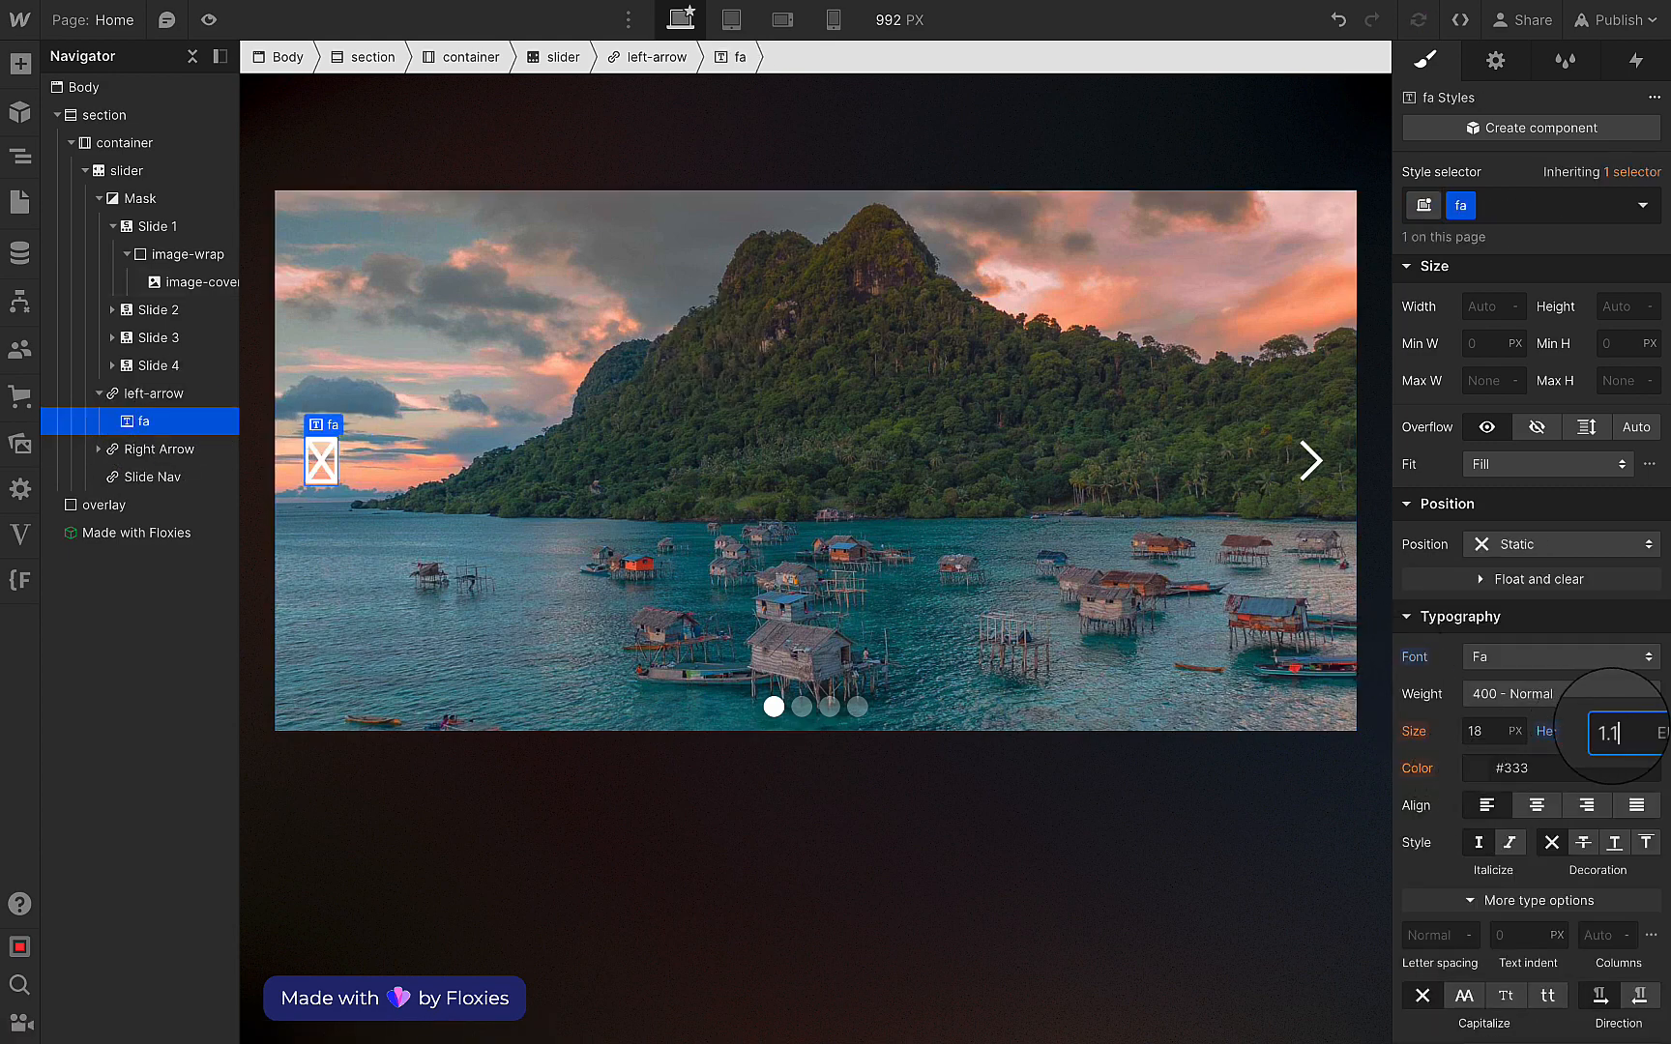
{"action": "type", "text": "1.1"}
{"action": "scroll", "coordinate": [1525, 734], "scroll_direction": "down", "scroll_amount": 1}
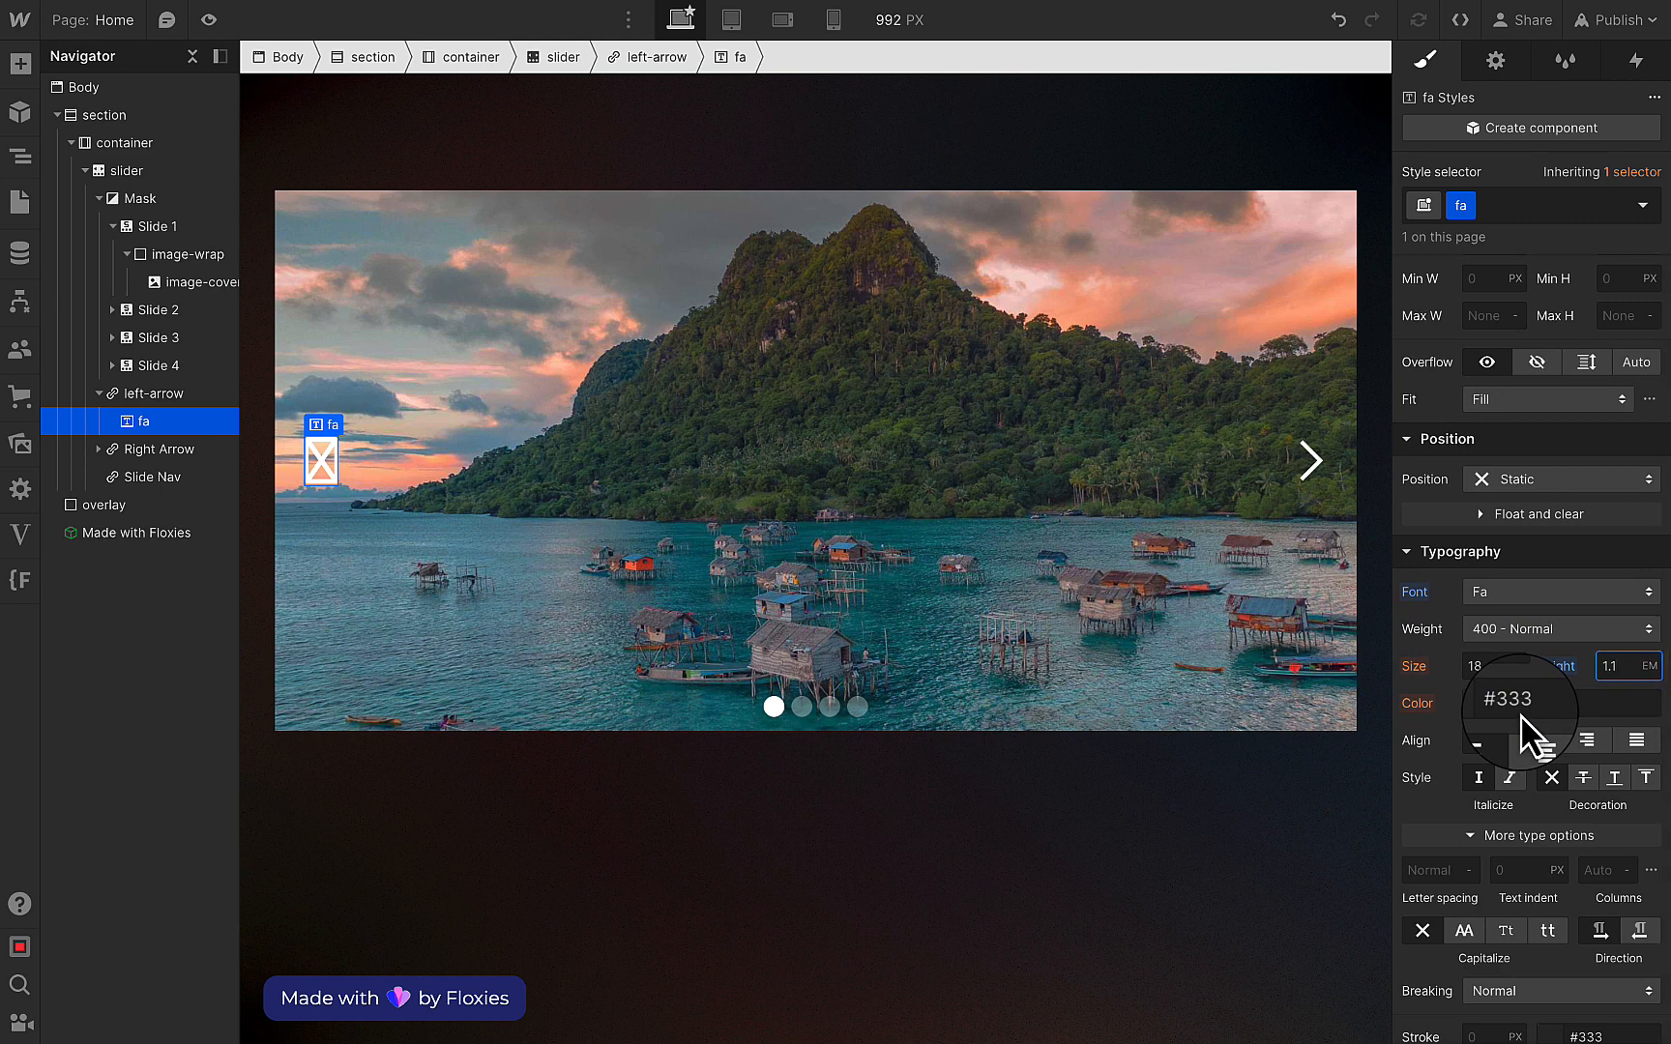
{"action": "scroll", "coordinate": [1524, 735], "scroll_direction": "down", "scroll_amount": 2}
{"action": "left_click", "coordinate": [1503, 546]}
{"action": "left_click", "coordinate": [1494, 641]}
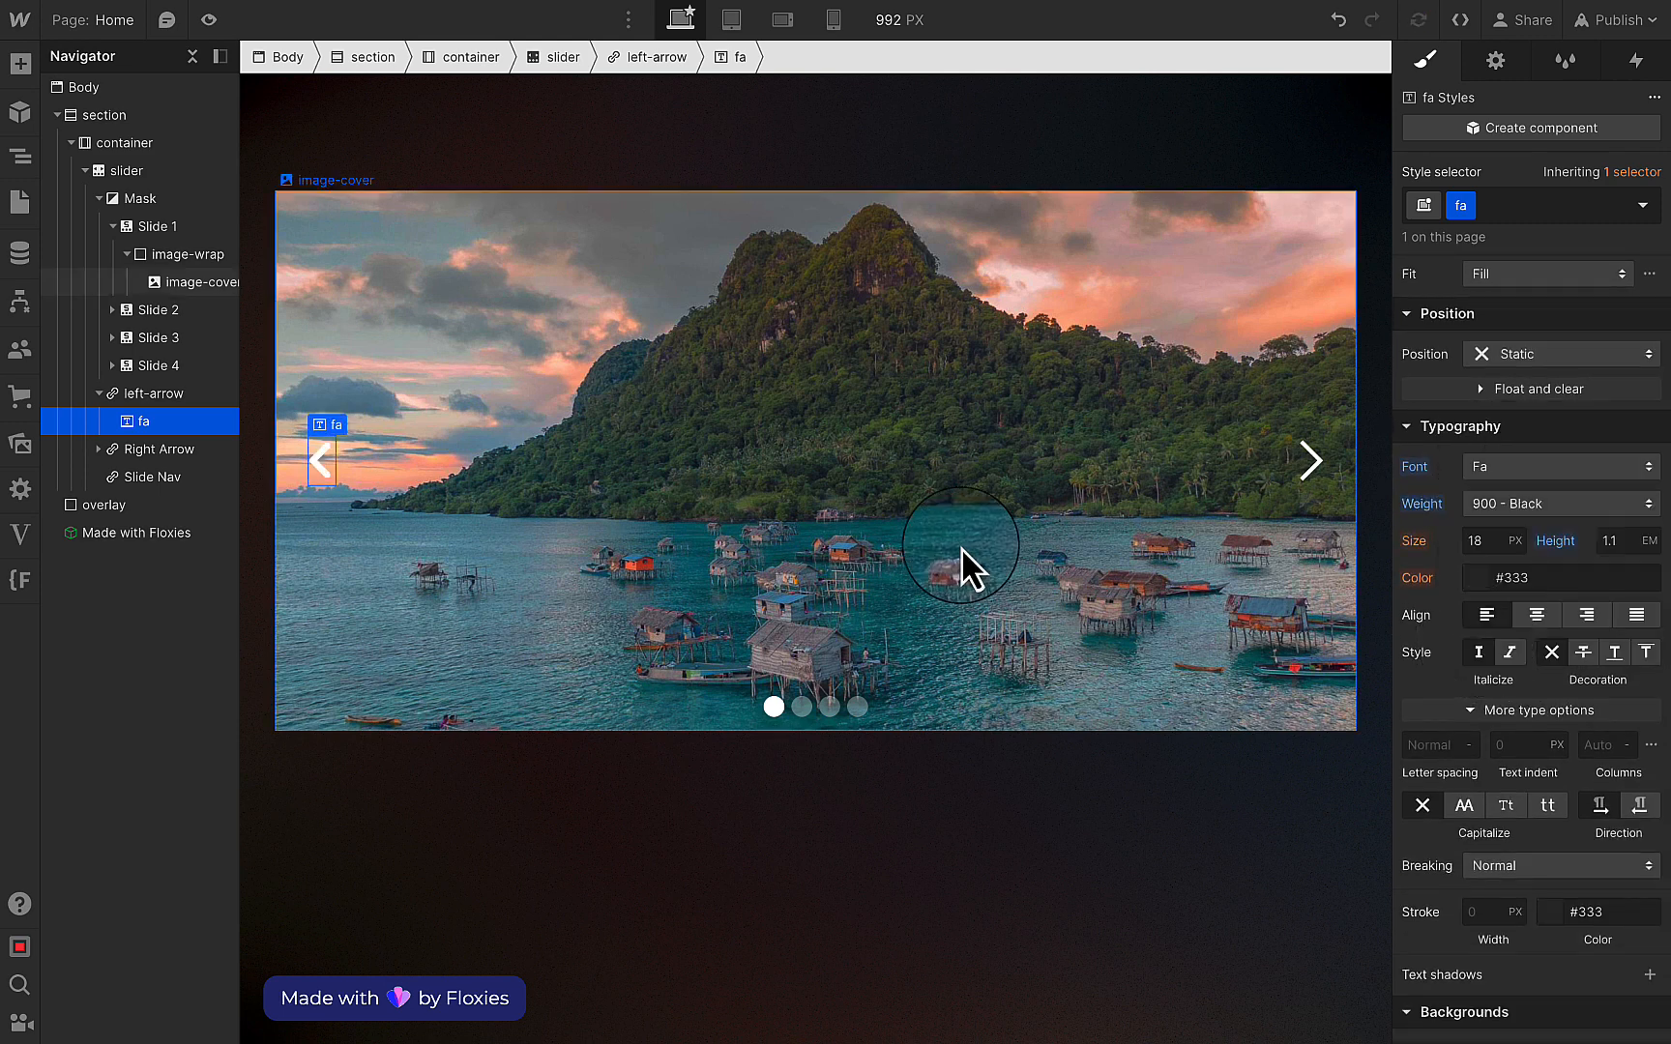
Set the fa text block's font size to 30 px and its line height to 1 em.
{"action": "left_click", "coordinate": [1486, 549]}
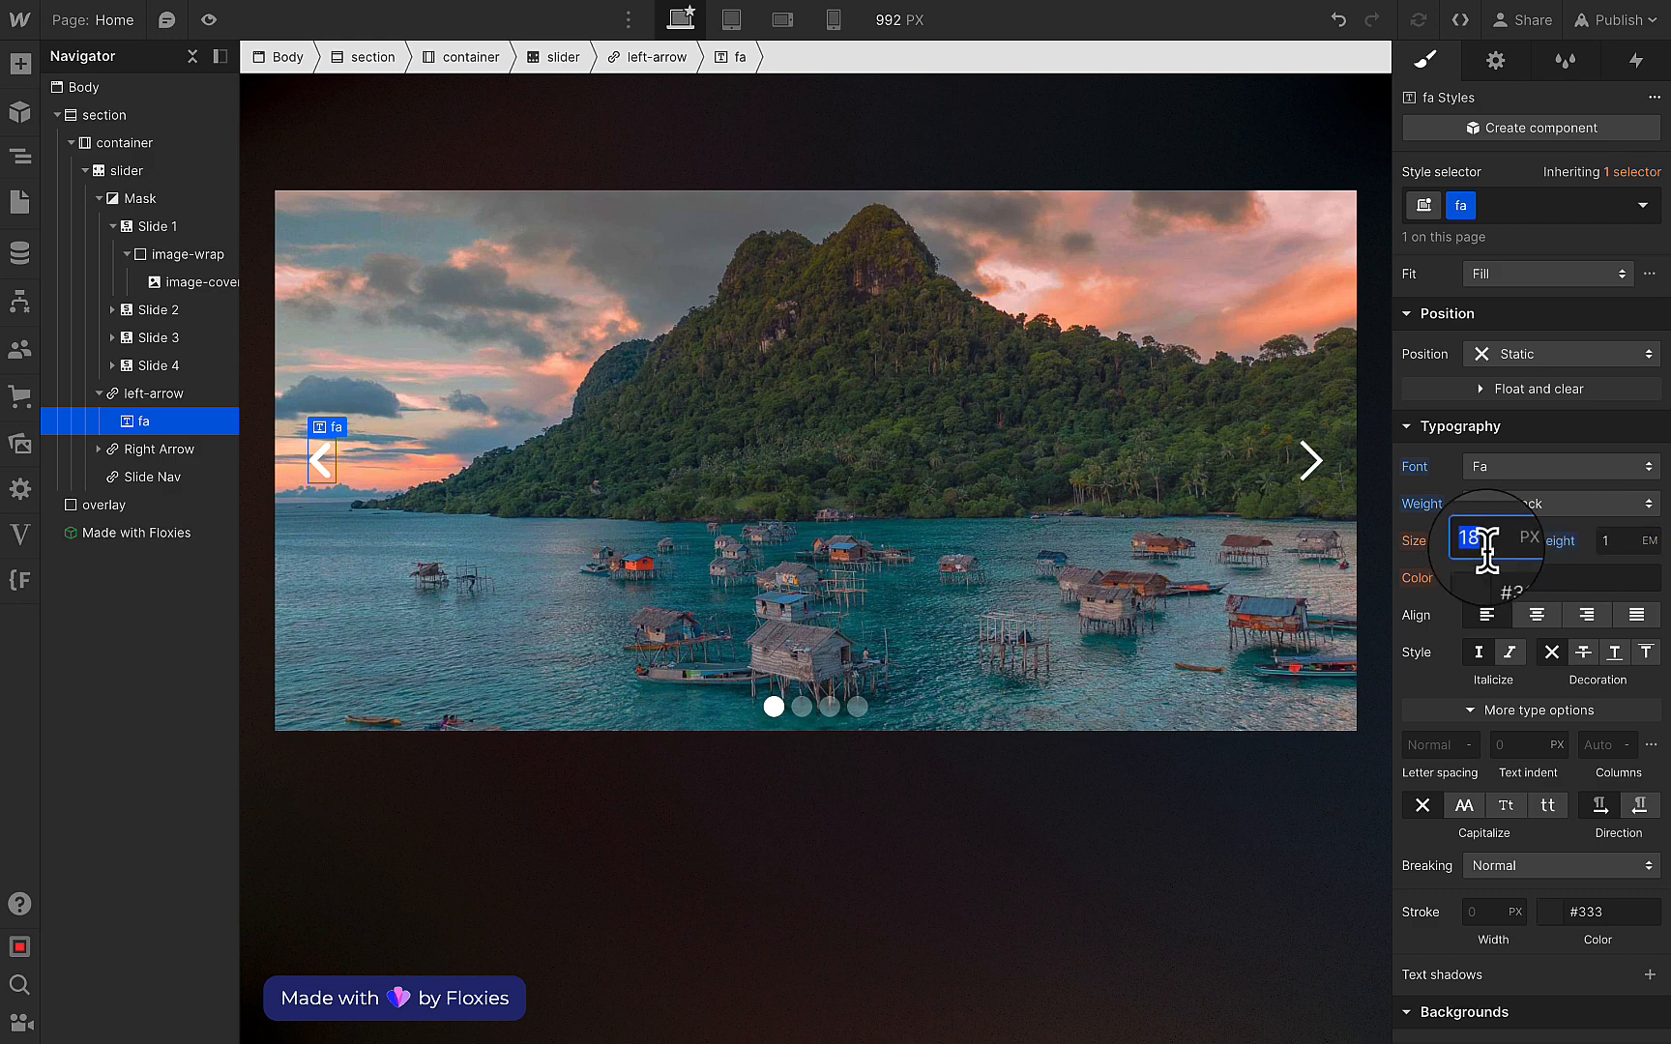
{"action": "key", "text": "shift+Down"}
{"action": "left_click", "coordinate": [313, 443]}
{"action": "left_click", "coordinate": [318, 453]}
Give the slider's Right Arrow a new class named right-arrow.
{"action": "left_click", "coordinate": [1295, 367]}
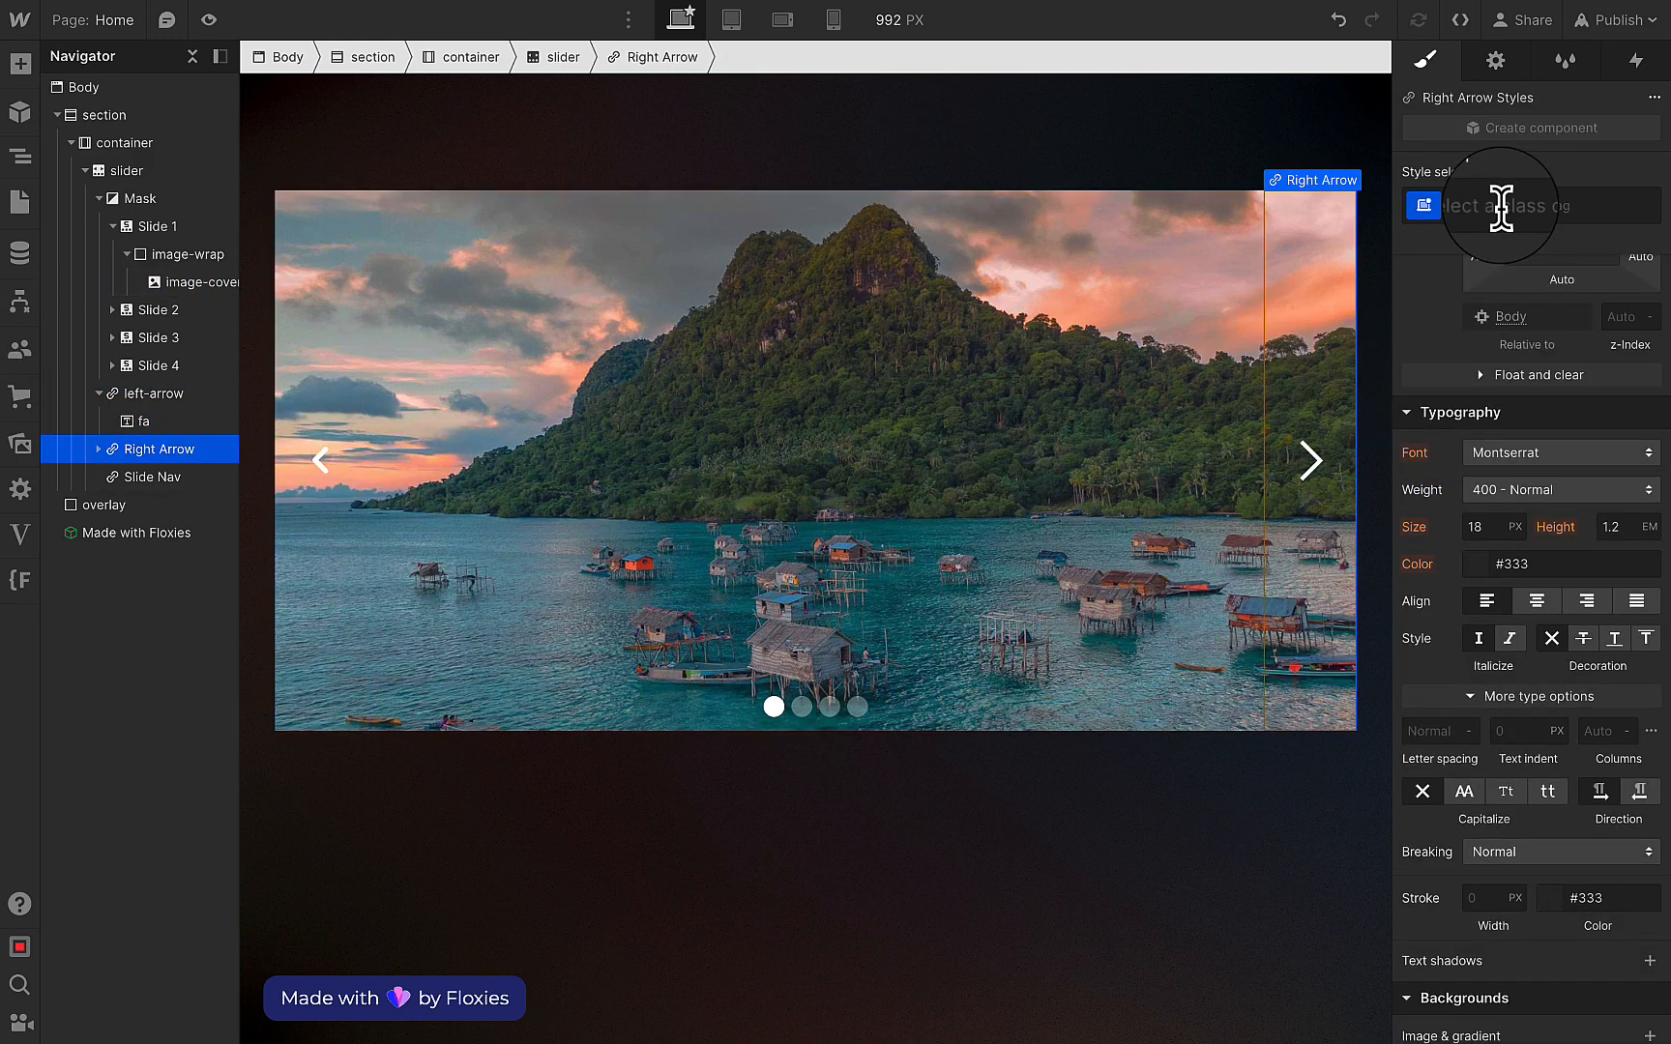
{"action": "left_click", "coordinate": [1499, 206]}
{"action": "type", "text": "right-arrow"}
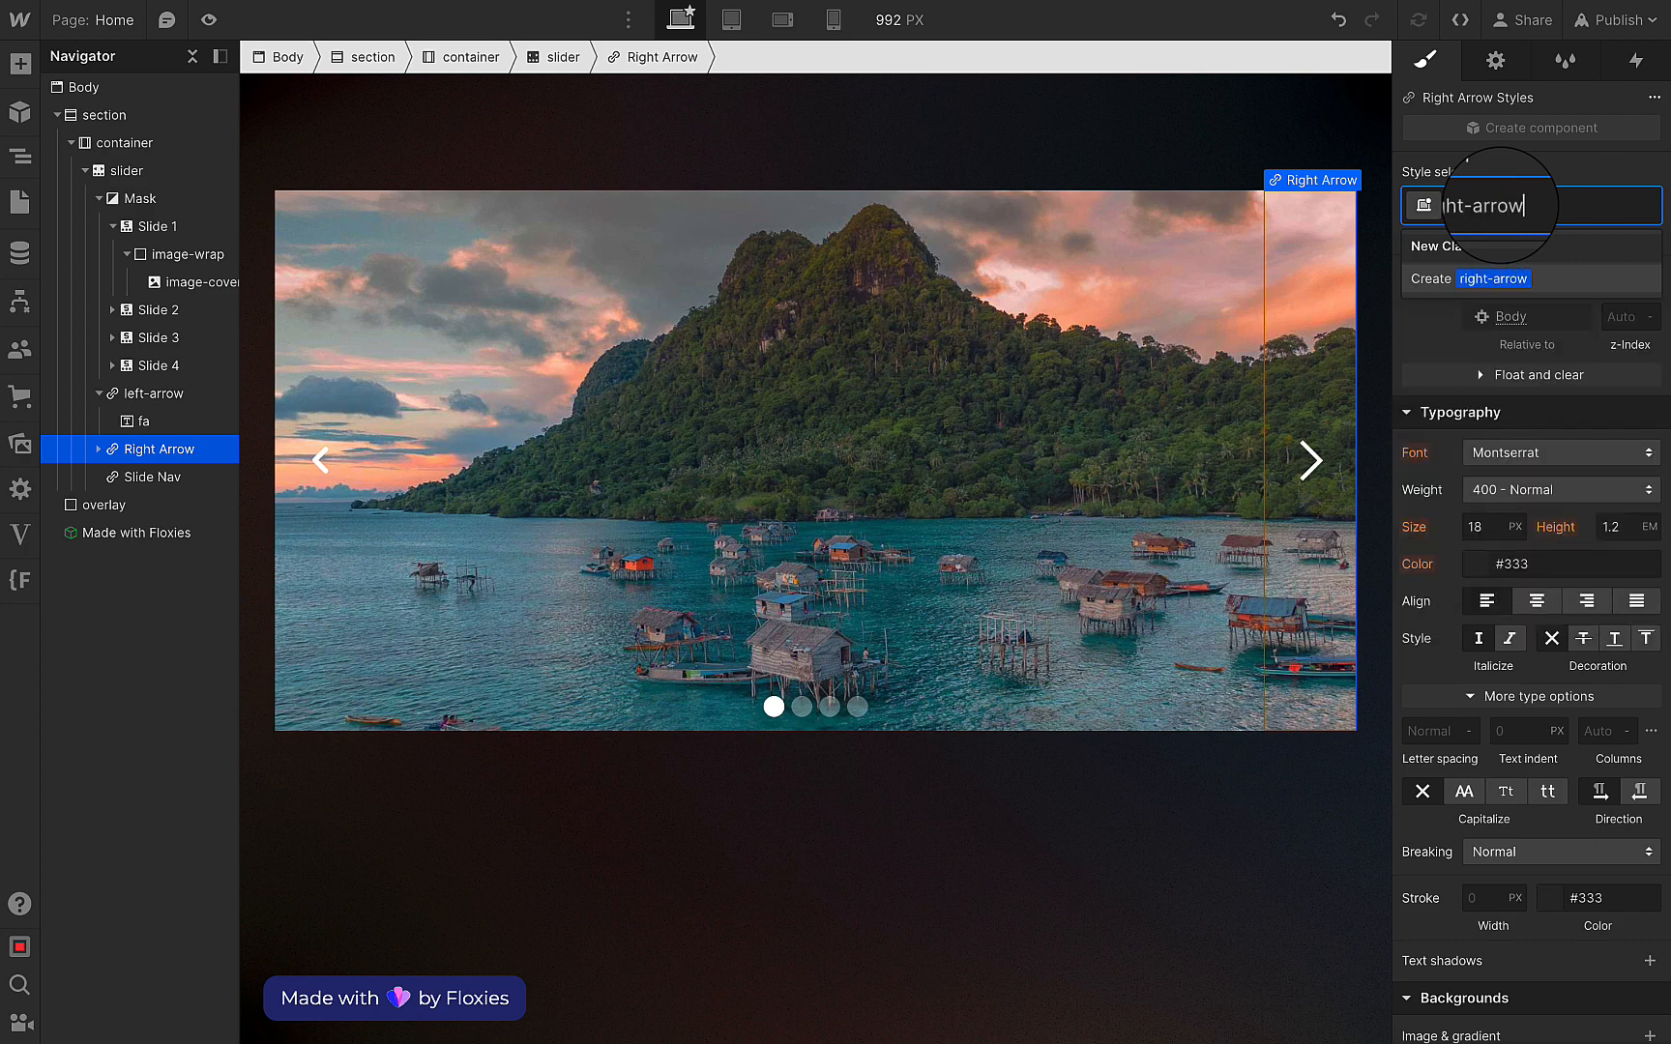
{"action": "key", "text": "Return"}
Set right-arrow's display to flex with centered alignment and justification.
{"action": "scroll", "coordinate": [1558, 513], "scroll_direction": "up", "scroll_amount": 5}
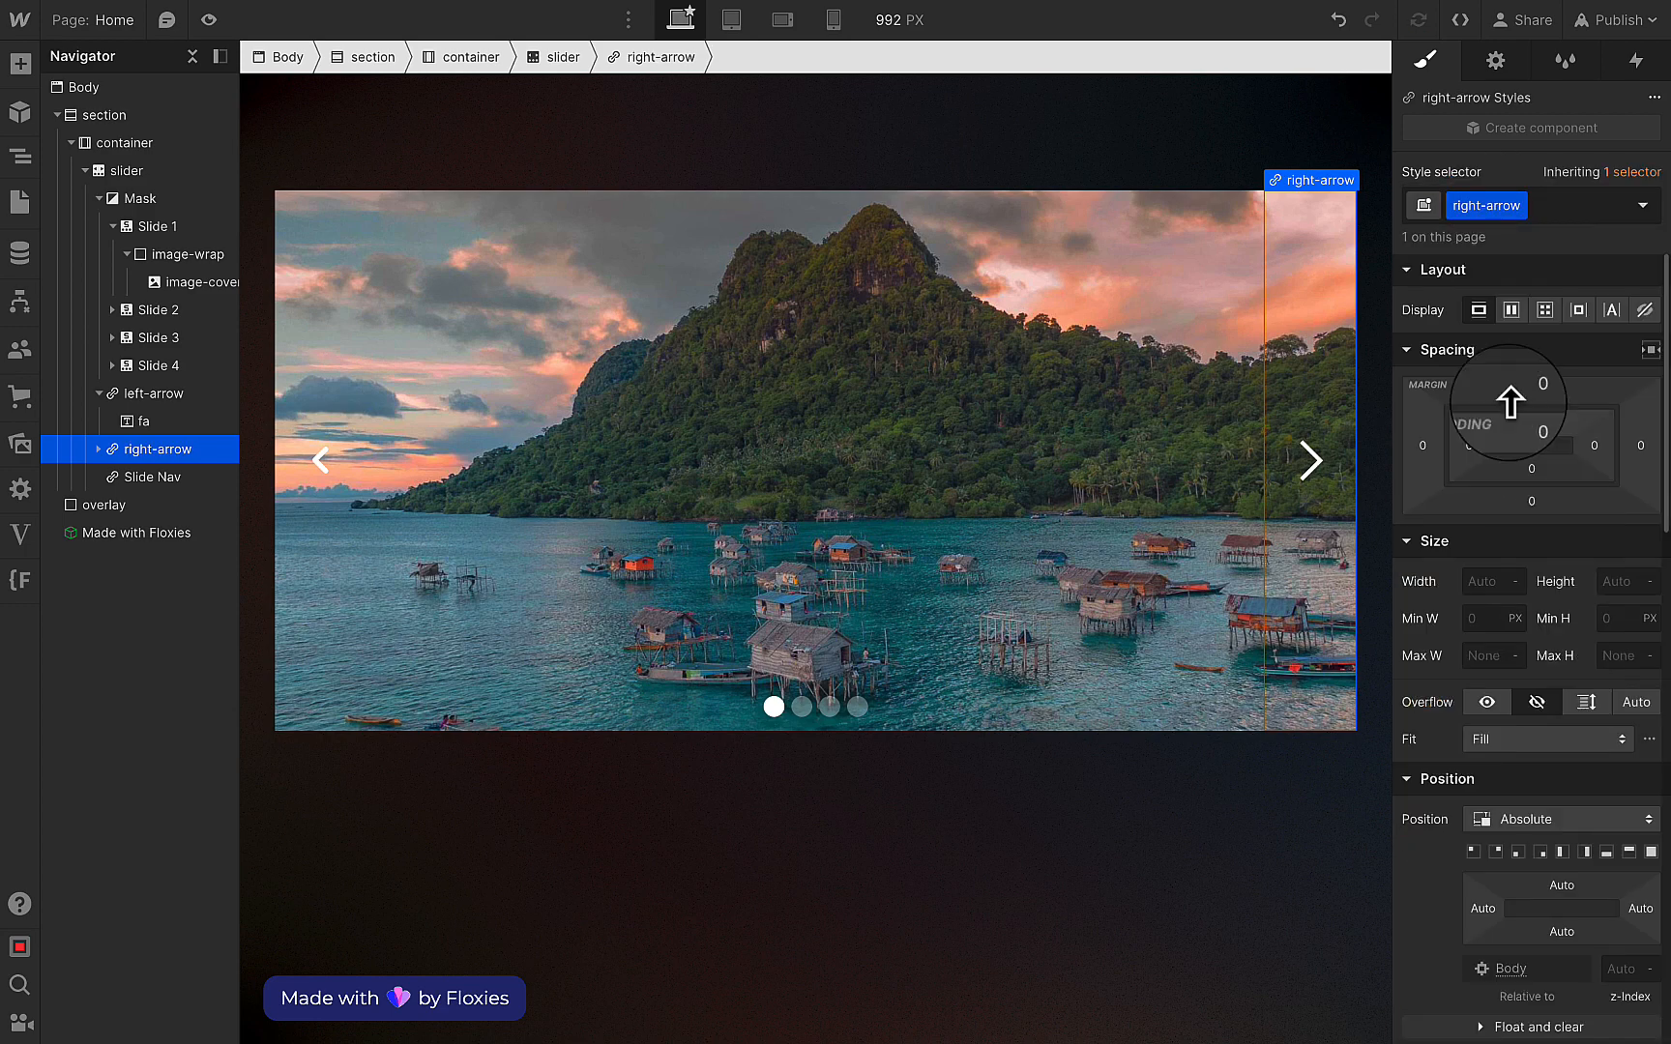
{"action": "left_click", "coordinate": [1513, 305]}
{"action": "left_click", "coordinate": [1521, 393]}
{"action": "left_click", "coordinate": [1521, 430]}
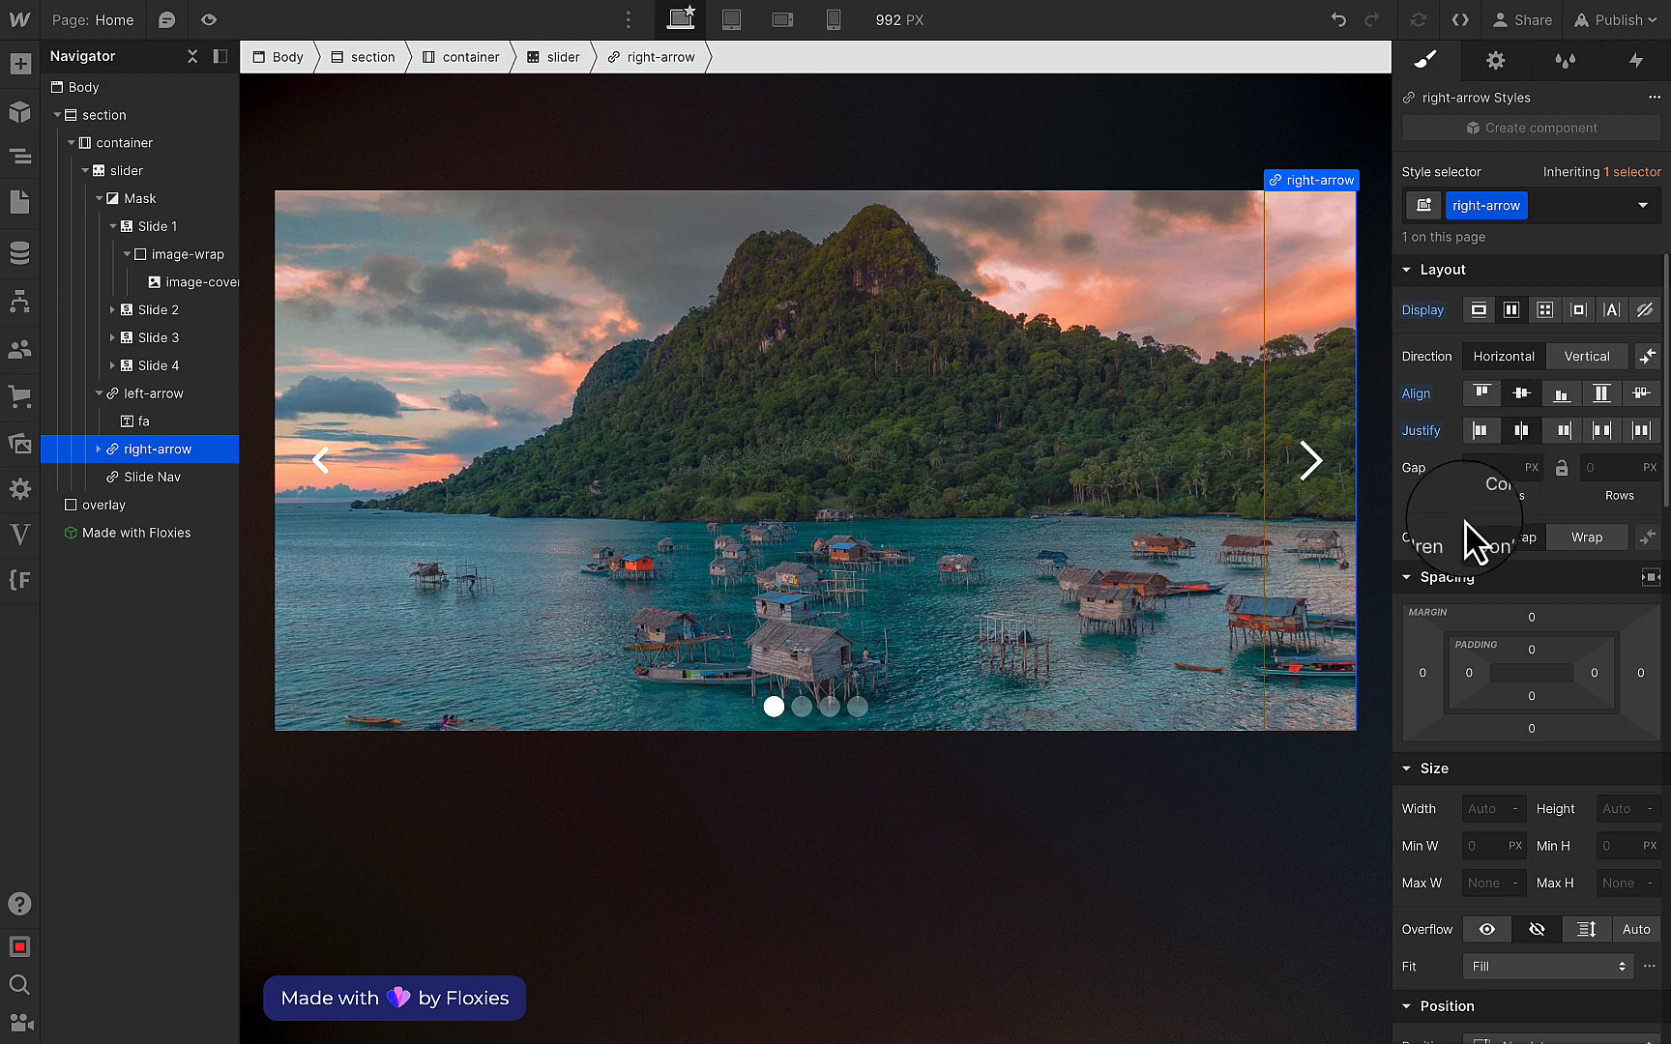
Copy the fa text block into right-arrow as a right-pointing arrow and delete its default icon.
{"action": "left_click", "coordinate": [322, 462]}
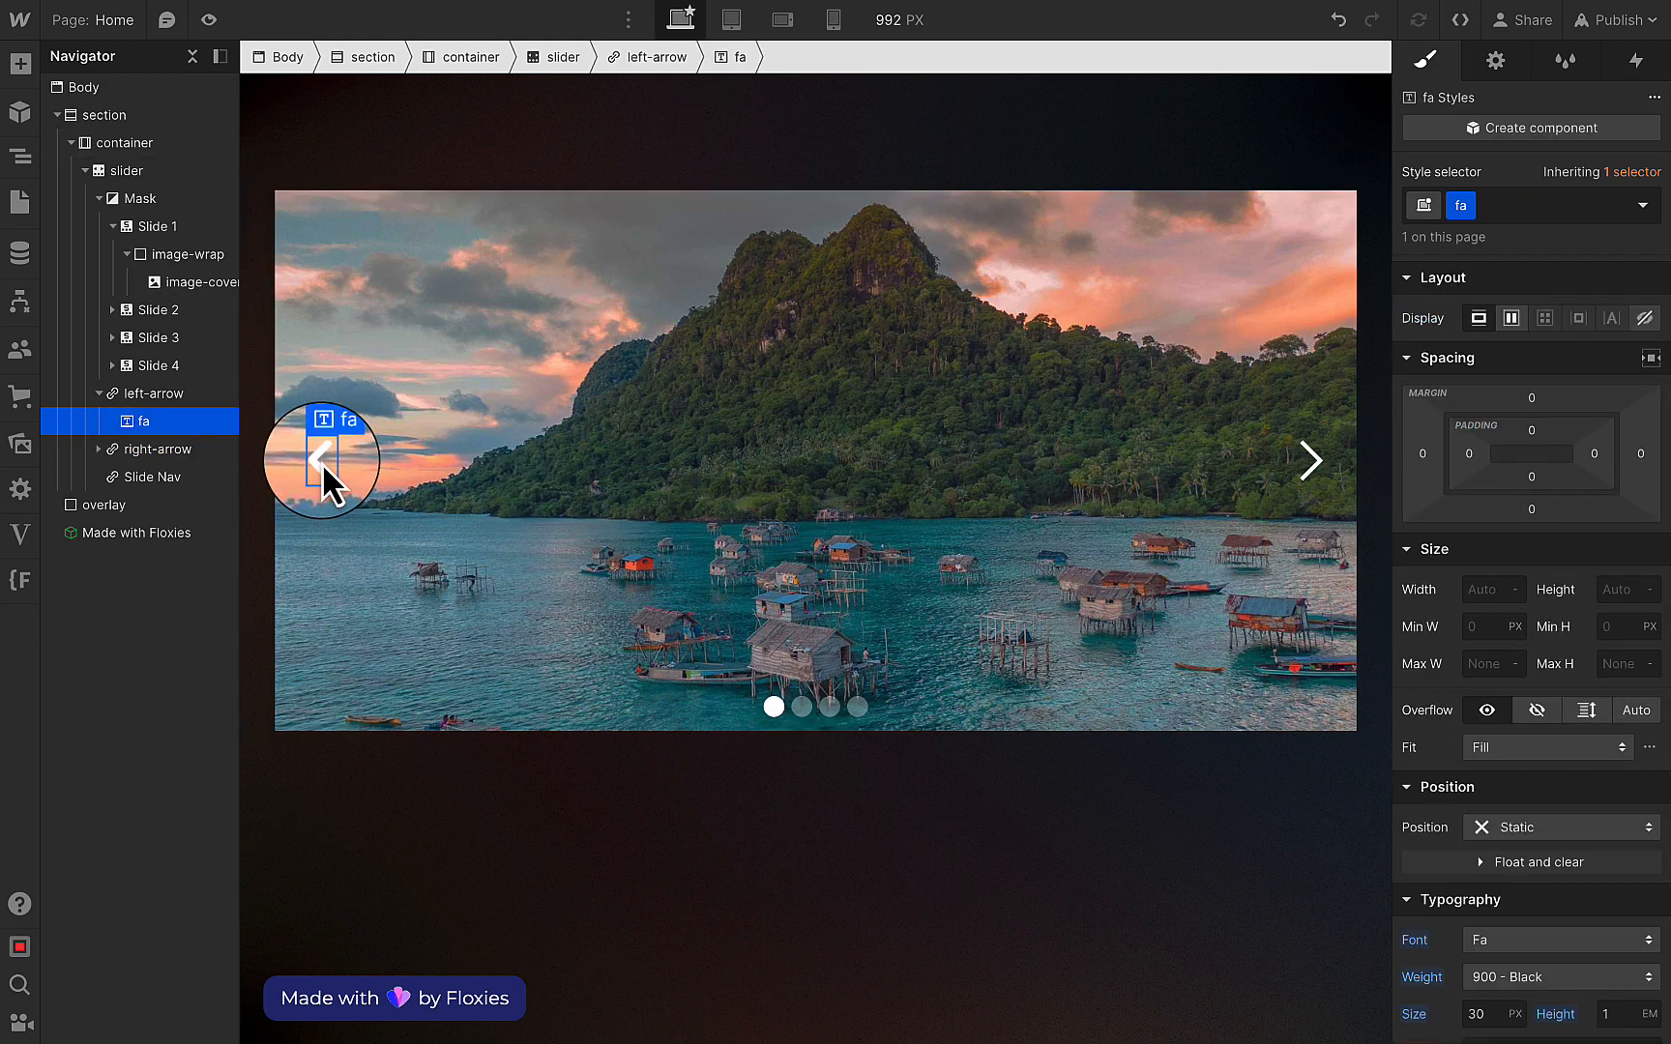
{"action": "left_click", "coordinate": [1279, 505]}
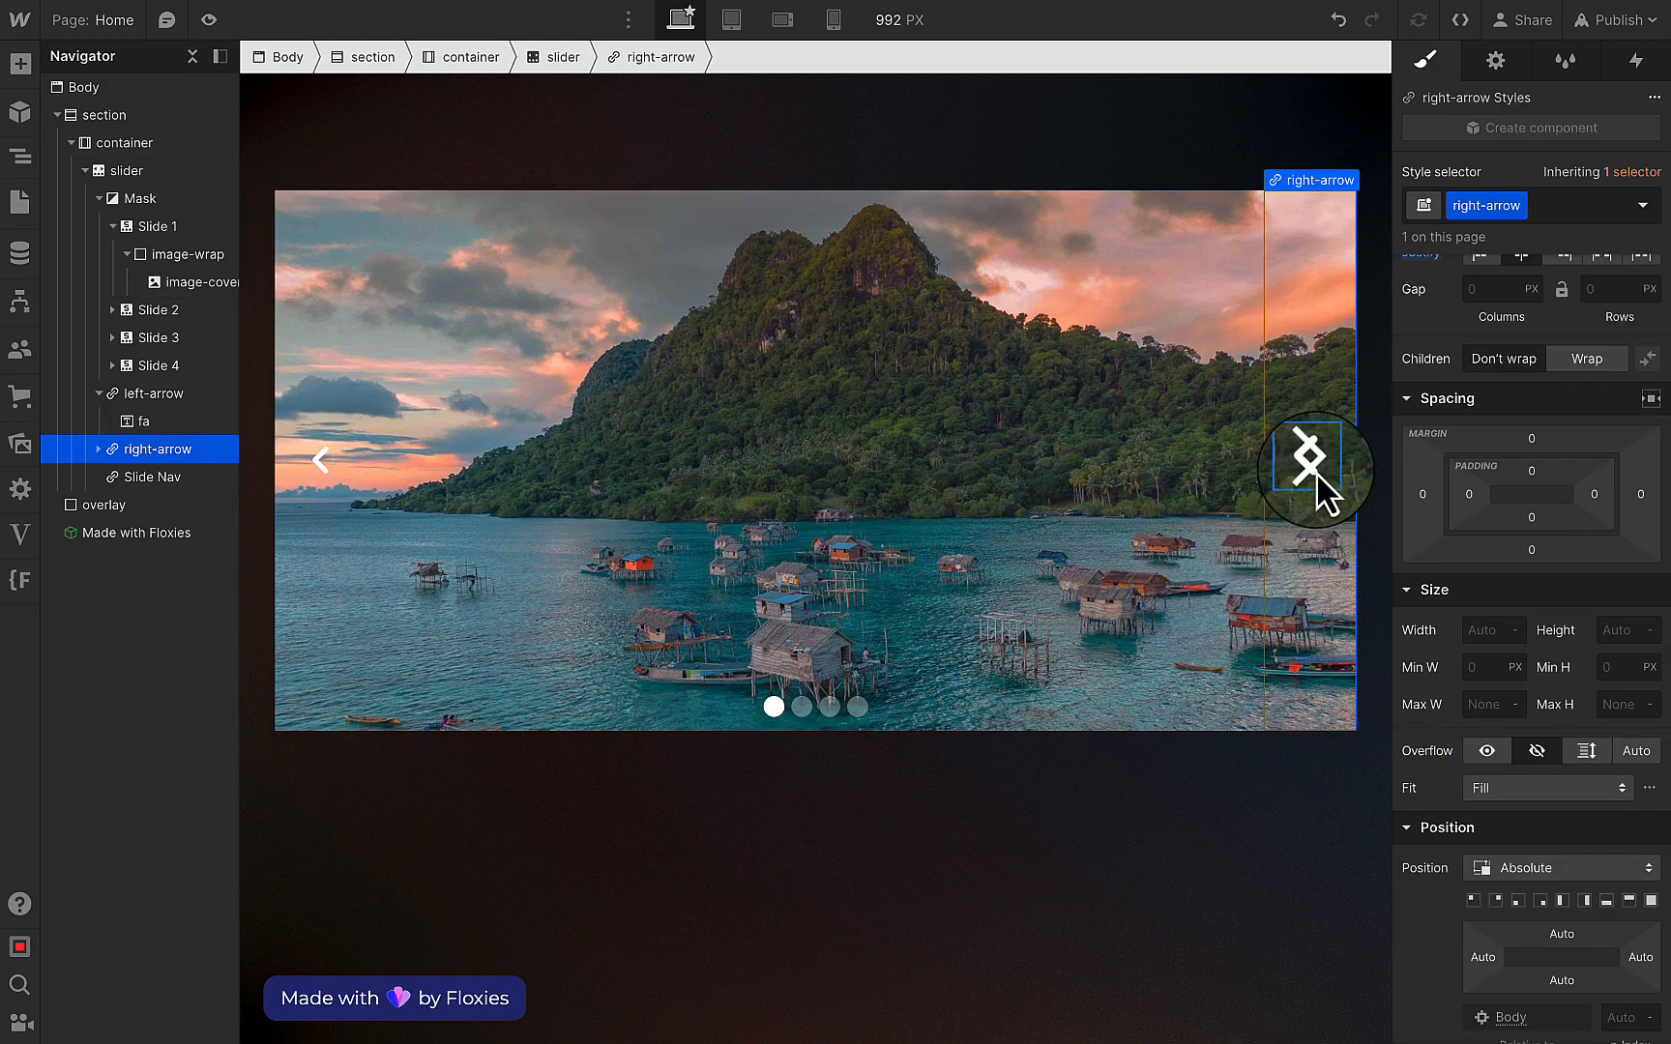
{"action": "left_click", "coordinate": [98, 449]}
{"action": "left_click", "coordinate": [146, 477]}
Give the slider's Mask a new class named mask.
{"action": "left_click", "coordinate": [53, 228]}
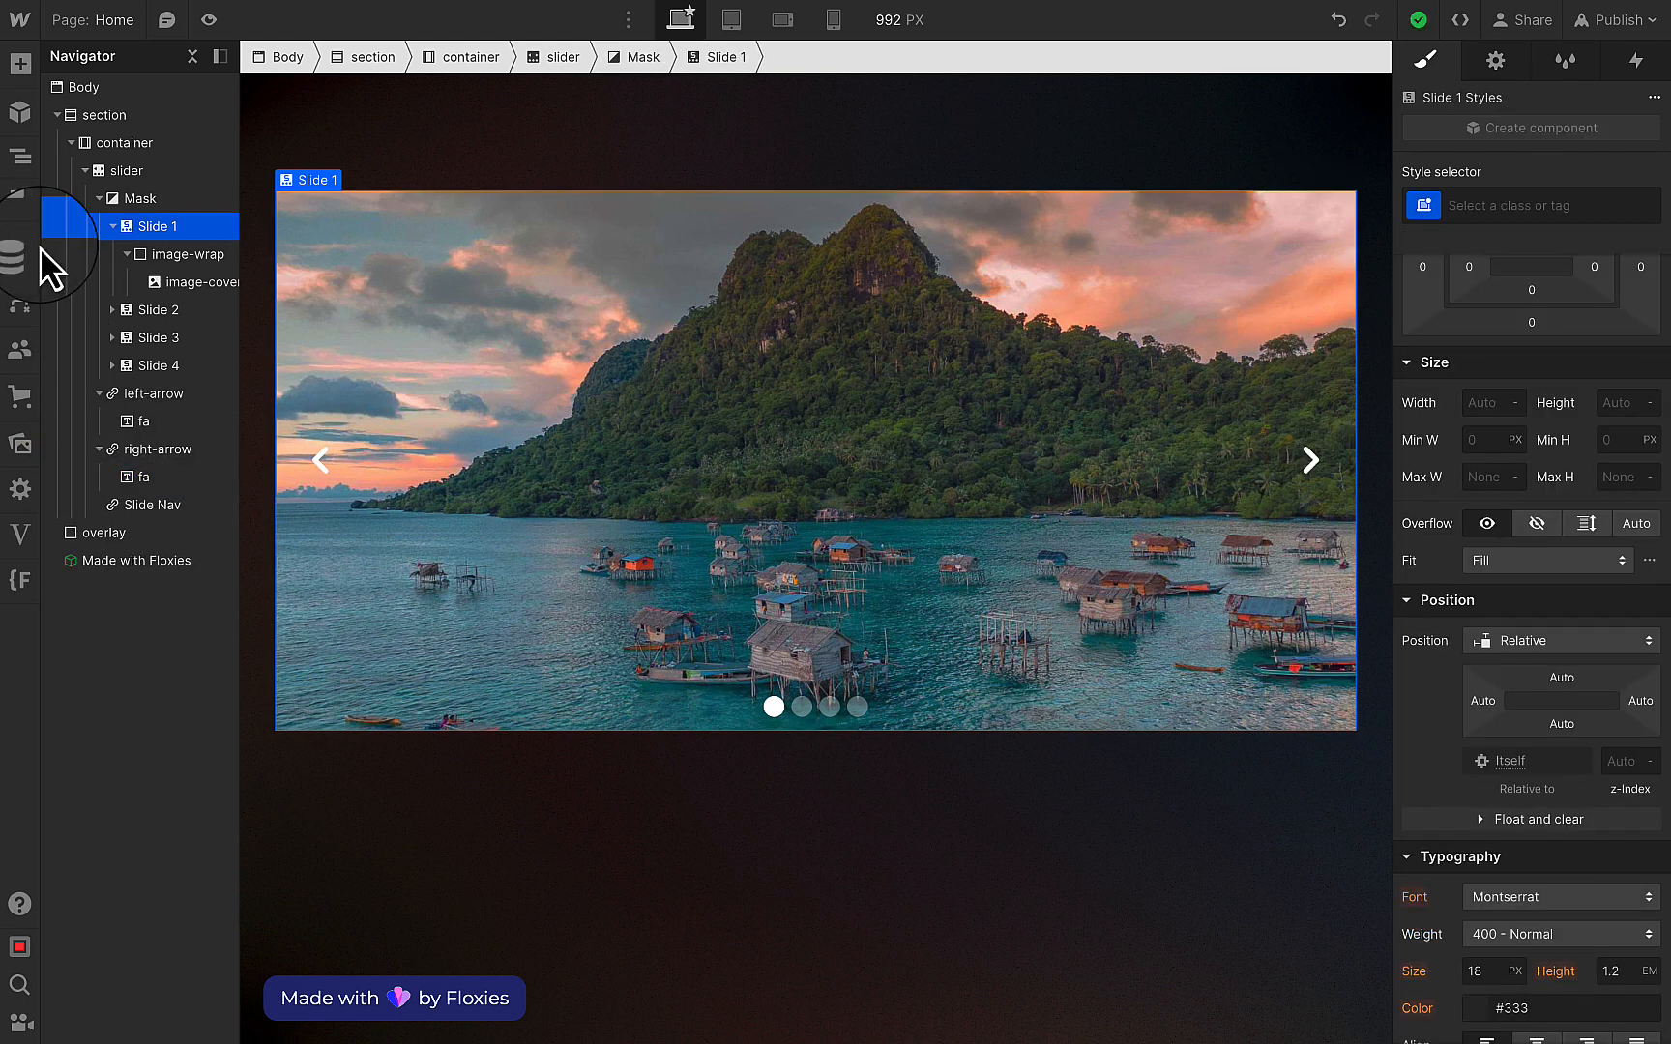
{"action": "left_click", "coordinate": [134, 199]}
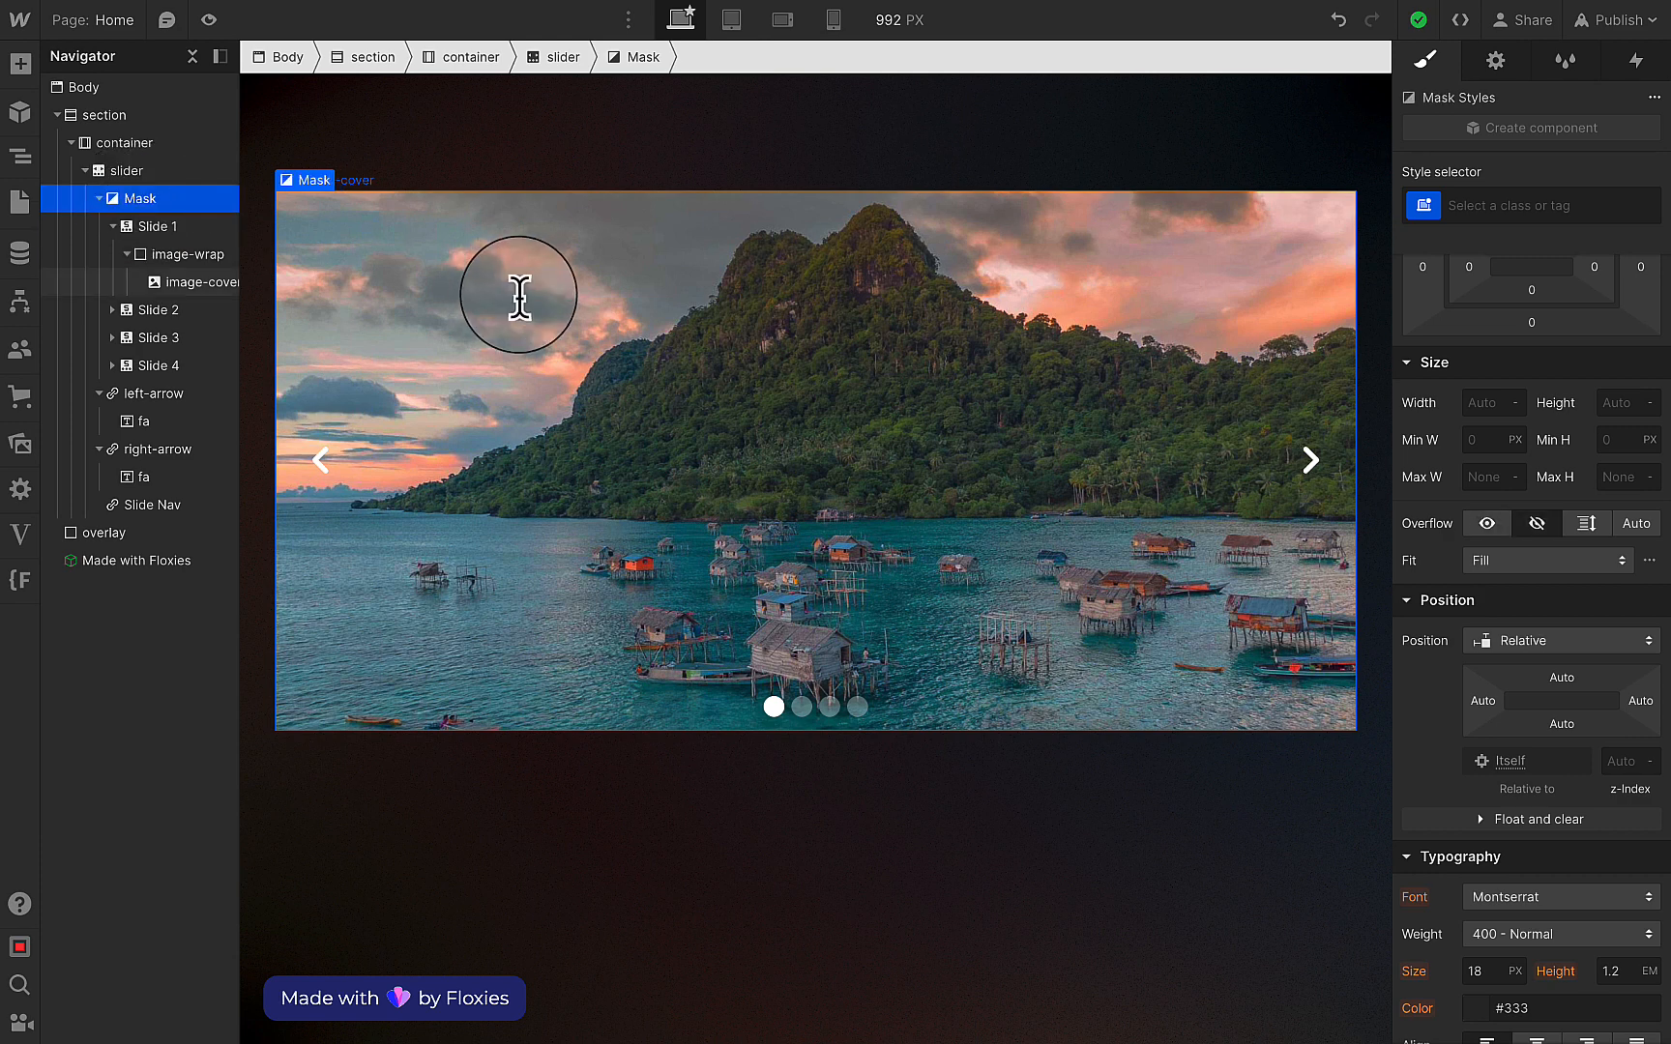
{"action": "left_click", "coordinate": [1513, 209]}
{"action": "type", "text": "mask"}
{"action": "key", "text": "Return"}
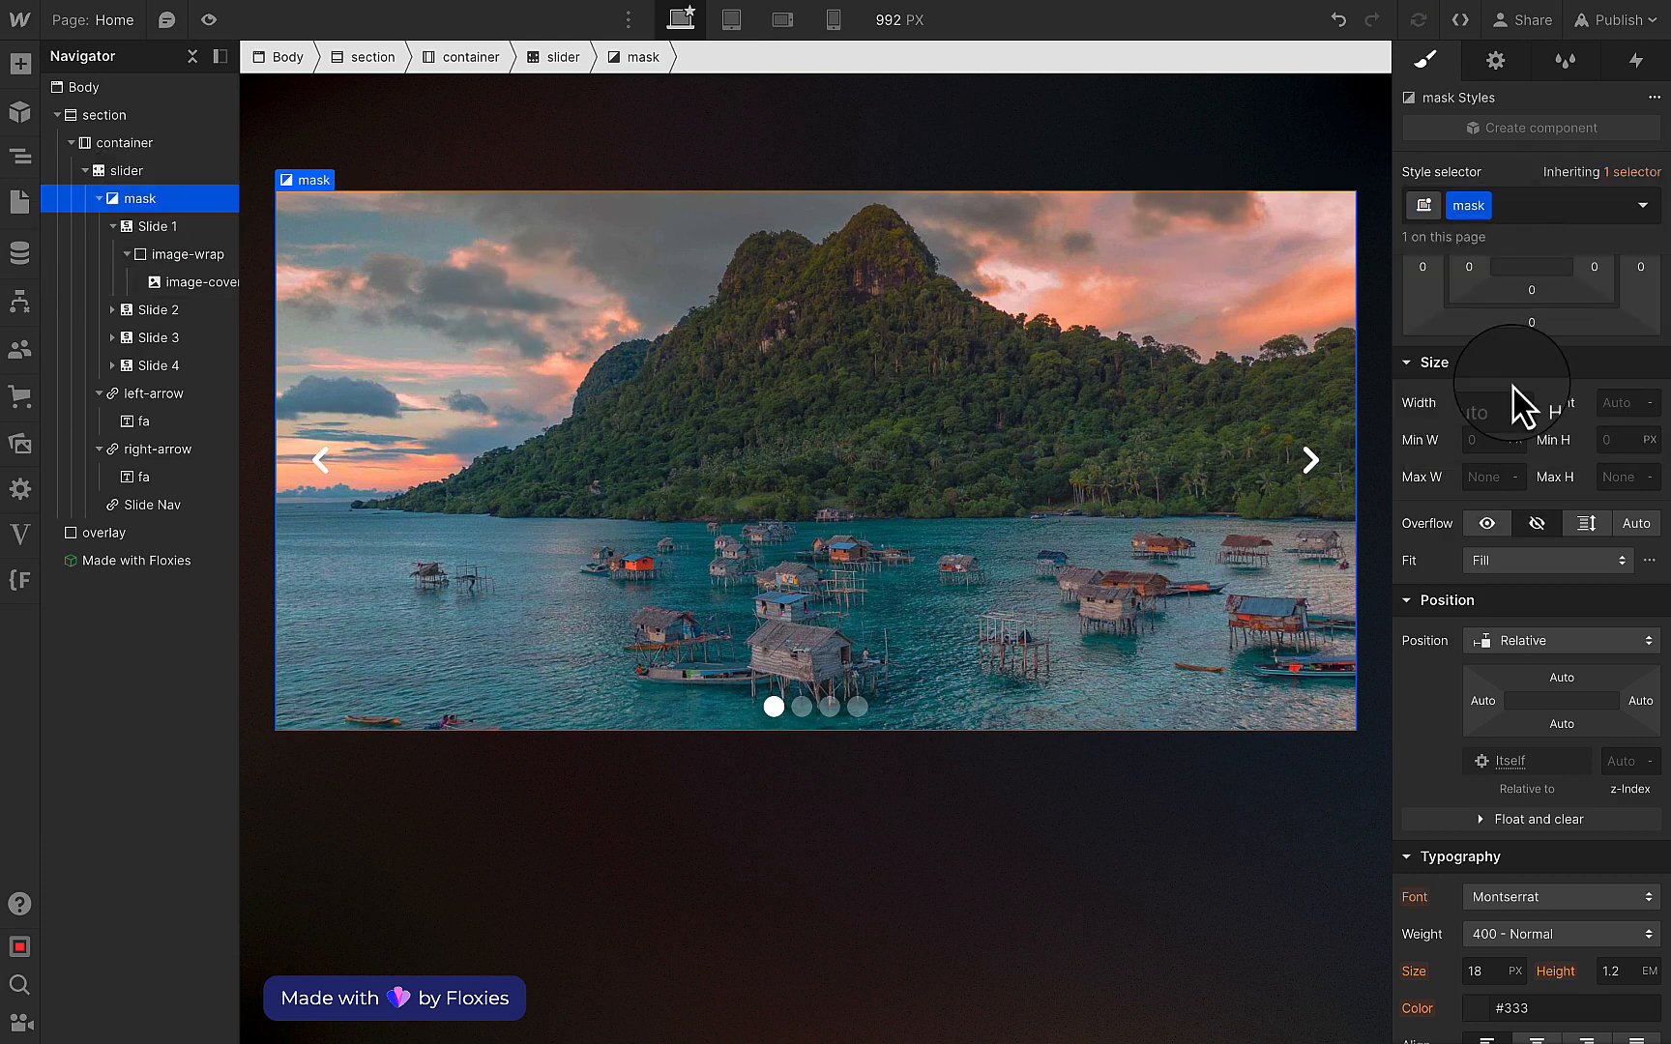
Set the mask's width to 90% and its overflow to visible.
{"action": "left_click", "coordinate": [1484, 404]}
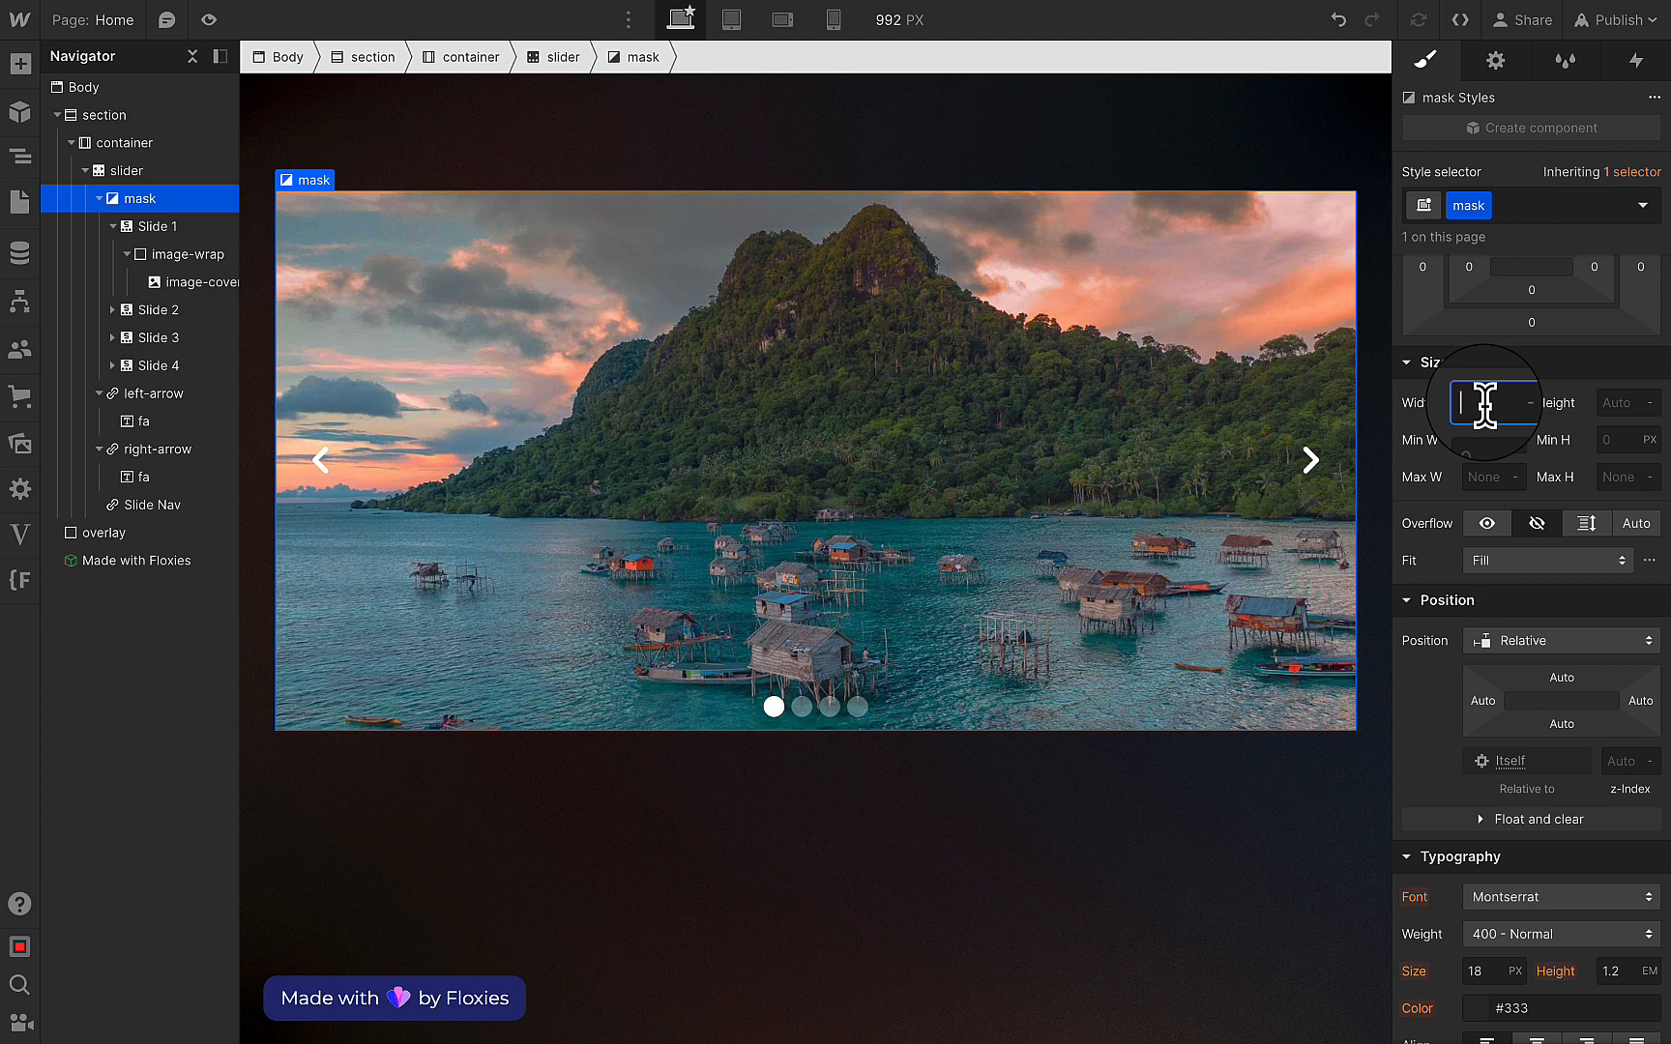
{"action": "type", "text": "90%"}
{"action": "key", "text": "Return"}
{"action": "left_click", "coordinate": [1485, 523]}
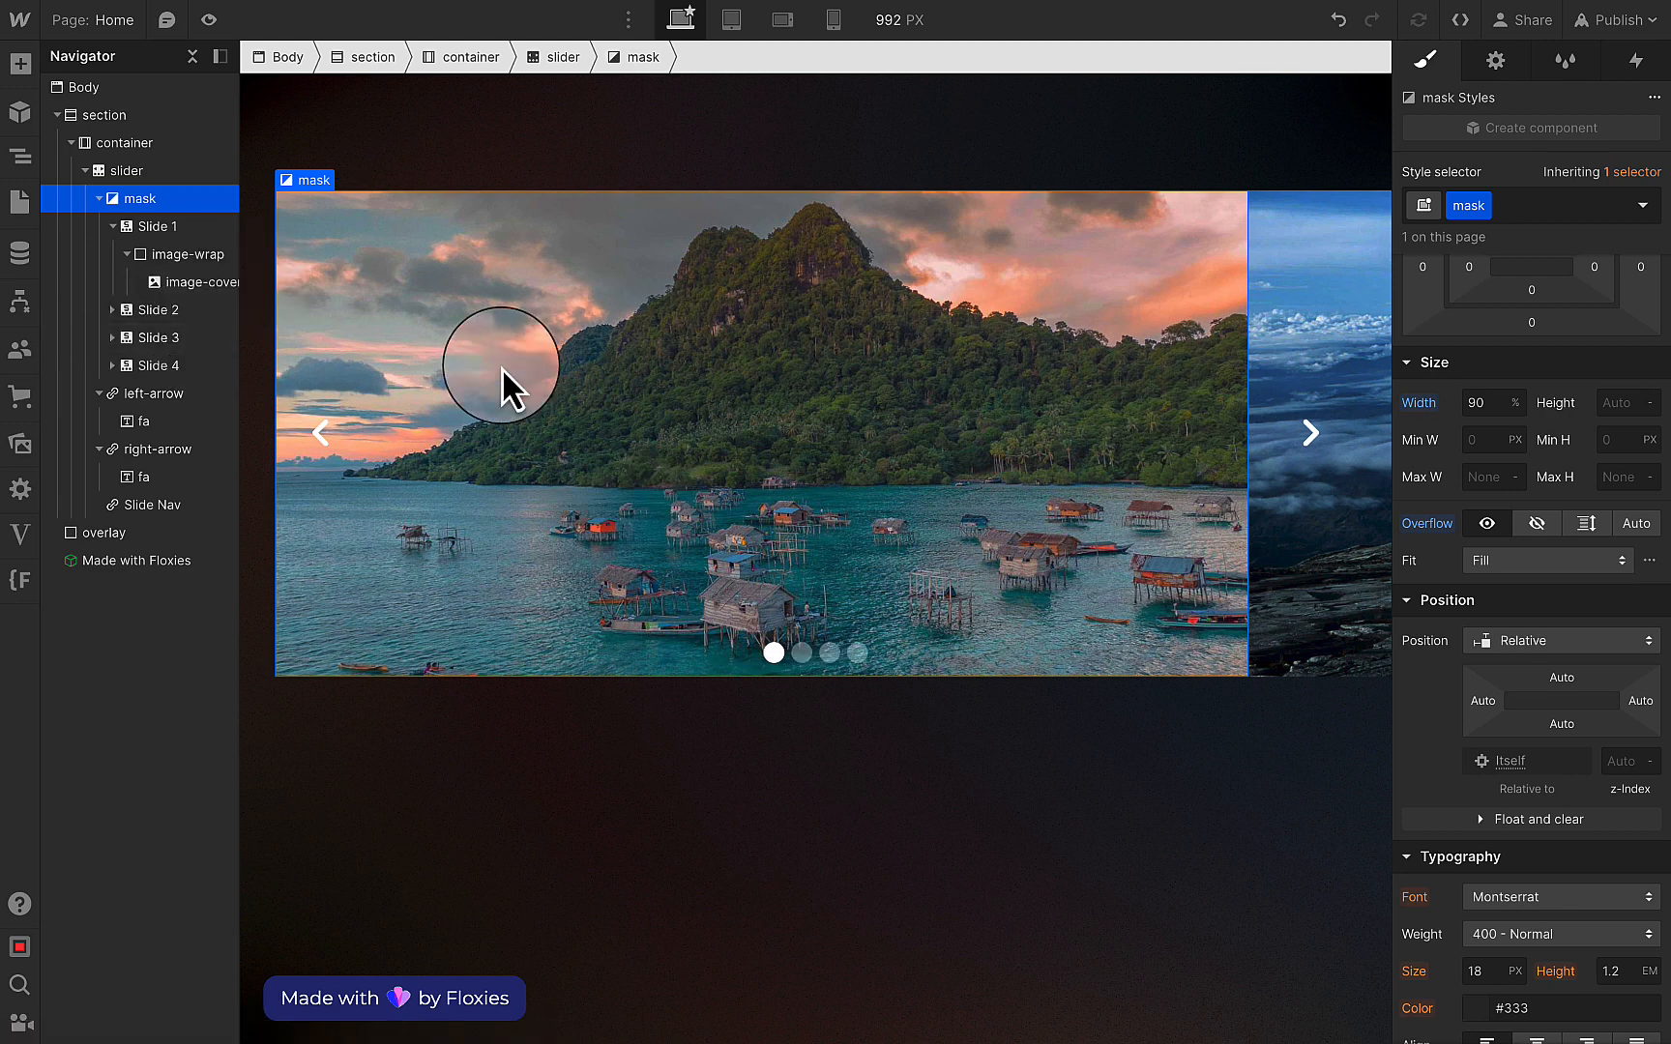
Give Slide 1 a new class named slide.
{"action": "left_click", "coordinate": [159, 230]}
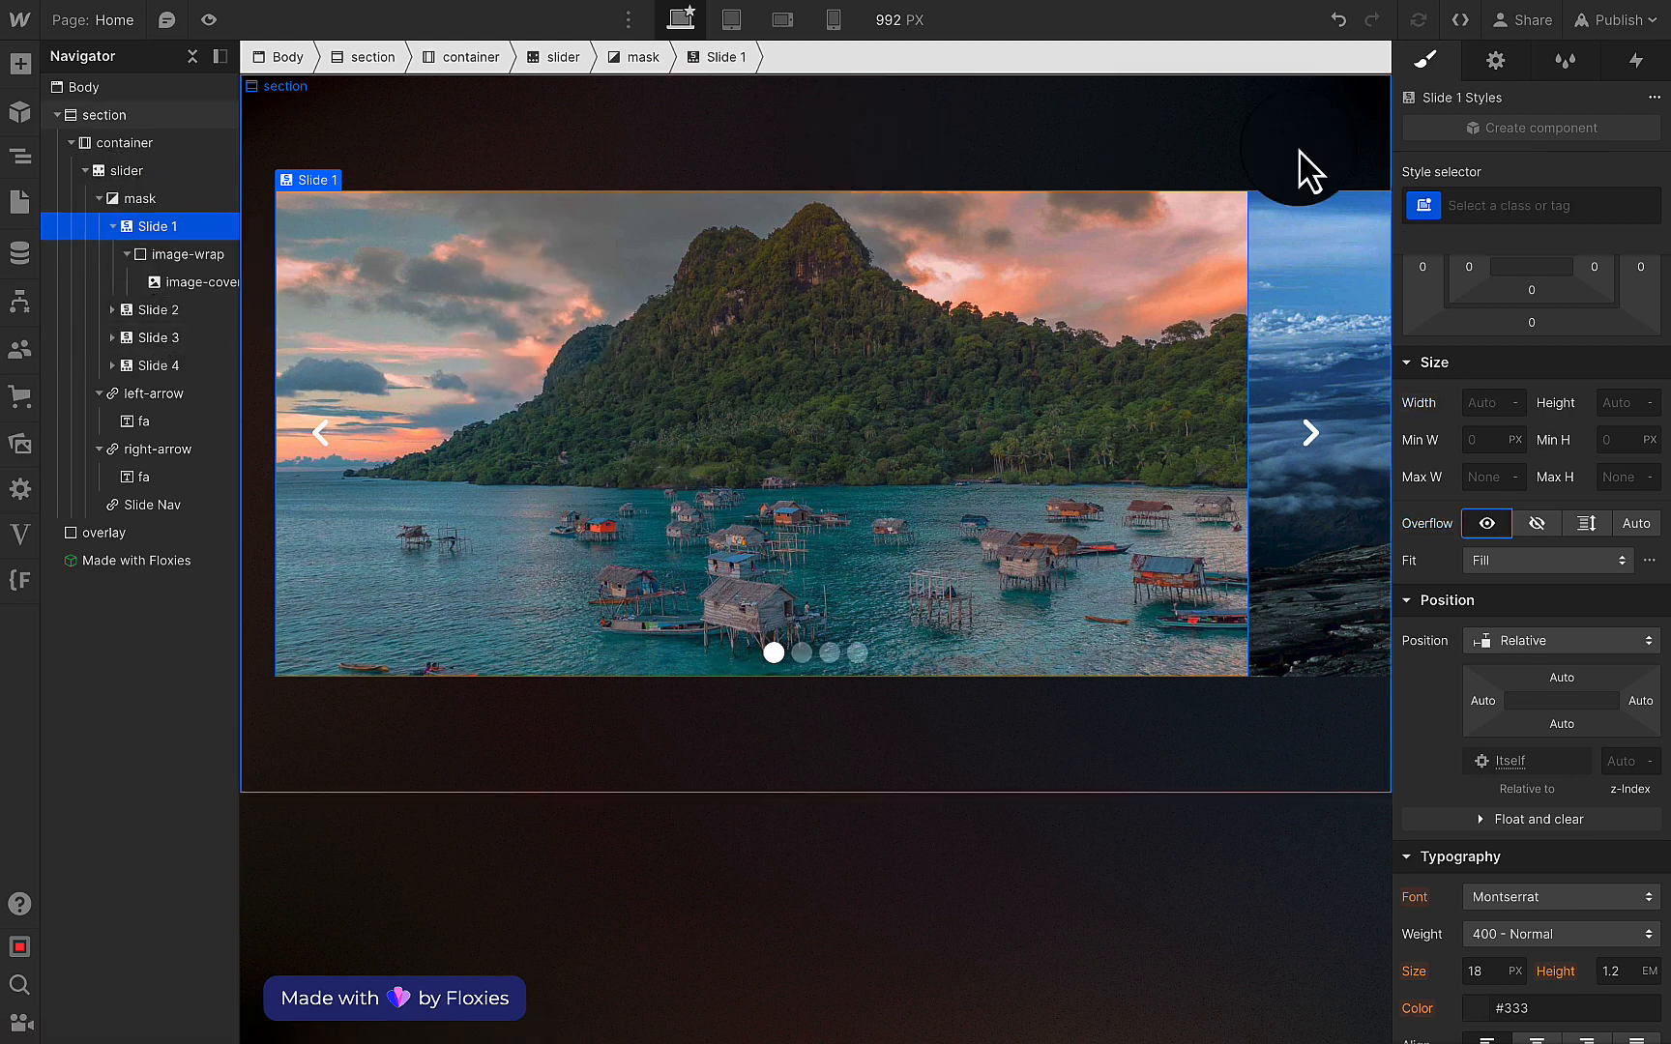
{"action": "left_click", "coordinate": [1525, 206]}
{"action": "type", "text": "slide"}
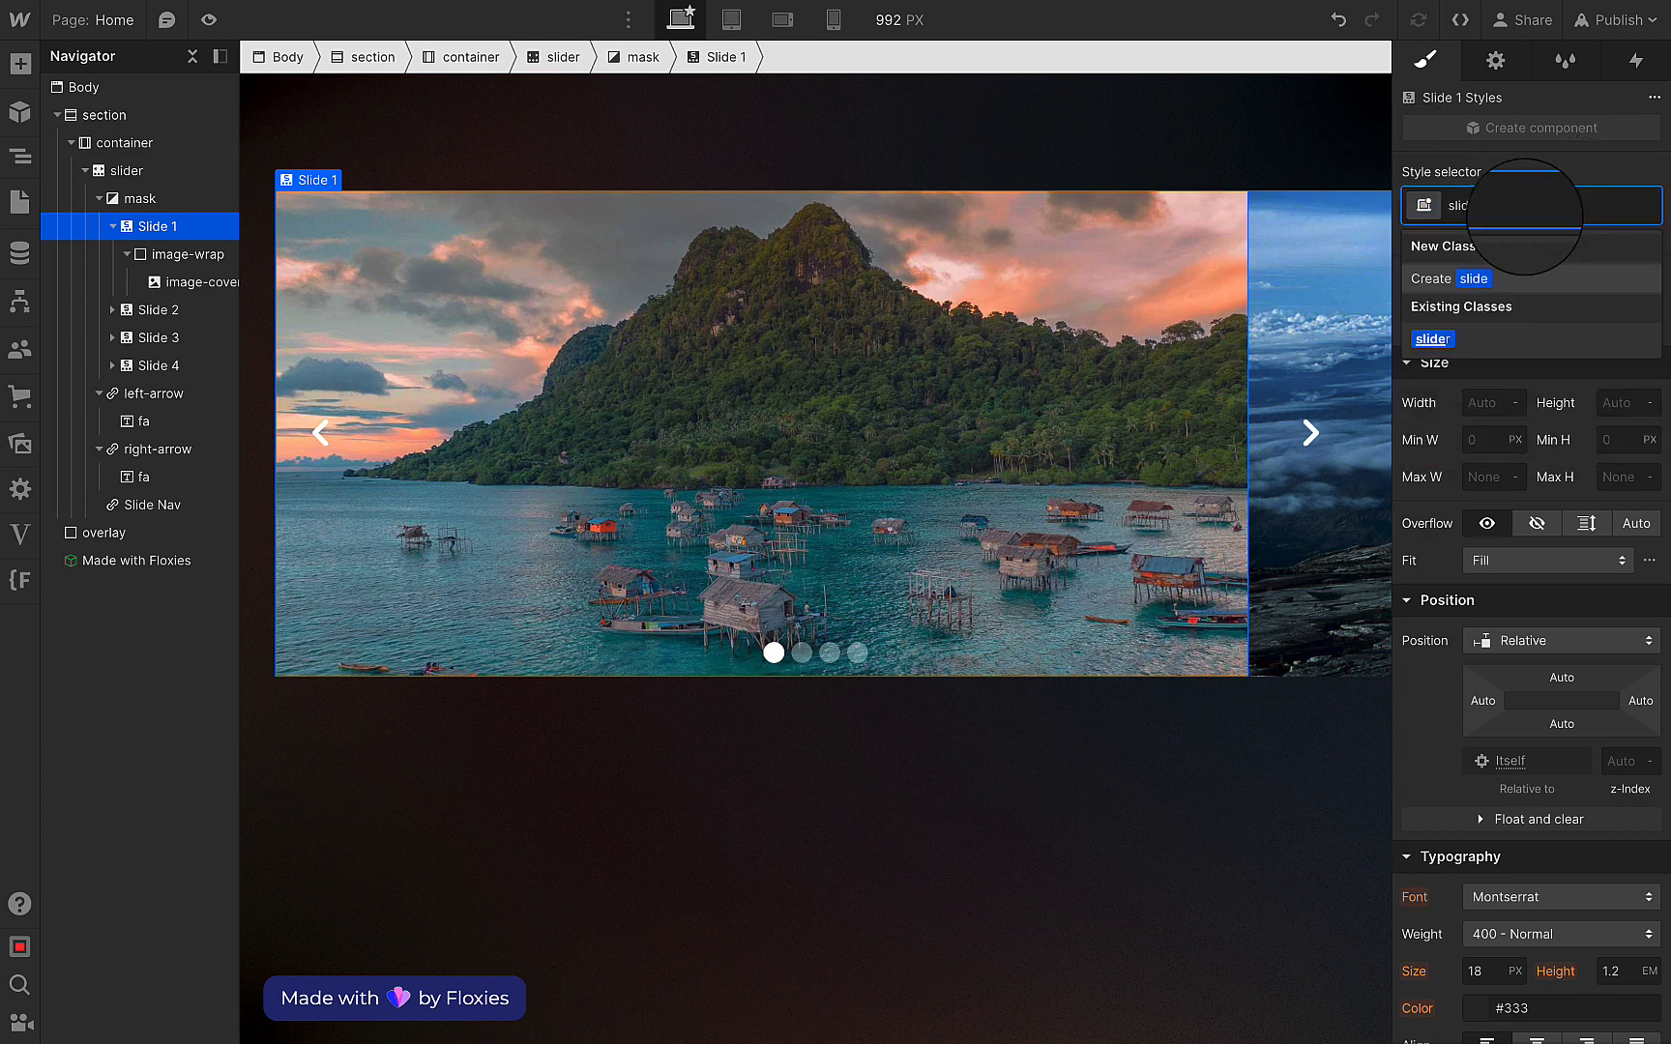
{"action": "key", "text": "Return"}
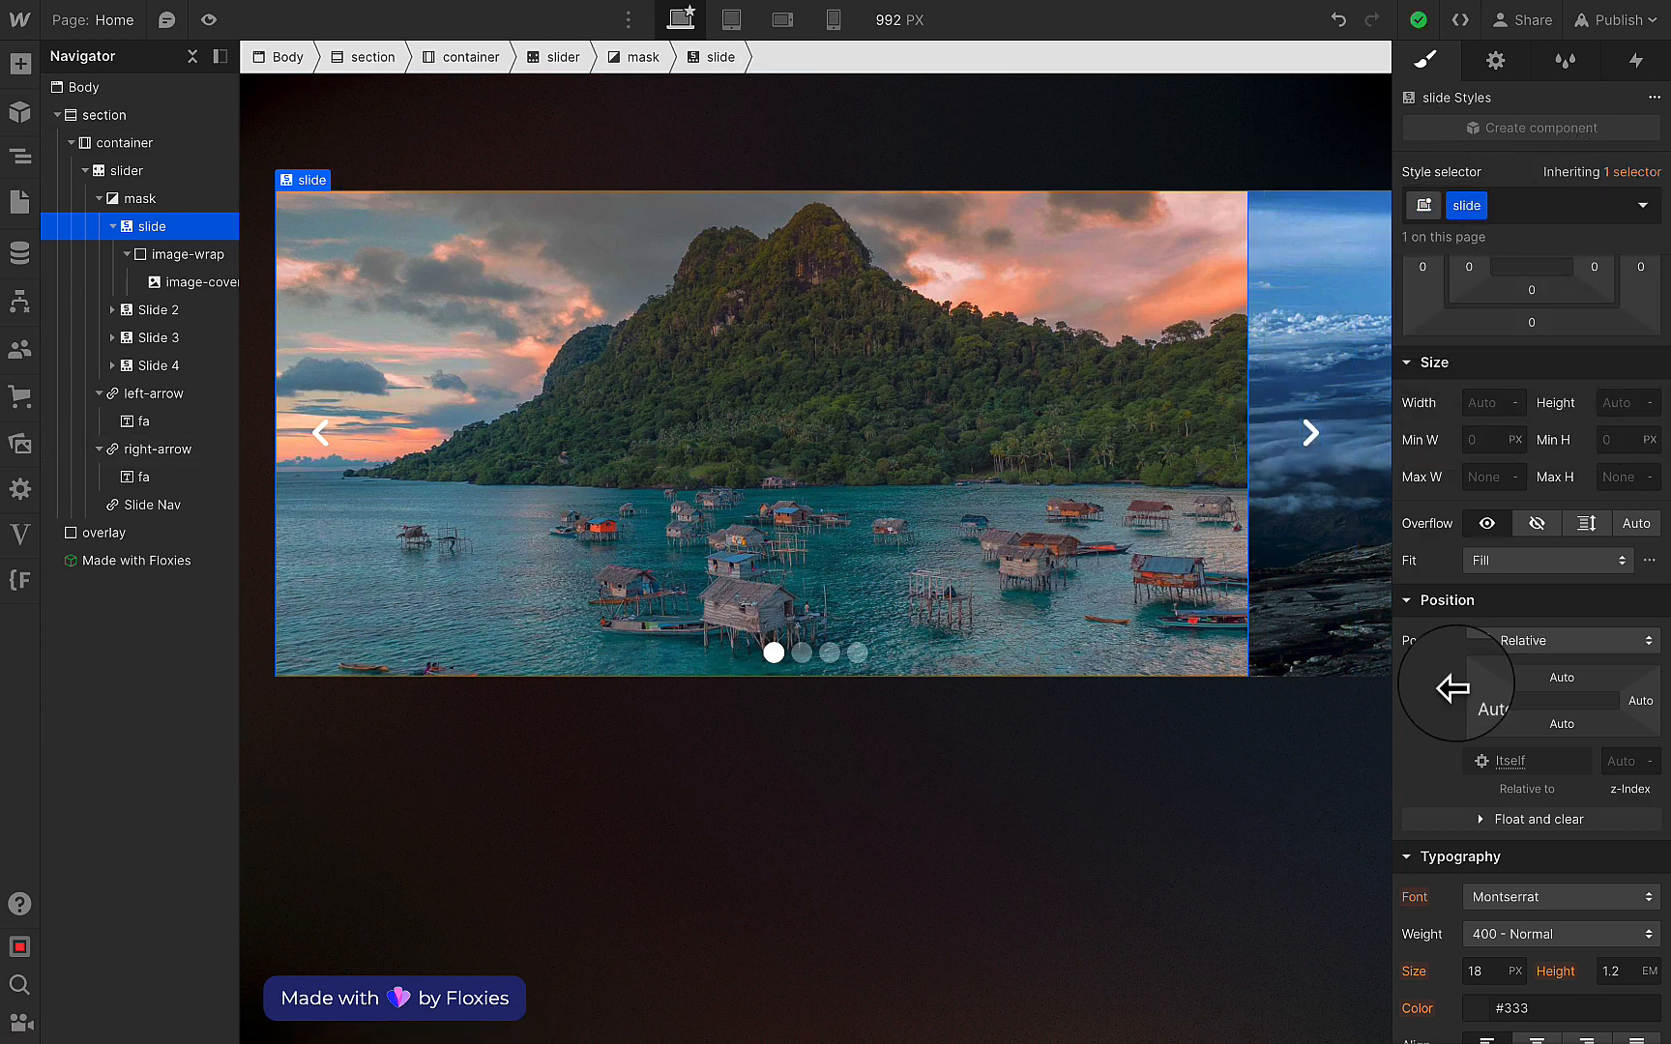
Set the slide class's right padding to 20 px.
{"action": "scroll", "coordinate": [1450, 689], "scroll_direction": "up", "scroll_amount": 3}
{"action": "left_click", "coordinate": [1593, 447]}
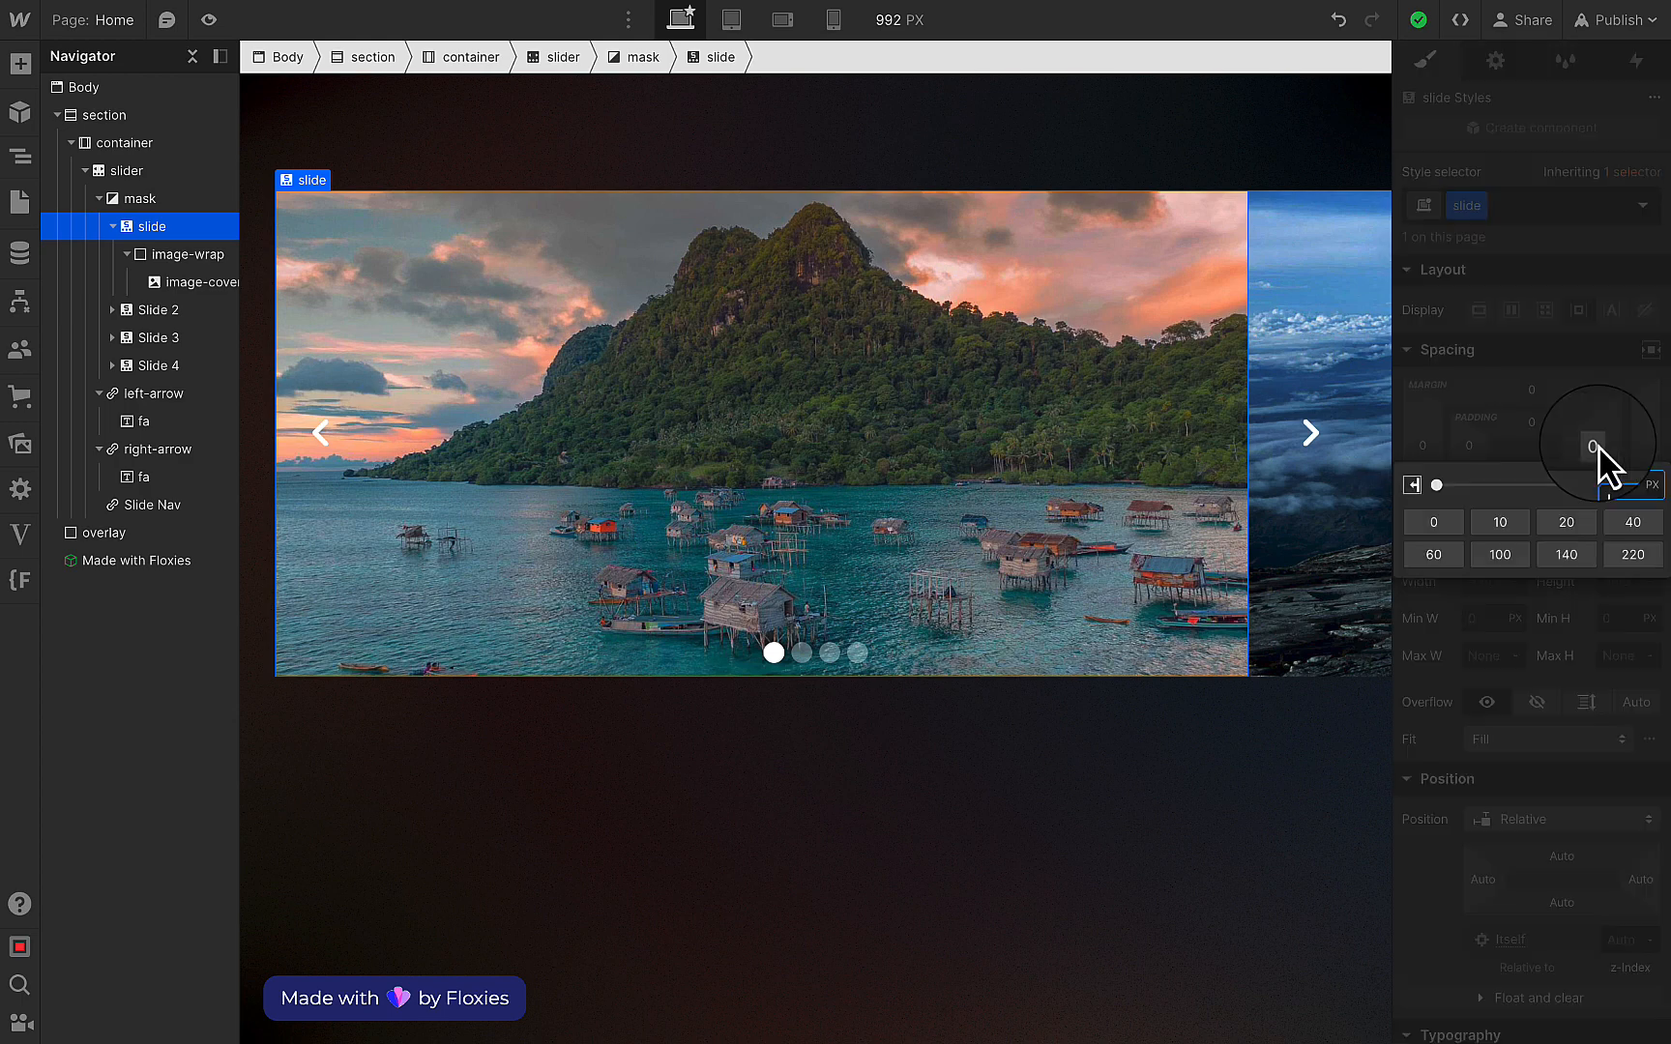
{"action": "left_click", "coordinate": [1566, 522]}
{"action": "left_click", "coordinate": [193, 282]}
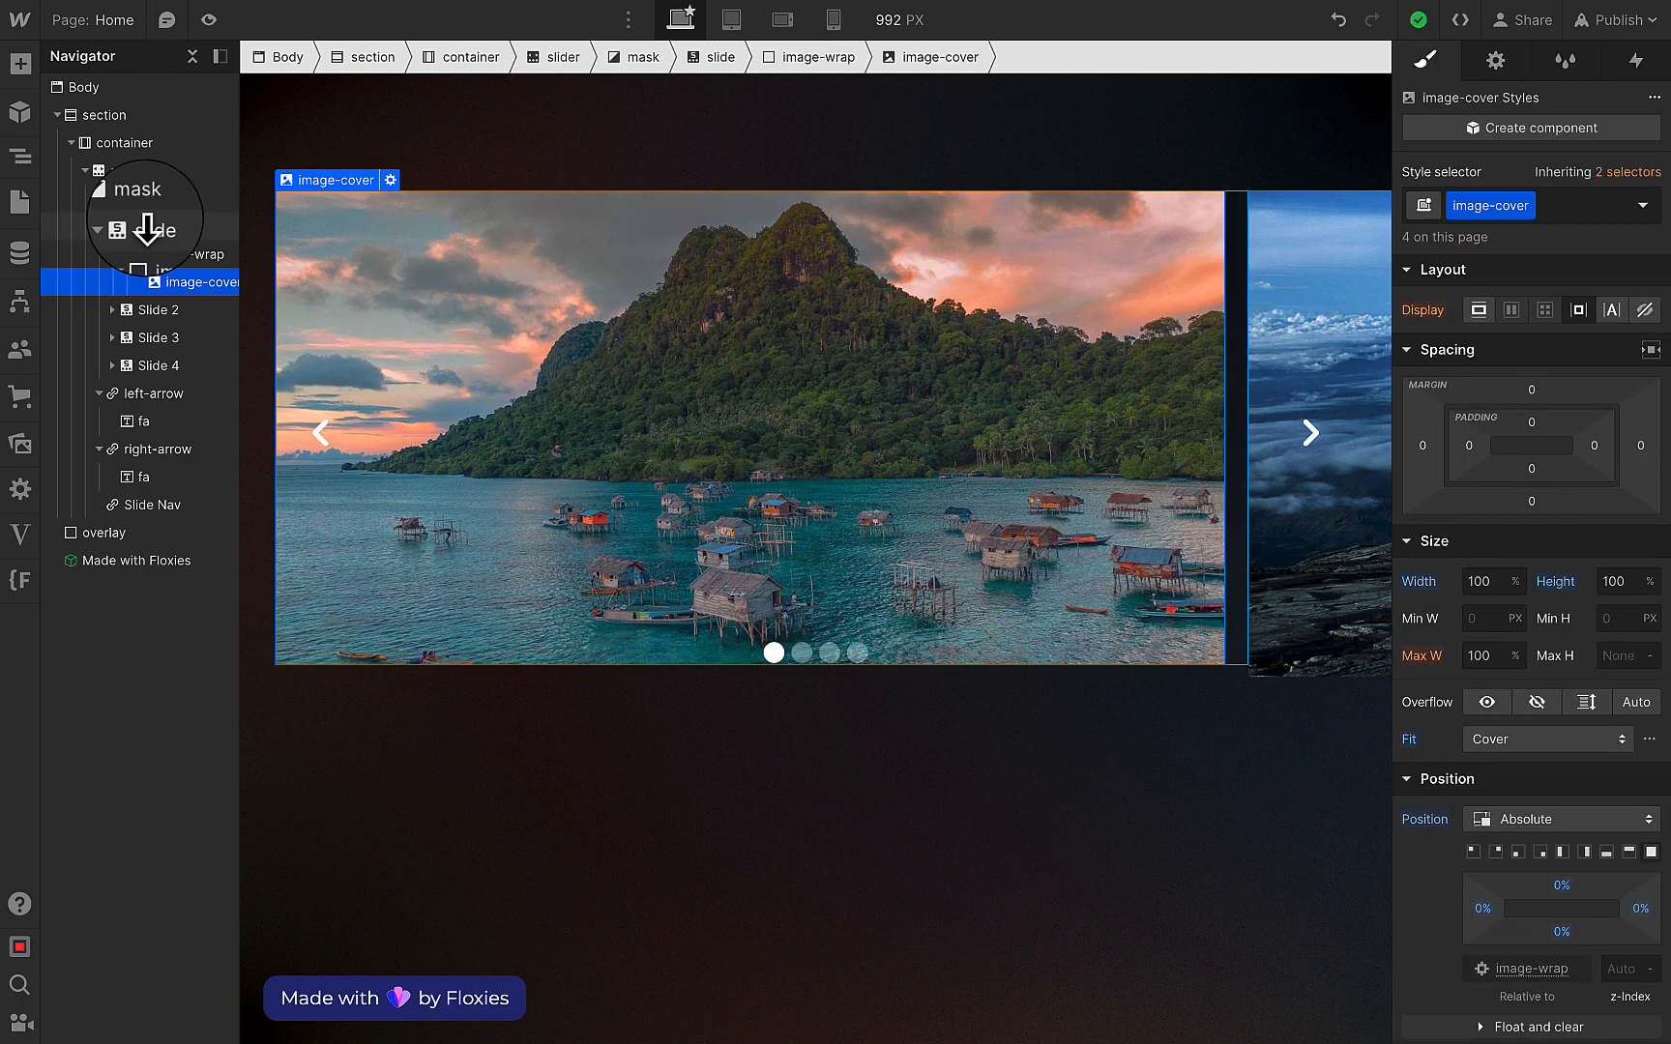
Apply the existing slide class to Slide 2, Slide 3 and Slide 4.
{"action": "left_click", "coordinate": [148, 229]}
{"action": "key", "text": "Right"}
{"action": "key", "text": "super+Return"}
{"action": "type", "text": "slide"}
{"action": "key", "text": "Return"}
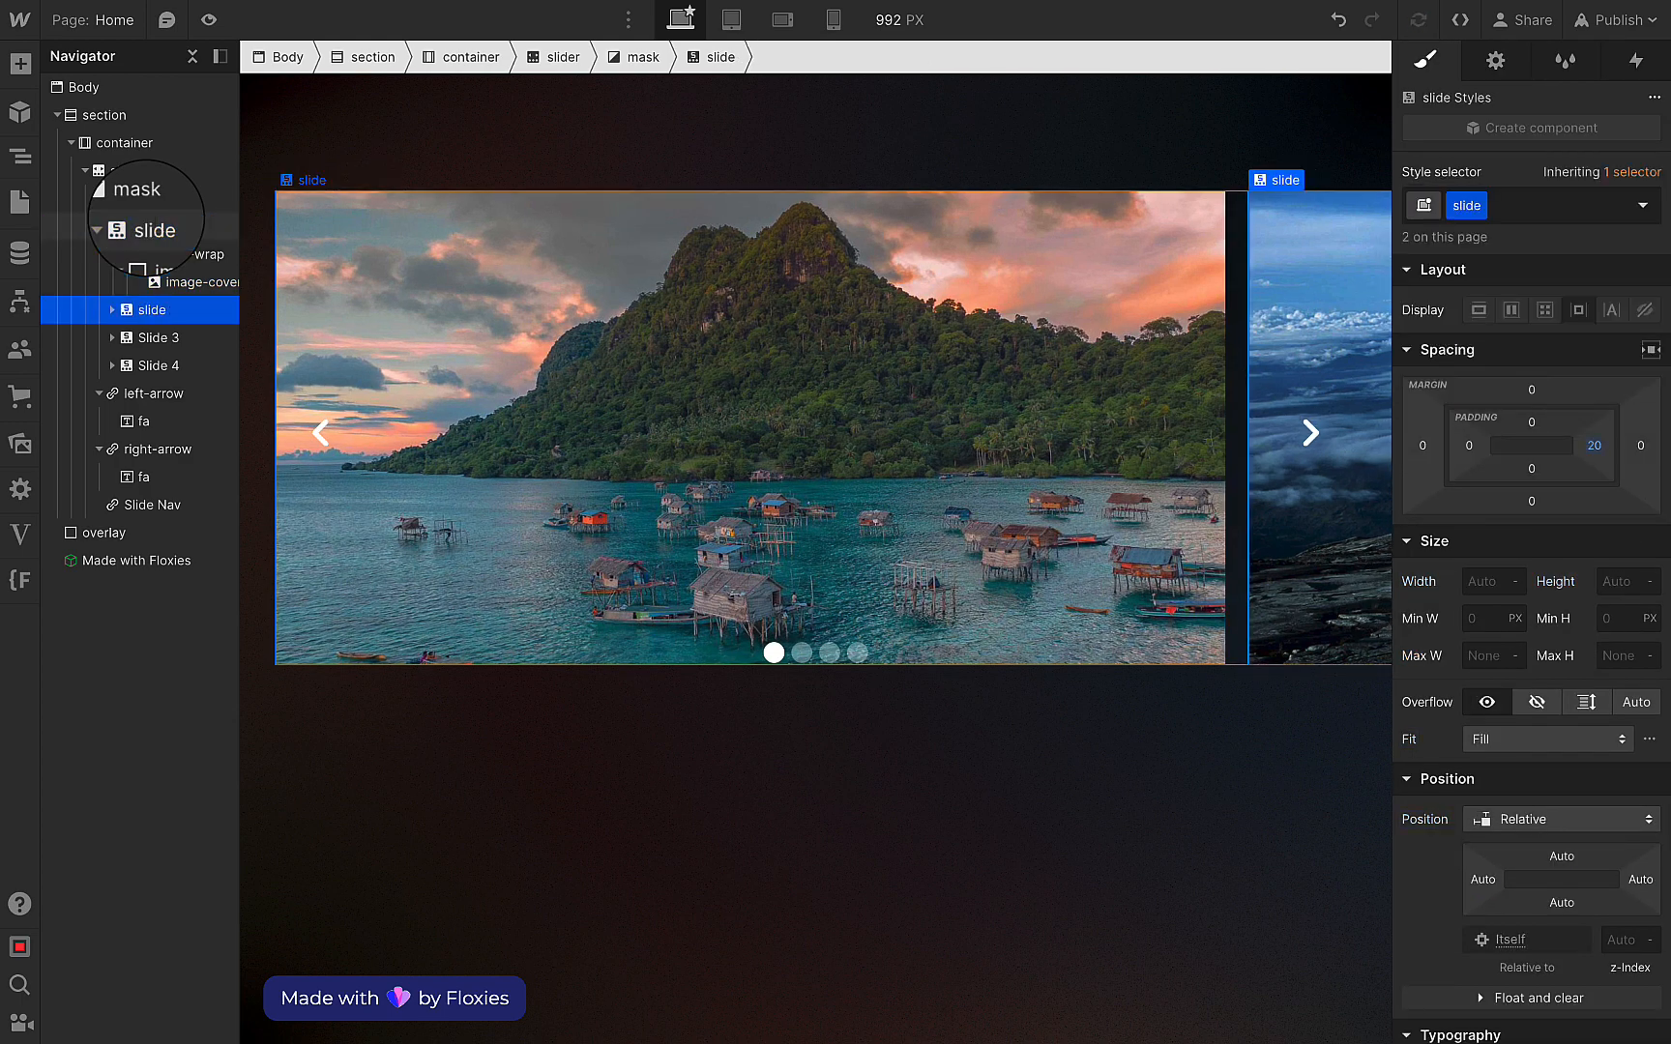
{"action": "key", "text": "Right"}
{"action": "key", "text": "super+Return"}
{"action": "type", "text": "slide"}
{"action": "key", "text": "Return"}
{"action": "key", "text": "Right"}
{"action": "key", "text": "super+Return"}
{"action": "type", "text": "slide"}
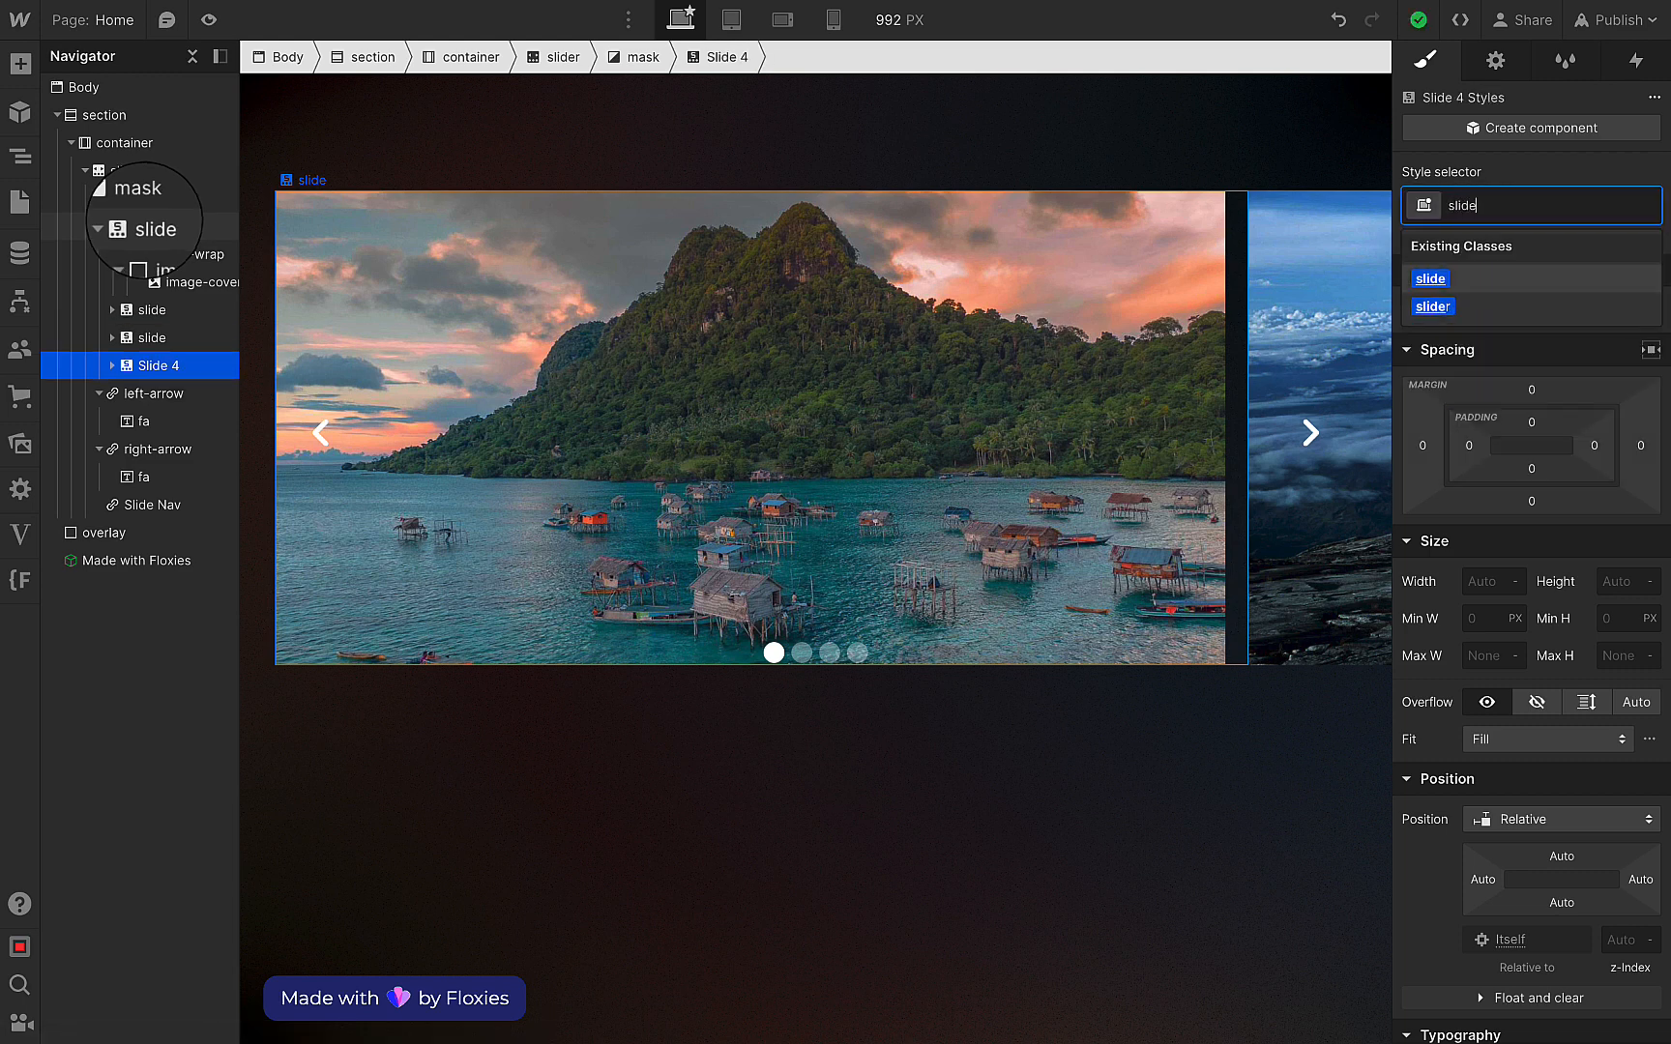
{"action": "key", "text": "Return"}
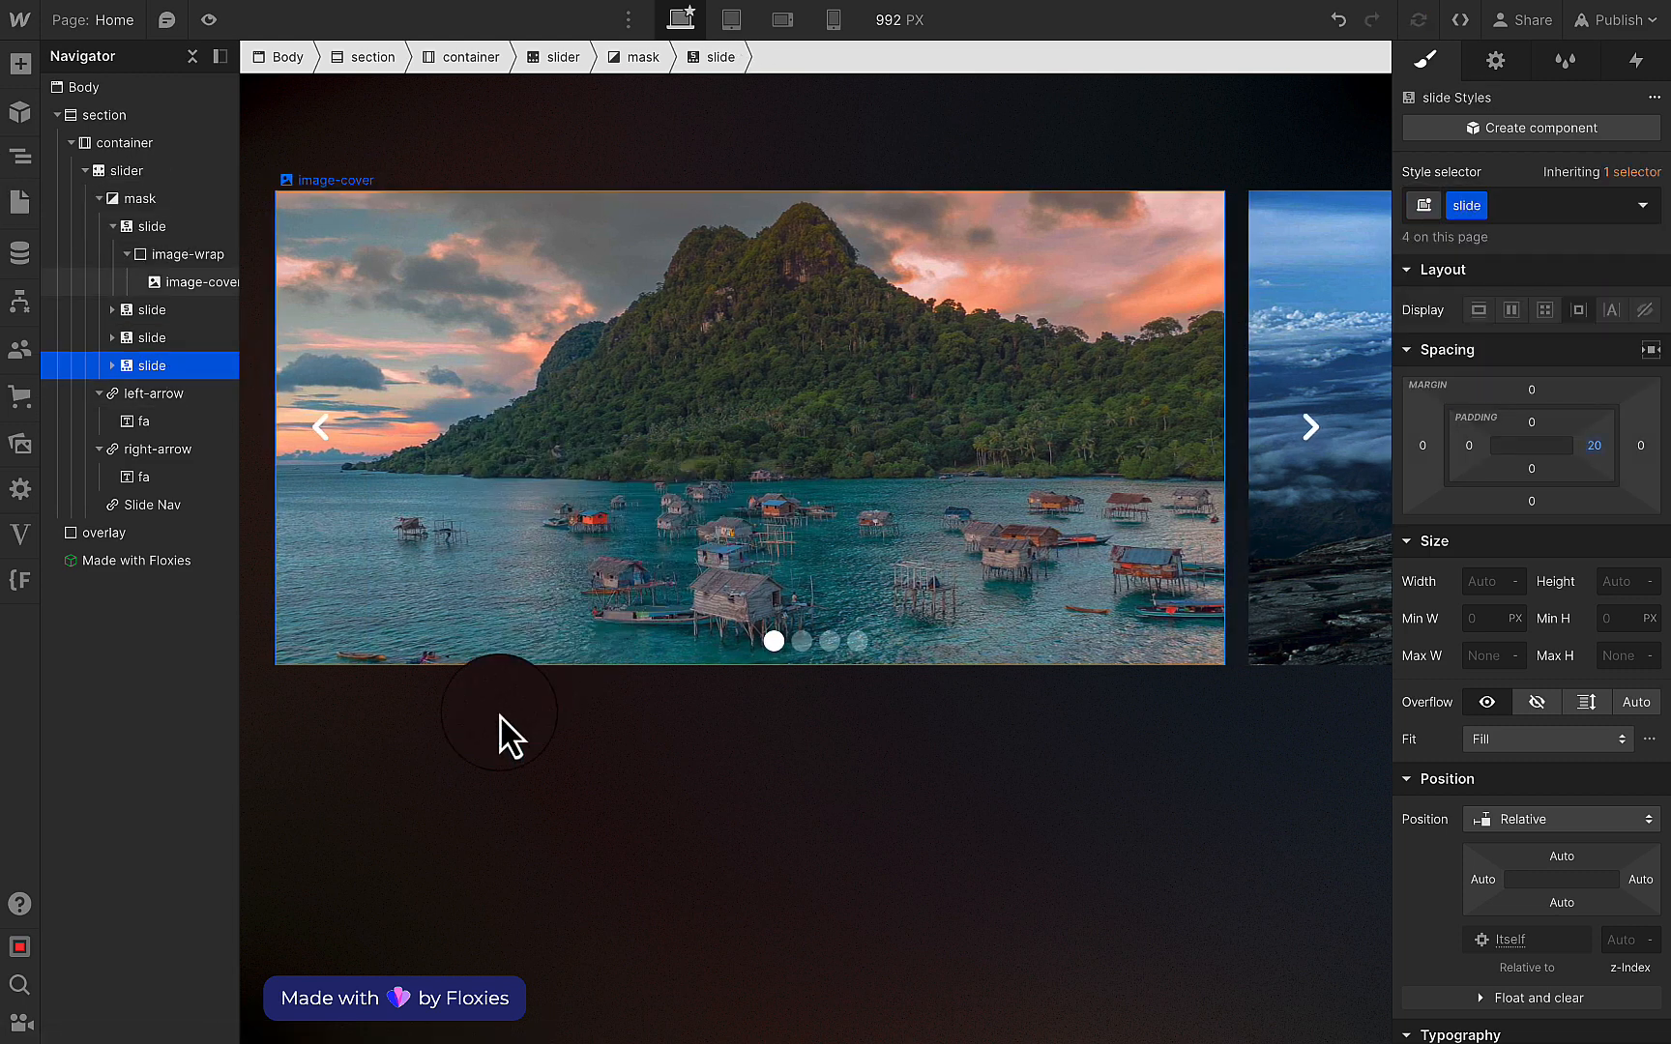
Preview the page, step through the slider to the last slide and back with both arrows, and exit the preview.
{"action": "left_click", "coordinate": [210, 31]}
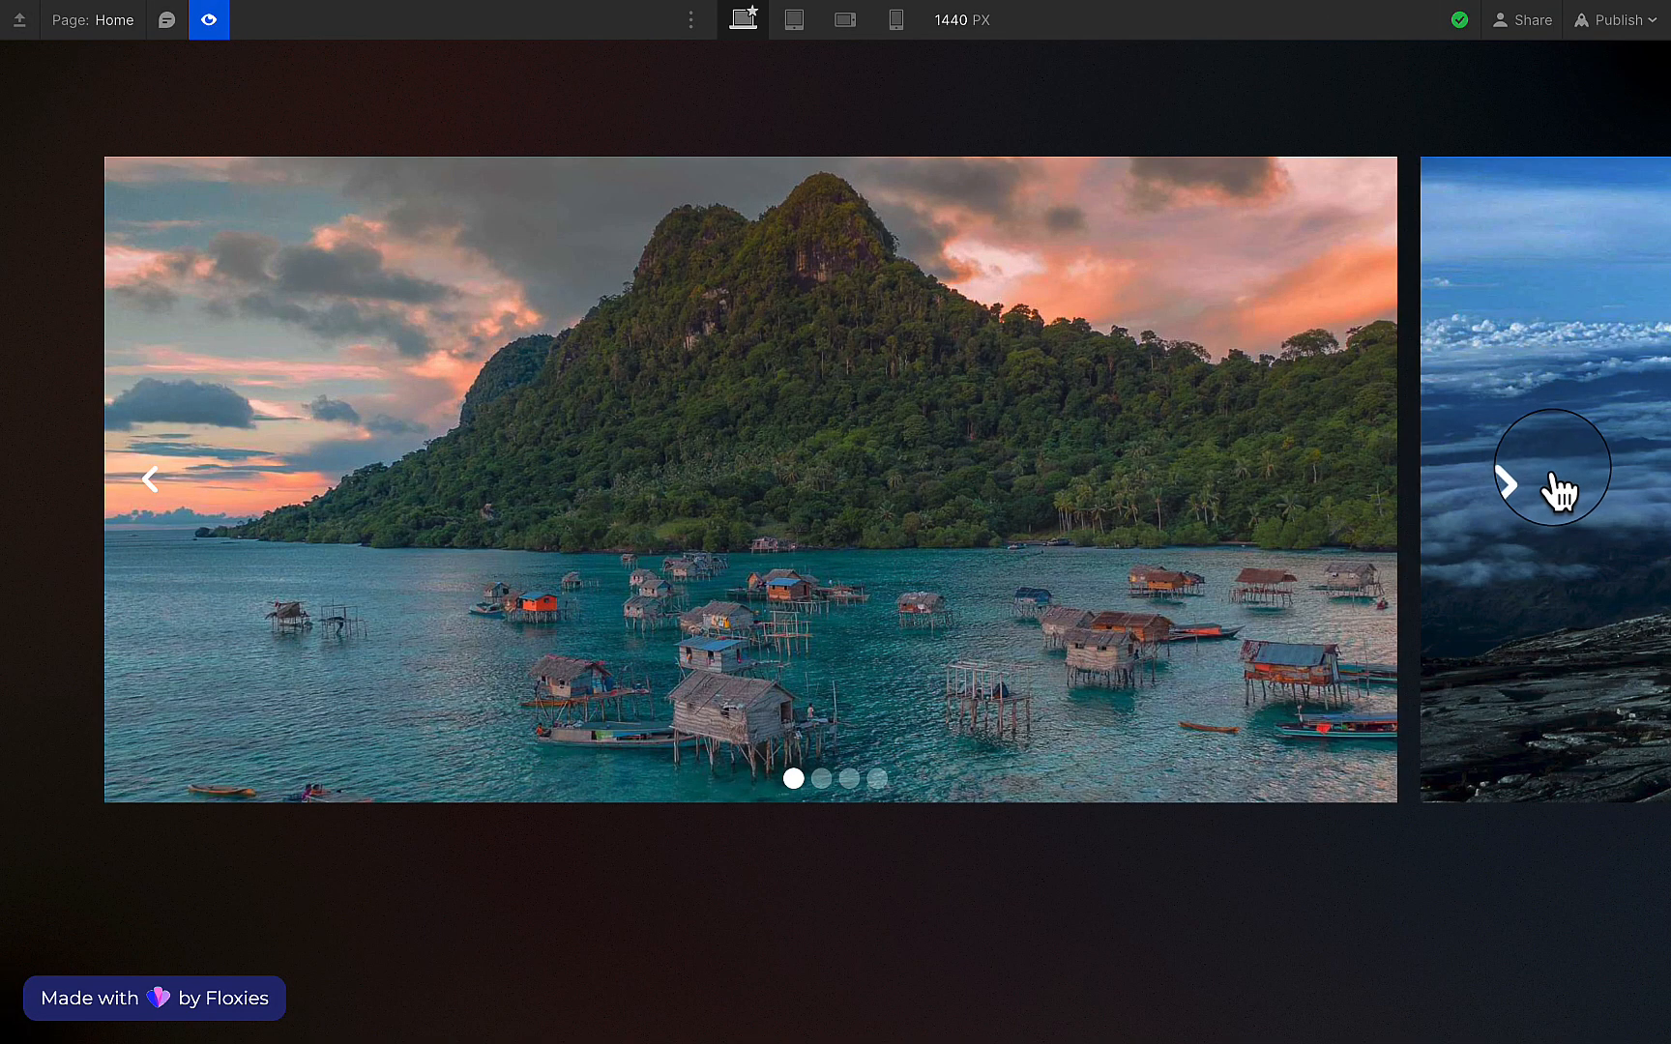
{"action": "left_click", "coordinate": [1518, 483]}
{"action": "left_click", "coordinate": [1514, 484]}
{"action": "left_click", "coordinate": [1514, 484]}
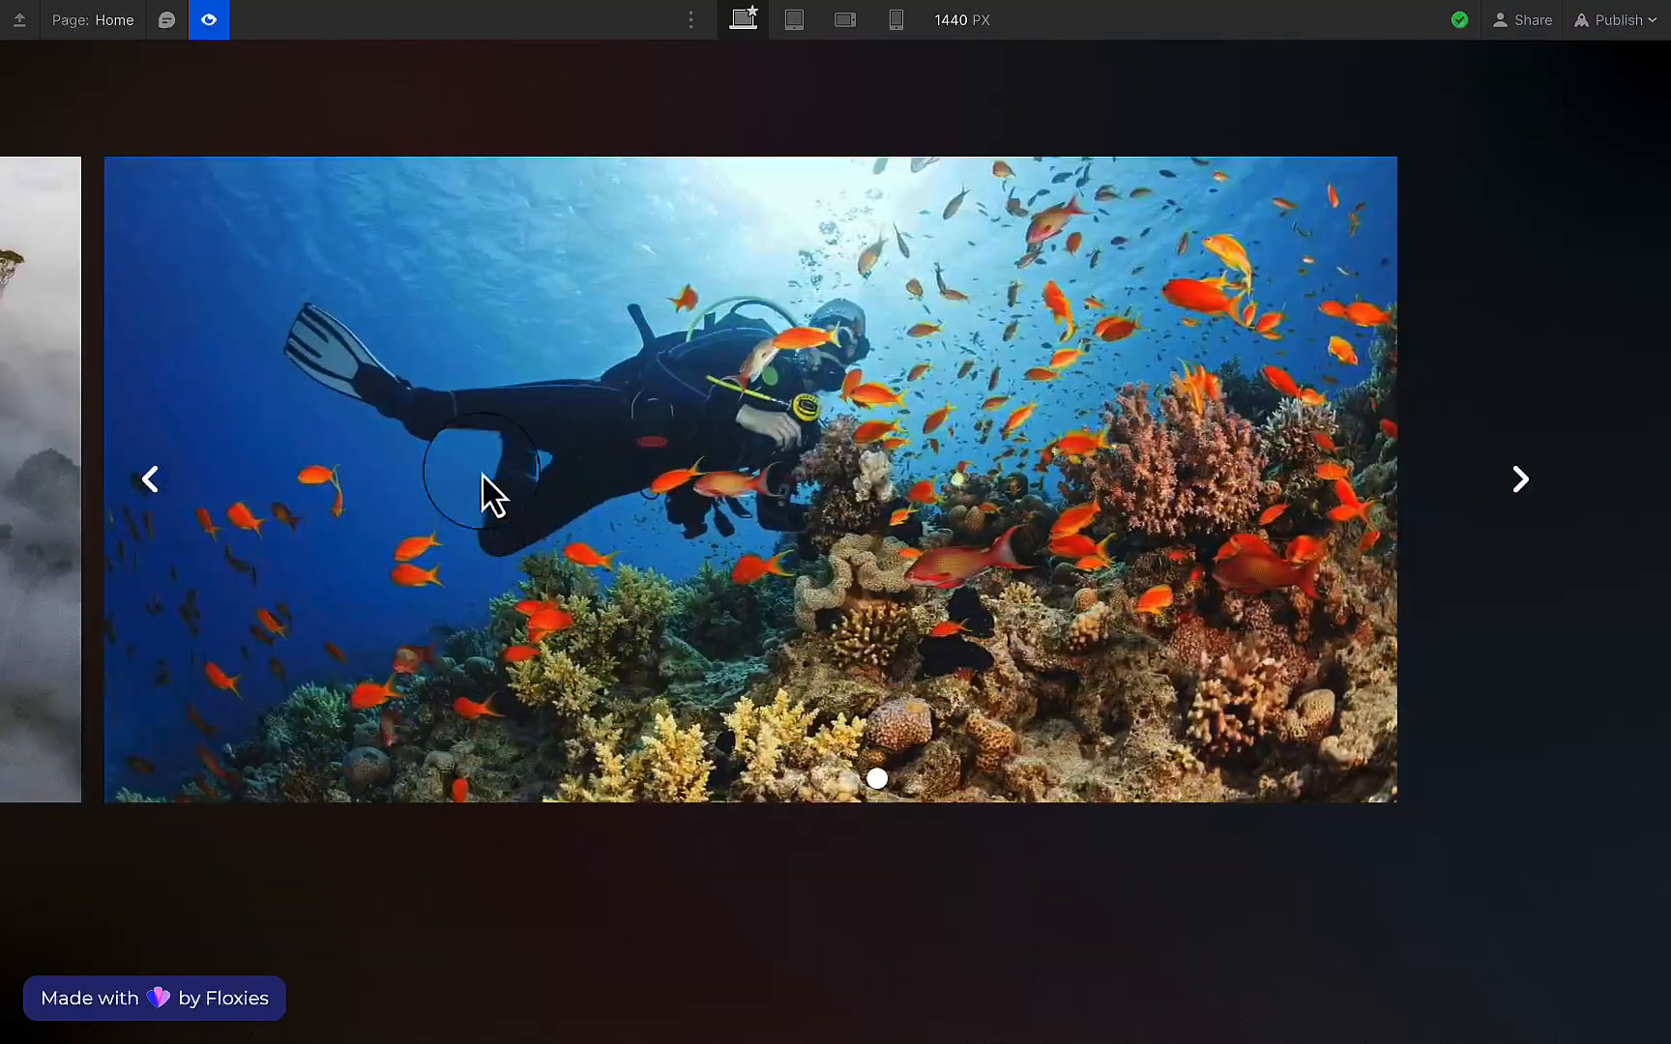
{"action": "left_click", "coordinate": [131, 488]}
{"action": "left_click", "coordinate": [126, 491]}
{"action": "left_click", "coordinate": [128, 492]}
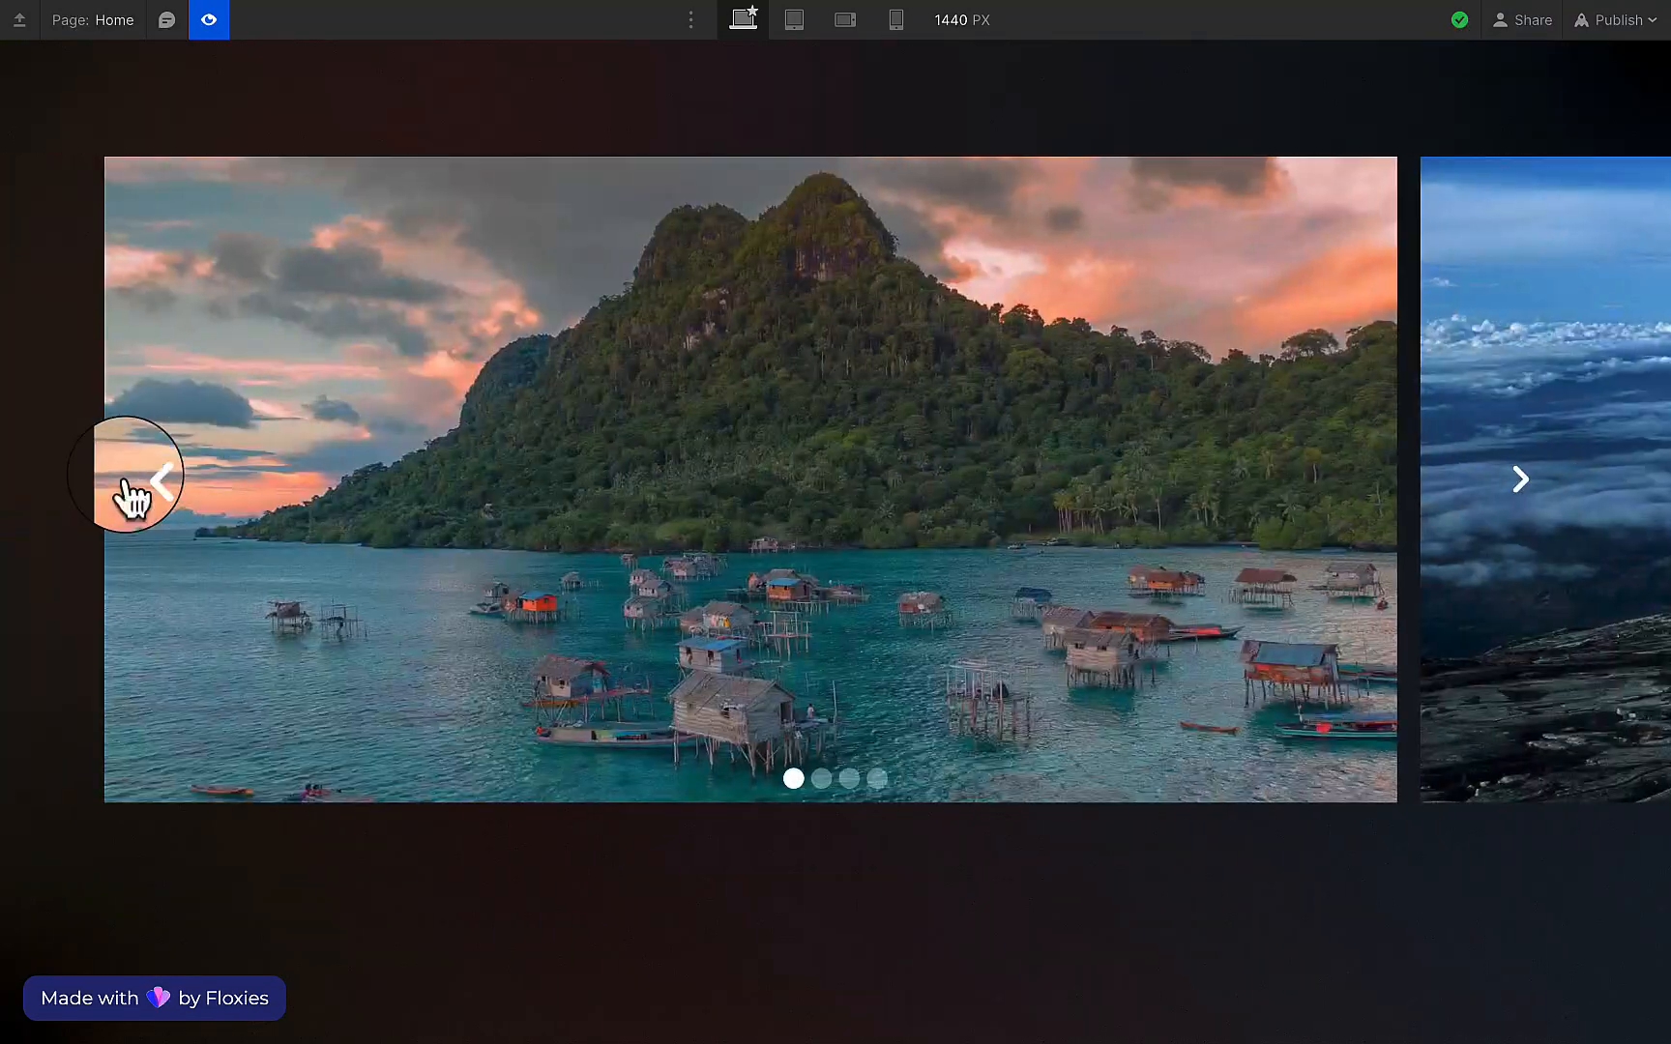
{"action": "left_click", "coordinate": [217, 27]}
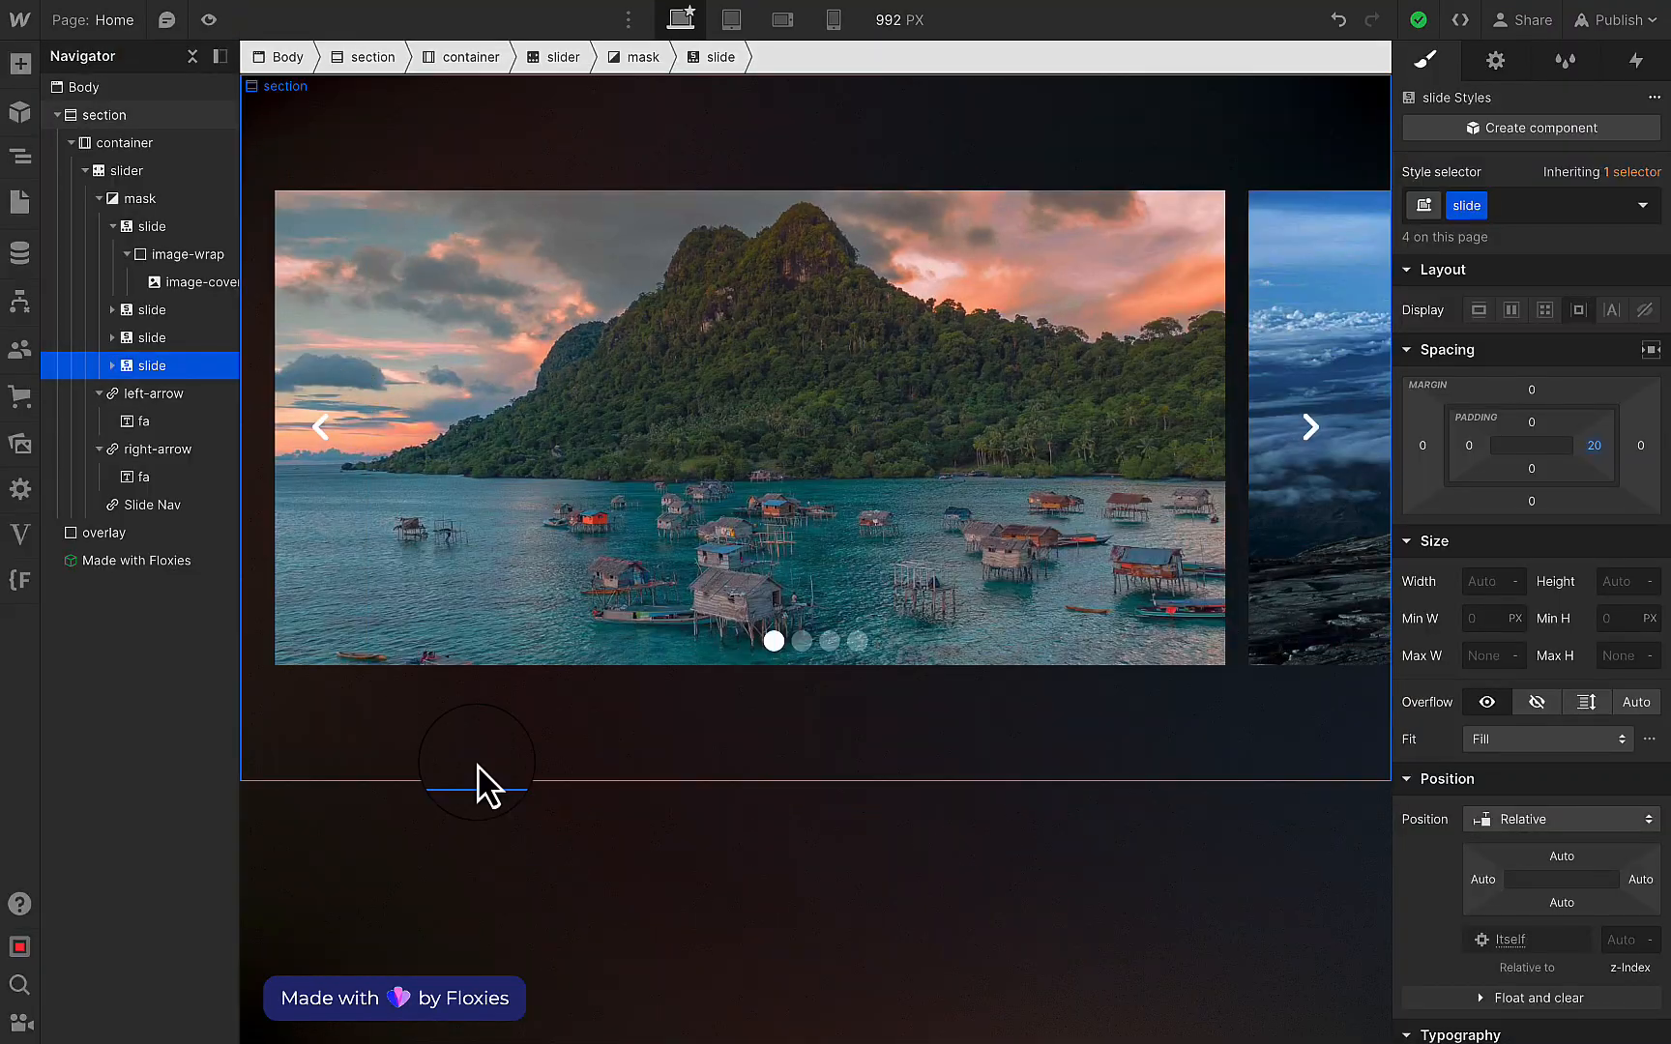
Set the section's overflow to hidden.
{"action": "left_click", "coordinate": [479, 785]}
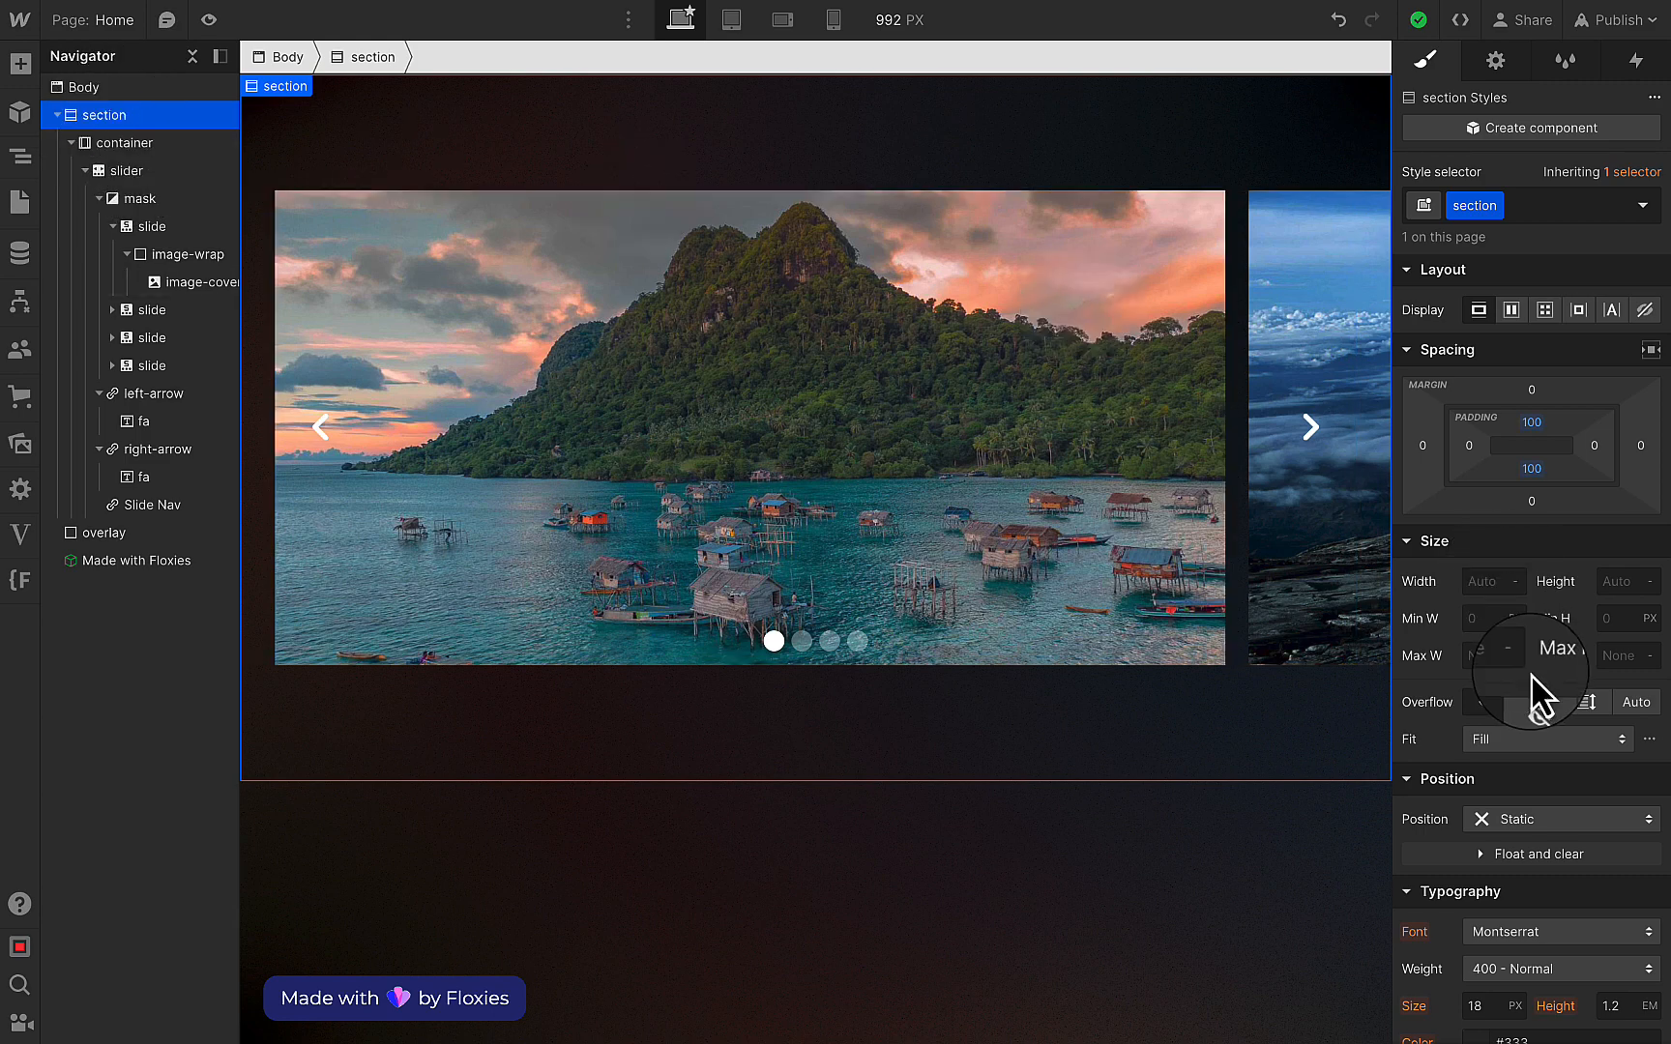
{"action": "scroll", "coordinate": [1532, 674], "scroll_direction": "down", "scroll_amount": 2}
{"action": "left_click", "coordinate": [1536, 619]}
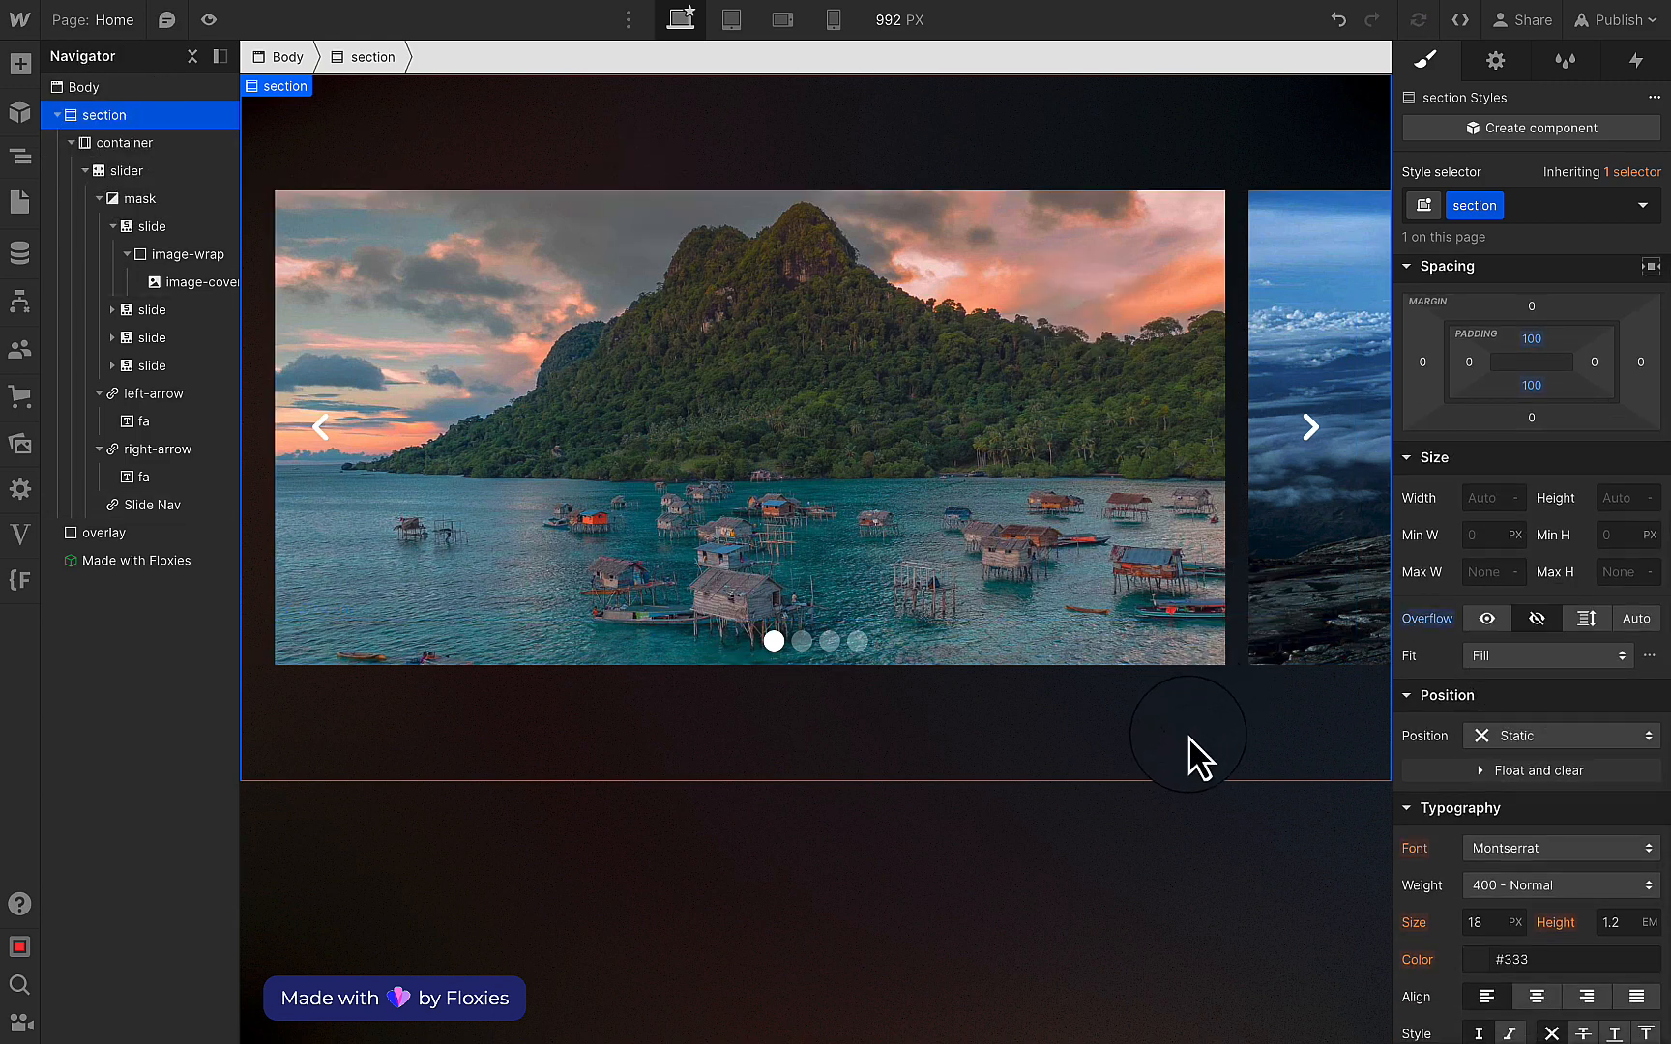
Preview the page with the clipped section, step through the slider to the last slide and back to the first, and exit the preview.
{"action": "key", "text": "super+shift+p"}
{"action": "left_click", "coordinate": [1519, 480]}
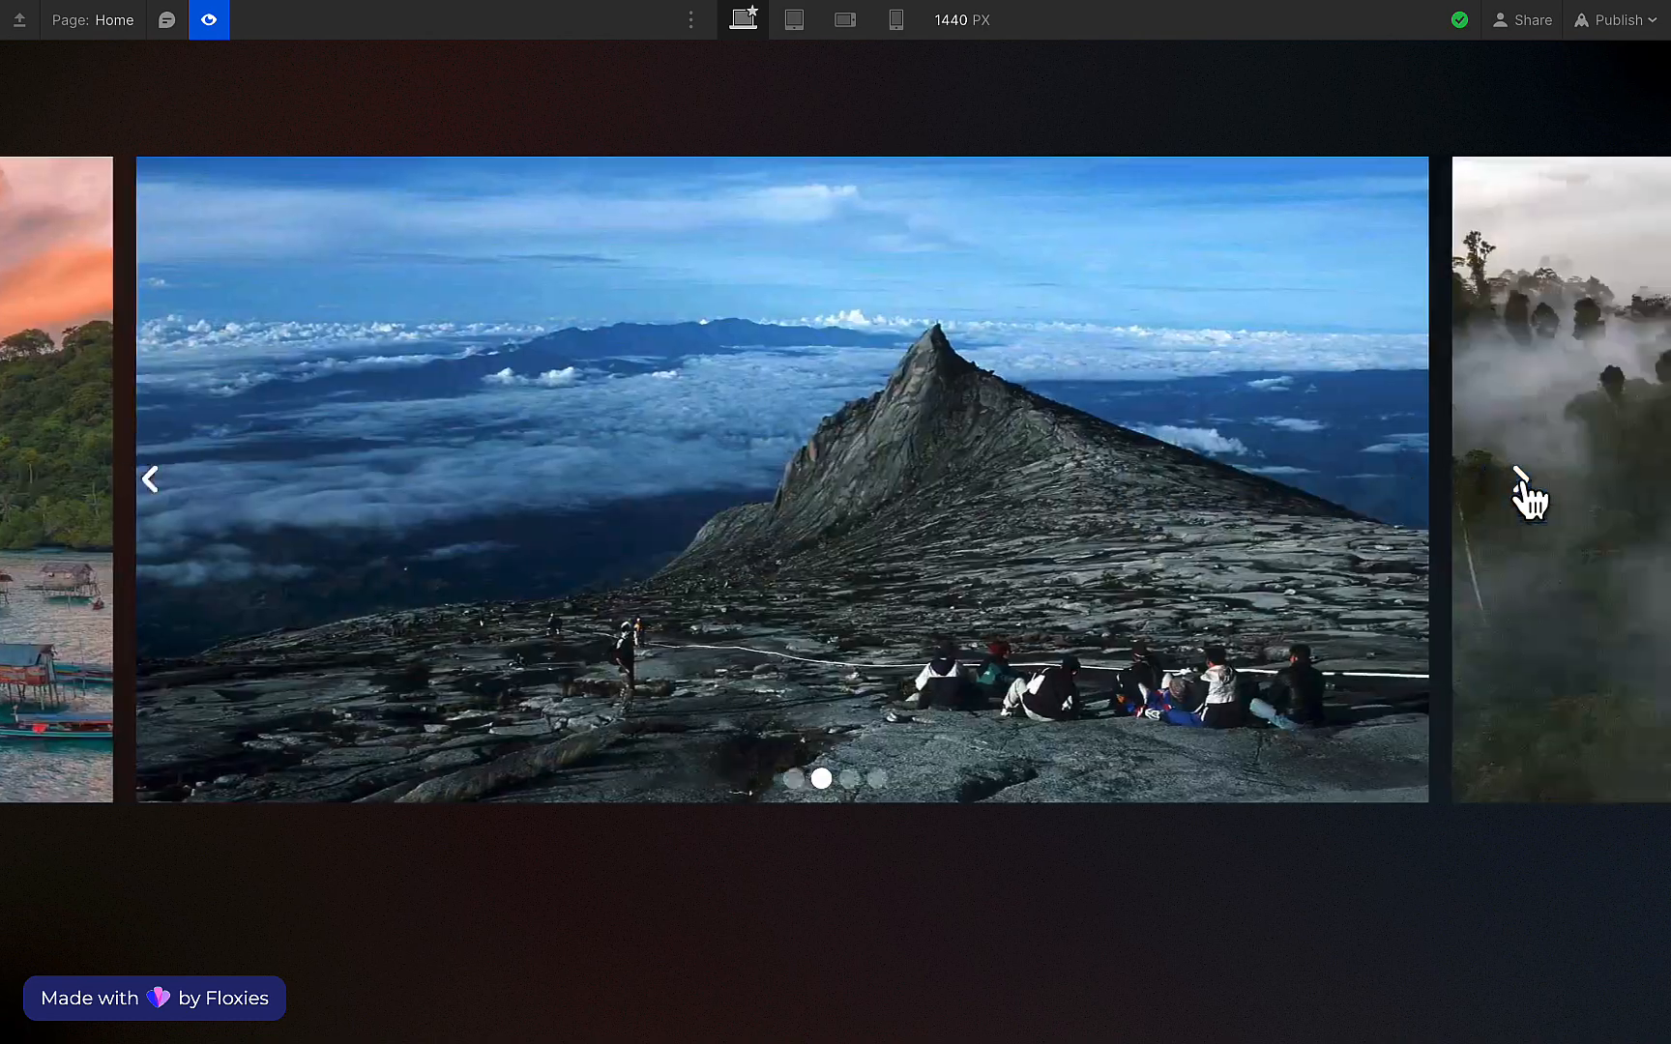
{"action": "left_click", "coordinate": [1520, 481]}
{"action": "left_click", "coordinate": [1519, 480]}
{"action": "left_click", "coordinate": [150, 501]}
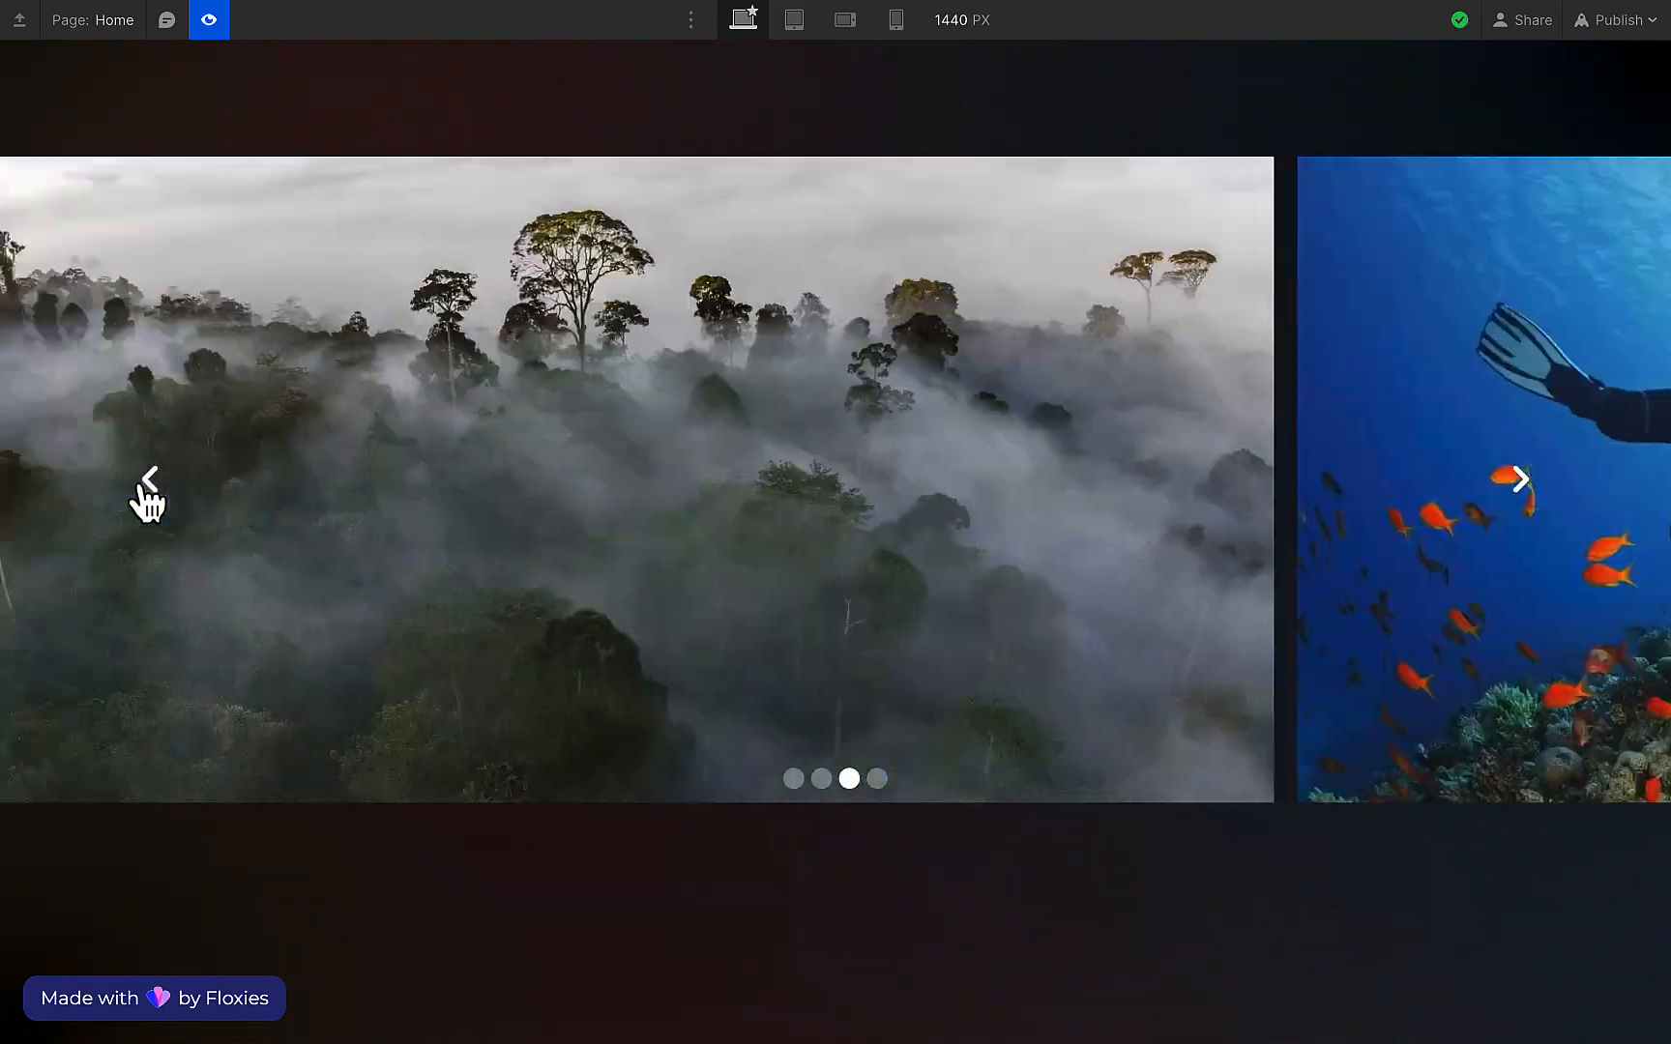
{"action": "left_click", "coordinate": [147, 498]}
{"action": "left_click", "coordinate": [146, 498]}
{"action": "left_click", "coordinate": [209, 21]}
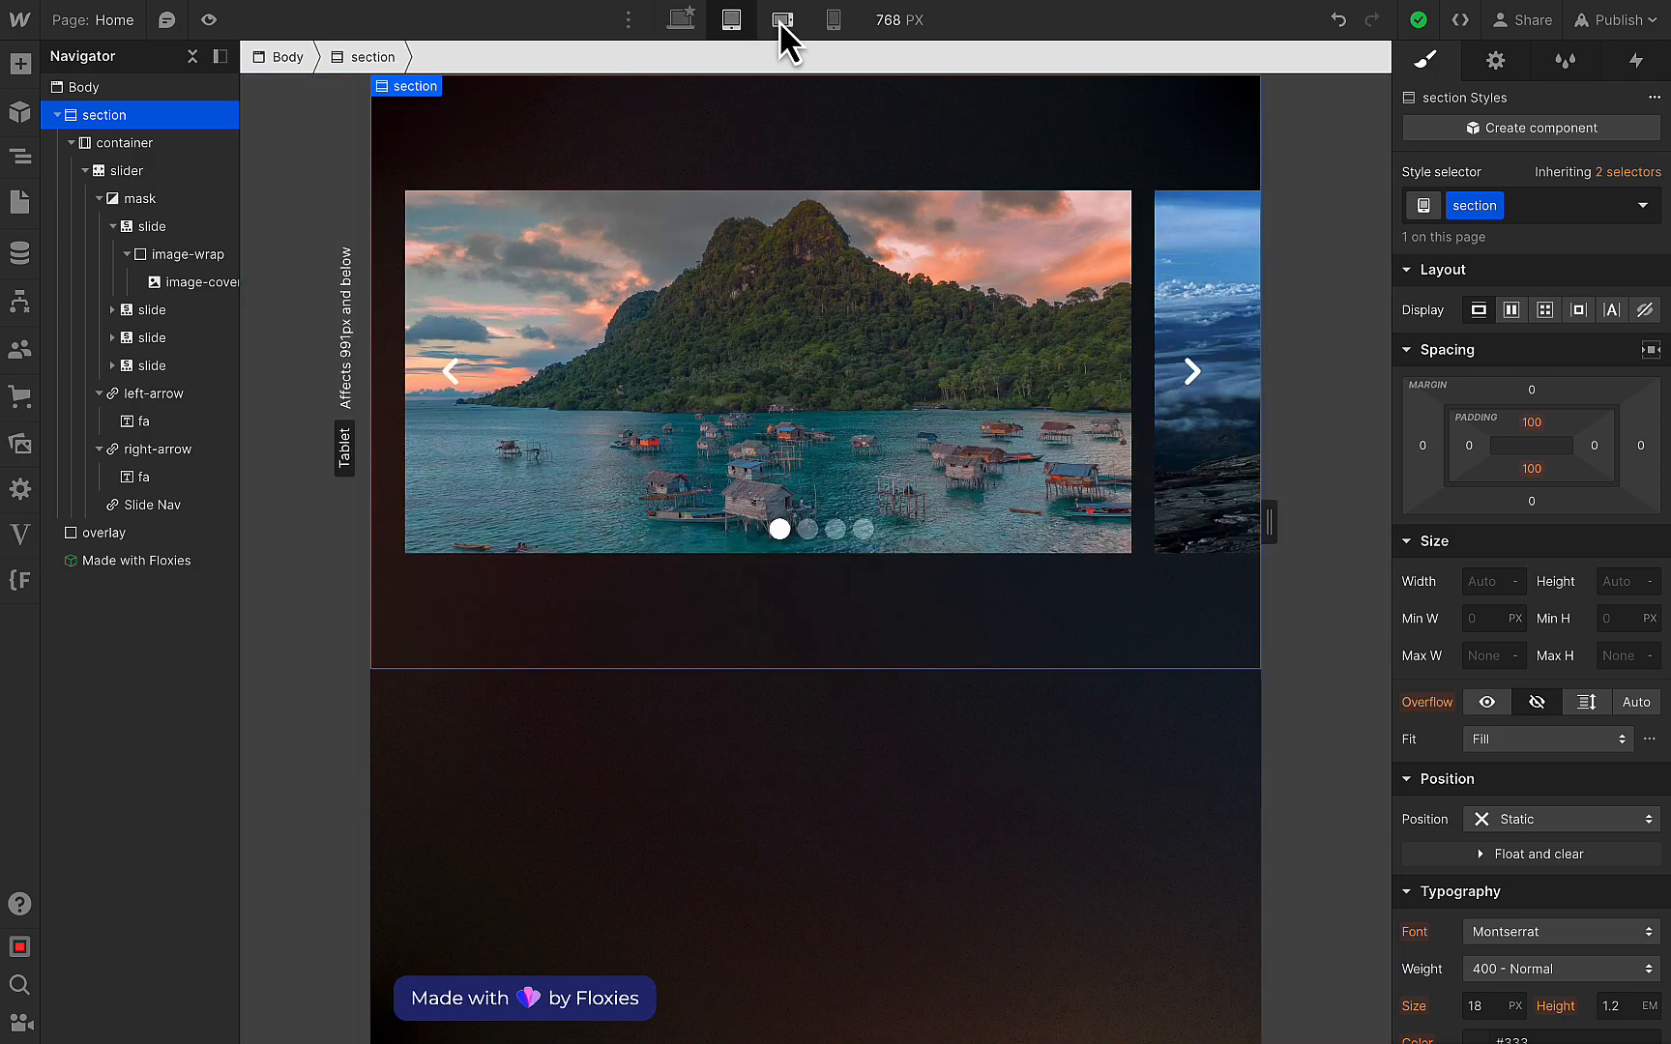
At the mobile landscape breakpoint, set the image-wrap class's top padding to 60%.
{"action": "left_click", "coordinate": [782, 21]}
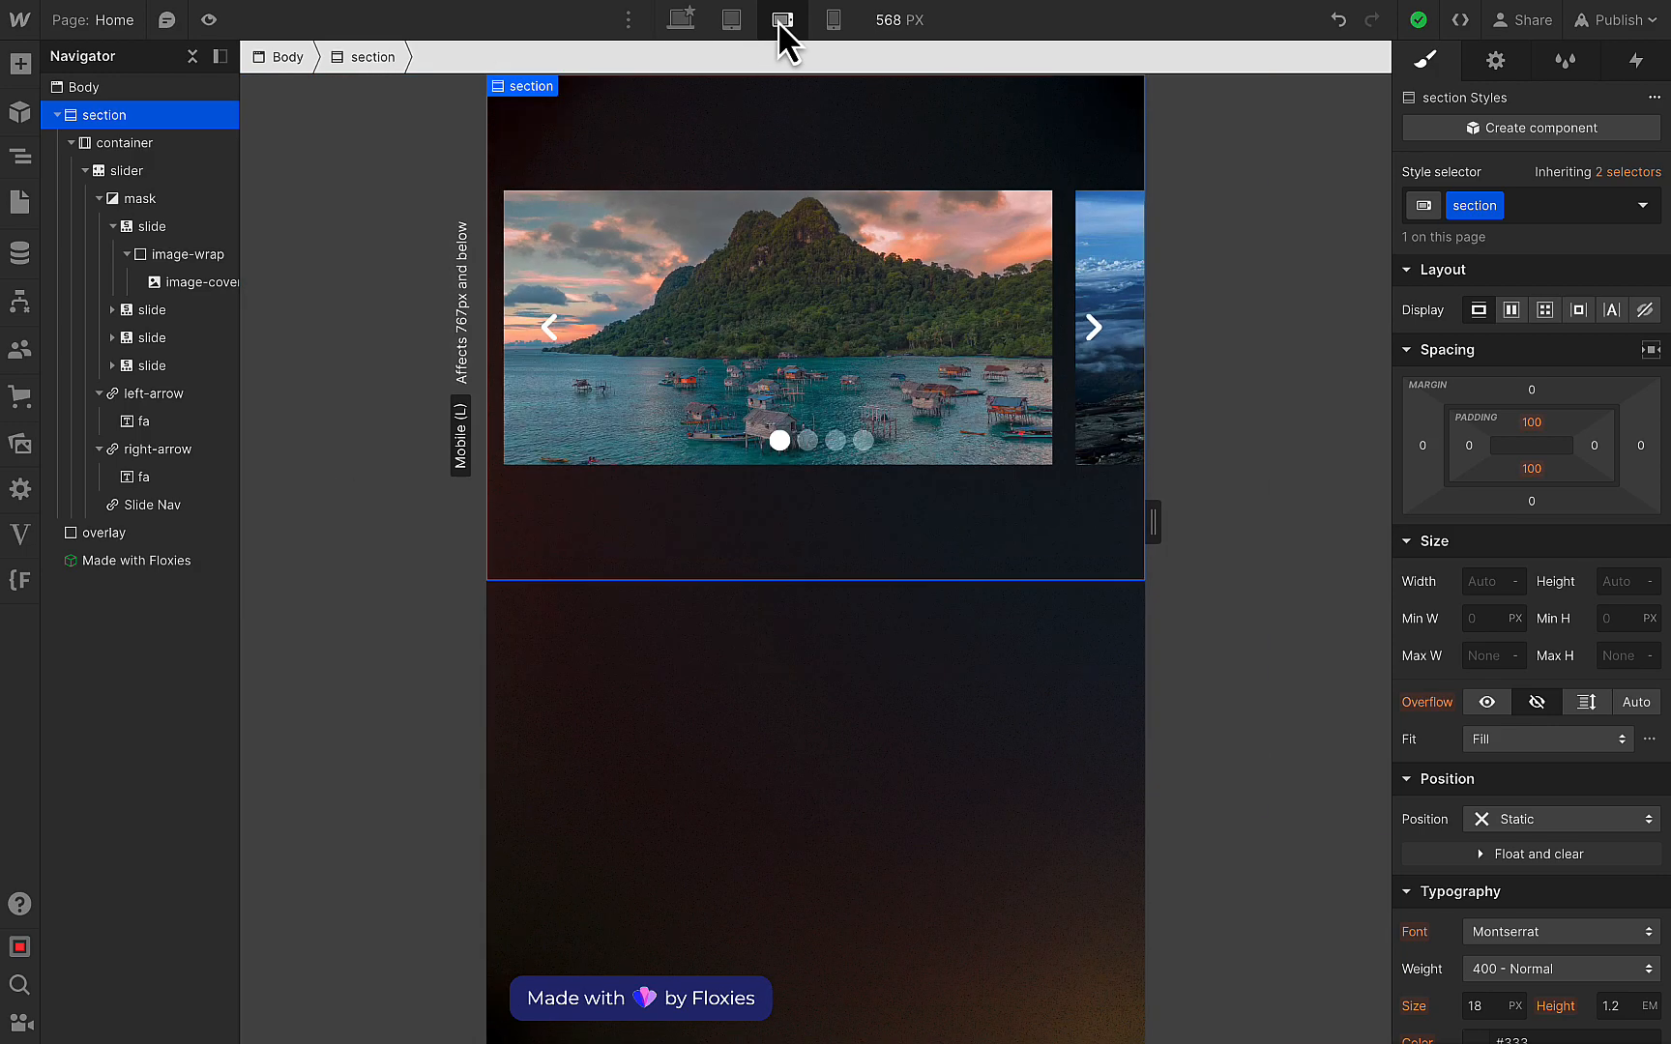
{"action": "left_click", "coordinate": [185, 254]}
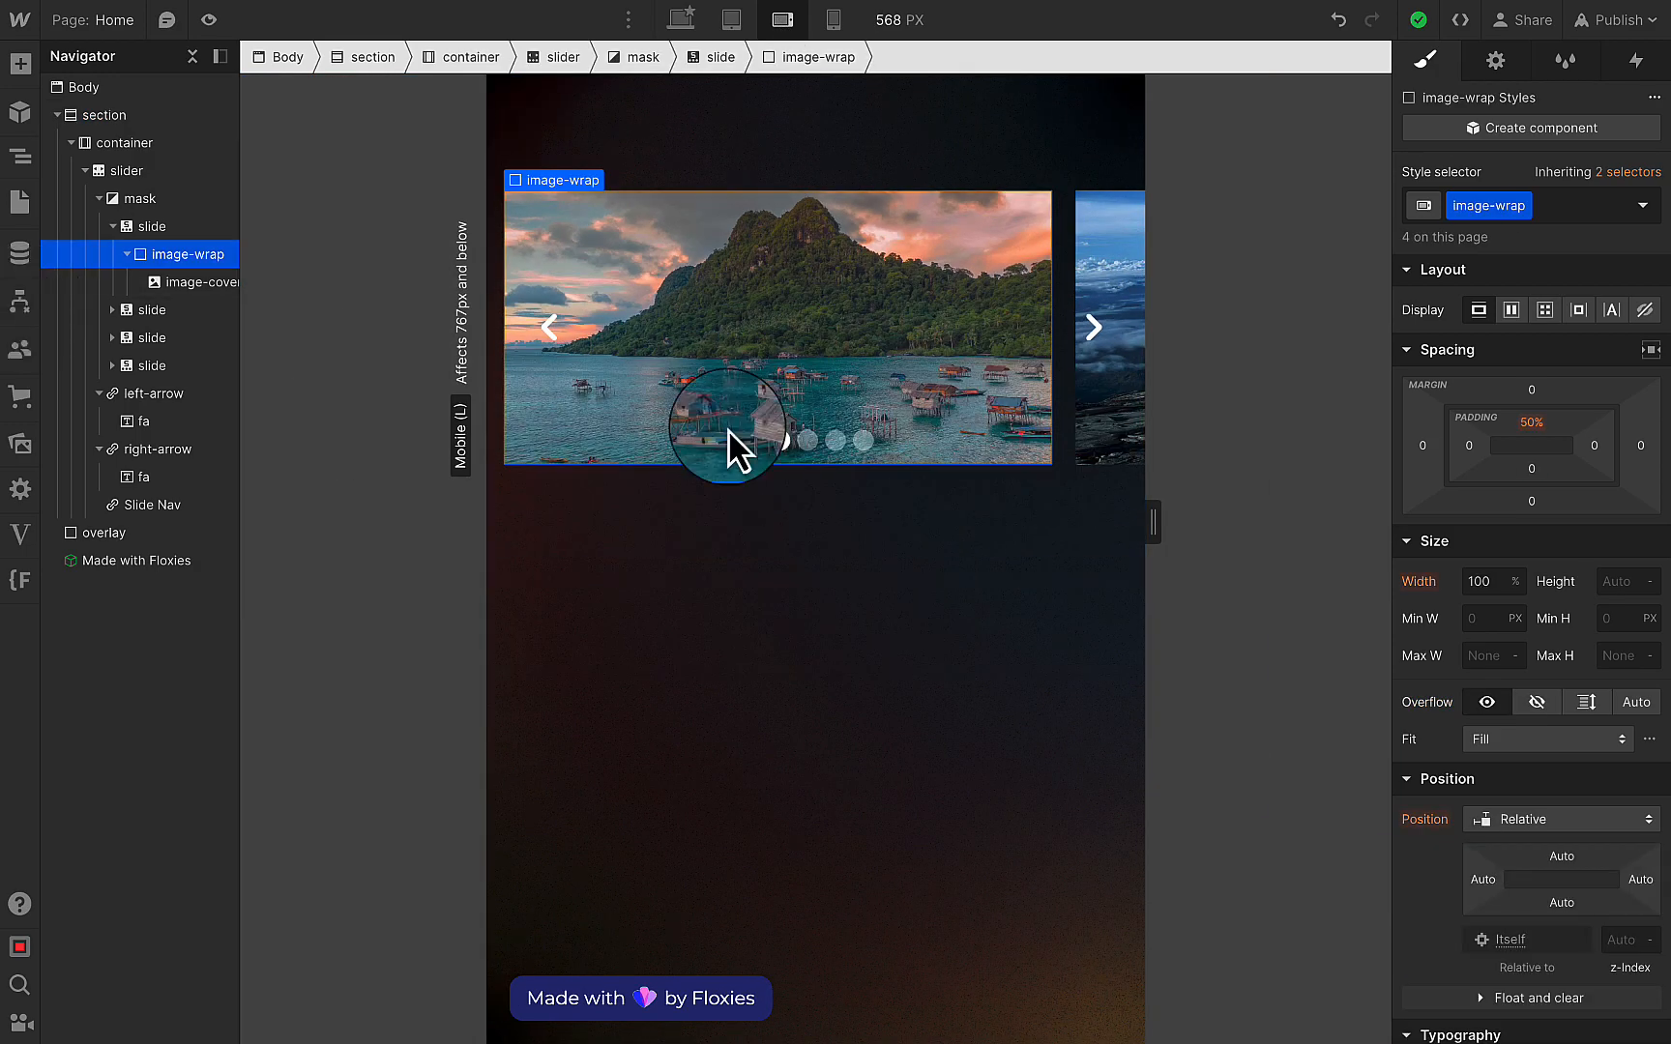
{"action": "left_click", "coordinate": [745, 348]}
{"action": "key", "text": "Up"}
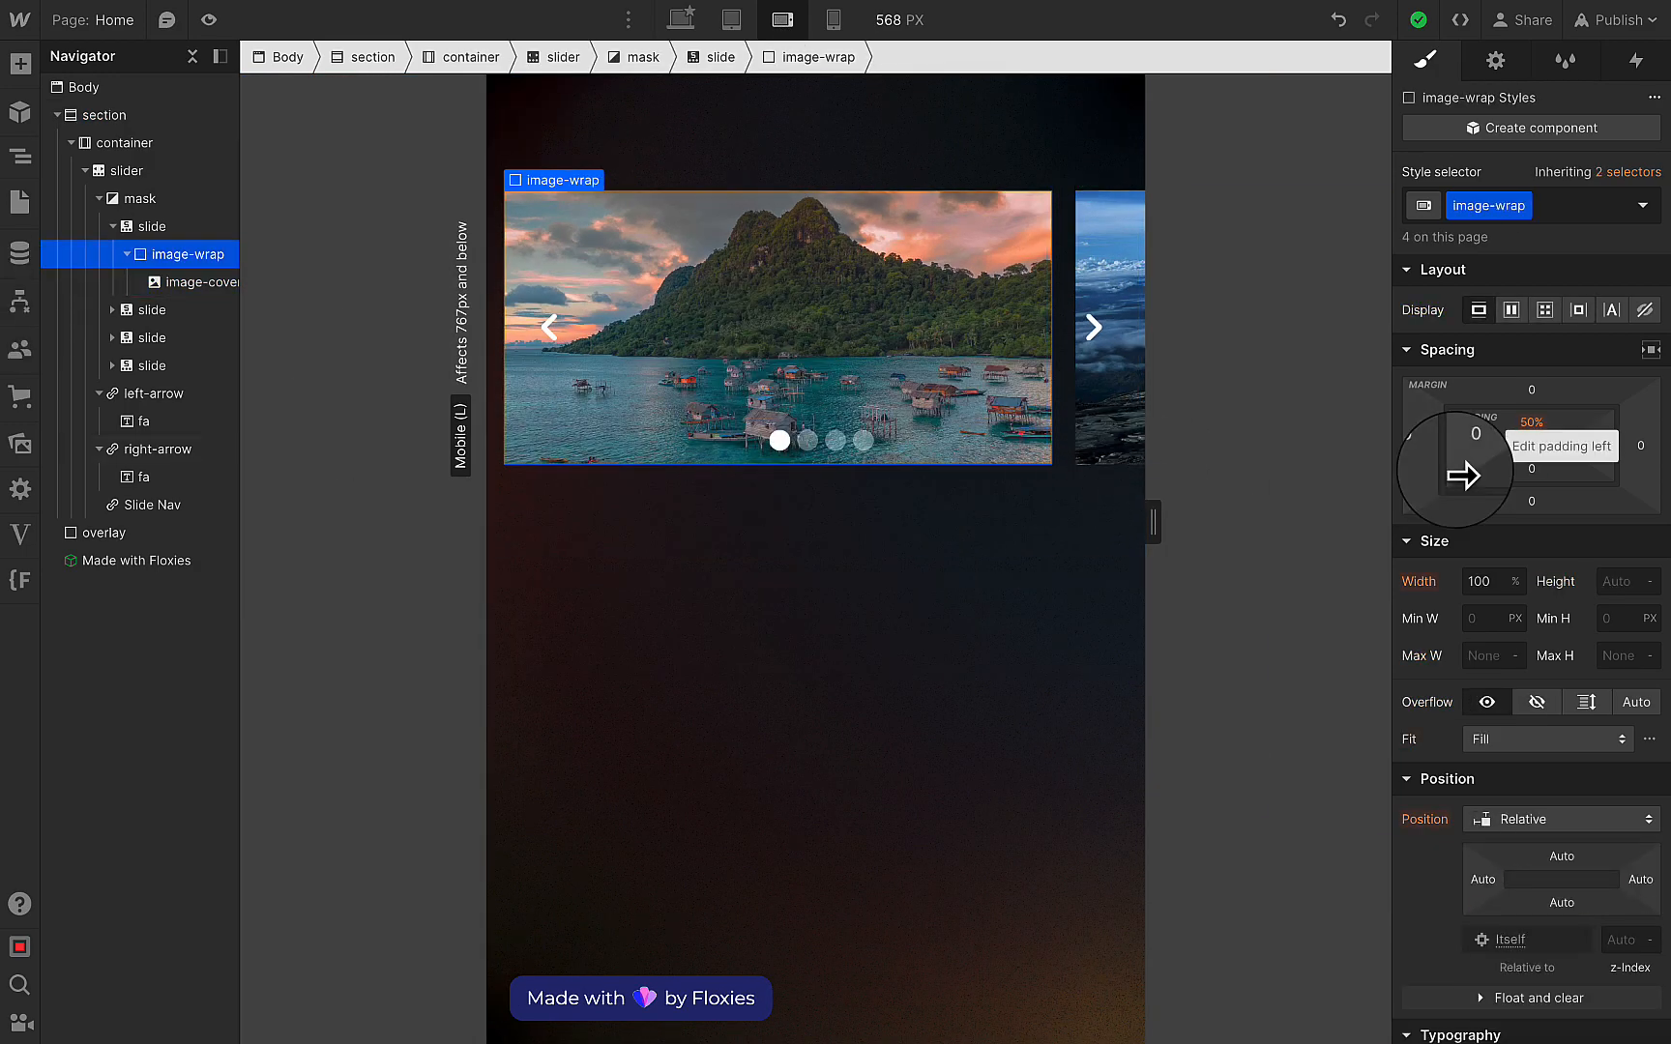
{"action": "left_click", "coordinate": [1528, 419]}
{"action": "type", "text": "60"}
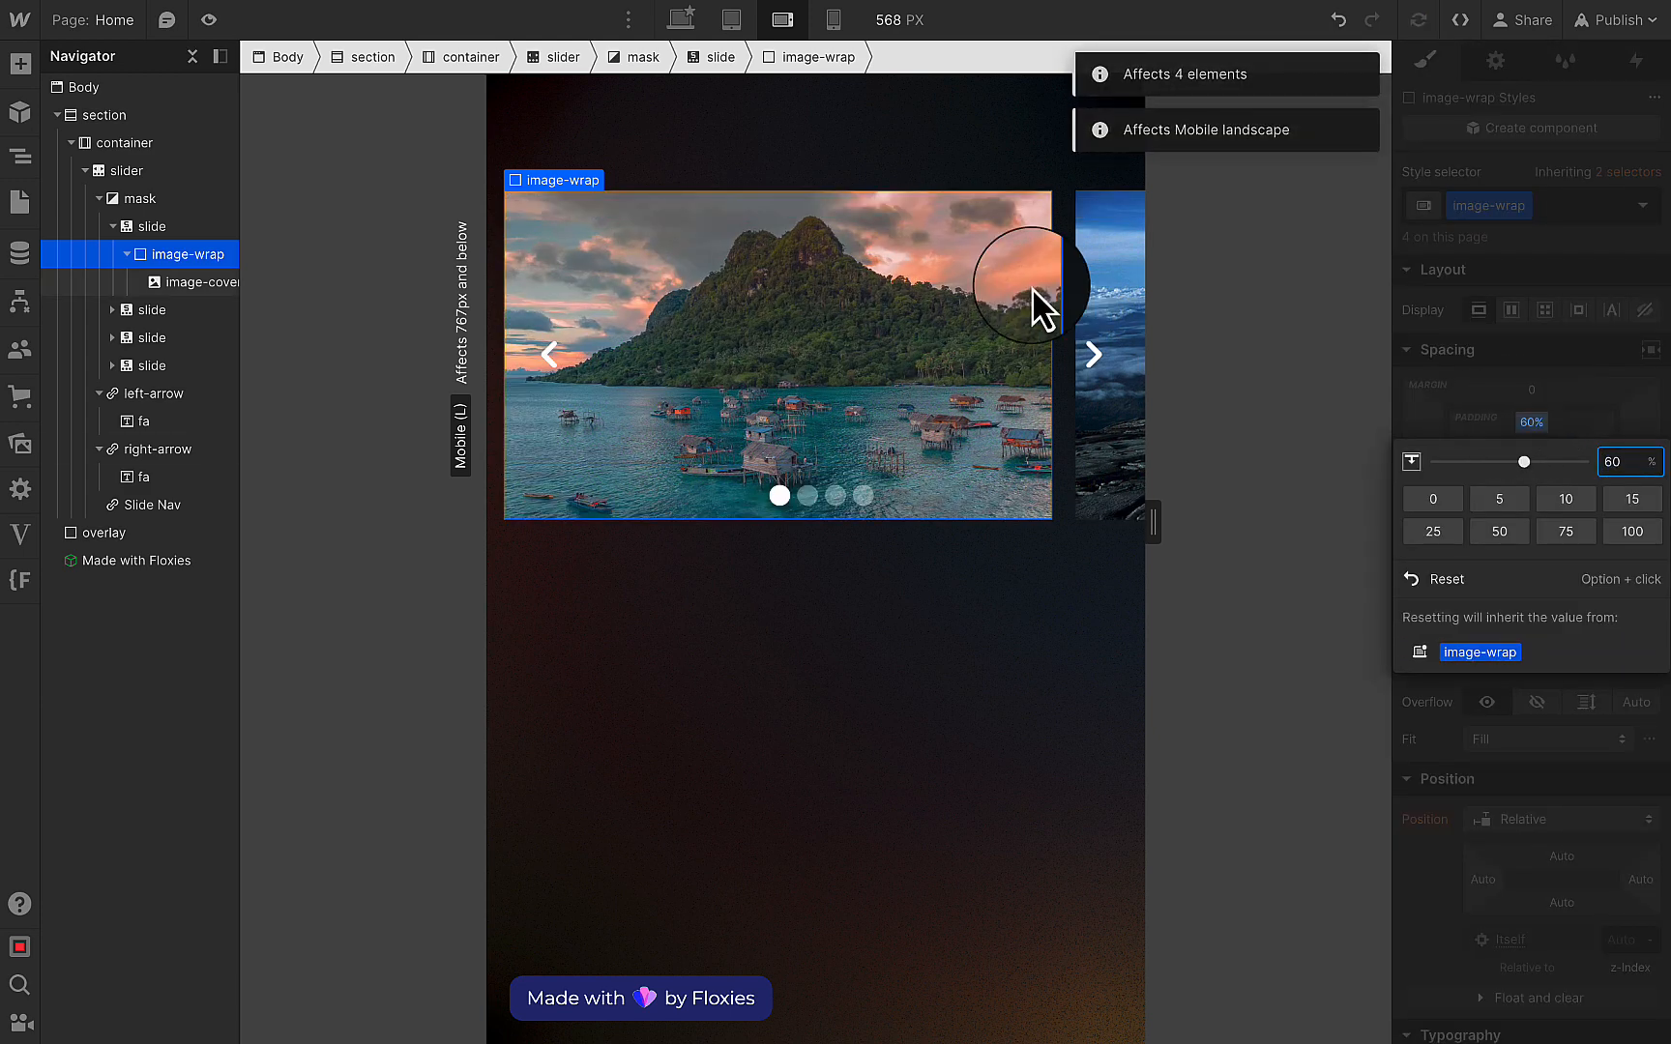
At the mobile portrait breakpoint, set the image-wrap class's top padding to 110%.
{"action": "left_click", "coordinate": [833, 19]}
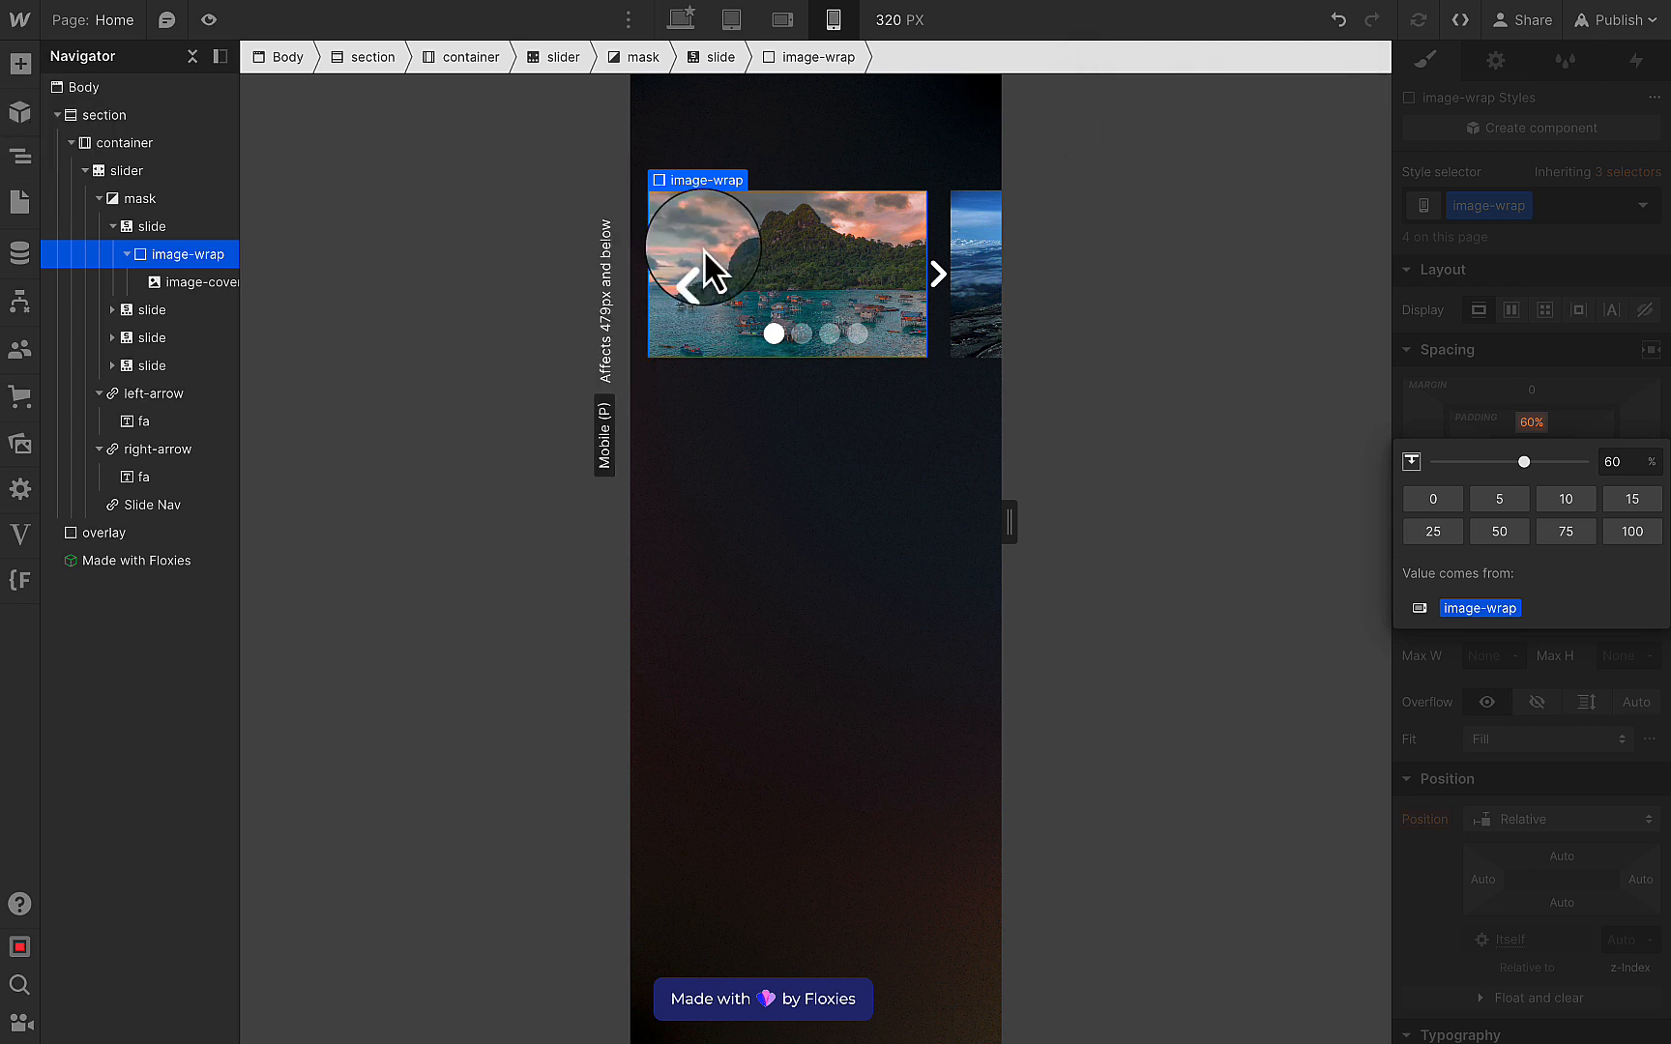
{"action": "left_click", "coordinate": [1584, 401]}
{"action": "left_click", "coordinate": [1531, 422]}
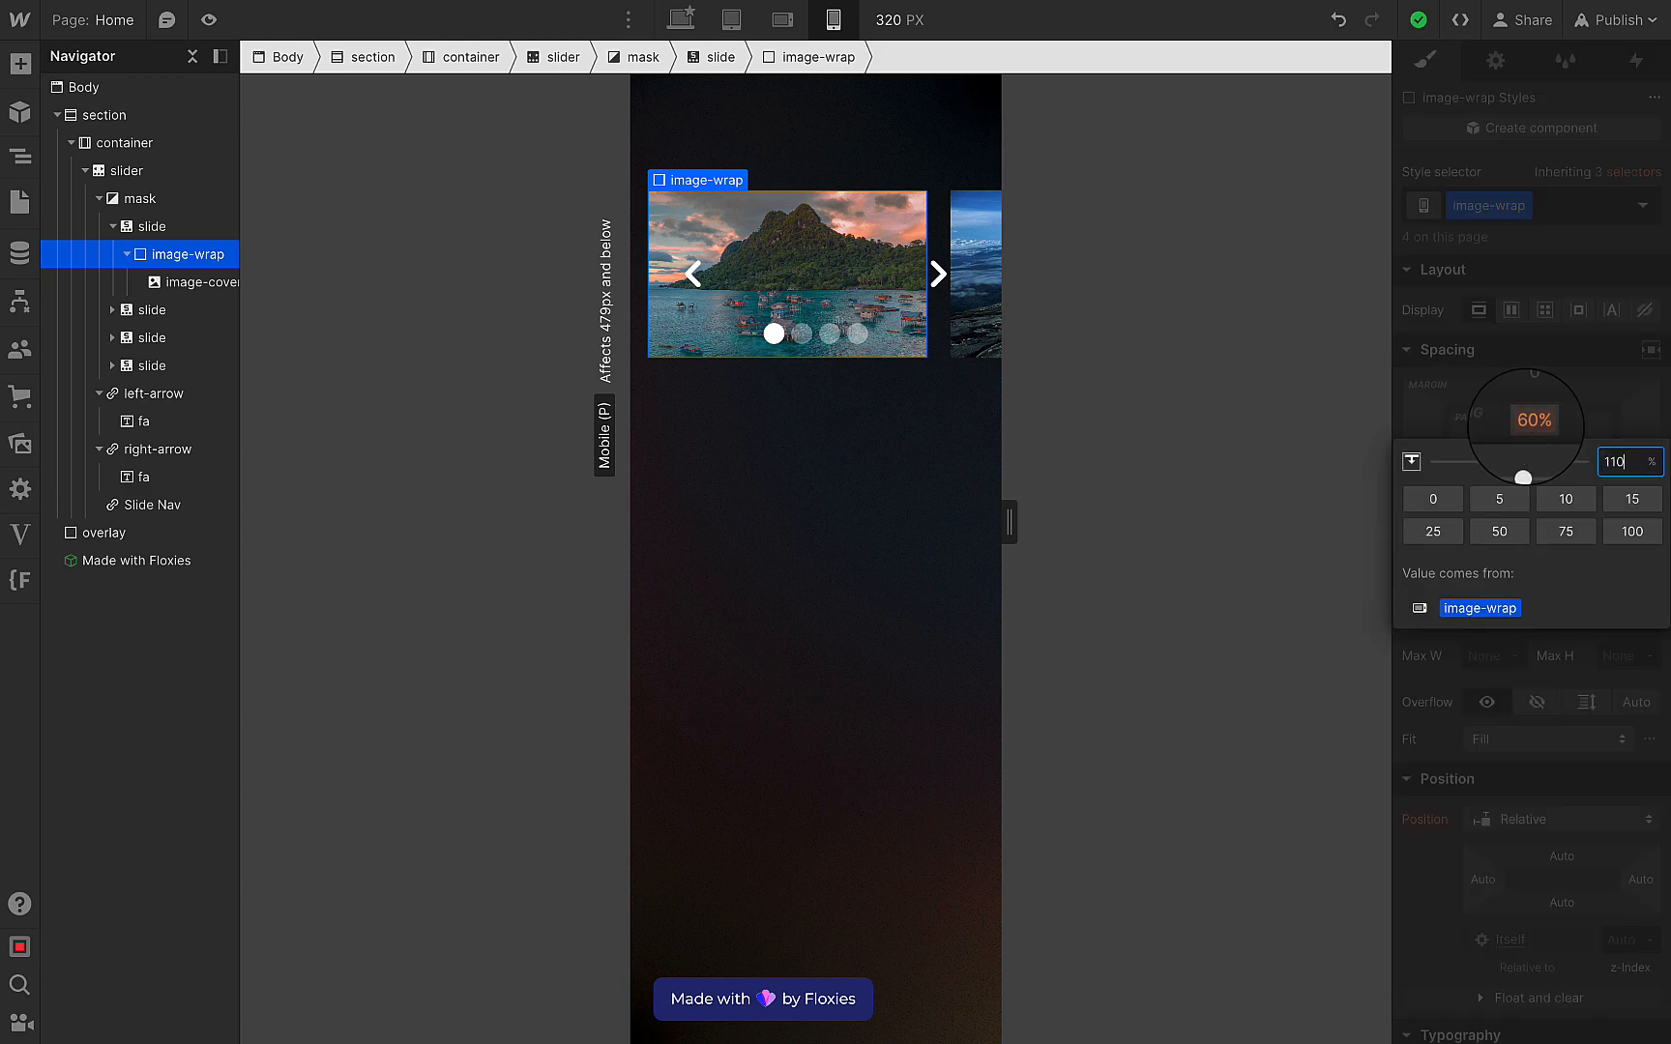
{"action": "key", "text": "Return"}
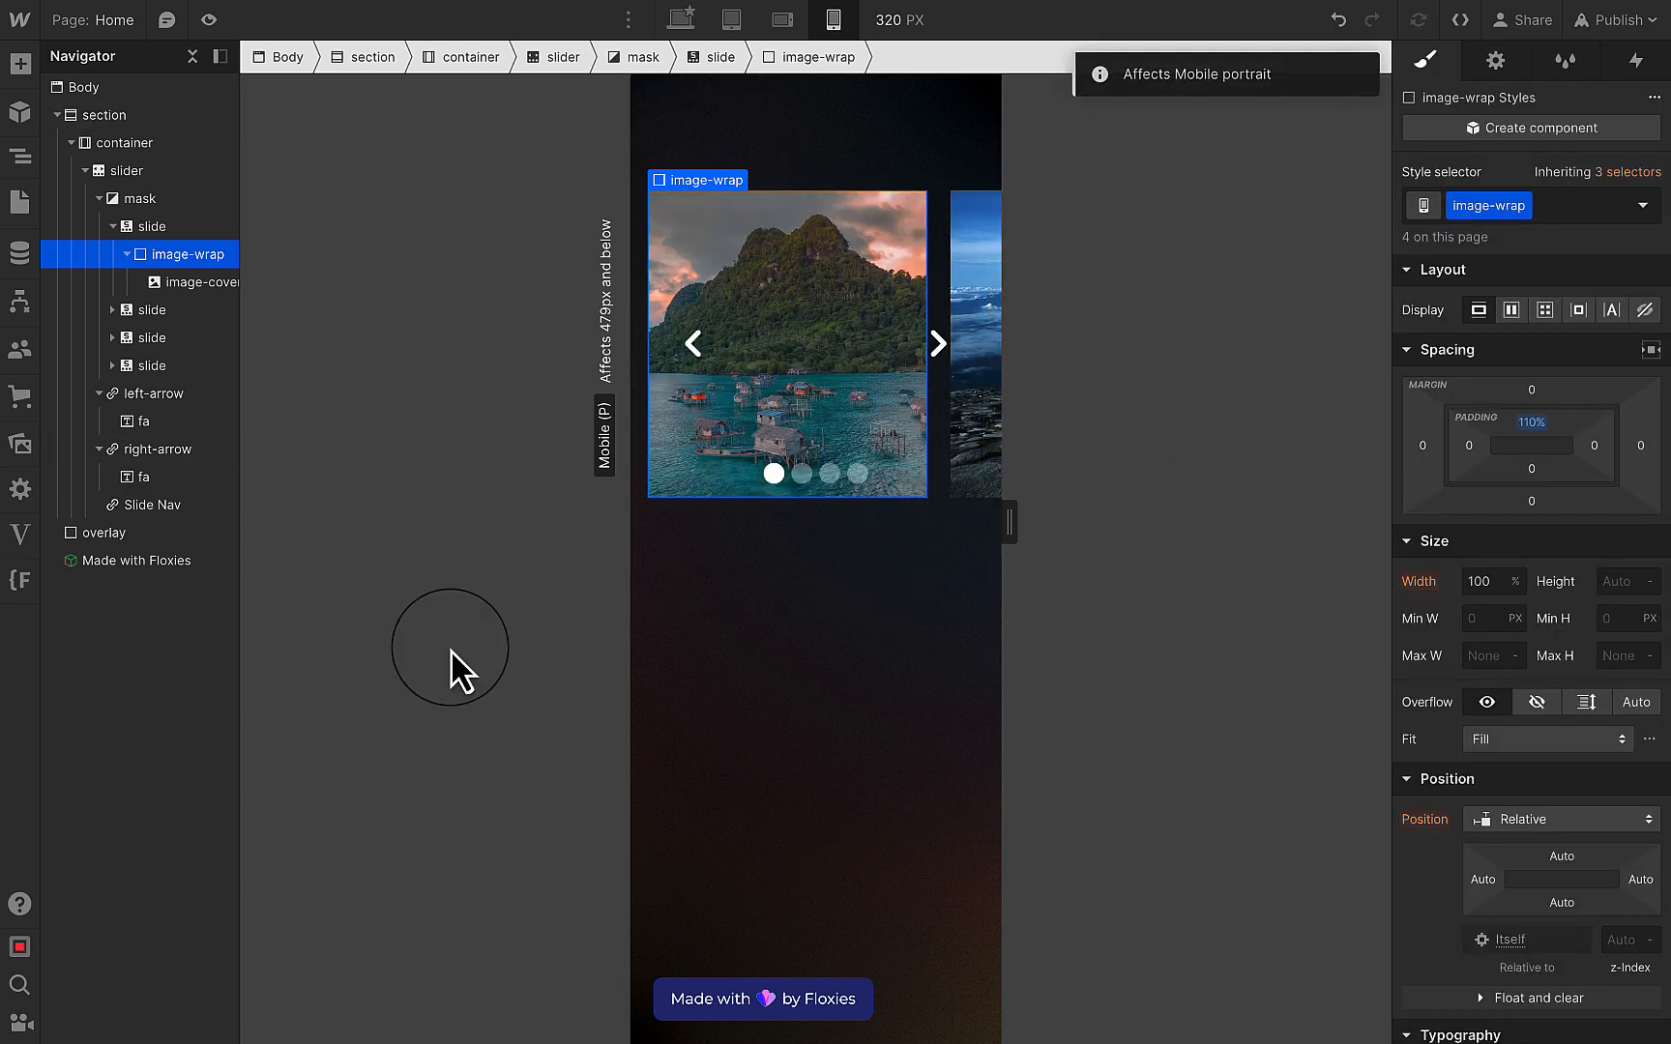
Set the slide class's right padding to 10 px for mobile portrait.
{"action": "left_click", "coordinate": [160, 228]}
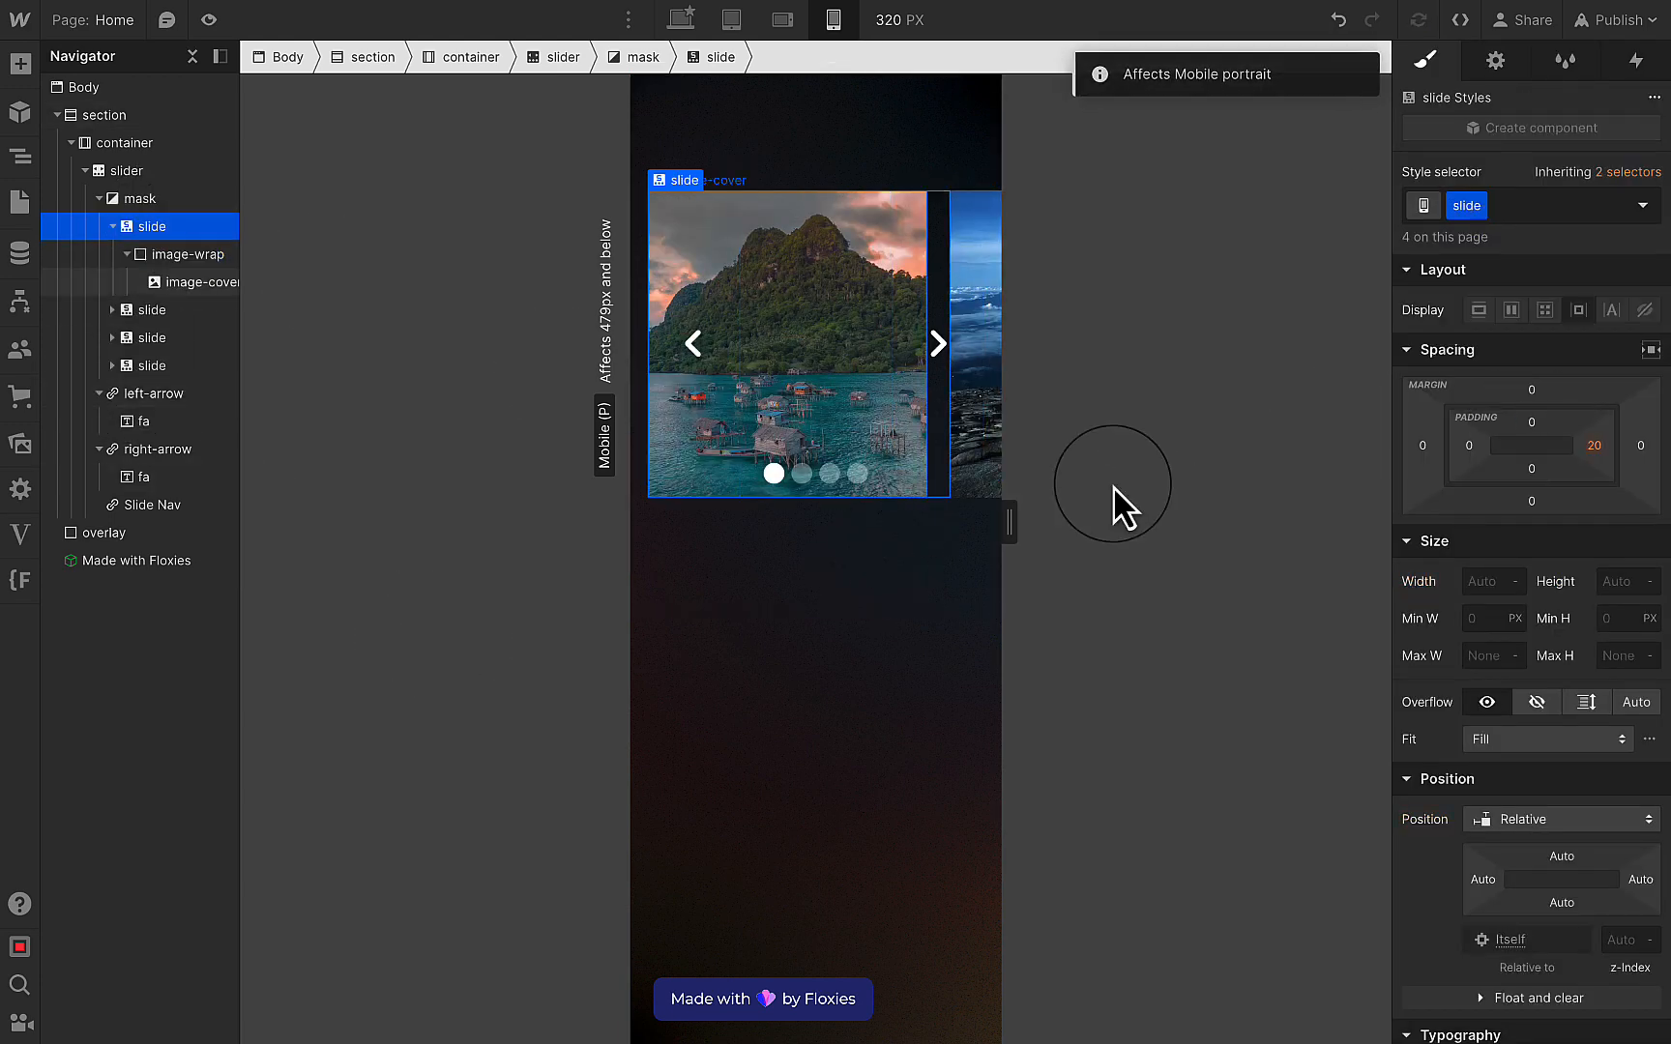
{"action": "left_click", "coordinate": [1600, 435]}
{"action": "type", "text": "10"}
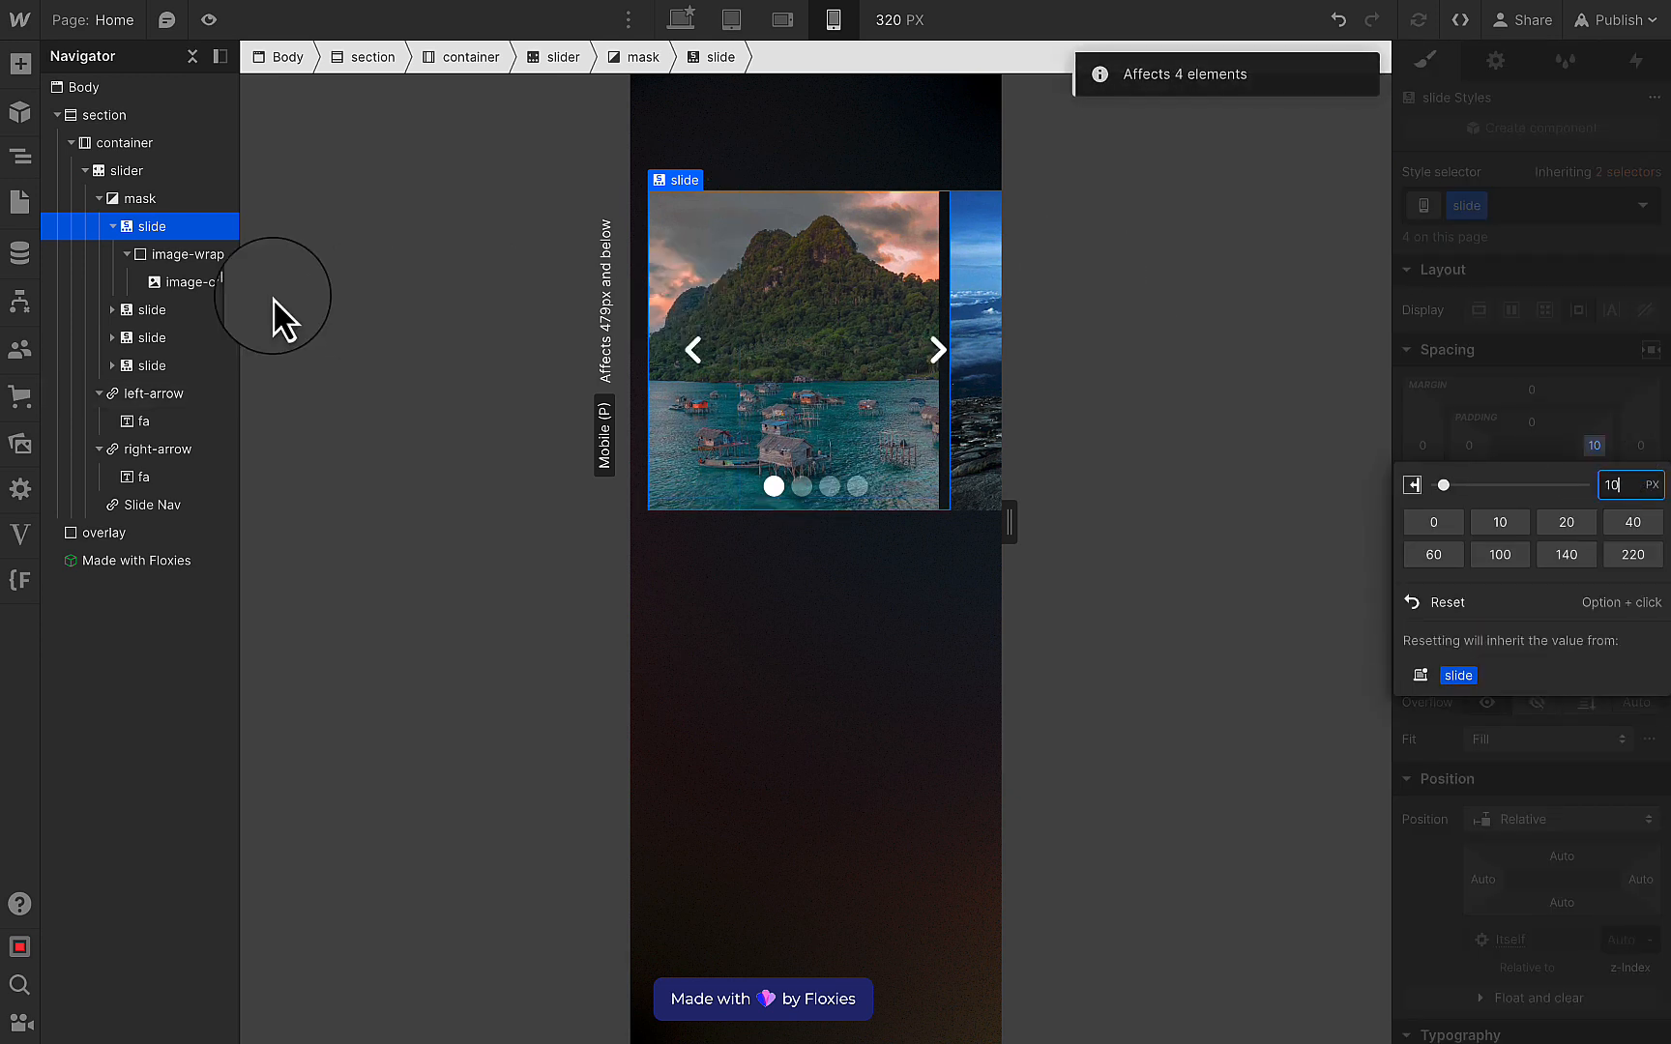
Widen the slider mask to 98% for mobile portrait.
{"action": "left_click", "coordinate": [161, 199]}
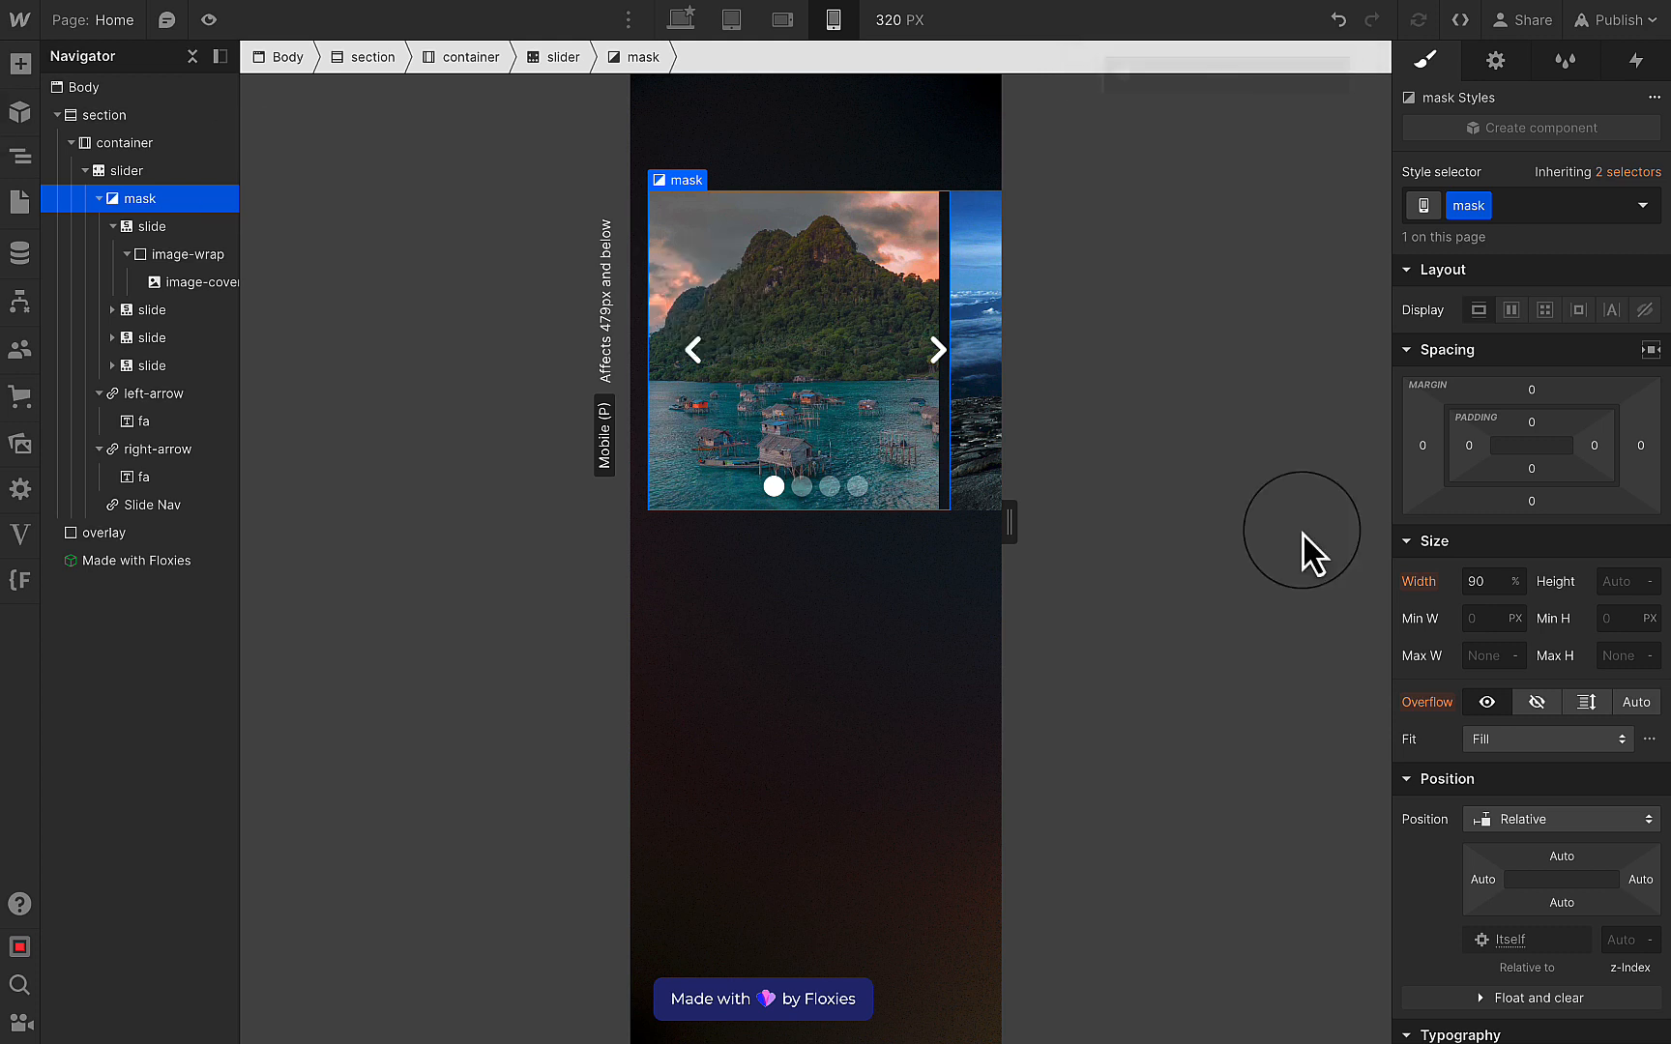
{"action": "key", "text": "Up"}
{"action": "key", "text": "Up"}
{"action": "key", "text": "Up"}
{"action": "key", "text": "Up"}
{"action": "key", "text": "Up"}
{"action": "key", "text": "Up"}
{"action": "key", "text": "Up"}
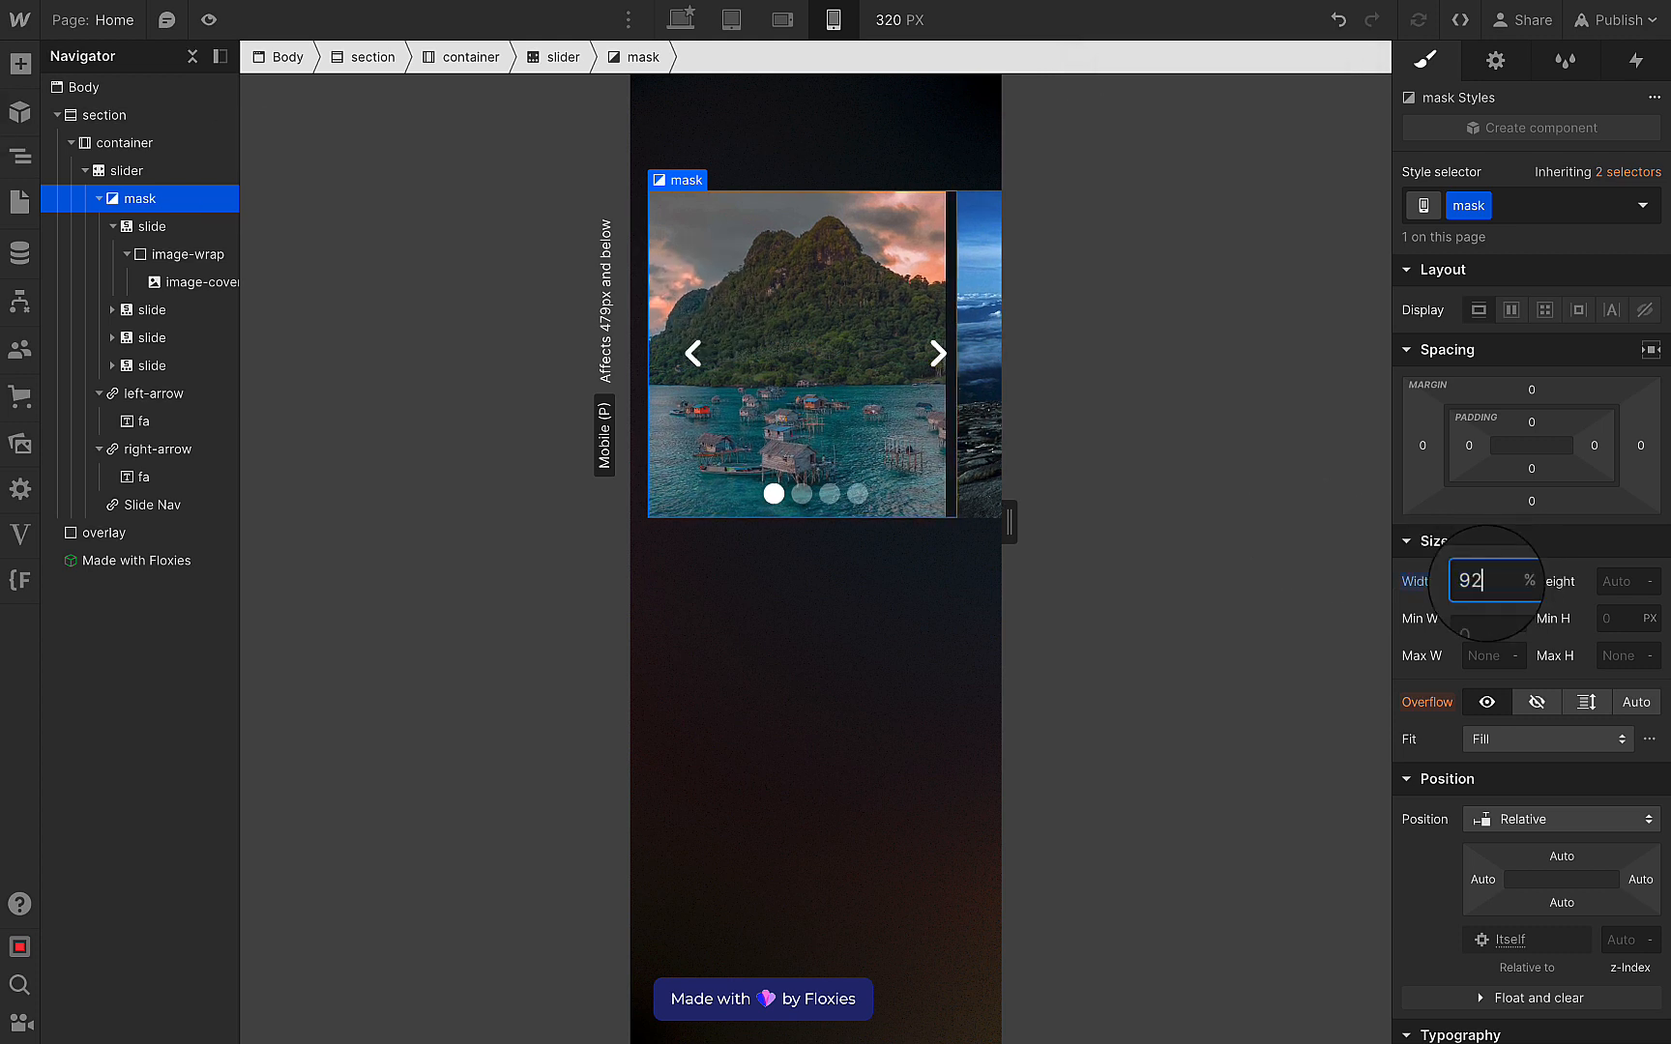
{"action": "key", "text": "Up"}
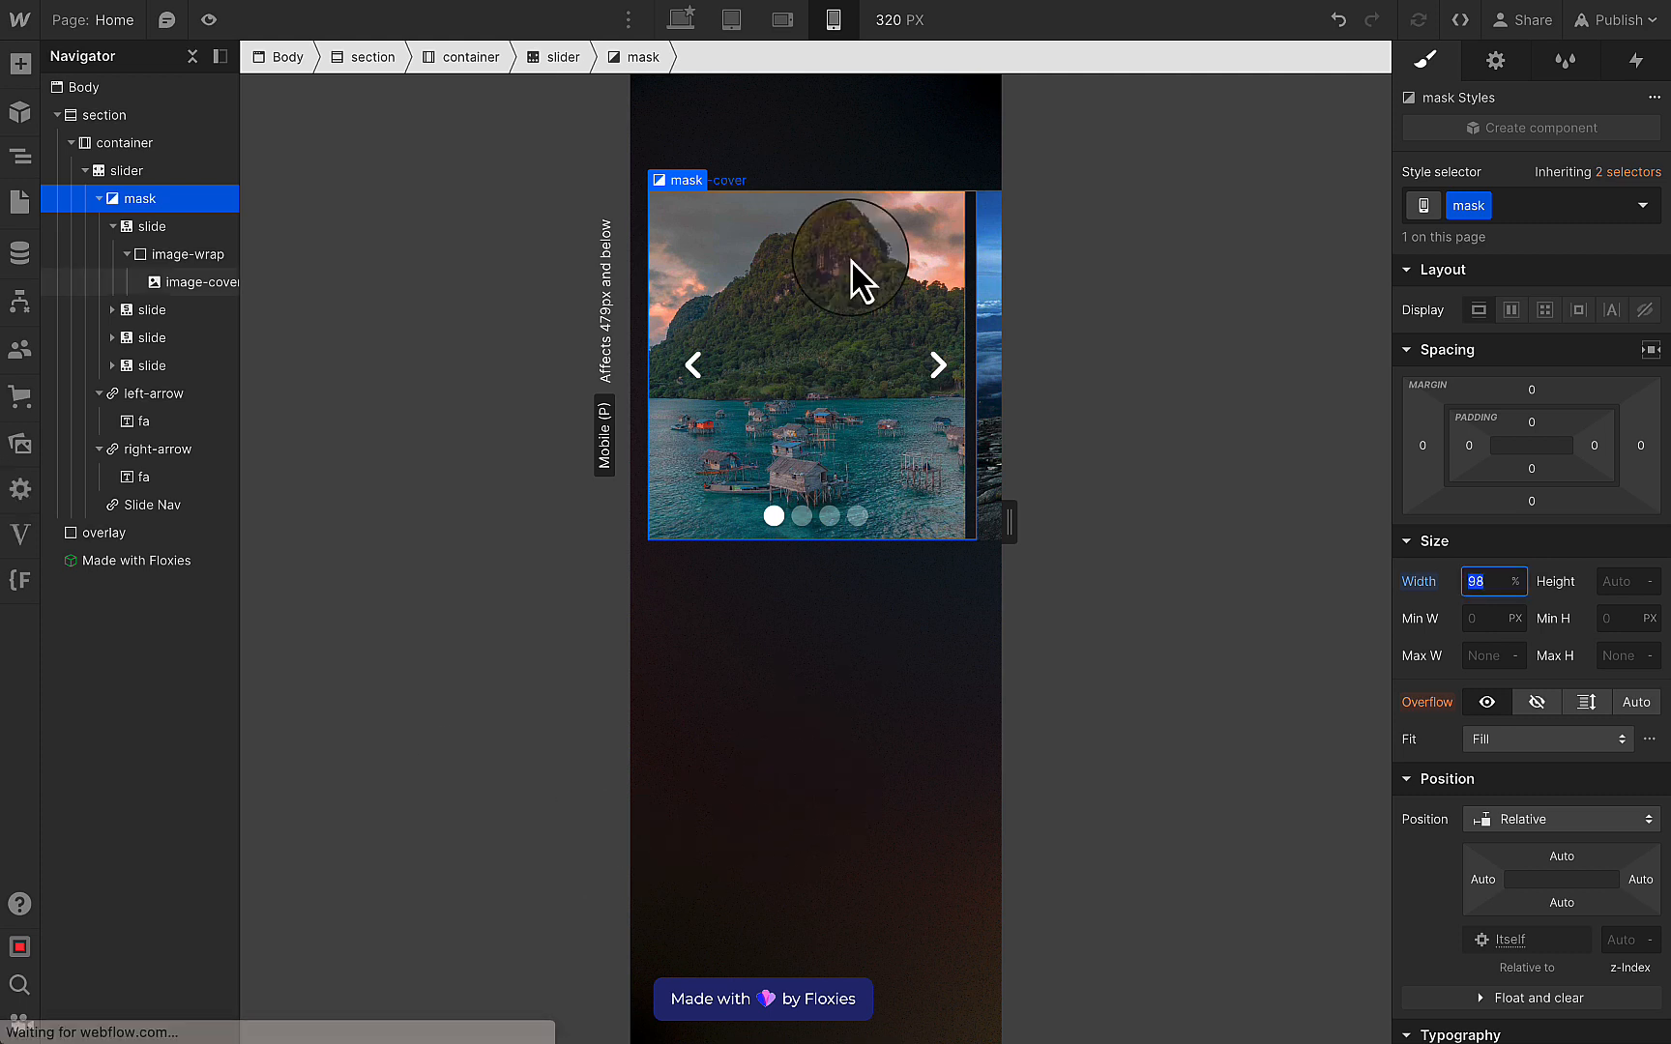
Preview the mobile portrait layout and step through the slider to the last slide and back to the first.
{"action": "left_click", "coordinate": [220, 21]}
{"action": "left_click", "coordinate": [957, 330]}
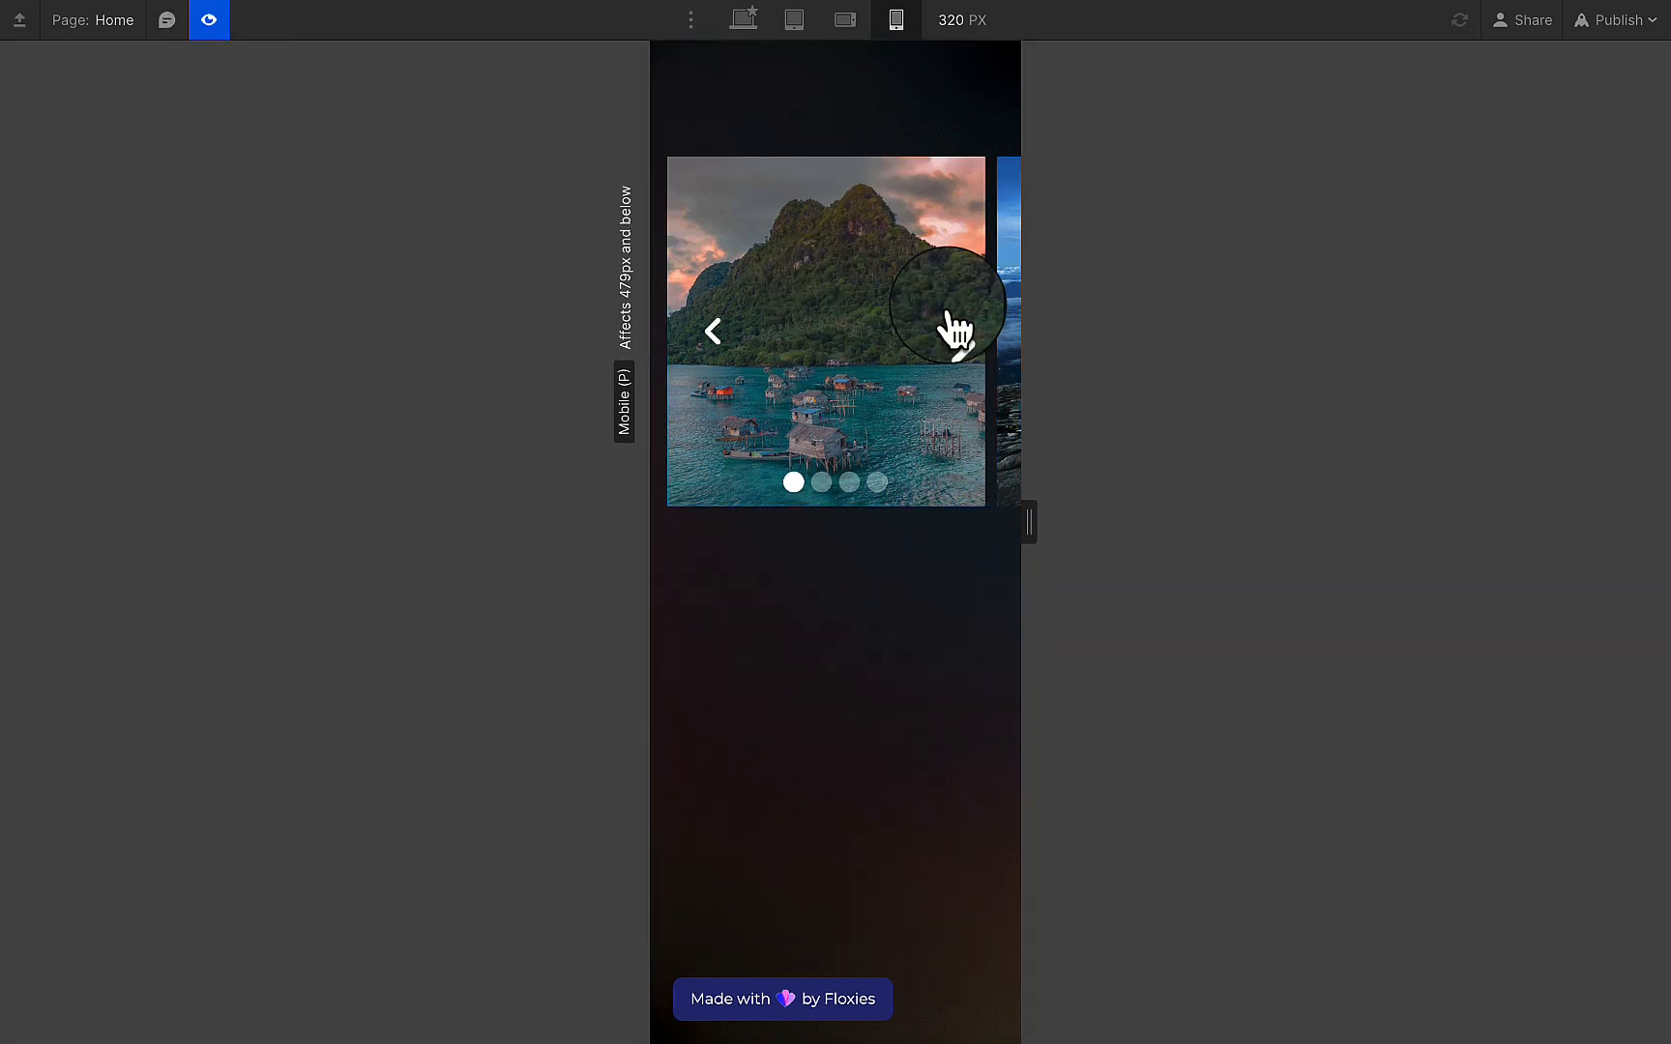
{"action": "left_click", "coordinate": [957, 331]}
{"action": "left_click", "coordinate": [960, 331]}
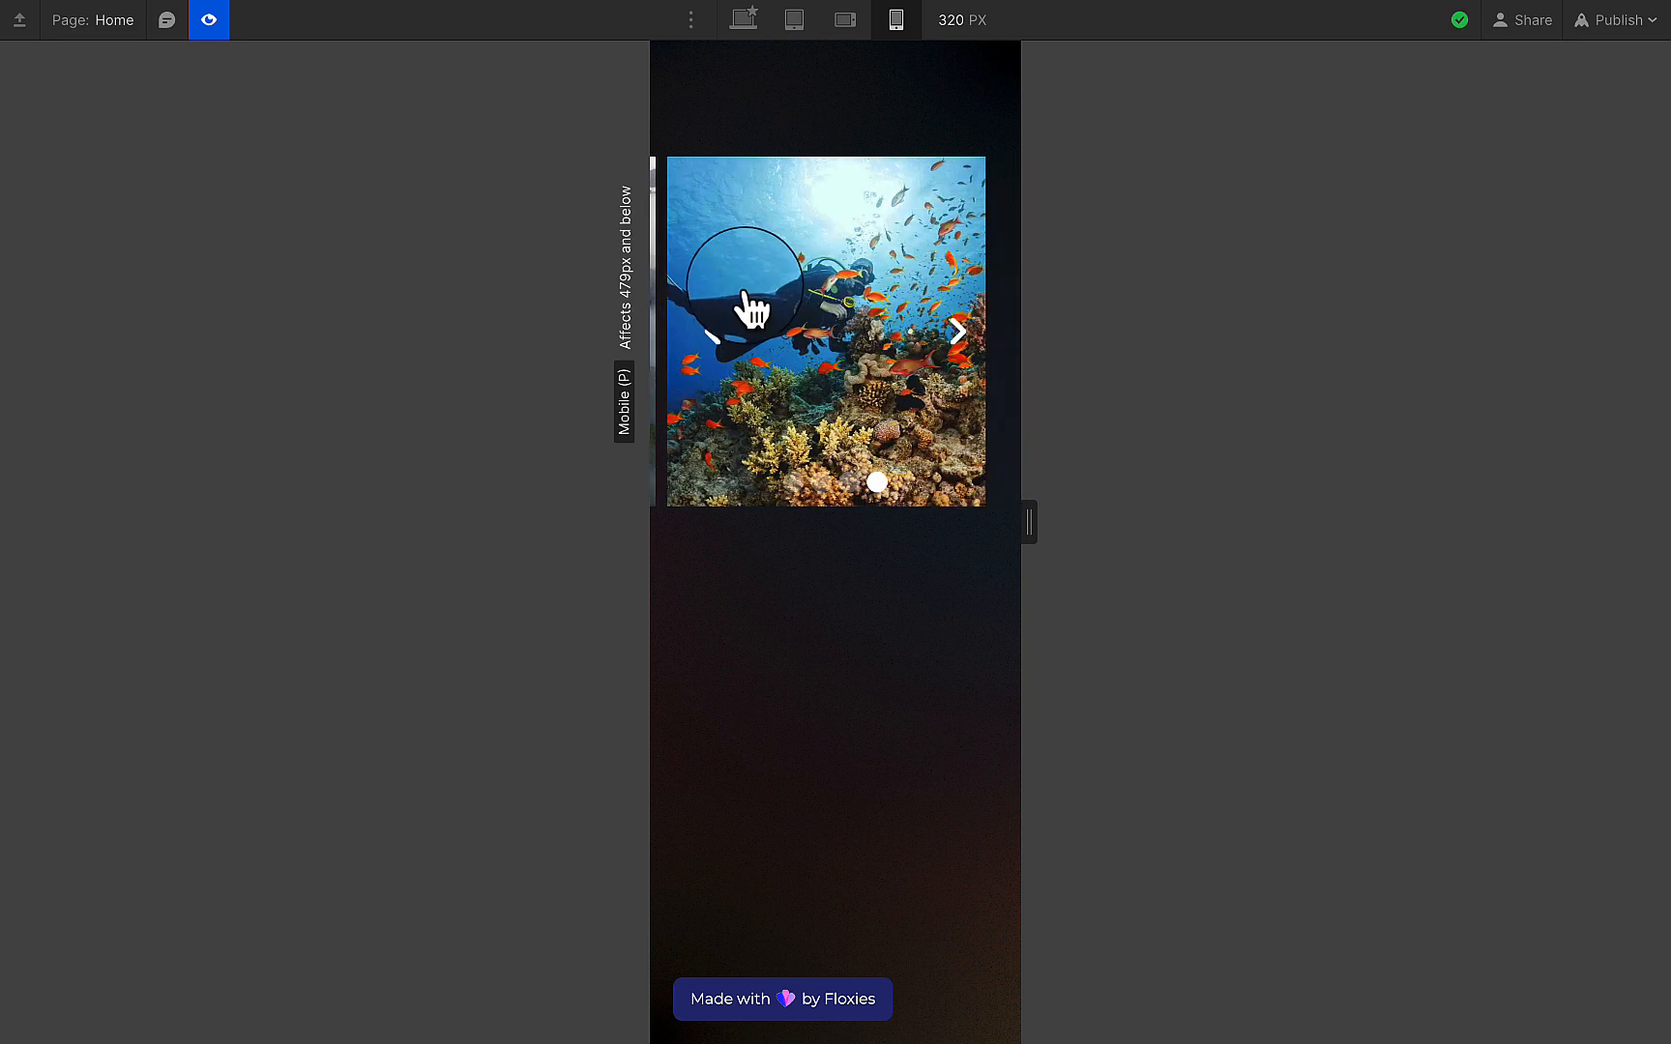
{"action": "left_click", "coordinate": [727, 335]}
{"action": "left_click", "coordinate": [729, 334]}
{"action": "left_click", "coordinate": [730, 334]}
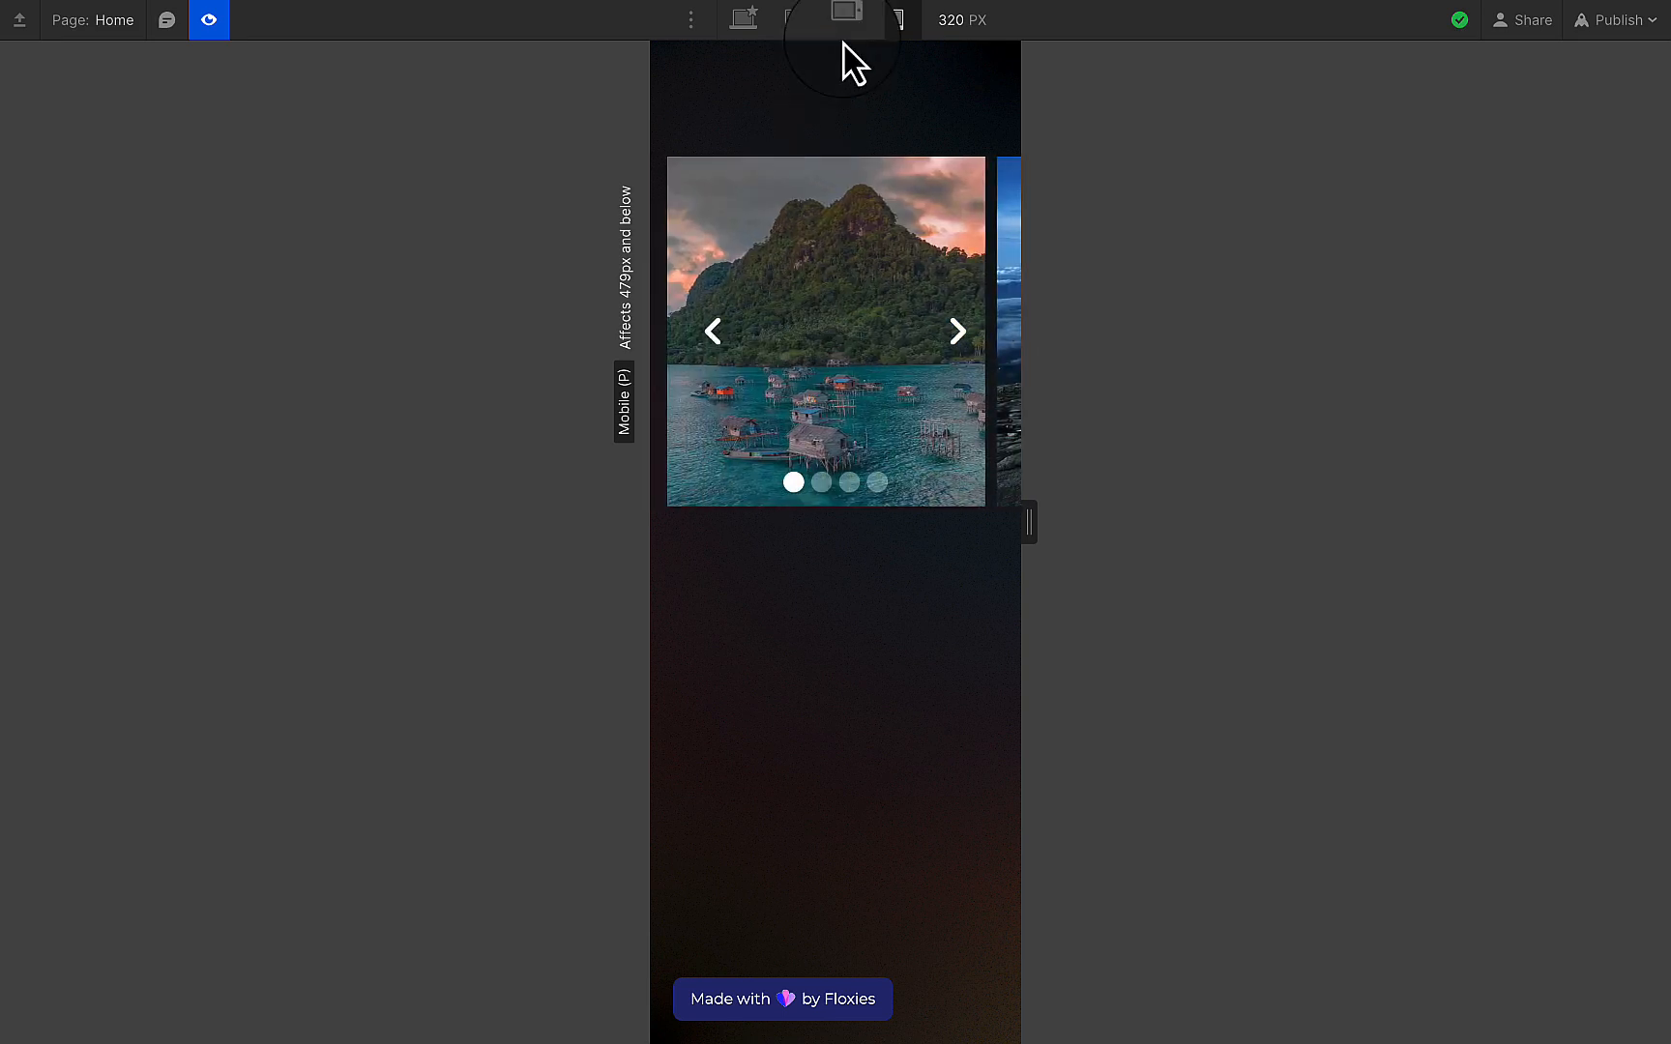
Switch the preview to the desktop breakpoint, advance the slider to the last slide, and exit the preview.
{"action": "left_click", "coordinate": [749, 26]}
{"action": "left_click", "coordinate": [1513, 483]}
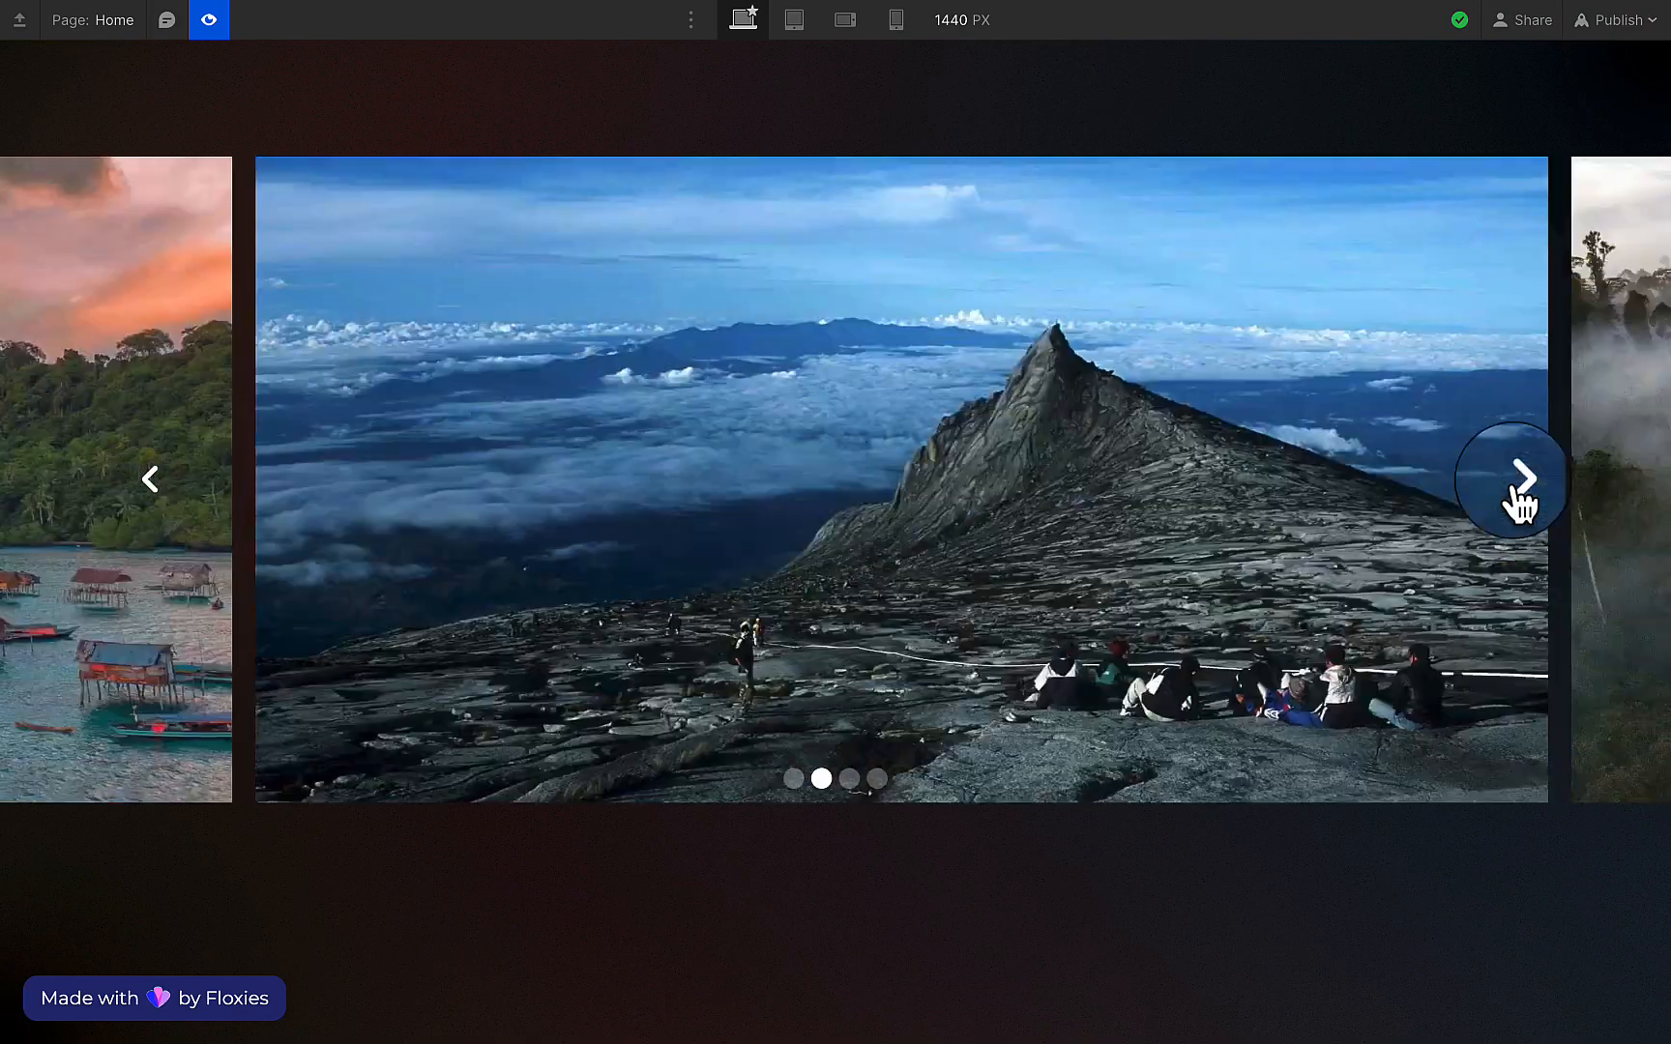
{"action": "left_click", "coordinate": [1516, 486]}
{"action": "left_click", "coordinate": [1515, 491]}
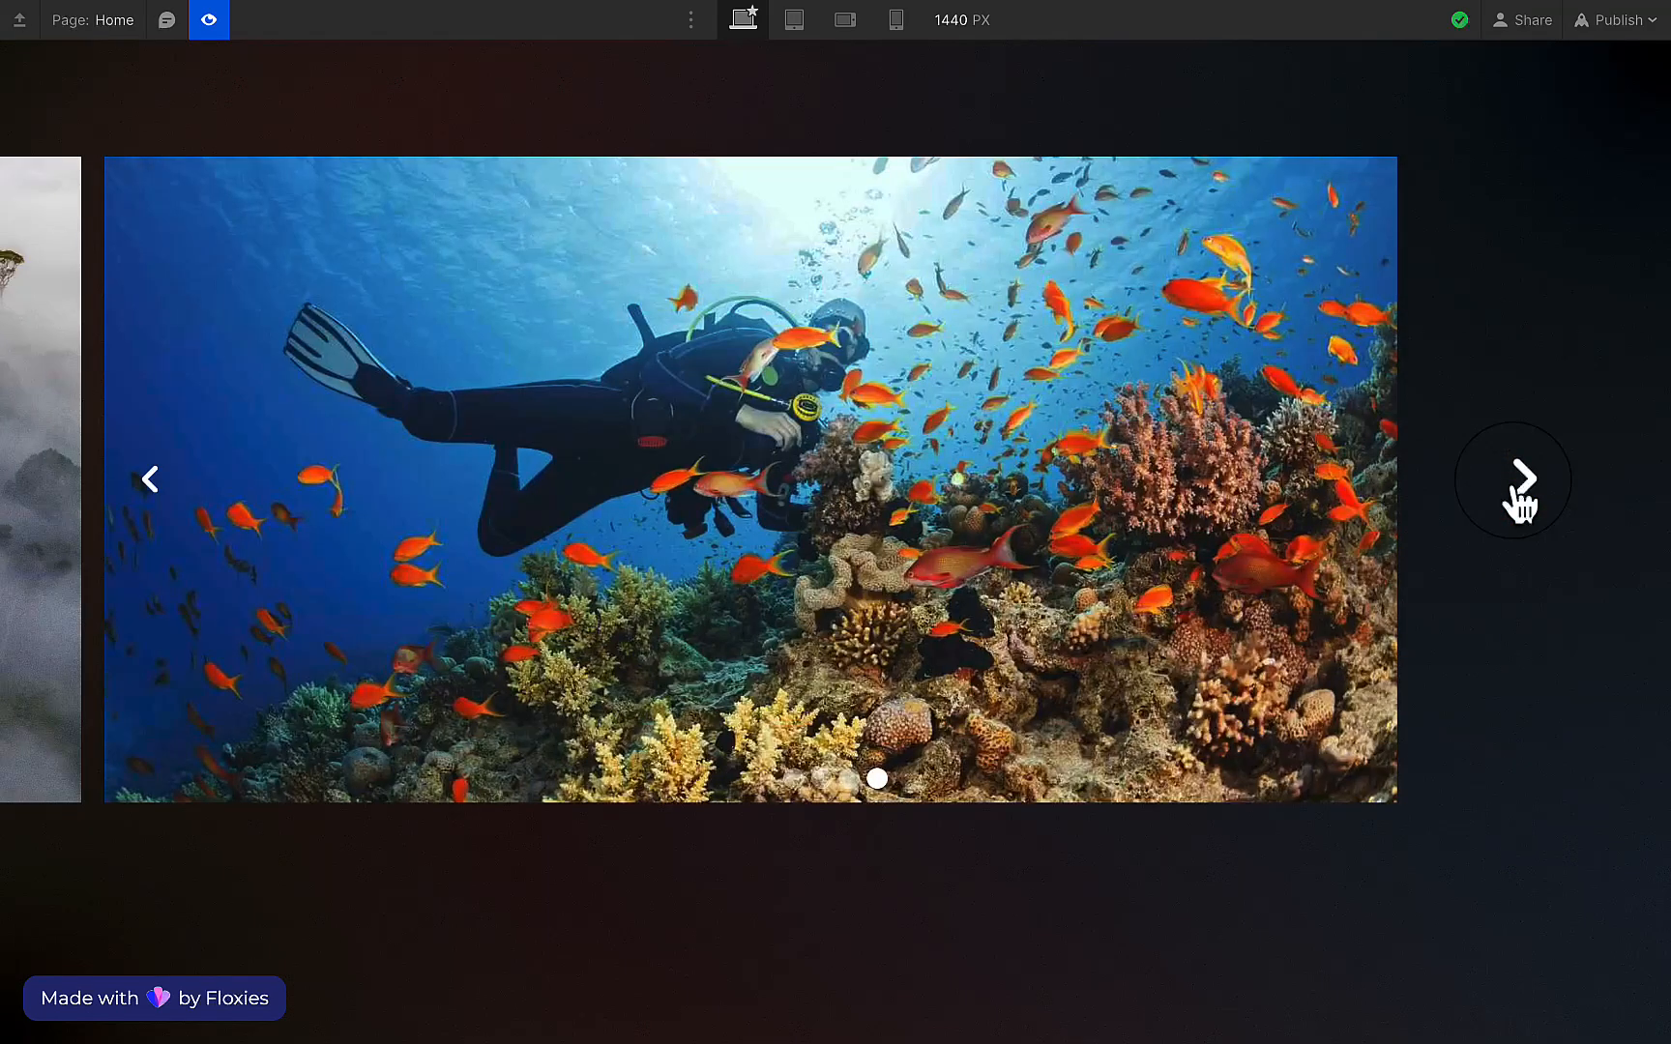
{"action": "left_click", "coordinate": [208, 25]}
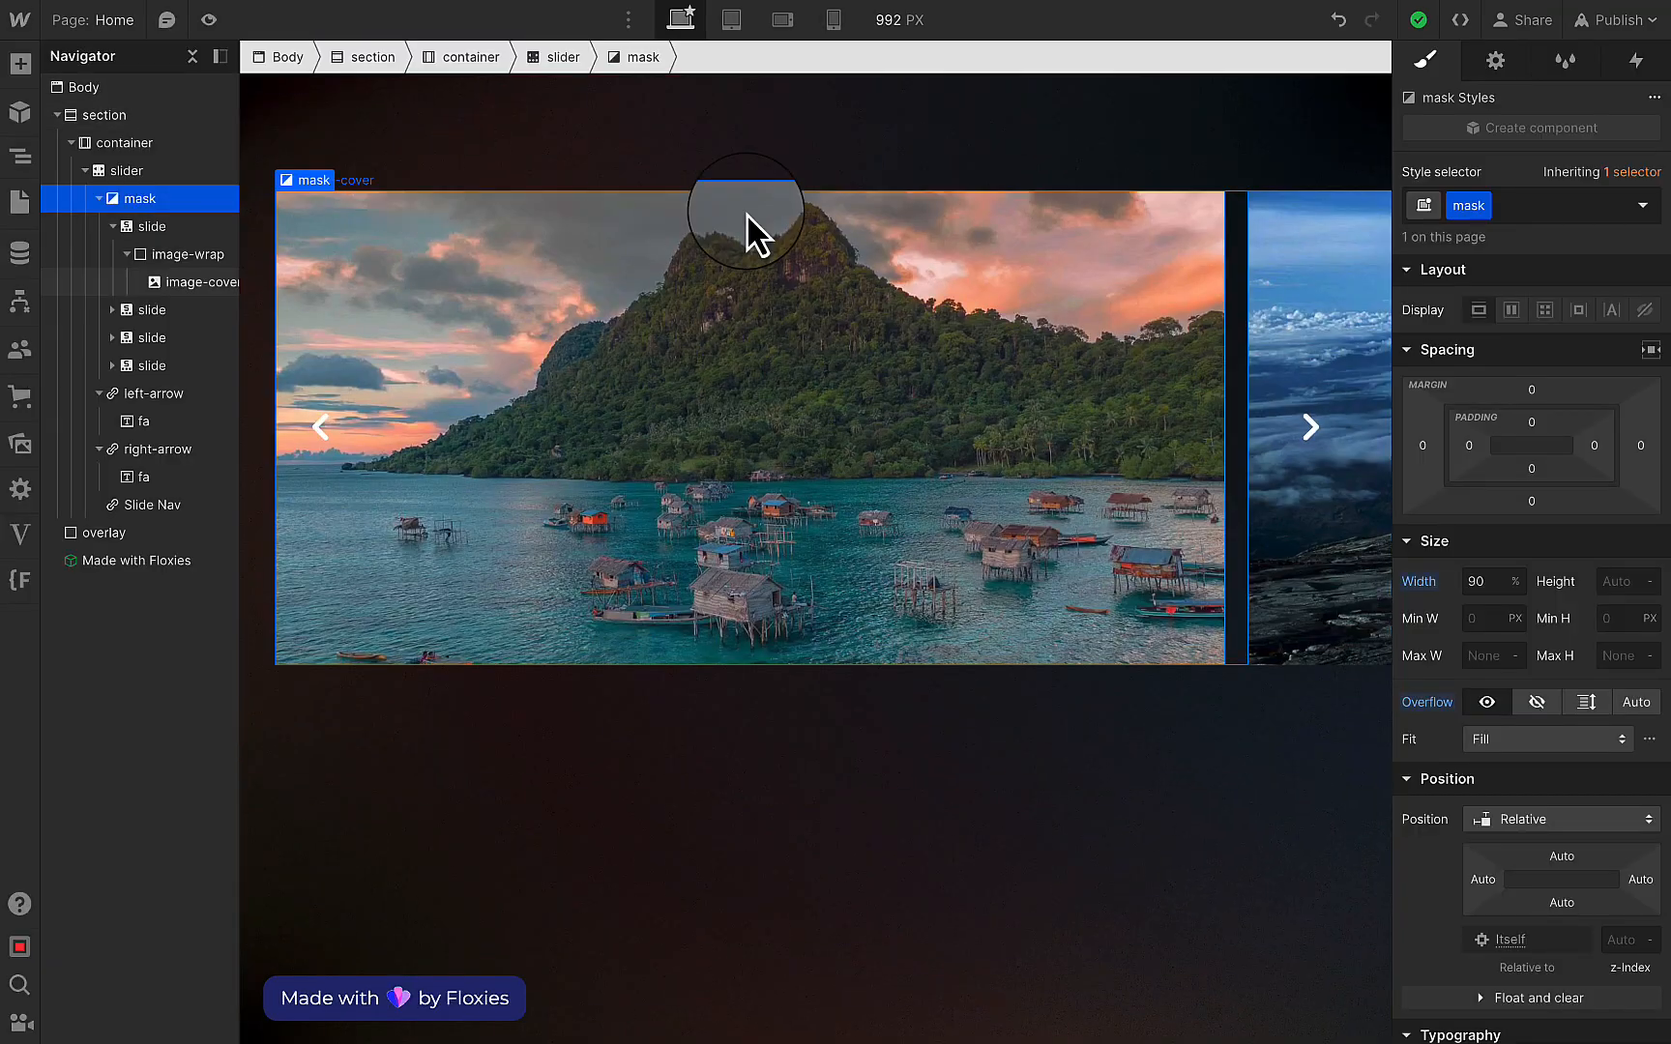
Publish the site to the staging domain basic-slider-workout.webflow.io and open the live page.
{"action": "left_click", "coordinate": [1605, 29]}
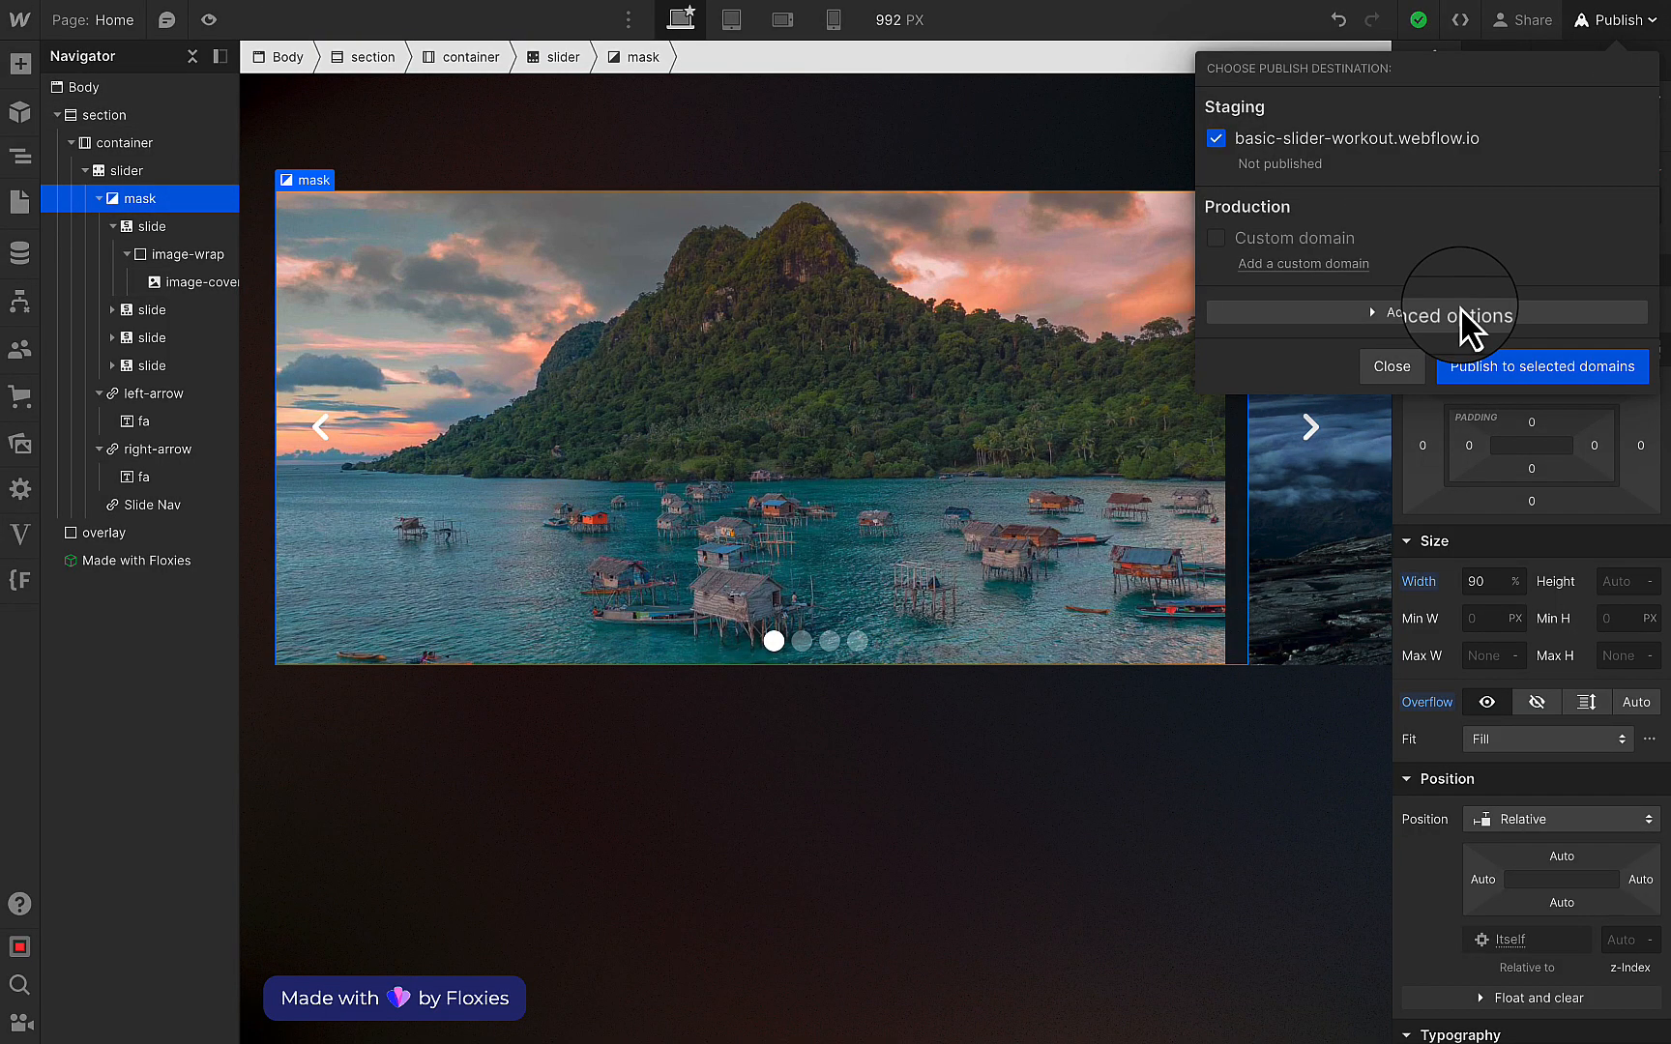
{"action": "left_click", "coordinate": [1484, 374]}
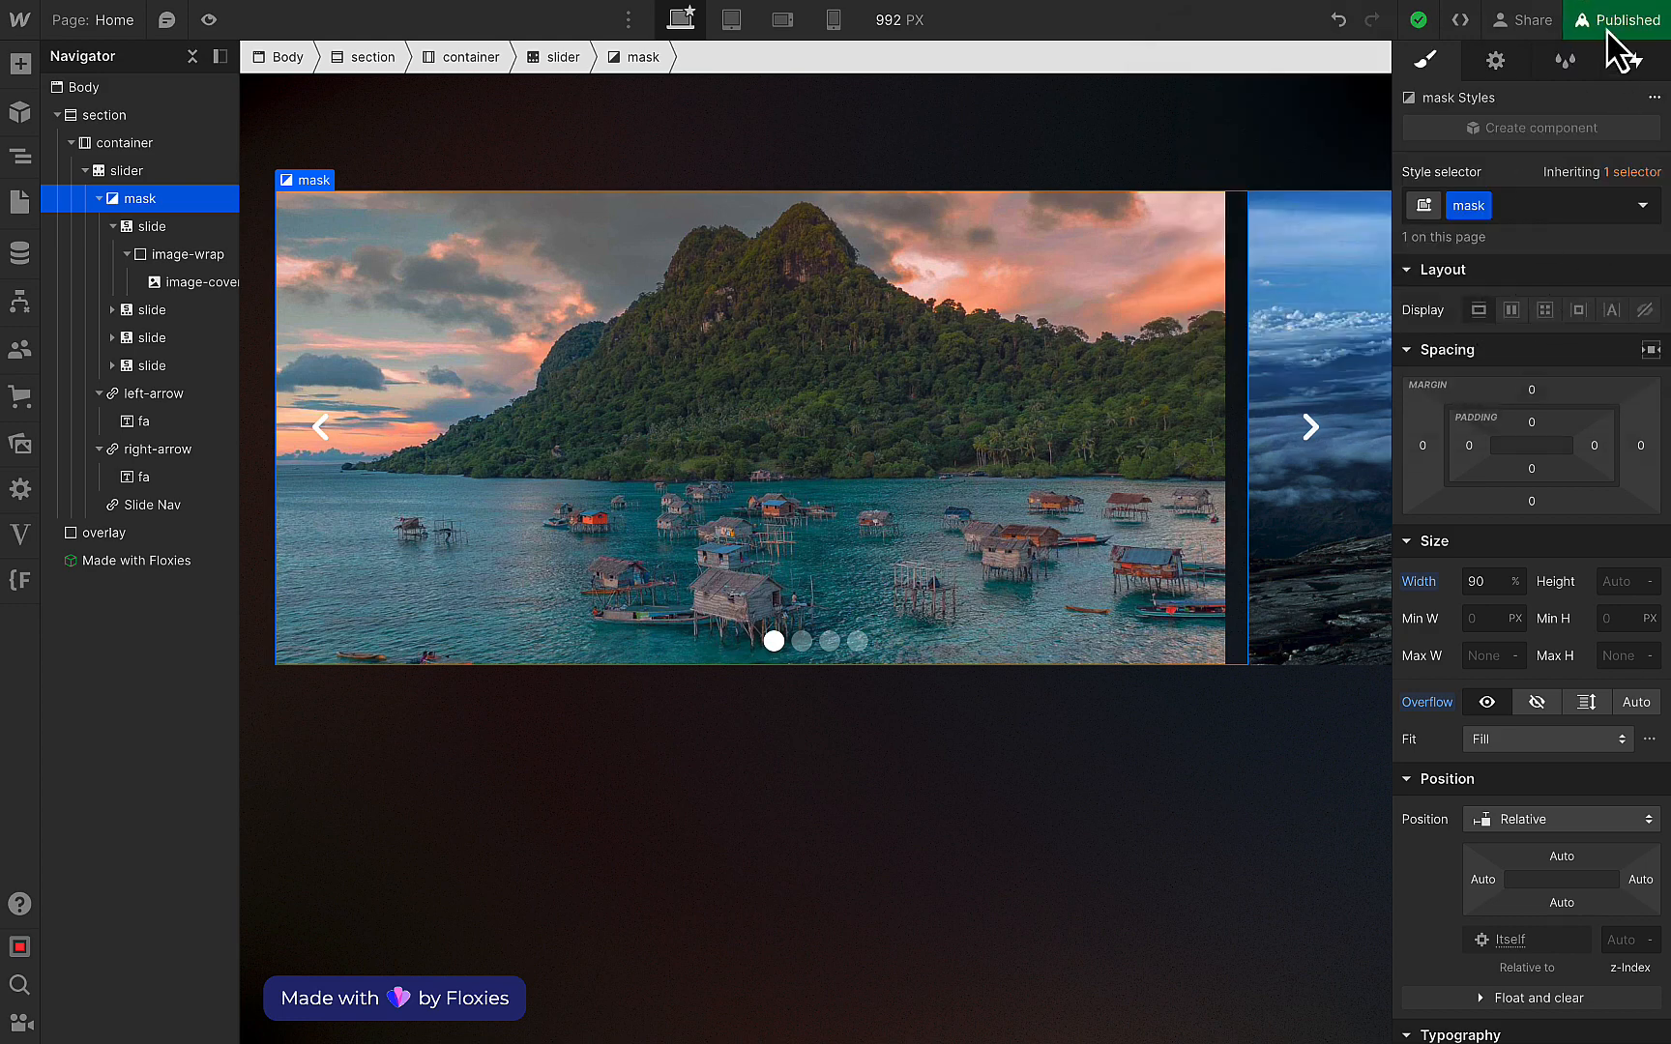
{"action": "left_click", "coordinate": [1617, 44]}
{"action": "left_click", "coordinate": [1497, 140]}
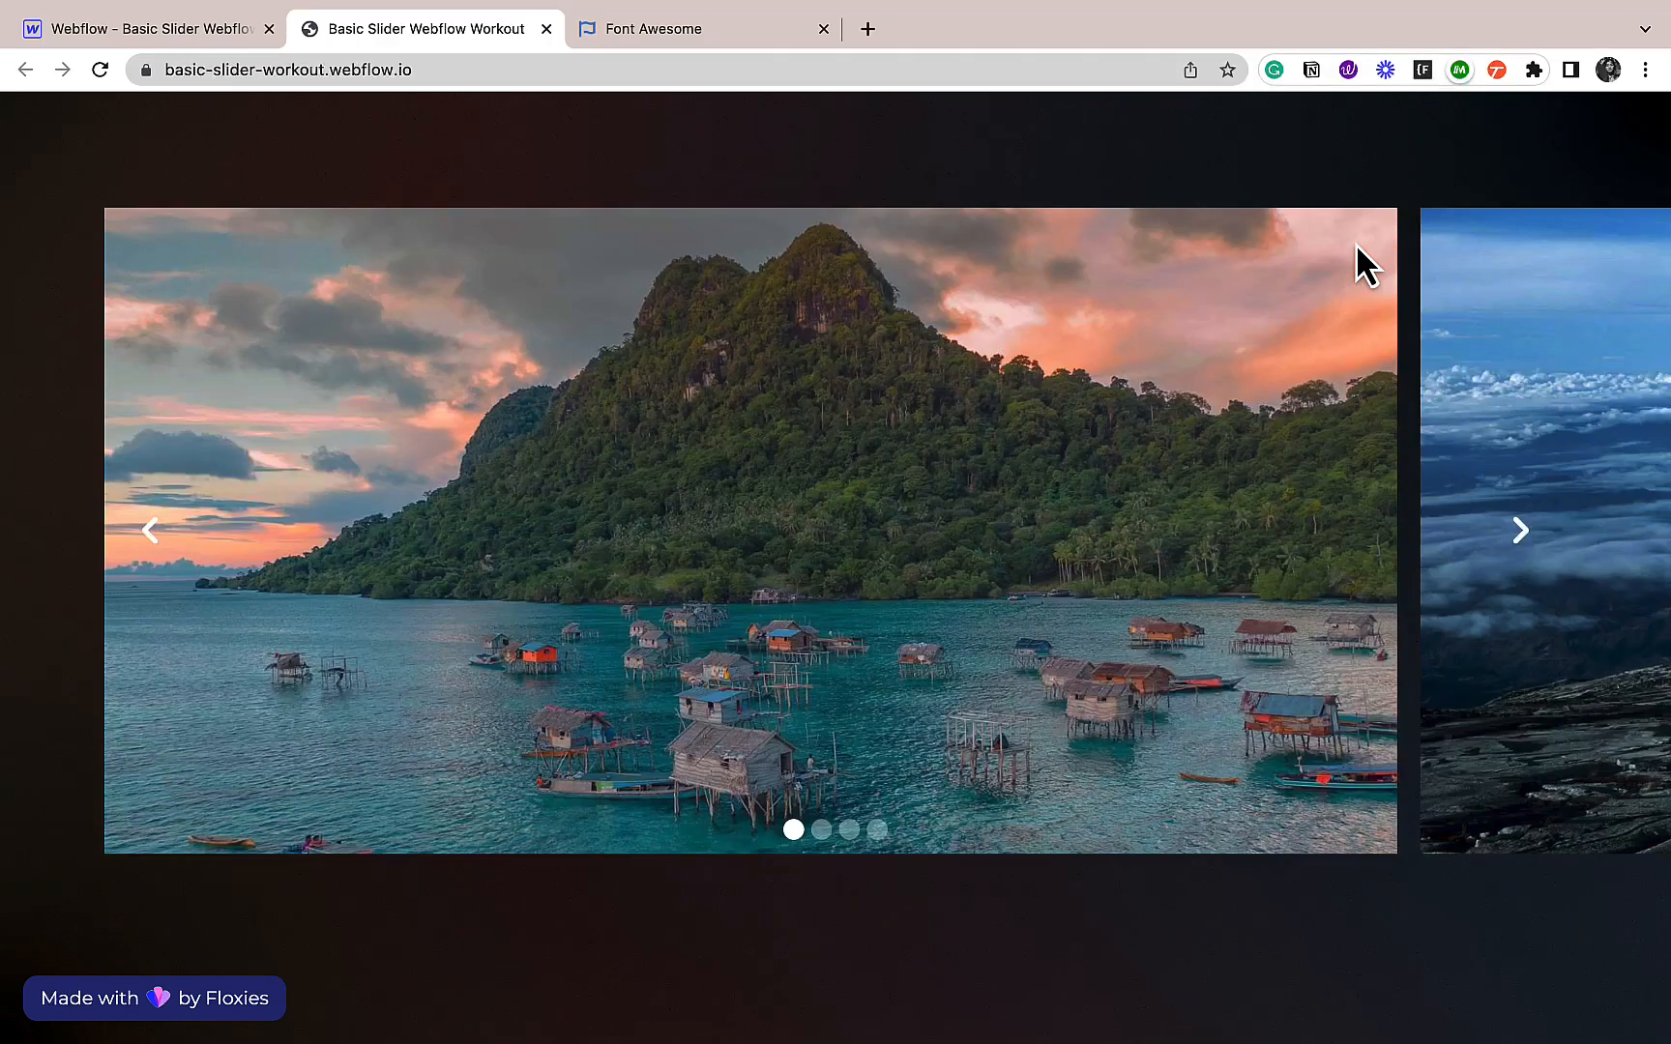
View the live page in full screen and step through the slider to the last slide and back to the first.
{"action": "key", "text": "ctrl+super+f"}
{"action": "double_click", "coordinate": [1520, 454]}
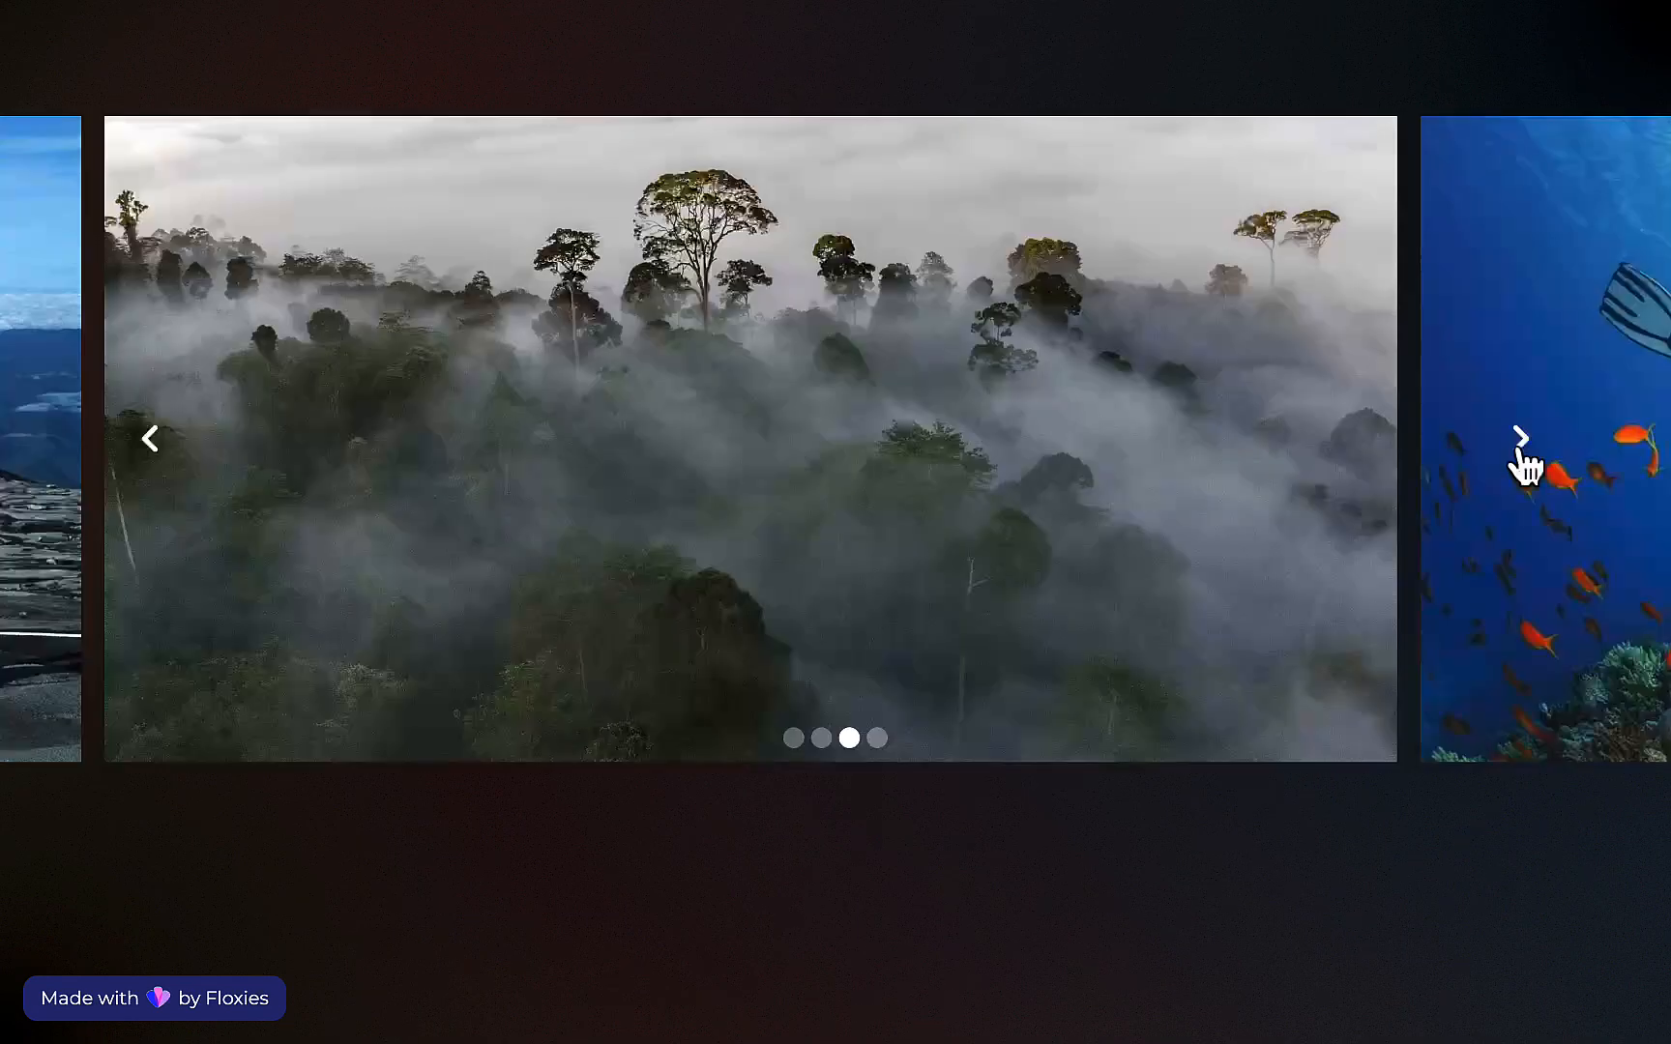
{"action": "left_click", "coordinate": [1520, 452]}
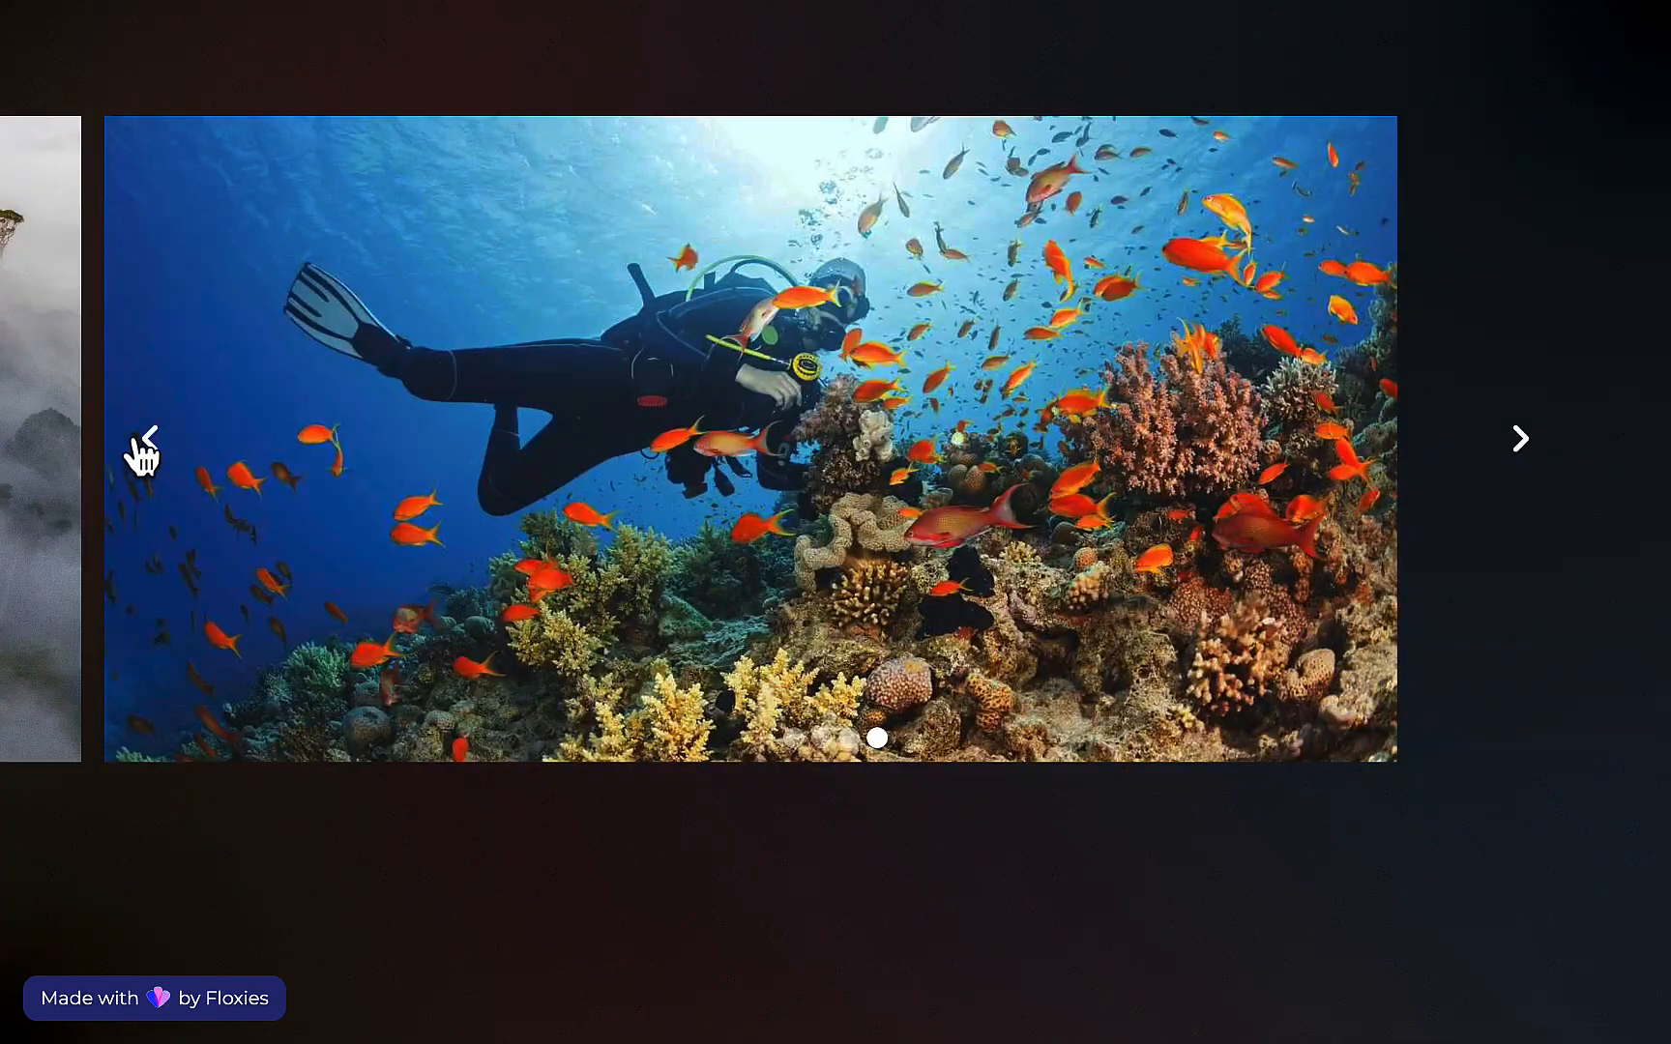
{"action": "left_click", "coordinate": [143, 450]}
{"action": "left_click", "coordinate": [143, 449]}
{"action": "left_click", "coordinate": [143, 449]}
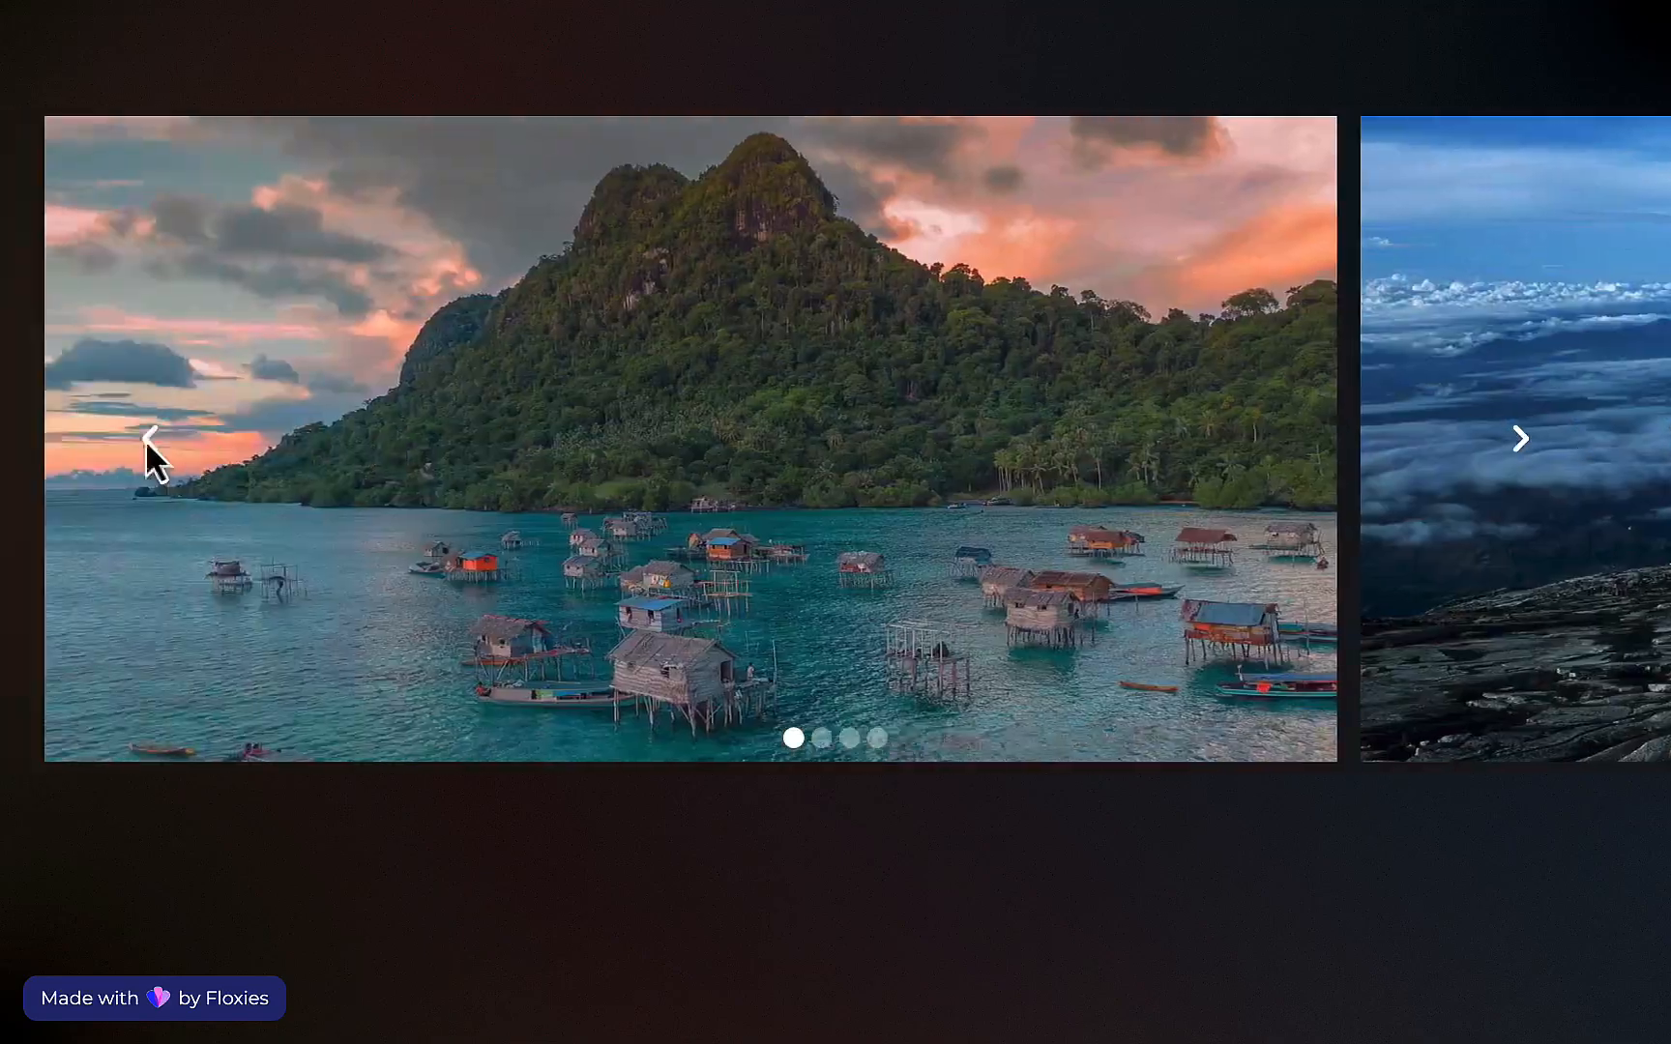